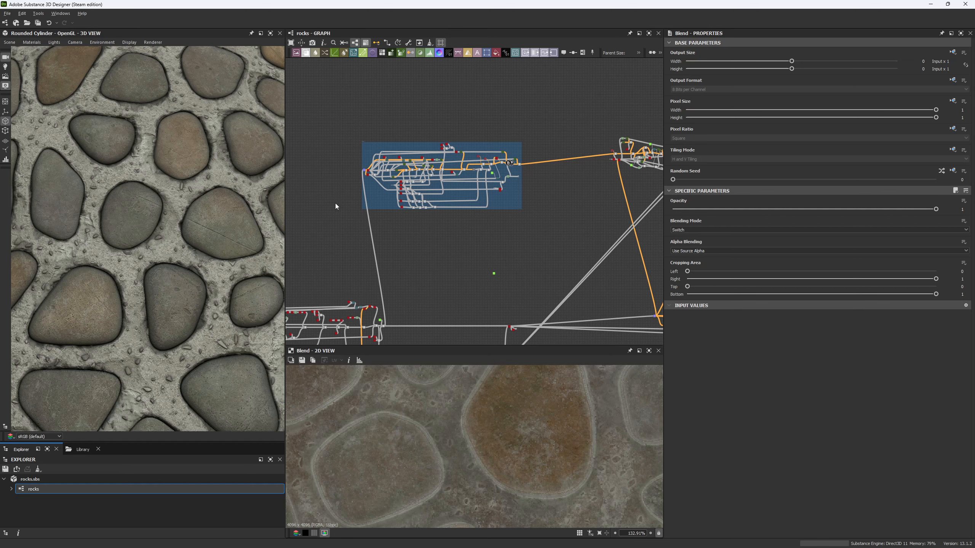
- Preview the last Blend node of the stone height section and view its whole tiling pattern
middle_drag(363, 266, 375, 228)
scroll(387, 269, up, 5)
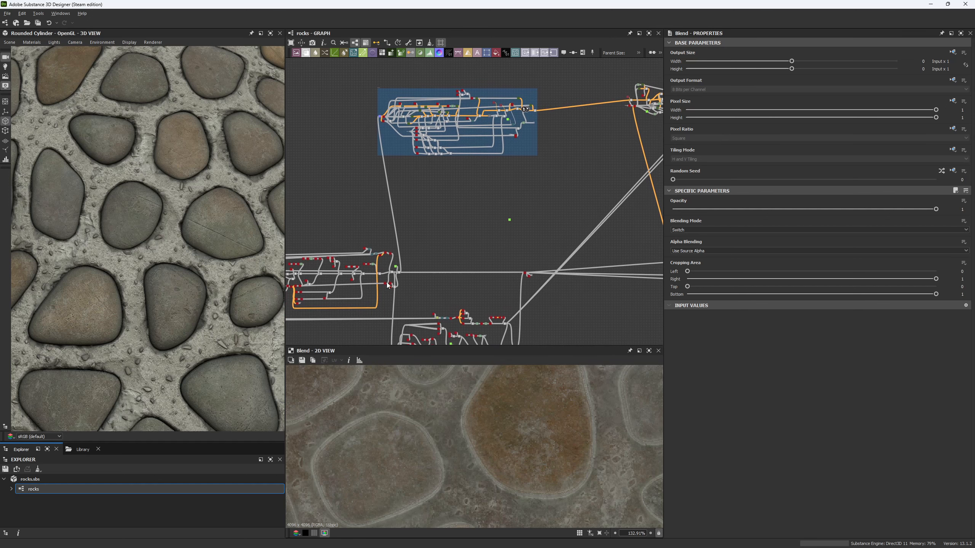
double_click(394, 250)
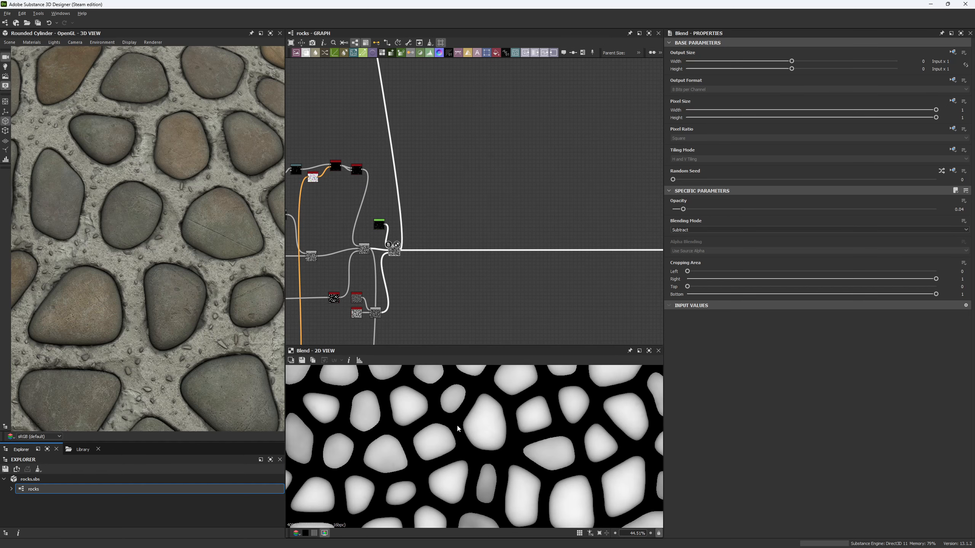
scroll(473, 446, down, 5)
scroll(473, 445, down, 5)
- Follow the stone height output along the graph and preview the height_blend node
middle_drag(599, 294, 431, 278)
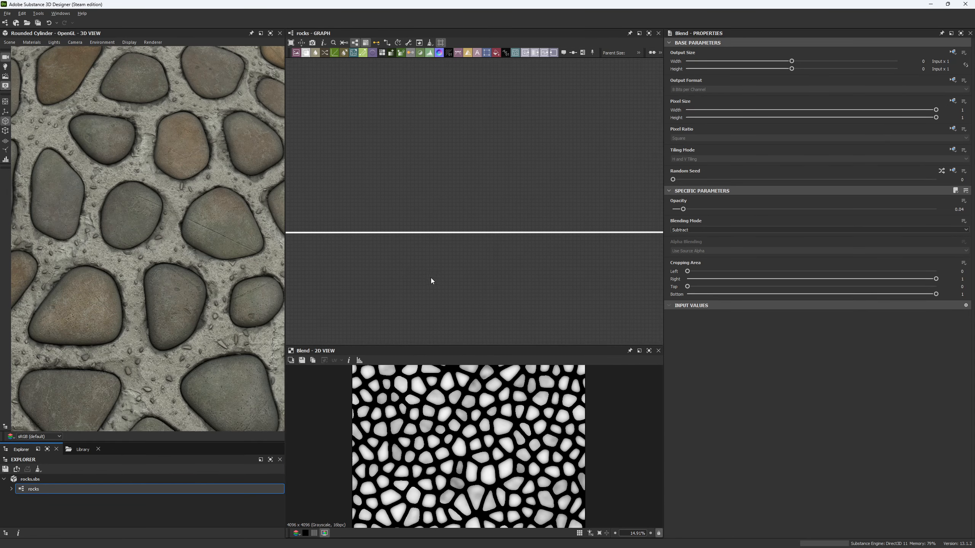
middle_drag(611, 218, 435, 272)
middle_drag(550, 311, 509, 288)
scroll(509, 288, up, 2)
scroll(508, 289, up, 3)
double_click(508, 255)
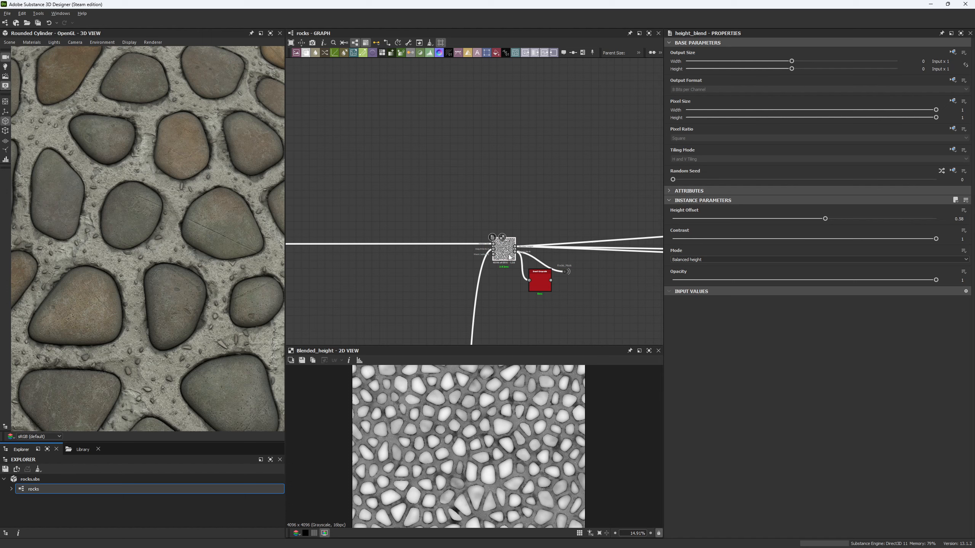
- Preview the Normal node at the start of the framed colour section and inspect its stone detail and intensity
middle_drag(360, 291, 569, 288)
middle_drag(445, 284, 590, 274)
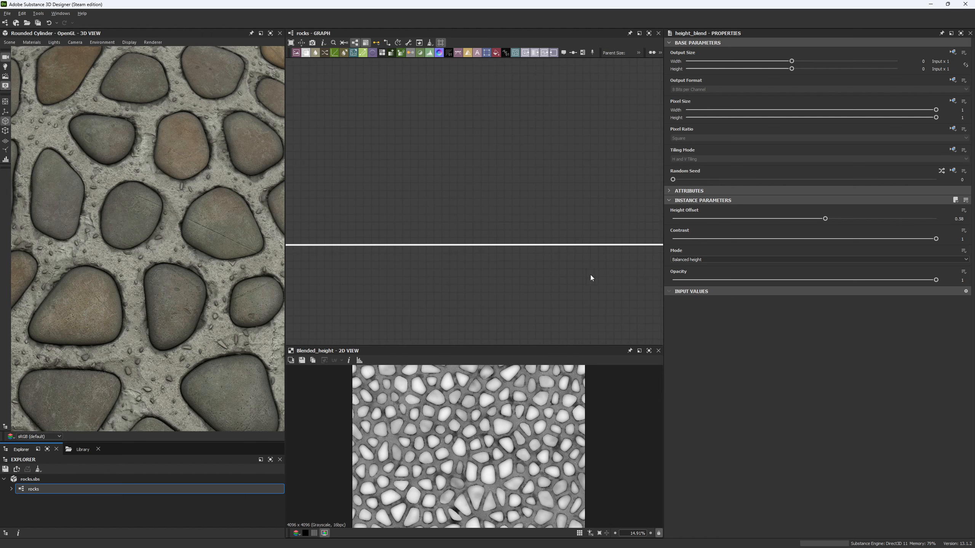
middle_drag(414, 261, 510, 279)
scroll(465, 268, down, 9)
middle_drag(514, 193, 523, 247)
scroll(522, 248, up, 1)
middle_drag(433, 140, 431, 223)
scroll(423, 211, up, 8)
scroll(422, 212, up, 3)
double_click(381, 154)
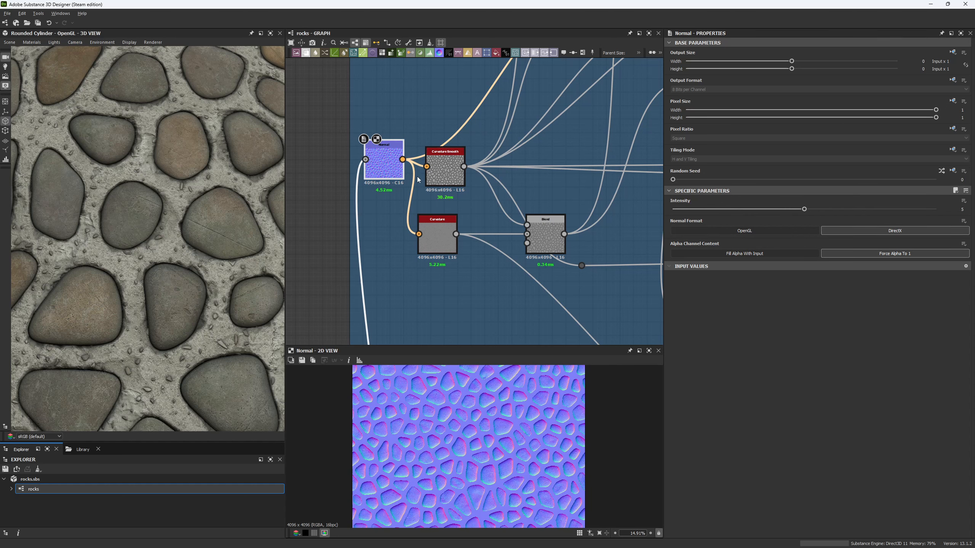
scroll(447, 426, up, 5)
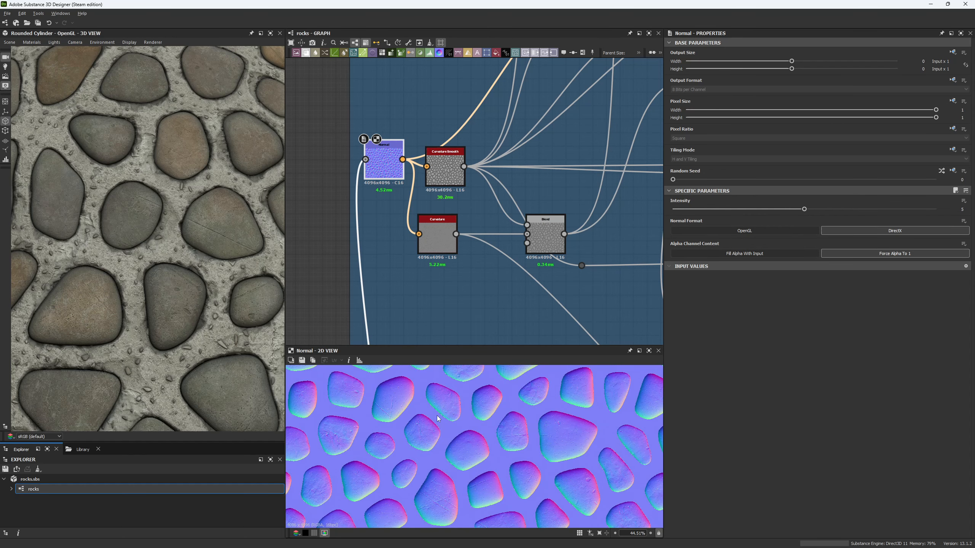
double_click(962, 209)
- Preview the Curvature Smooth node and then the Curvature node, examining the fine edge detail up close
scroll(502, 228, down, 4)
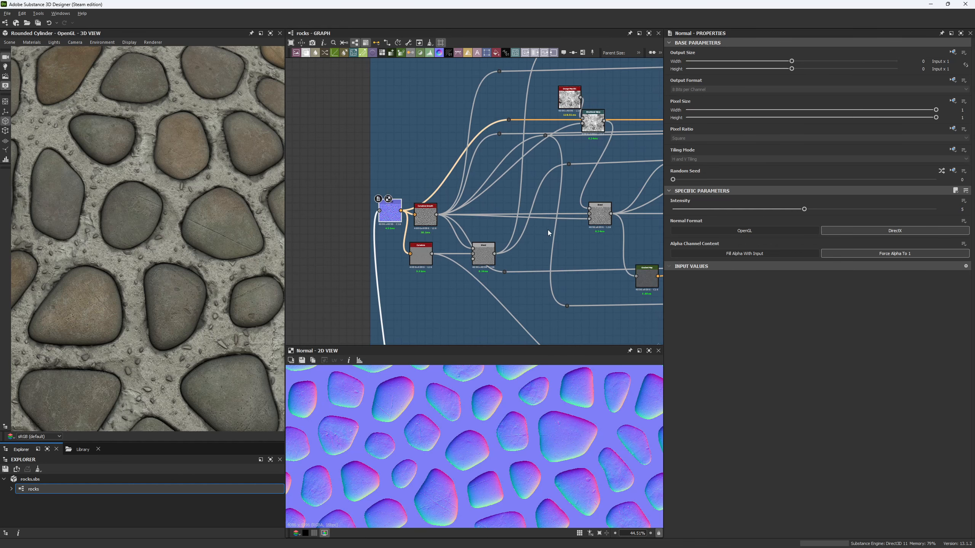
scroll(445, 227, up, 5)
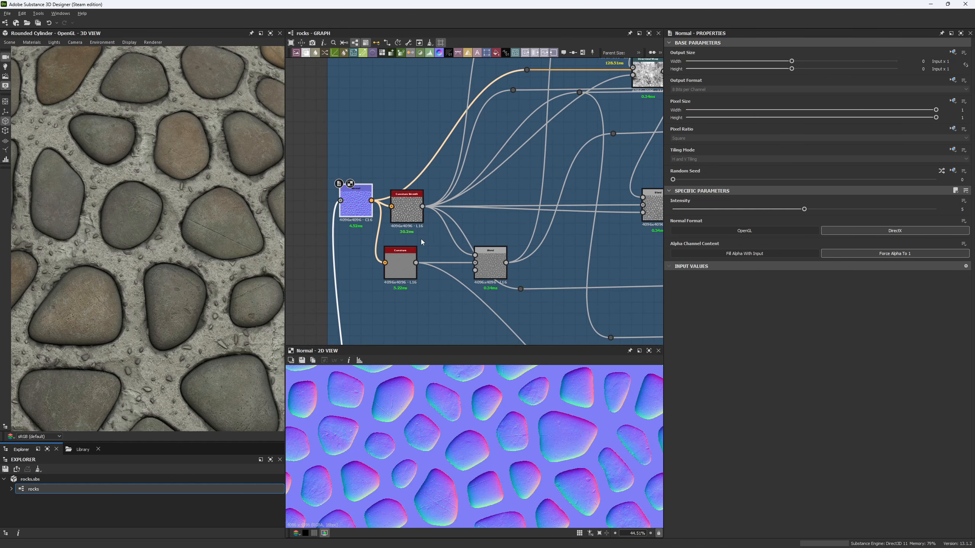
click(396, 198)
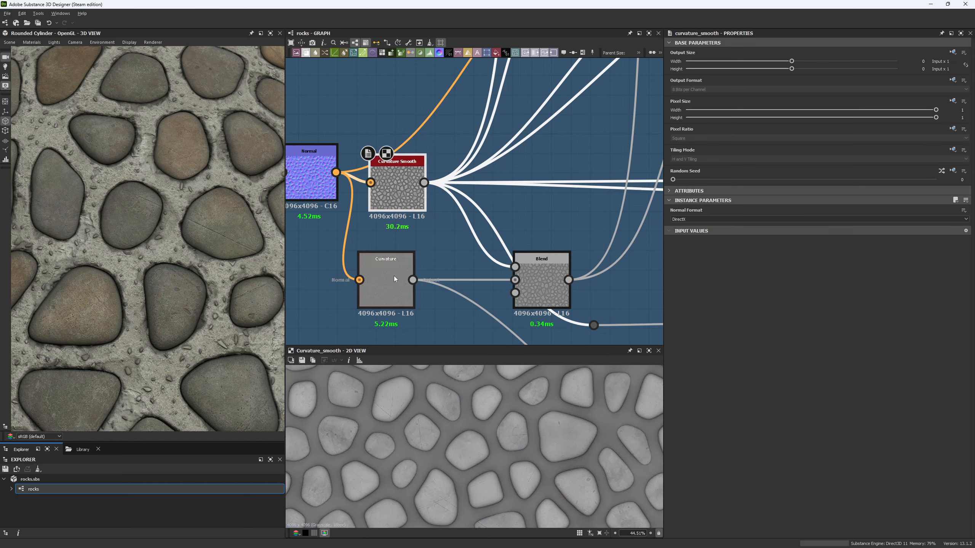
double_click(394, 276)
scroll(418, 437, up, 8)
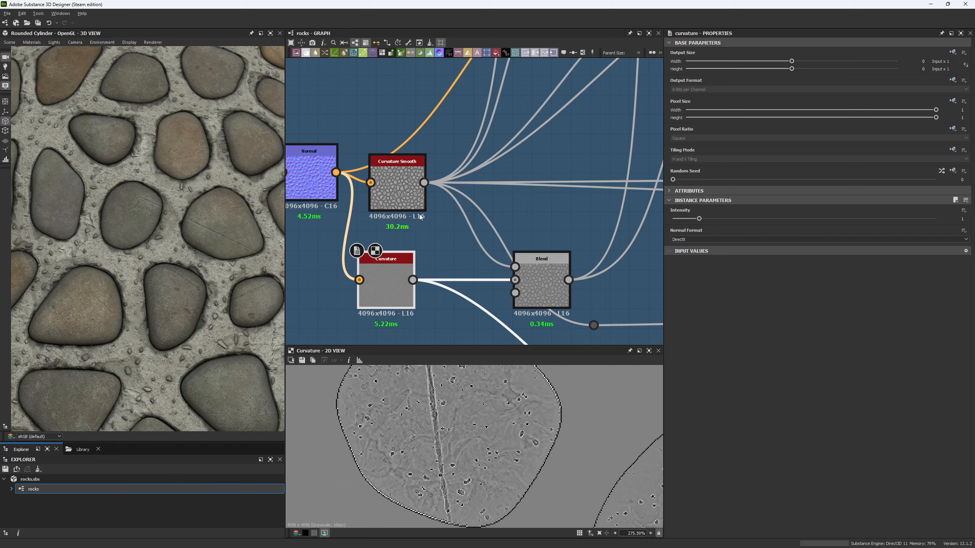
- Preview the Curvature Smooth node again and examine the shading across several stones
double_click(412, 201)
scroll(489, 404, down, 6)
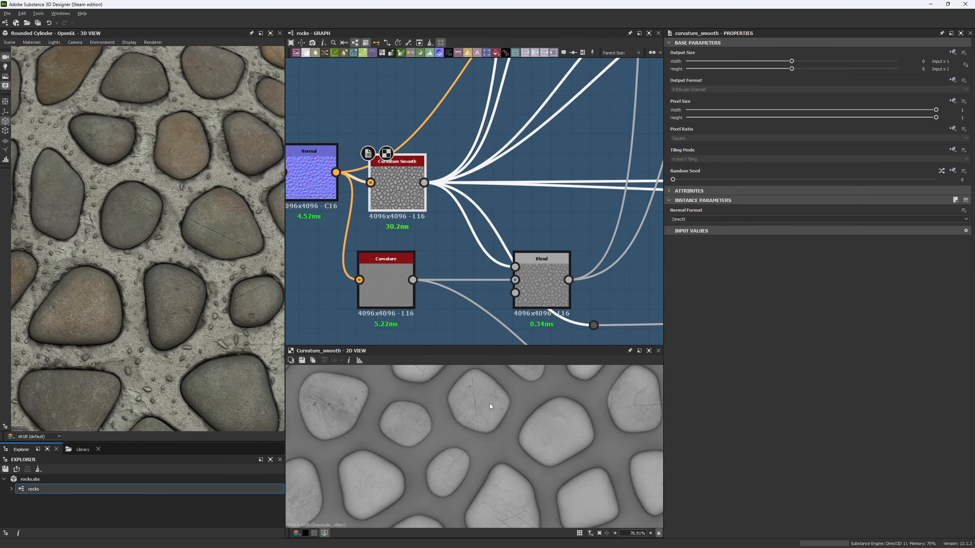
middle_drag(489, 404, 554, 365)
scroll(508, 412, down, 4)
middle_drag(508, 411, 451, 389)
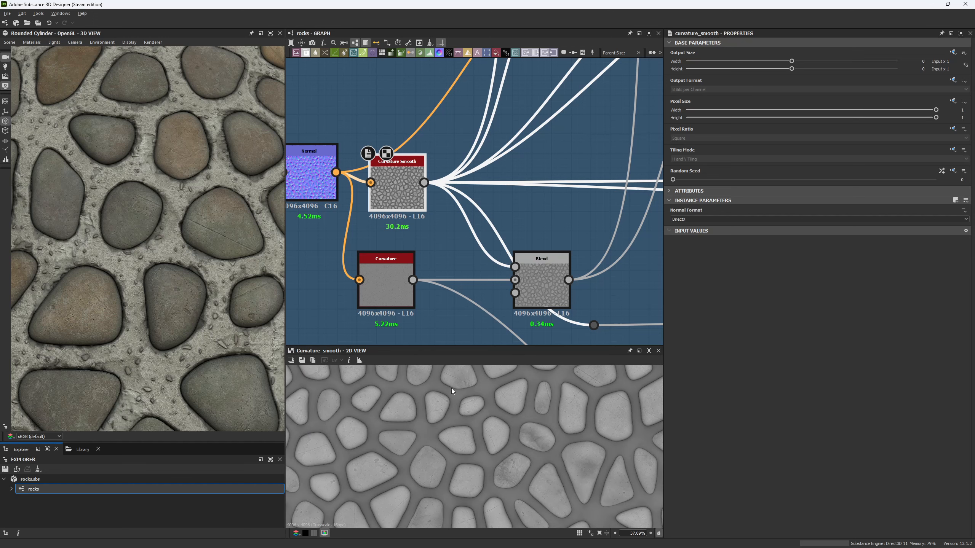
scroll(401, 470, up, 6)
middle_drag(334, 472, 401, 465)
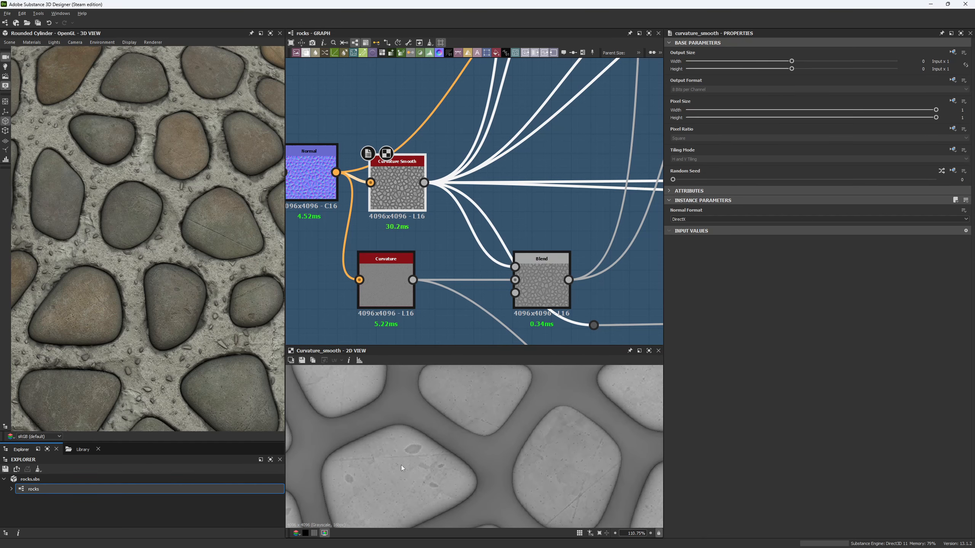
scroll(401, 465, down, 5)
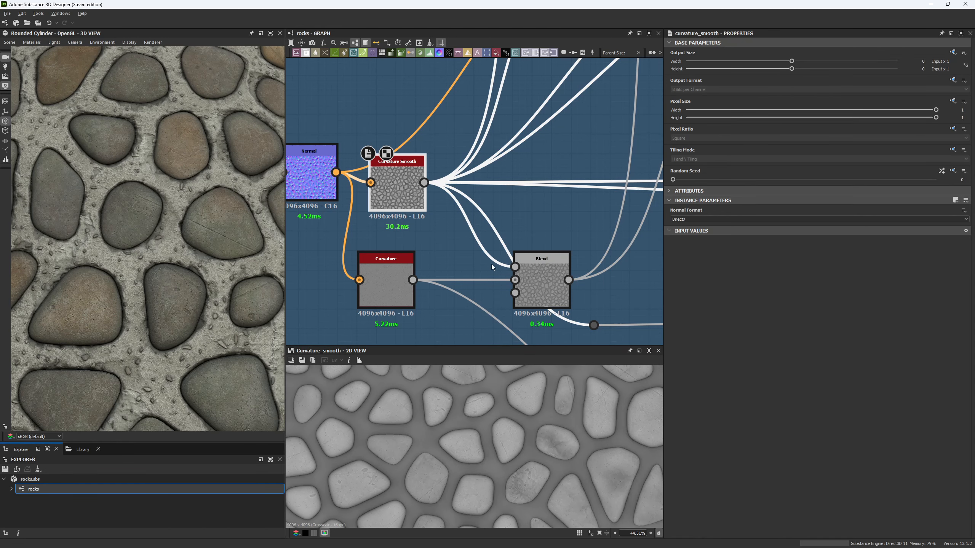
- Preview the Blend node that combines Curvature with Curvature Smooth
middle_drag(491, 264, 445, 268)
scroll(512, 250, down, 4)
middle_drag(511, 250, 429, 263)
scroll(407, 283, up, 5)
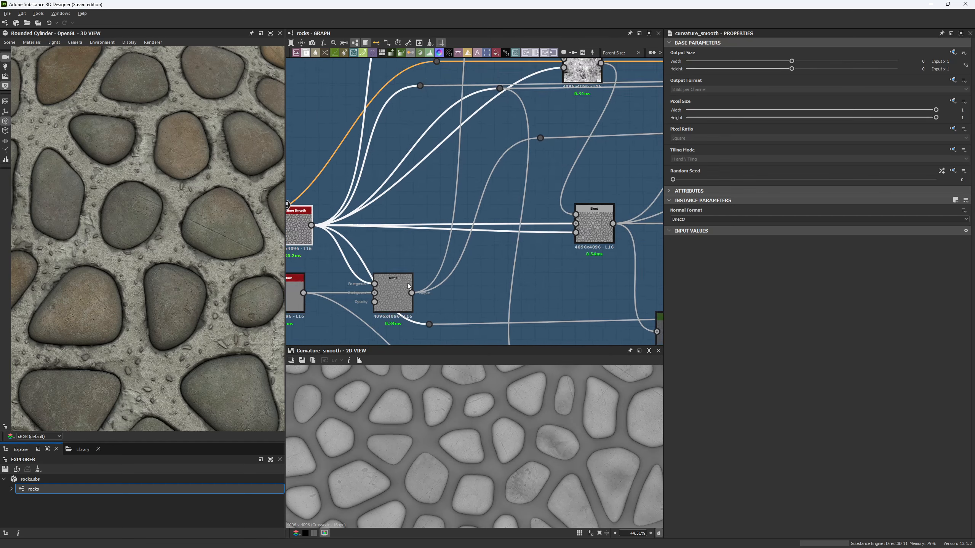
double_click(388, 284)
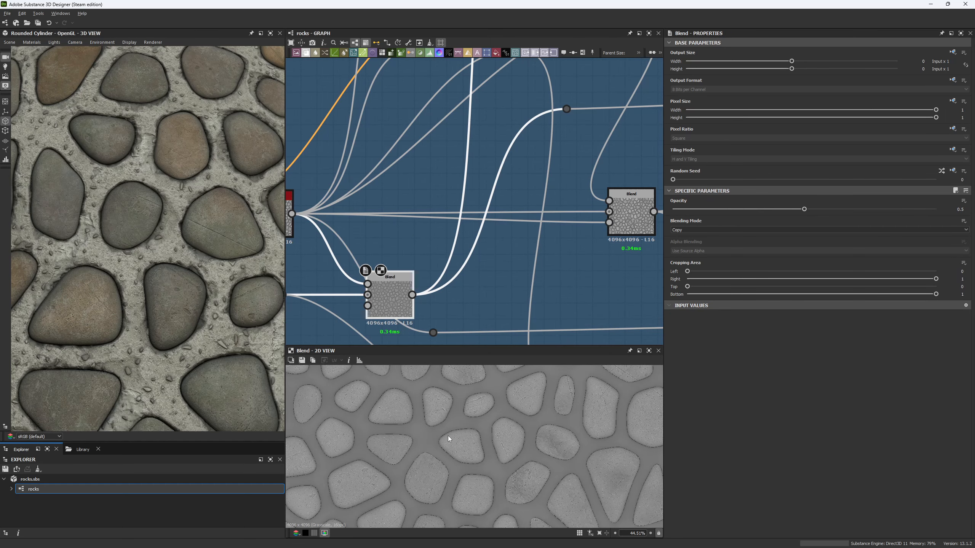
scroll(420, 242, down, 4)
scroll(441, 235, down, 5)
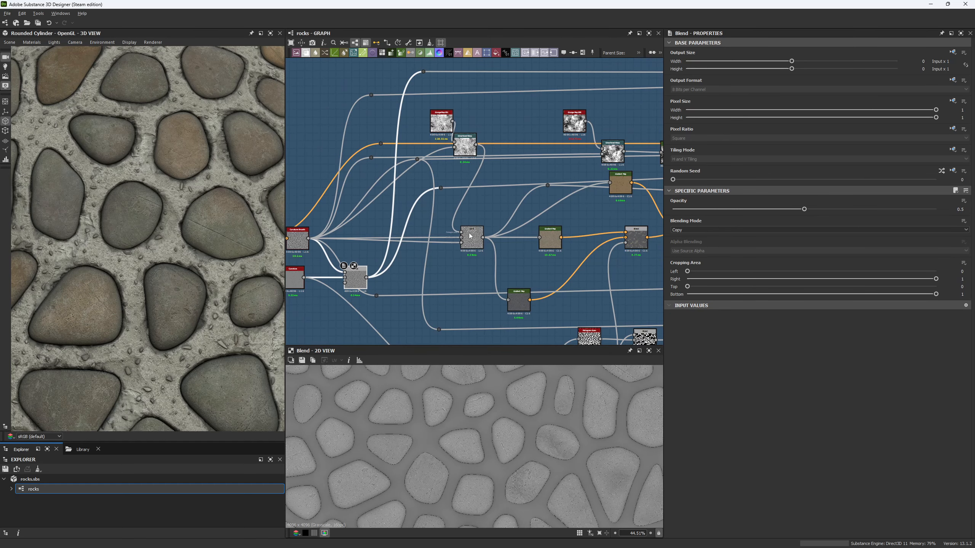
- Survey the framed colour section and preview the Blend node fed by the Directional Warp and Curvature Smooth
middle_drag(441, 235, 453, 254)
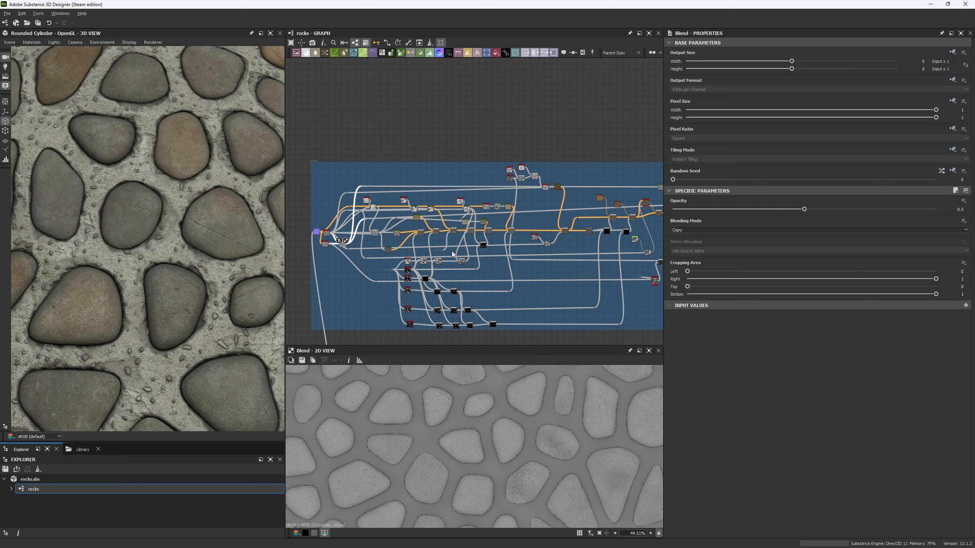
scroll(391, 234, up, 1)
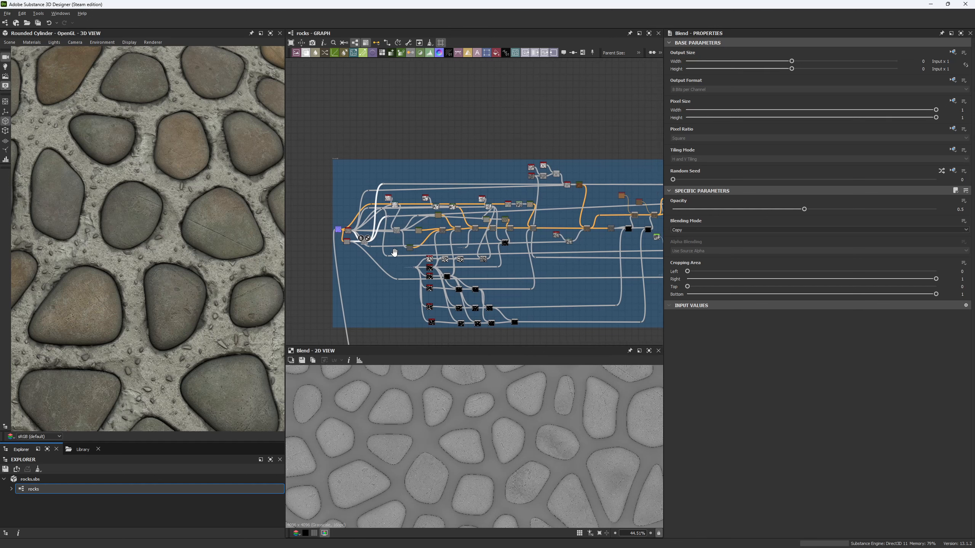
scroll(430, 233, up, 3)
scroll(422, 236, up, 2)
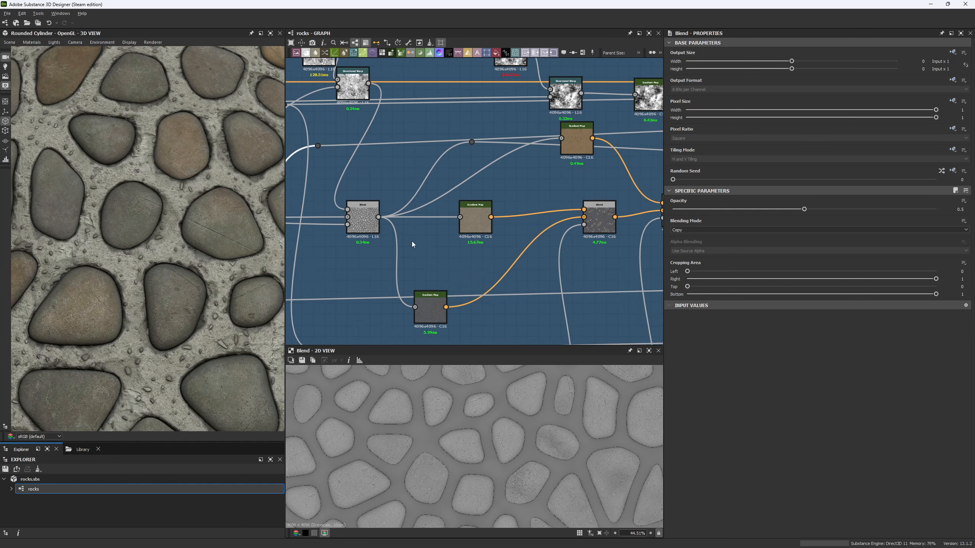
middle_drag(411, 241, 591, 238)
click(549, 223)
drag(548, 223, 553, 240)
middle_drag(495, 219, 504, 231)
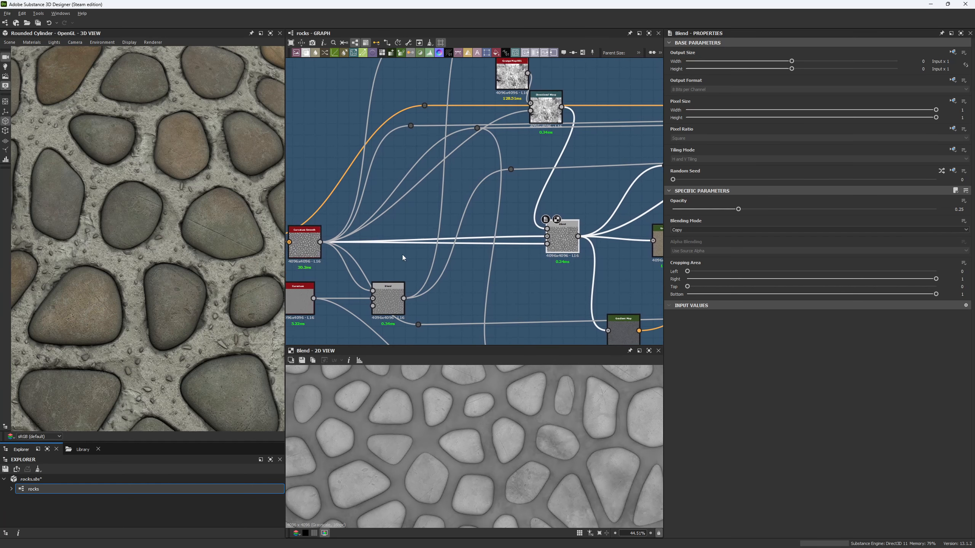
- Compare the Curvature Smooth output with the grunge Blend output, checking the stone surfaces up close
click(313, 249)
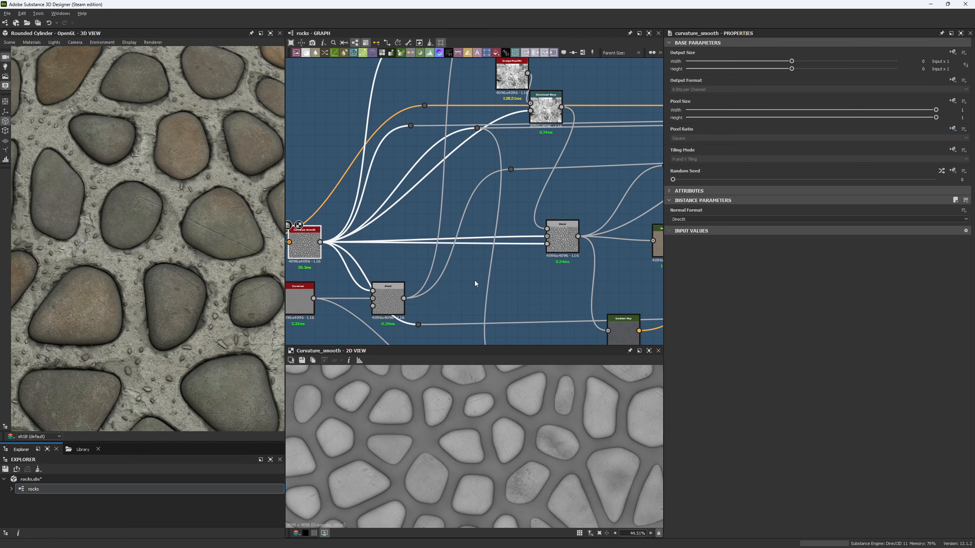
click(562, 241)
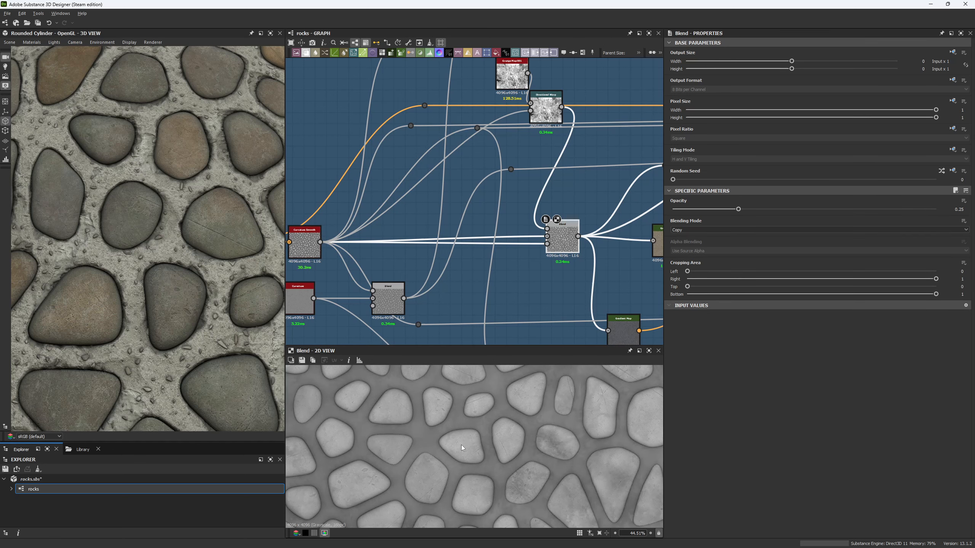
scroll(464, 456, up, 6)
scroll(485, 432, down, 4)
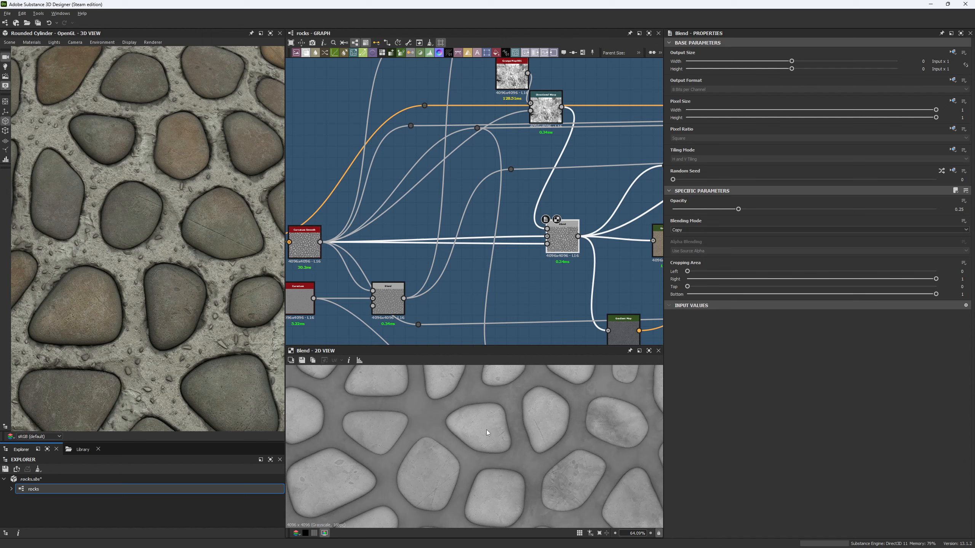
- Preview the Grunge Map 001 node that feeds the Directional Warp and view the whole texture
middle_drag(506, 190, 478, 269)
click(480, 145)
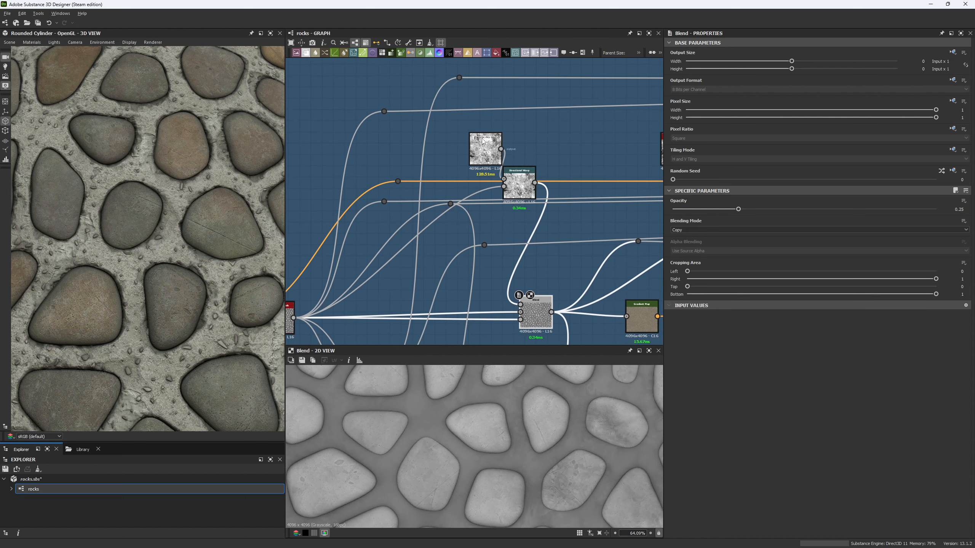
scroll(430, 474, down, 5)
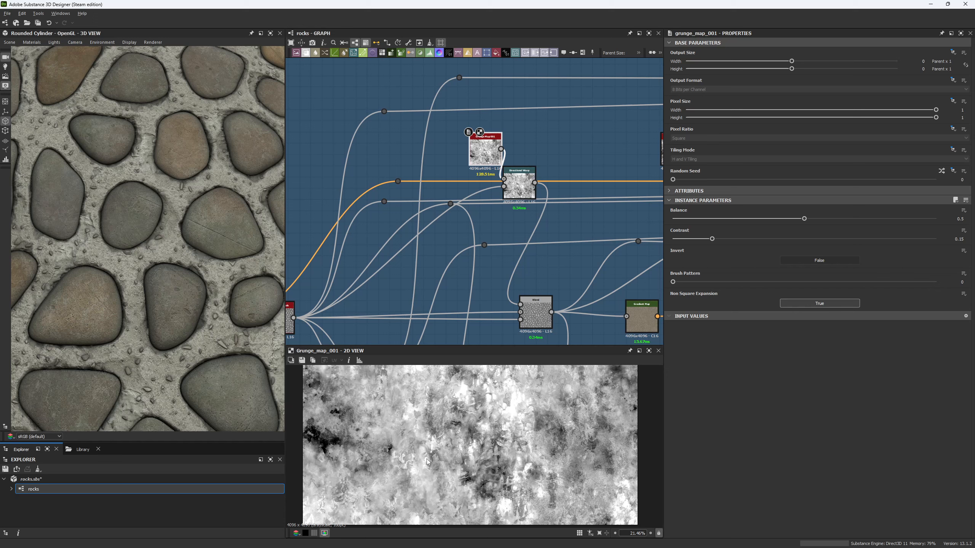
- Compare the Directional Warp node with its Curvature Smooth input and examine the warped grunge up close
click(519, 184)
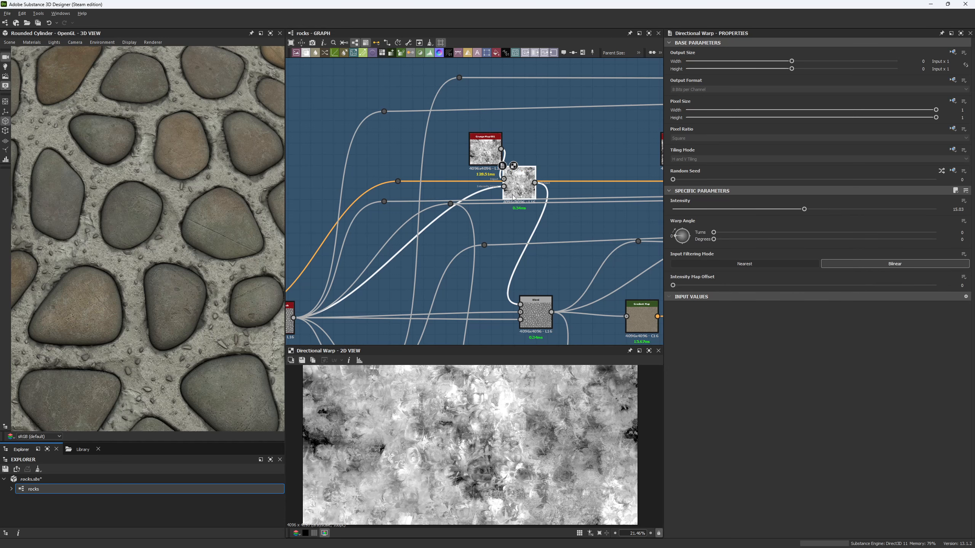
middle_drag(499, 218, 521, 186)
click(301, 284)
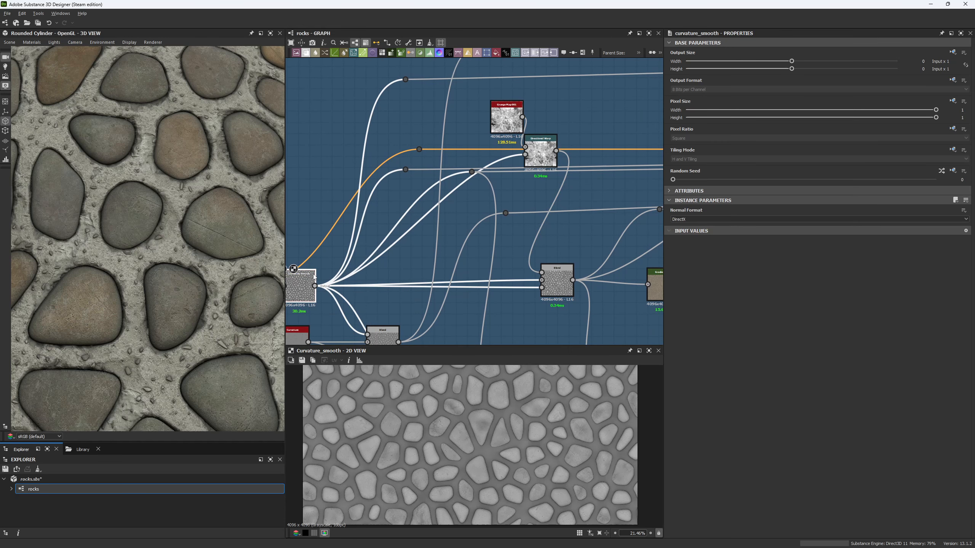
click(541, 153)
scroll(495, 422, up, 7)
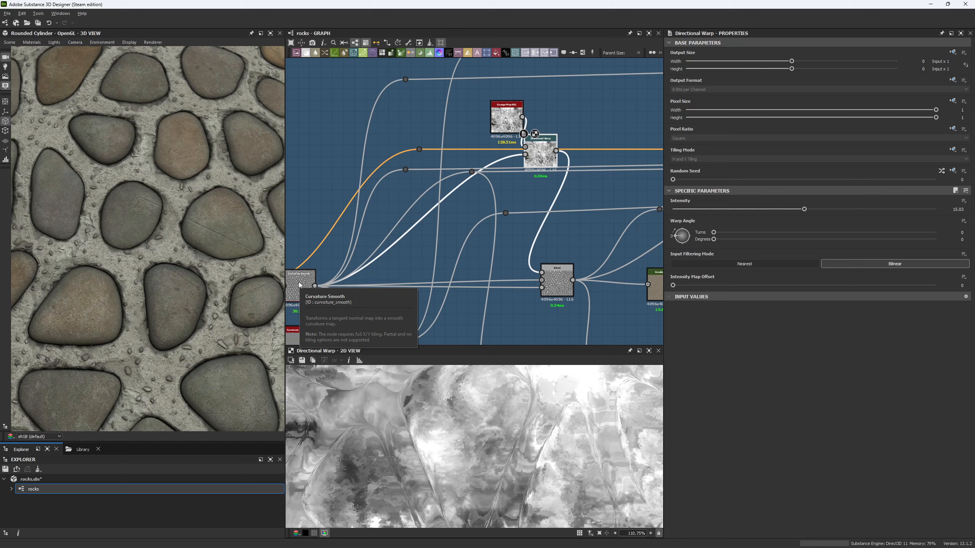
- Try an opacity of 0.58 on the grunge Blend node, check the stones in 3D, and undo the change
double_click(554, 285)
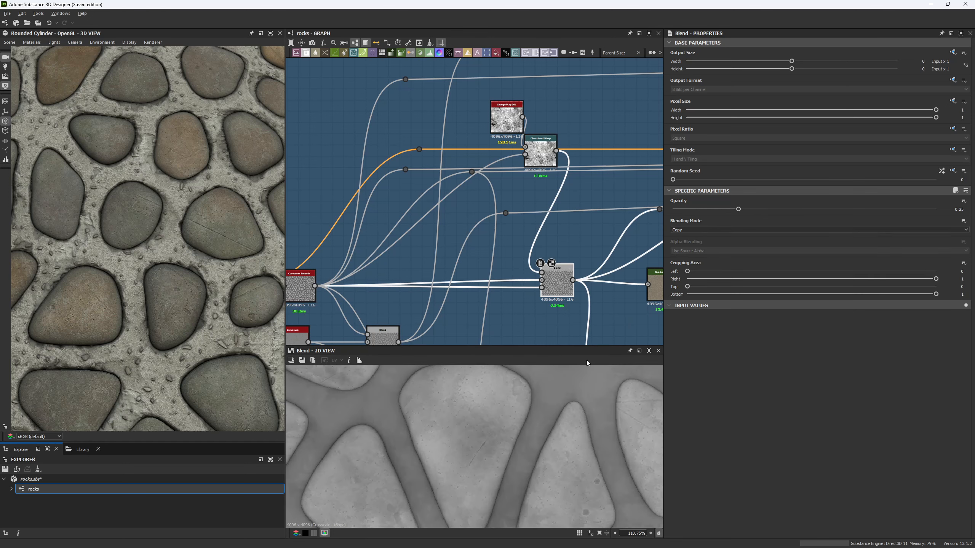
click(825, 210)
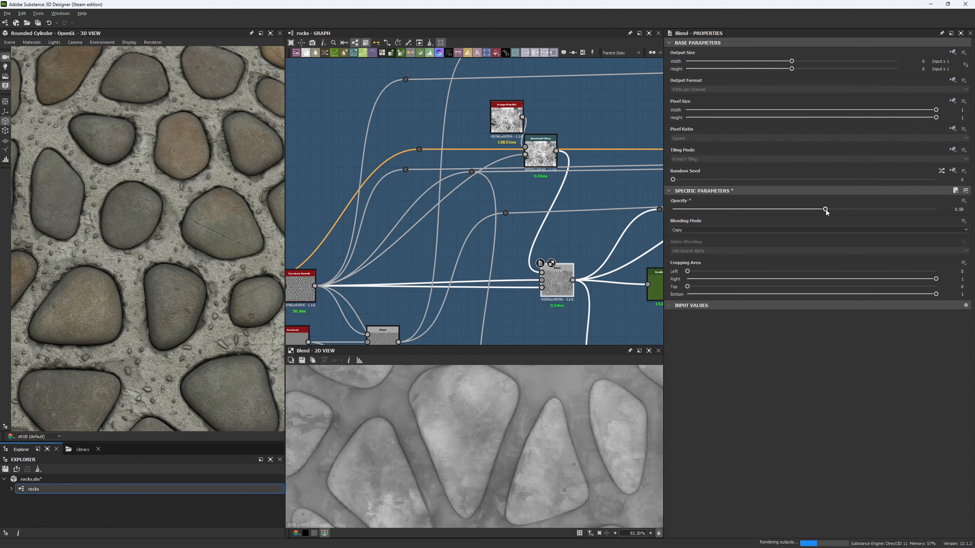
scroll(193, 294, down, 2)
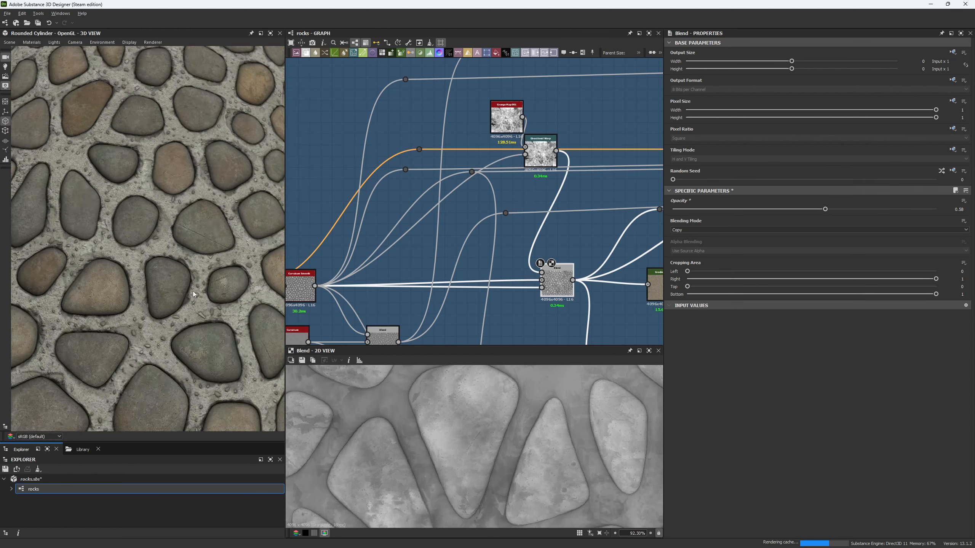
scroll(190, 357, up, 3)
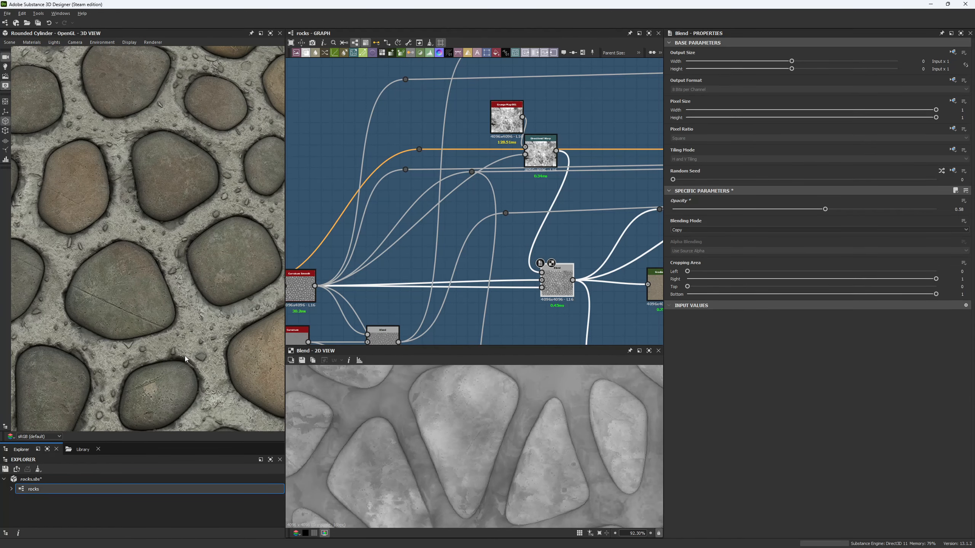
key(ctrl+z)
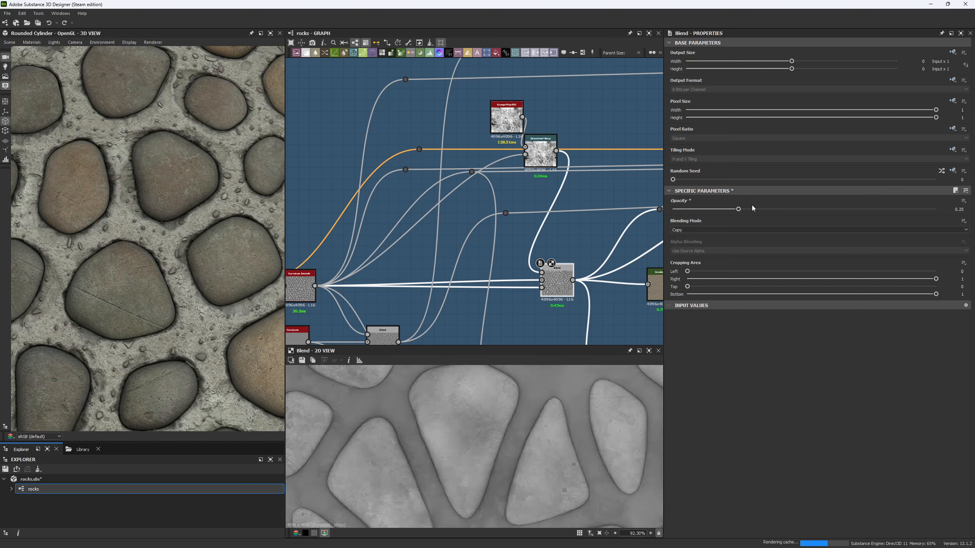
- Try an opacity of 0.42 on the grunge Blend node, inspect several stones in 3D, and undo the change
click(784, 209)
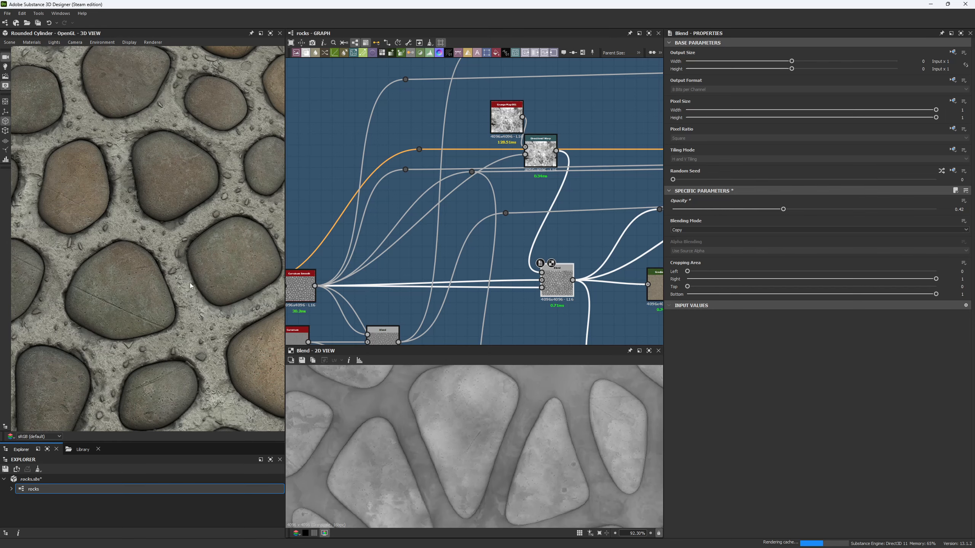
right_drag(190, 283, 169, 192)
drag(170, 192, 182, 171)
right_drag(181, 171, 181, 262)
drag(181, 262, 166, 232)
right_drag(166, 232, 130, 132)
drag(130, 132, 155, 261)
right_drag(155, 261, 173, 369)
drag(172, 369, 172, 288)
key(ctrl+z)
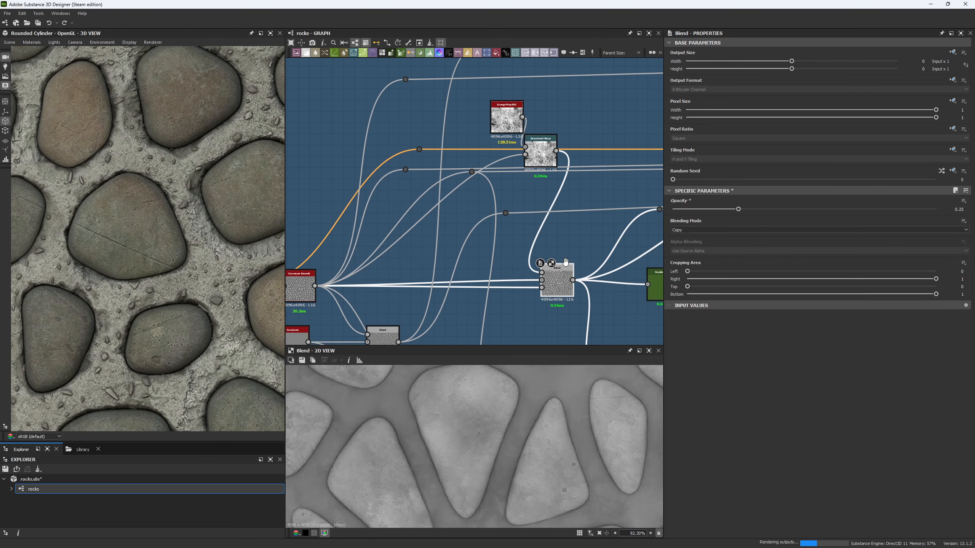
- Compare the Curvature Smooth output with the grunge Blend output in the 2D preview
middle_drag(545, 248, 459, 233)
middle_drag(471, 270, 583, 236)
click(335, 236)
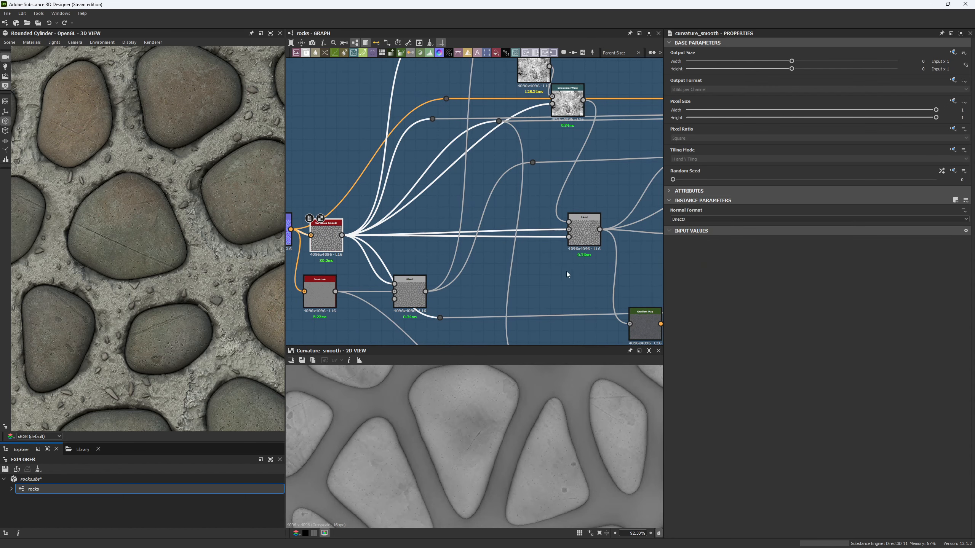
click(576, 239)
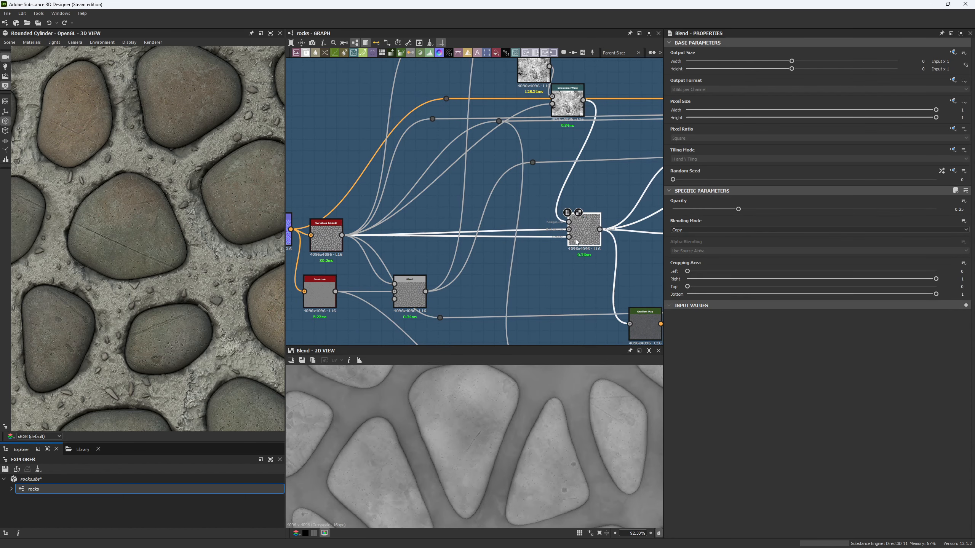
- Preview the Gradient Map nodes fed by the grunge Blend and inspect their colour gradients
middle_drag(575, 239, 392, 241)
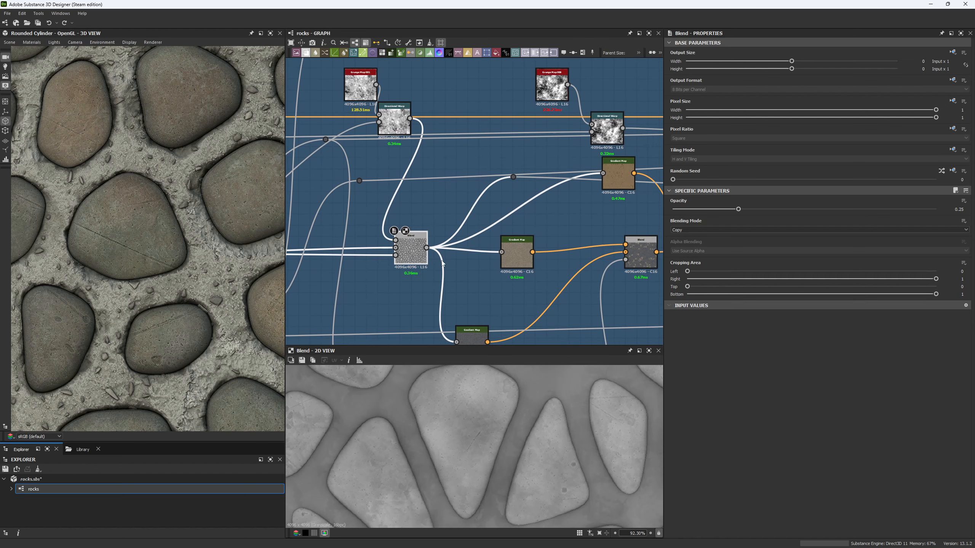
scroll(431, 255, down, 5)
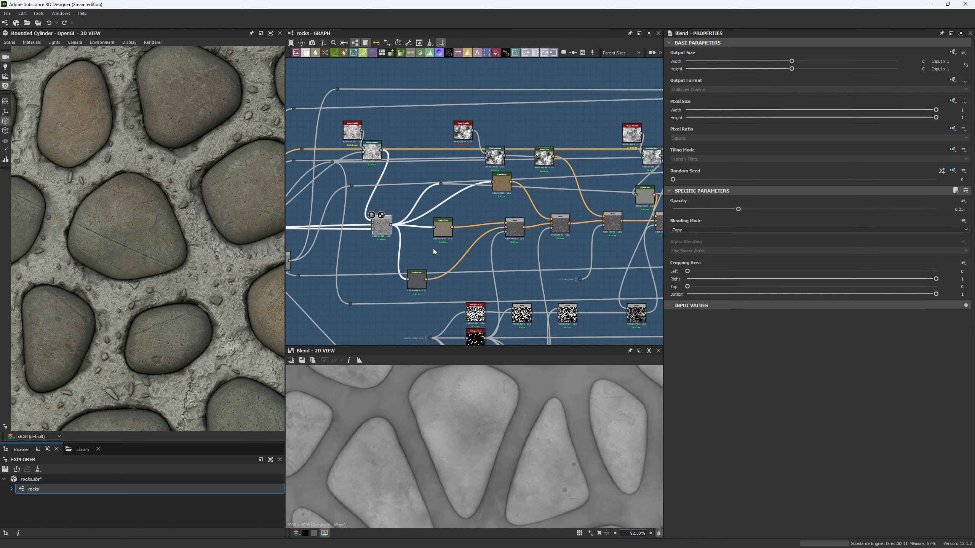
scroll(417, 243, up, 3)
middle_drag(419, 244, 394, 246)
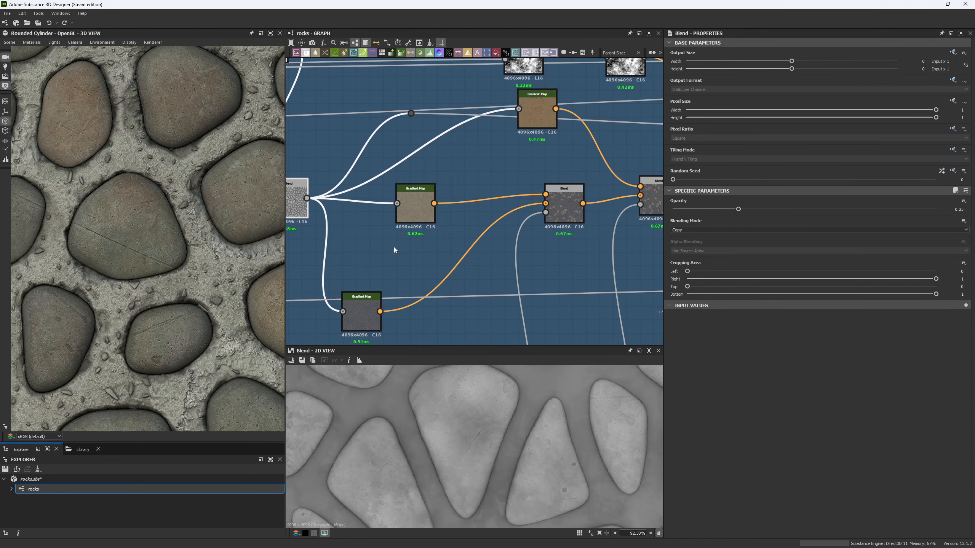
double_click(361, 308)
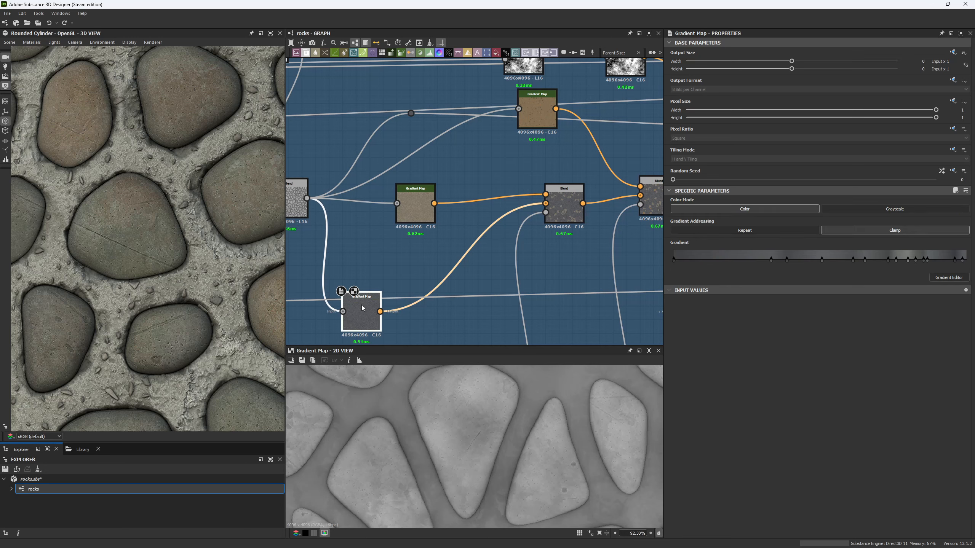
click(428, 195)
double_click(429, 194)
double_click(536, 109)
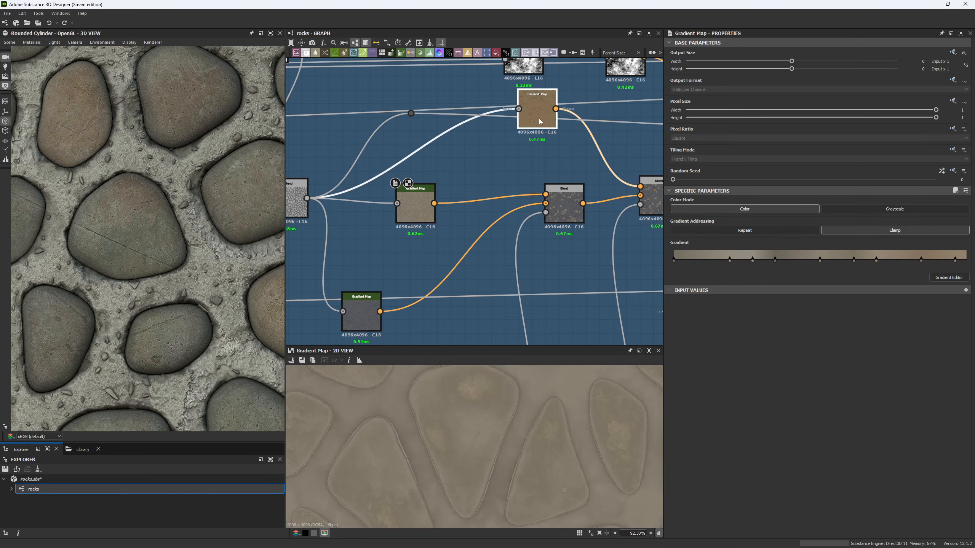
- Preview the whole dark grey Gradient Map texture and move its node directly beneath the beige Gradient Map
click(371, 305)
double_click(371, 304)
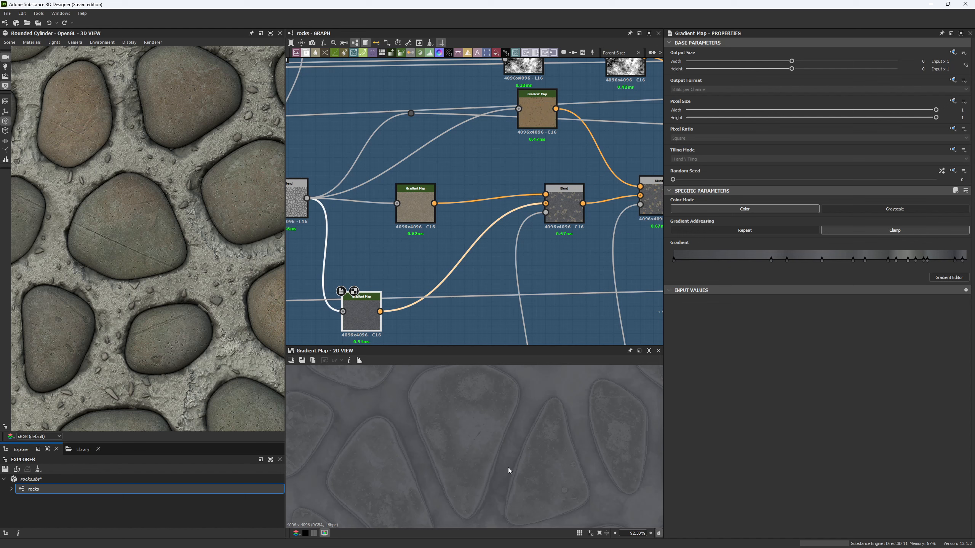
scroll(508, 467, down, 8)
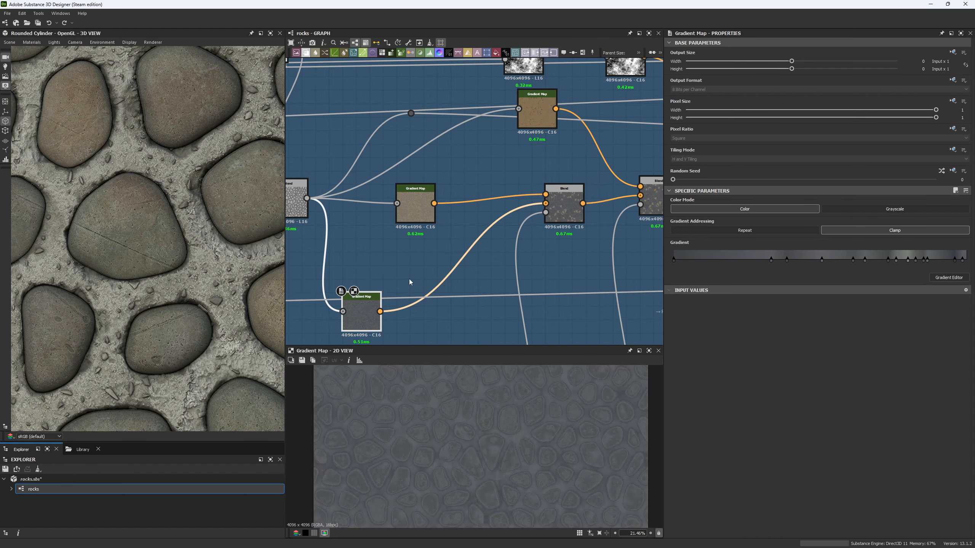
drag(348, 300, 403, 248)
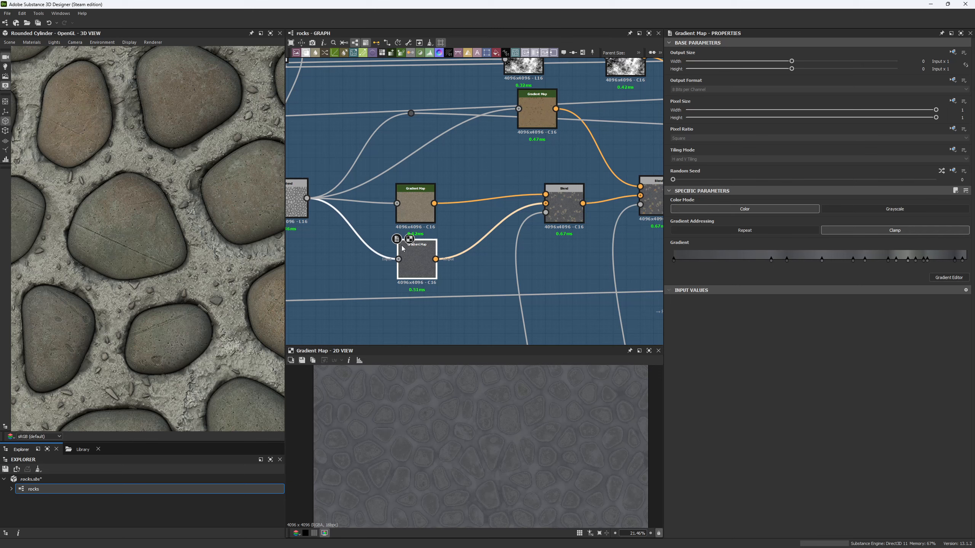
- Preview the random grayscale stone map coming through the Stones_Rand_Gray portal and view the whole texture
scroll(415, 235, down, 3)
middle_drag(415, 262, 391, 200)
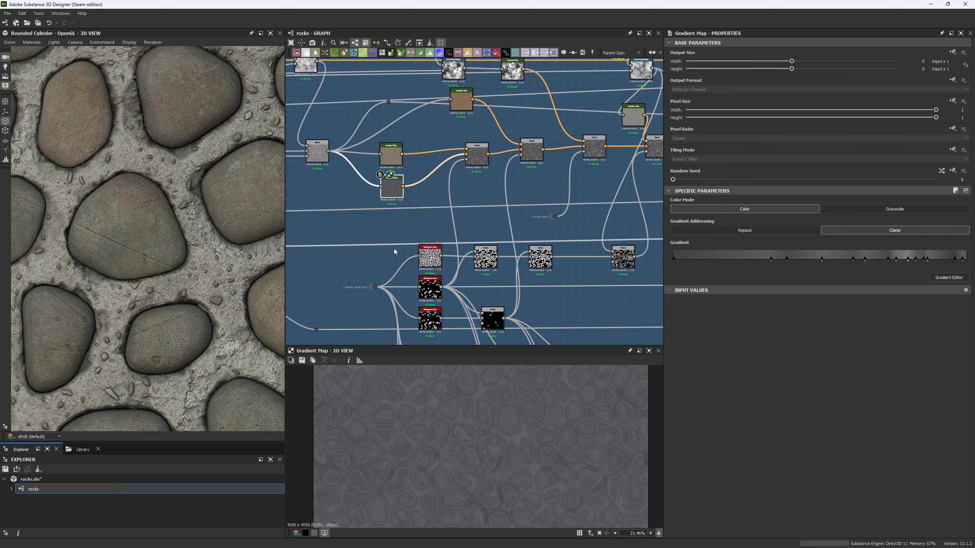
middle_drag(375, 302, 384, 268)
scroll(385, 268, up, 4)
drag(341, 207, 400, 254)
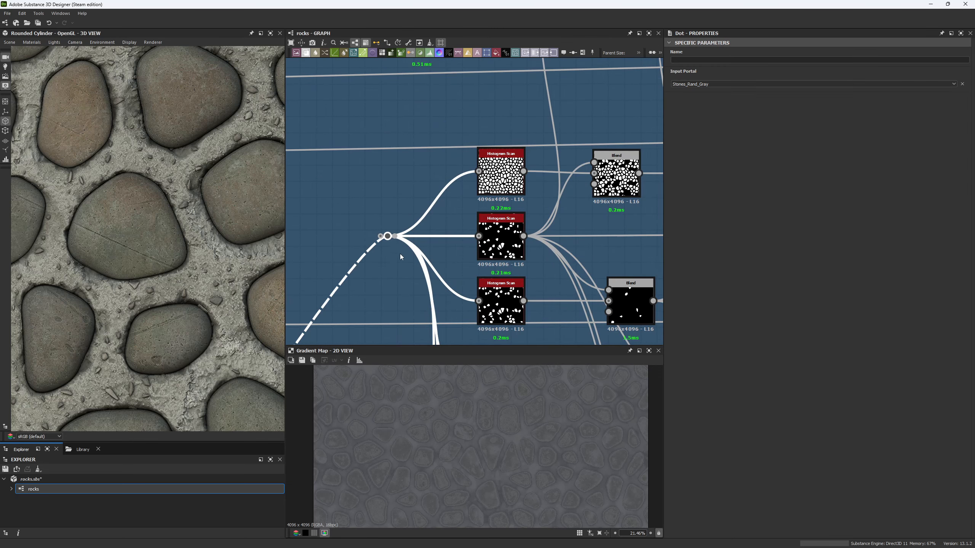
double_click(387, 236)
scroll(475, 413, down, 4)
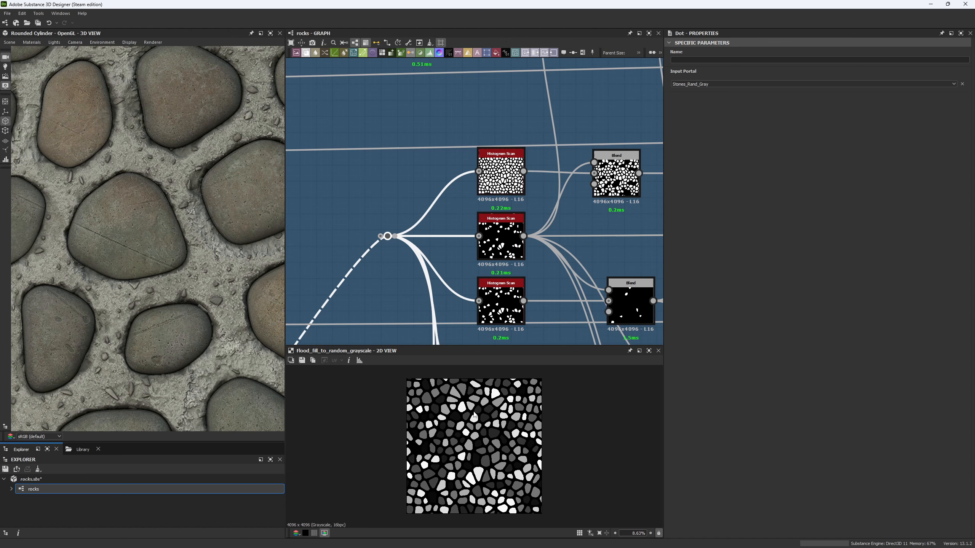
- Examine the Histogram Scan masks branching from the Stones_Rand_Gray portal and trace their connections to the colour Blends
middle_drag(500, 253, 430, 228)
double_click(431, 228)
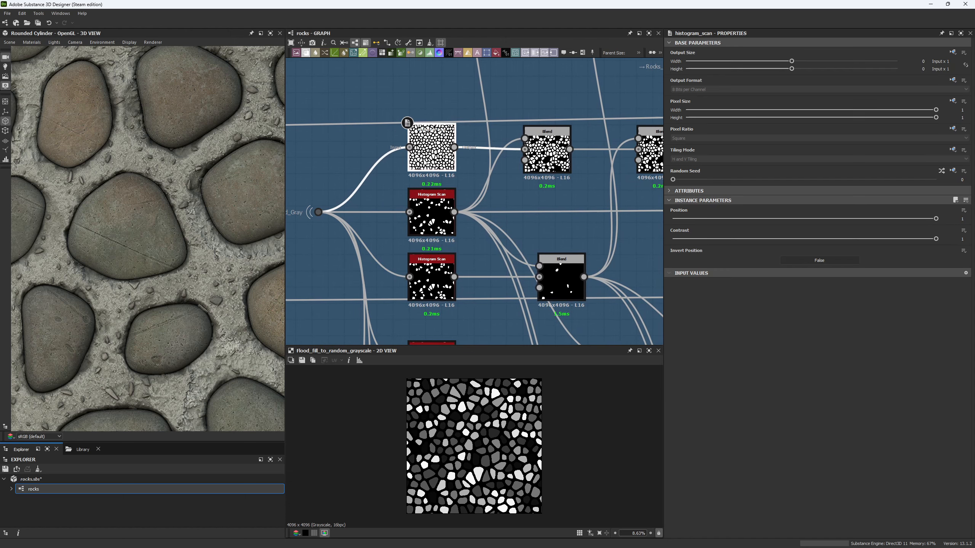
double_click(431, 274)
scroll(430, 266, down, 3)
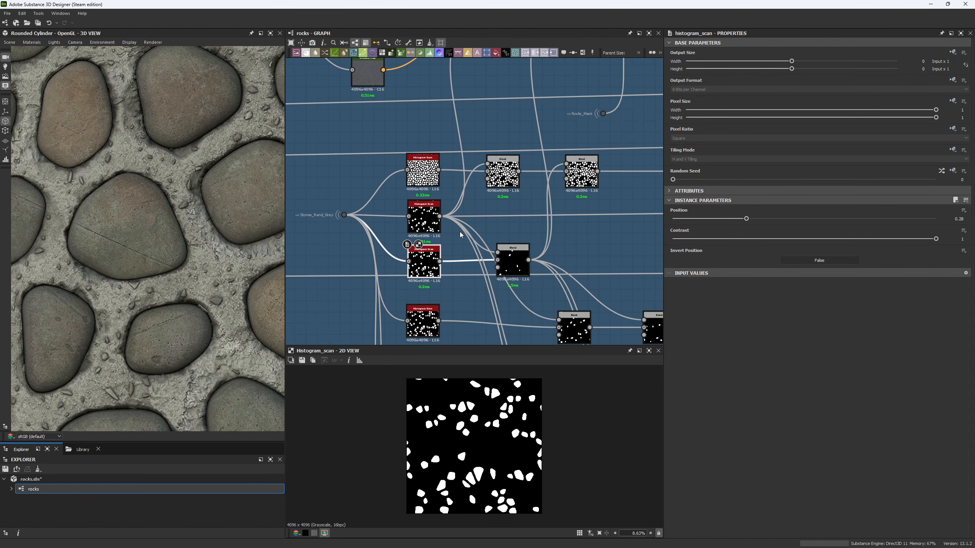
scroll(450, 156, down, 5)
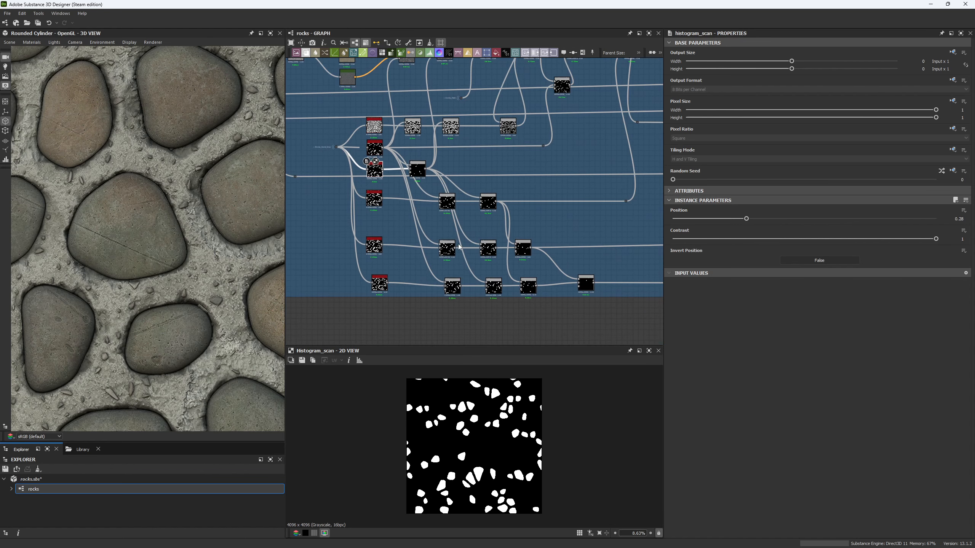
scroll(459, 247, up, 5)
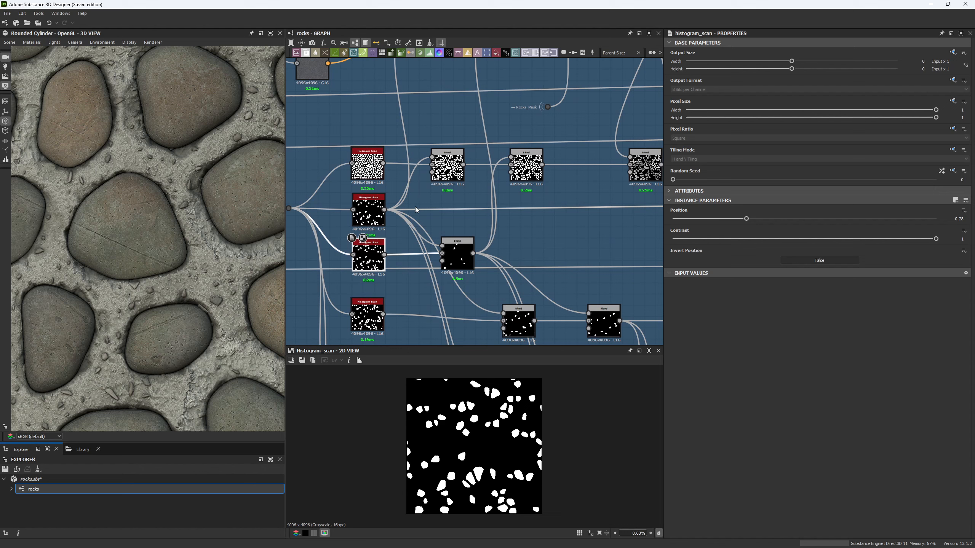
mouse_move(394, 180)
middle_down()
mouse_move(396, 251)
mouse_move(400, 240)
middle_up()
scroll(396, 252, down, 1)
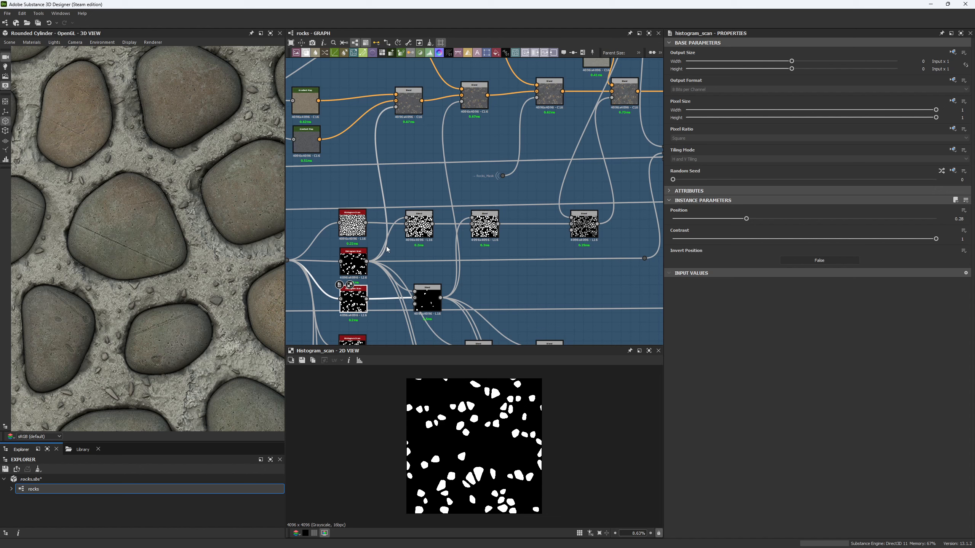
- Preview the first two colour Blends and the Subtract Blend mask driving the second, and check the stone colours in 3D
click(355, 271)
click(408, 103)
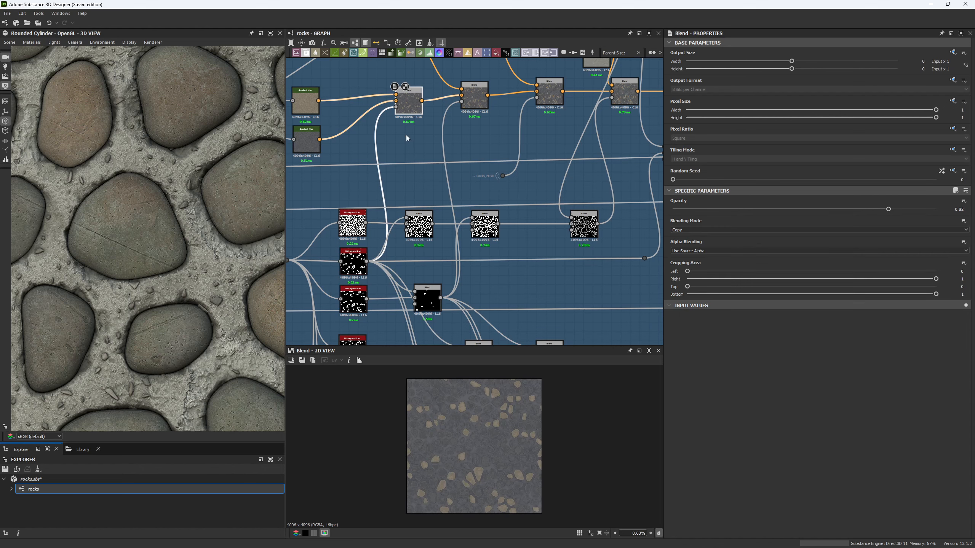
scroll(467, 481, up, 3)
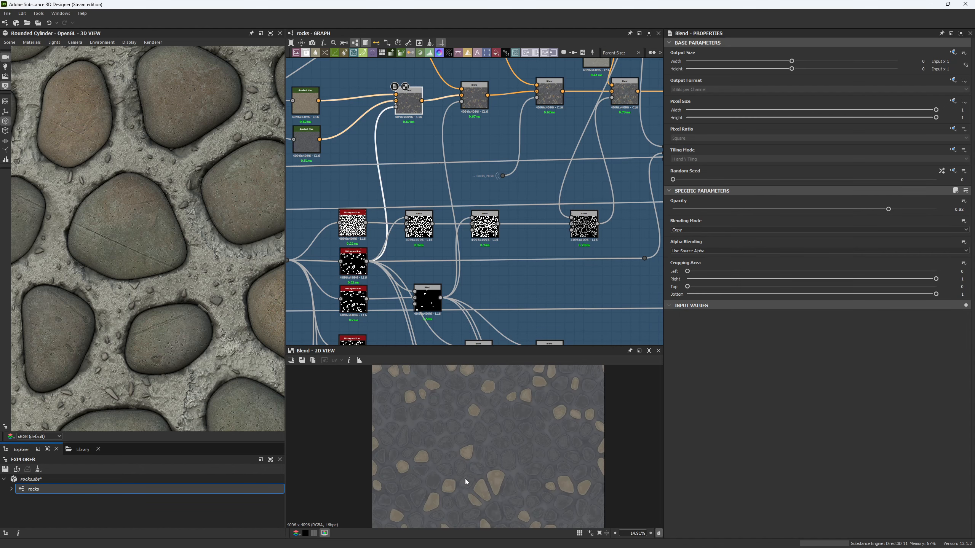
click(470, 108)
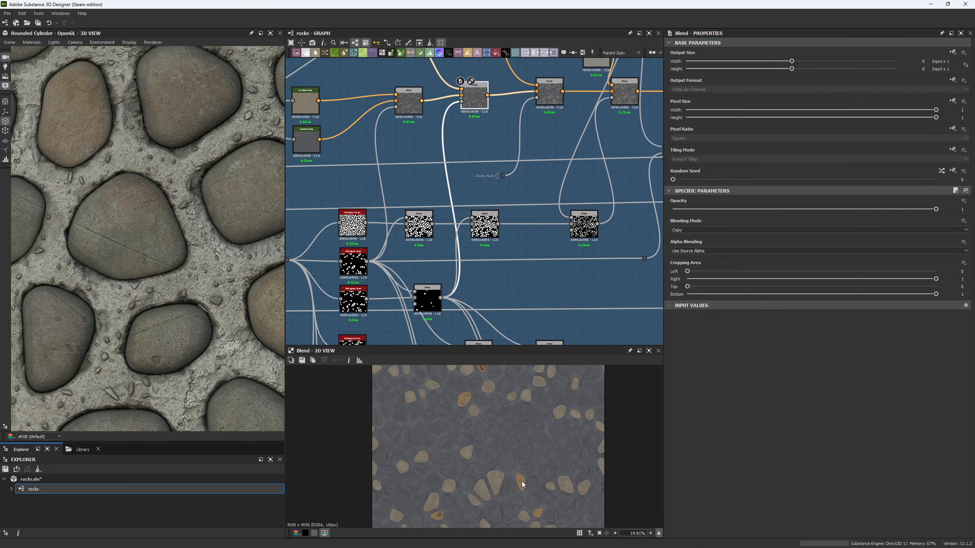
click(428, 301)
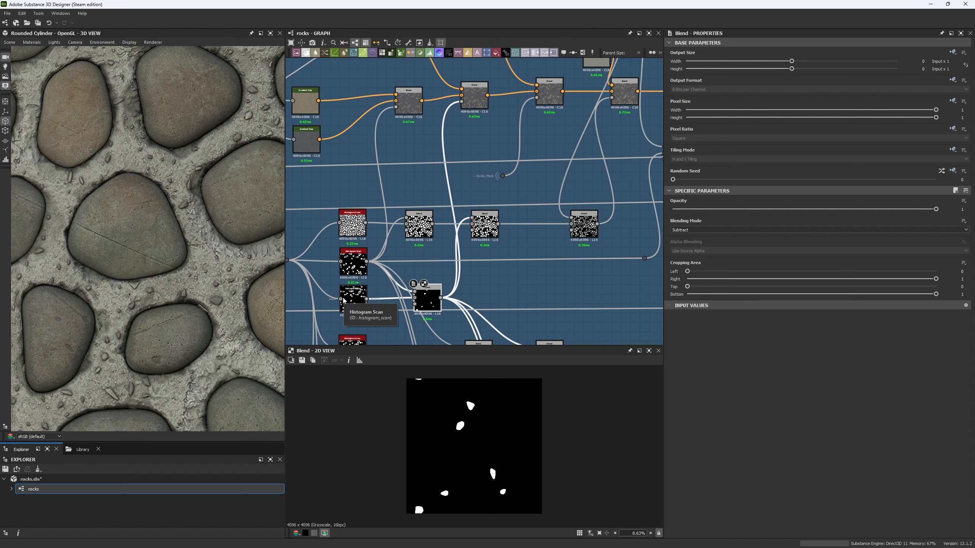
scroll(152, 296, down, 5)
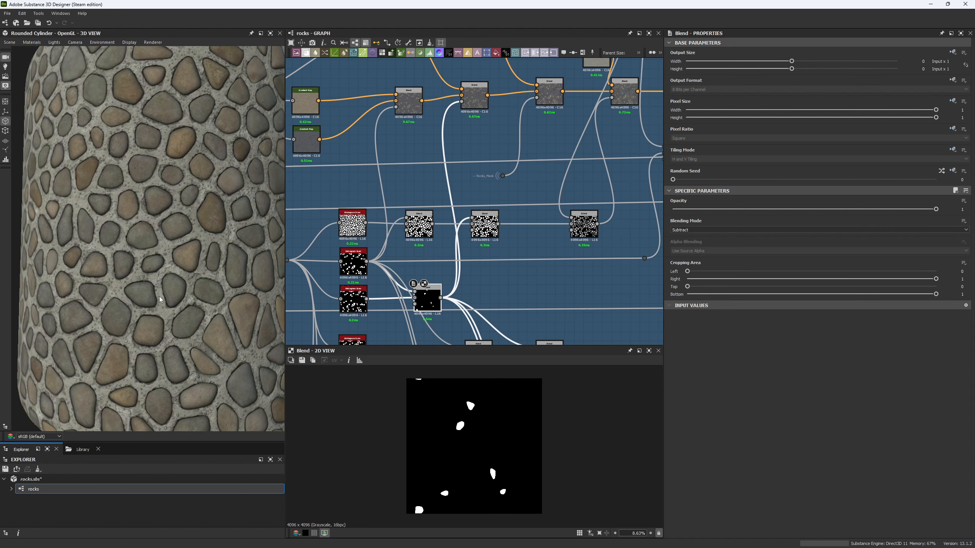
- Try a Position of 0.75 on the third Histogram Scan, compare the first two colour Blends, and undo the change
click(474, 96)
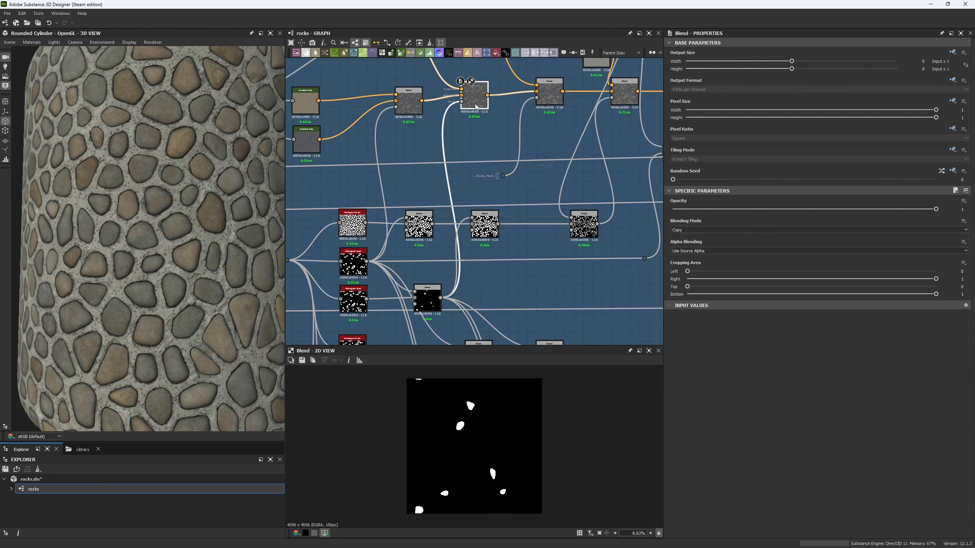
click(353, 300)
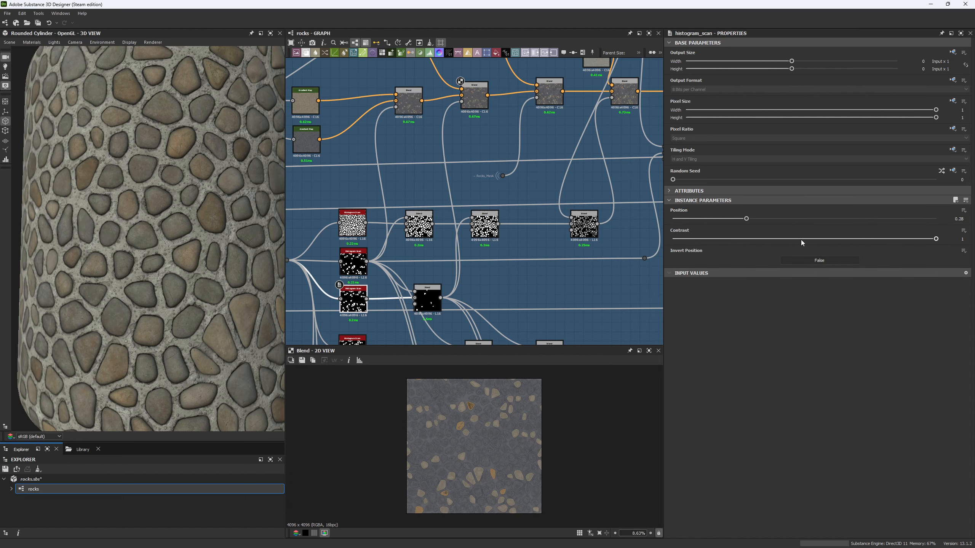
click(870, 219)
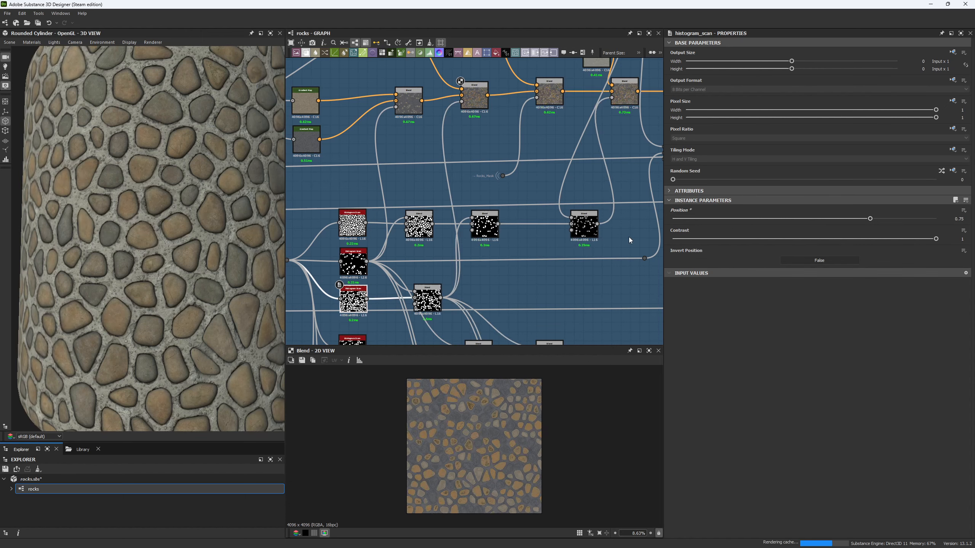
click(408, 101)
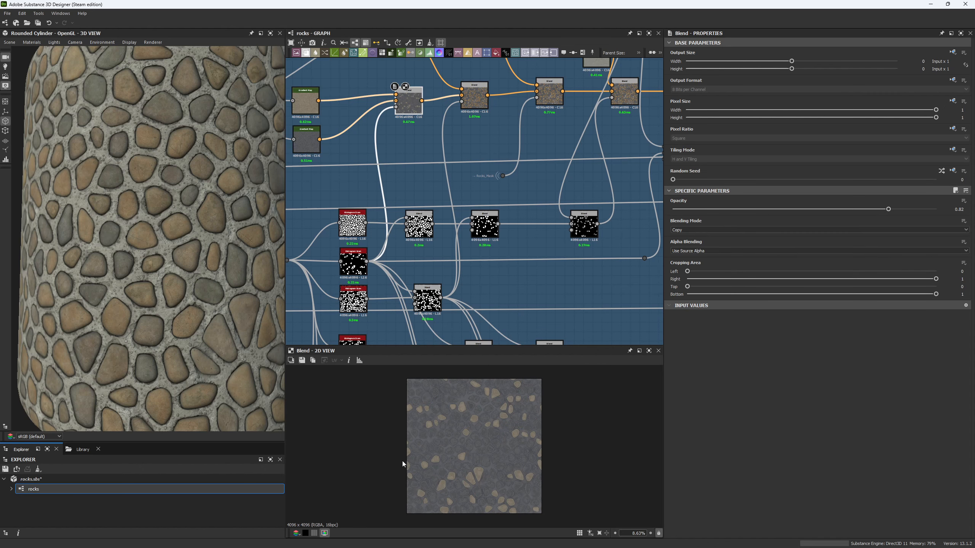
key(ctrl+z)
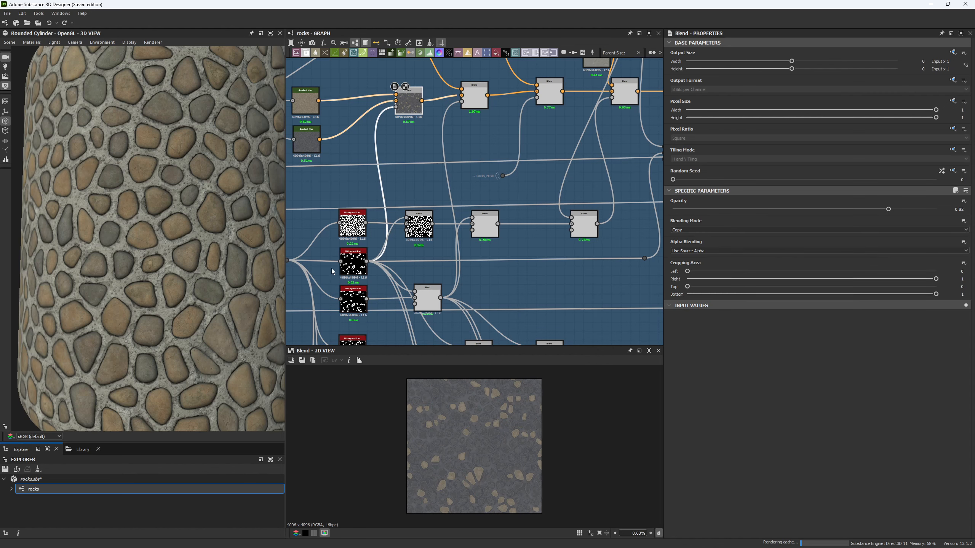
- Compare the second and third Histogram Scan masks with the Subtract Blend that combines them
double_click(356, 275)
scroll(356, 265, up, 3)
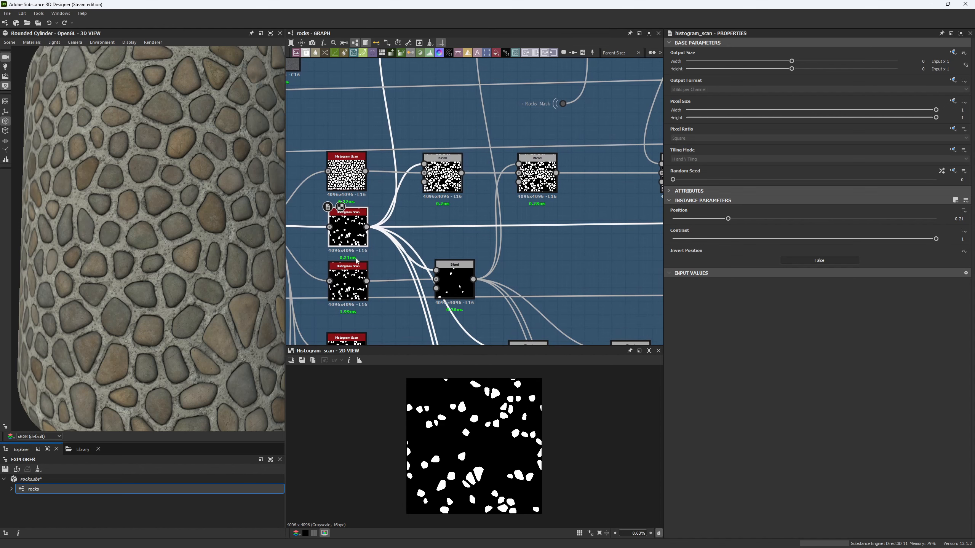
double_click(357, 278)
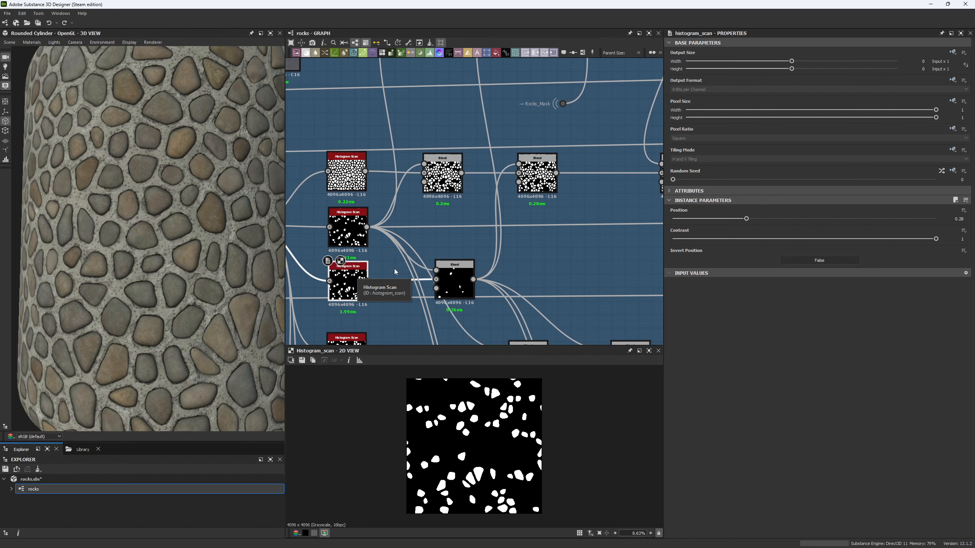
double_click(459, 278)
- Examine where the Subtract mask connects in the colour Blend chain and review the whole colour section of the graph
scroll(460, 279, down, 1)
scroll(459, 280, down, 2)
middle_drag(441, 172, 419, 210)
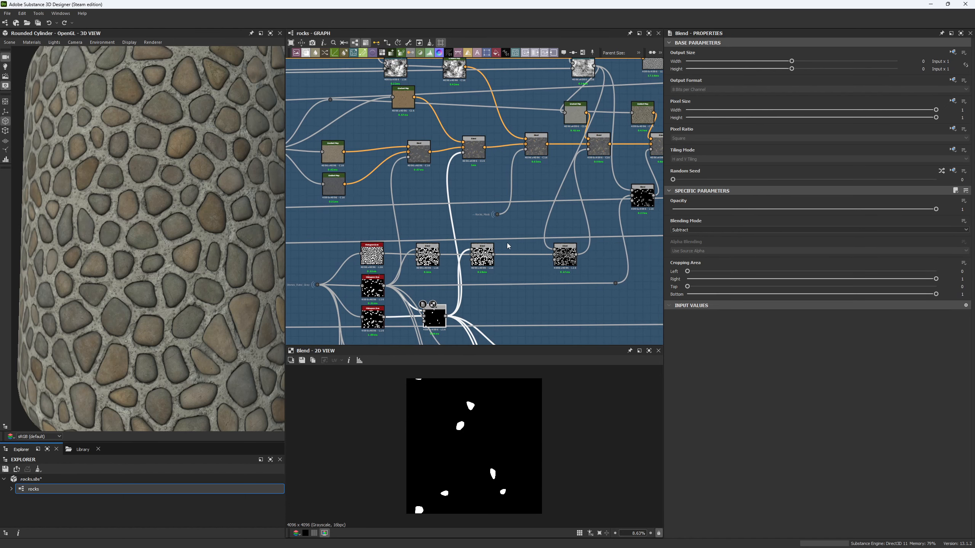
middle_drag(496, 246, 475, 241)
middle_drag(501, 210, 503, 229)
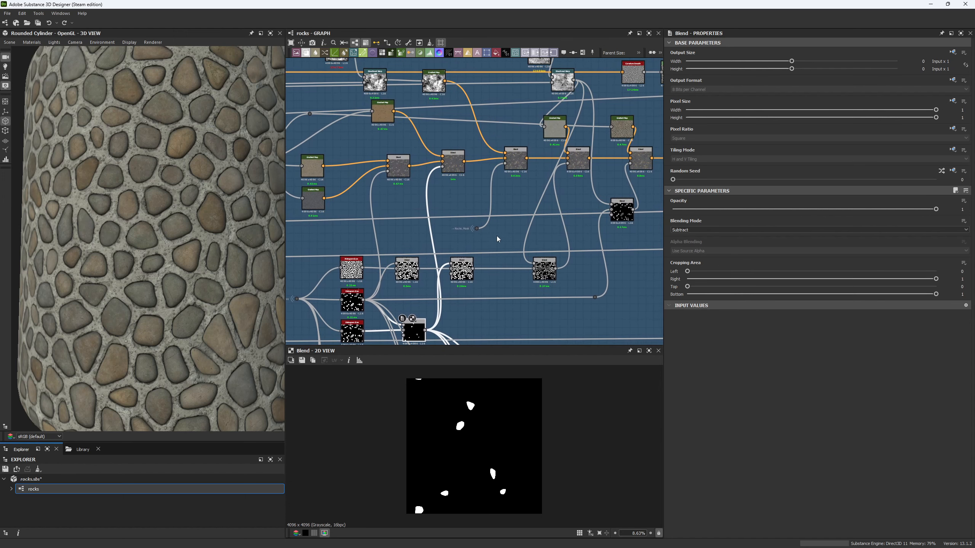
scroll(497, 239, down, 4)
scroll(456, 212, down, 2)
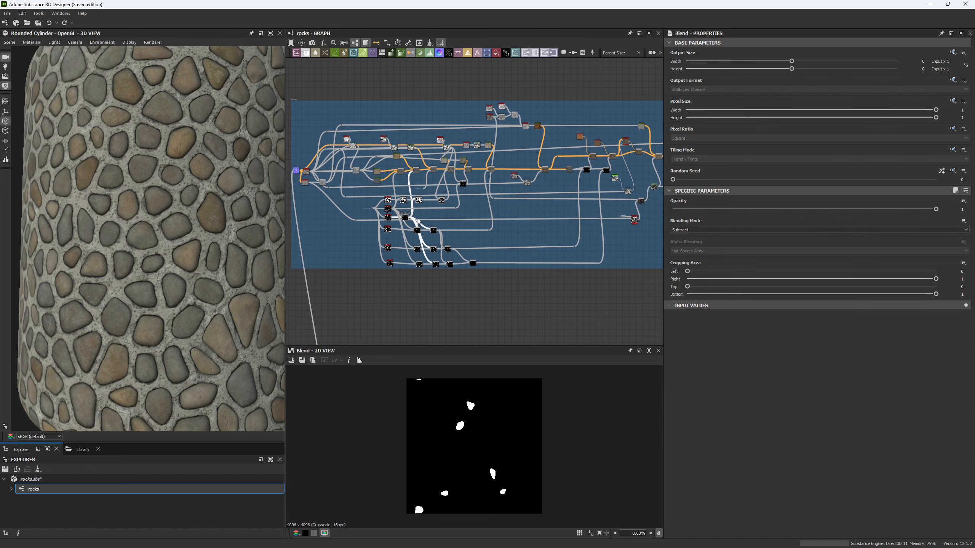
- Move the first two colour Blends into line with the lower Gradient Map and preview the stone colours of each
scroll(447, 233, down, 1)
scroll(457, 192, up, 7)
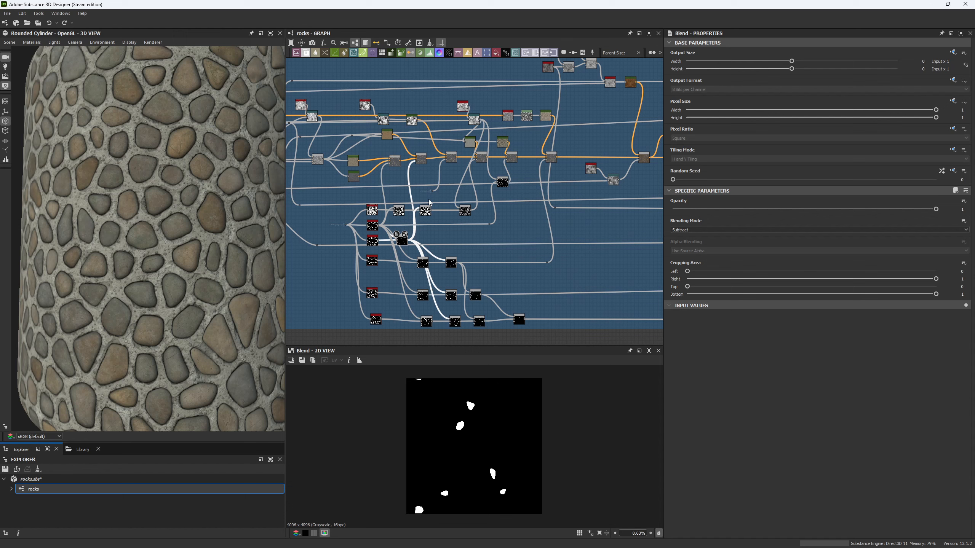
scroll(472, 238, up, 3)
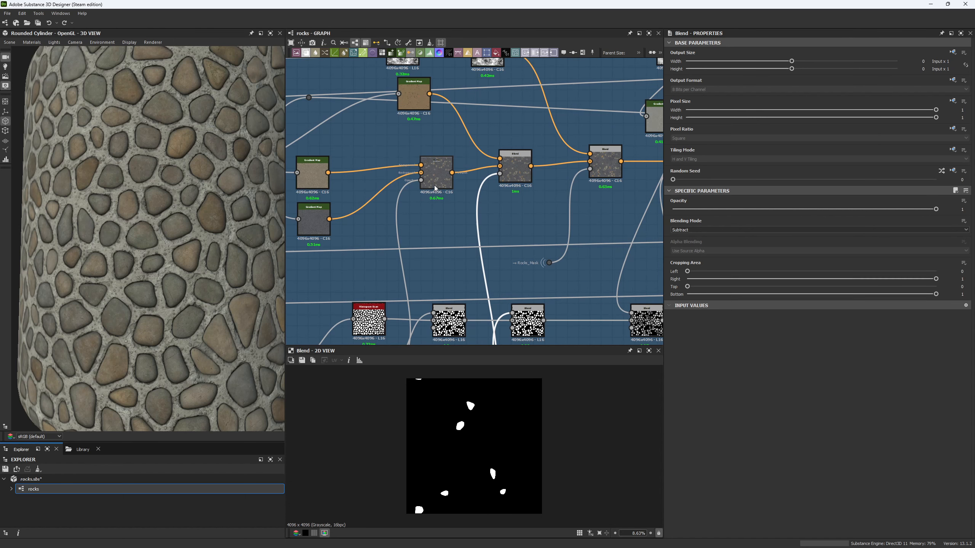
drag(431, 184, 410, 228)
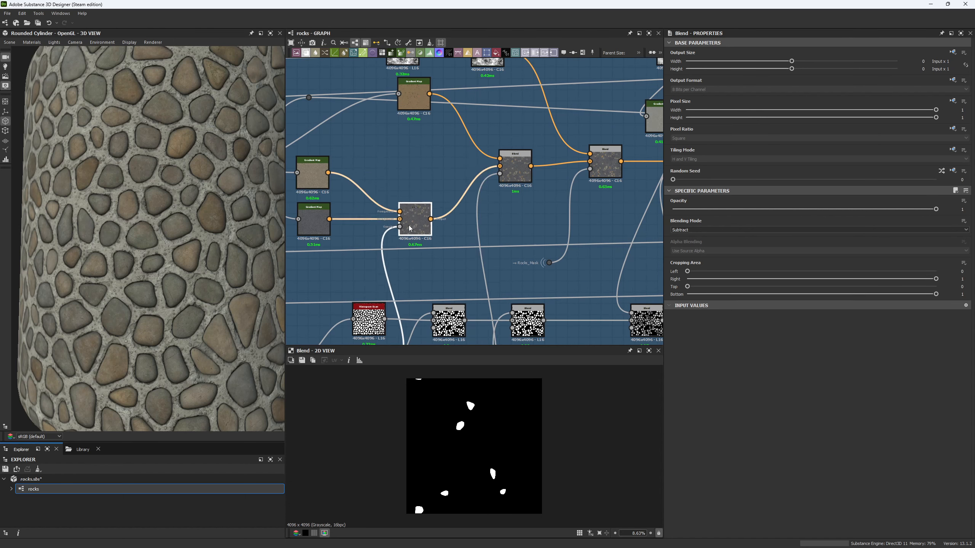
double_click(410, 229)
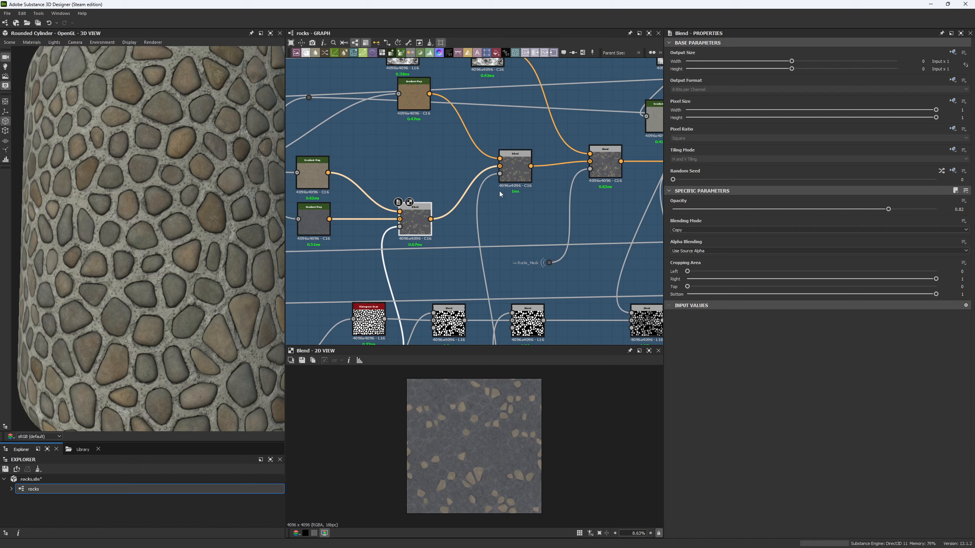
drag(515, 171, 516, 224)
double_click(515, 224)
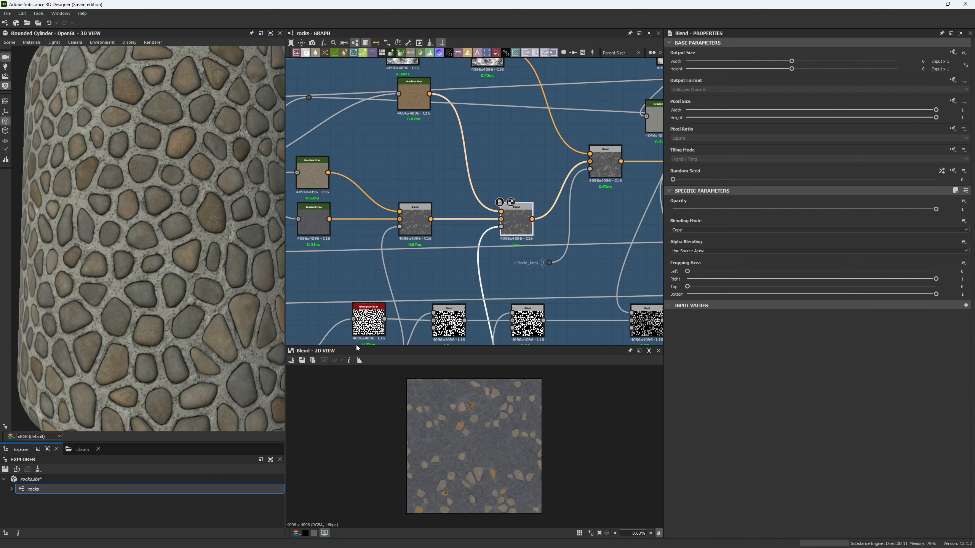
scroll(475, 463, up, 6)
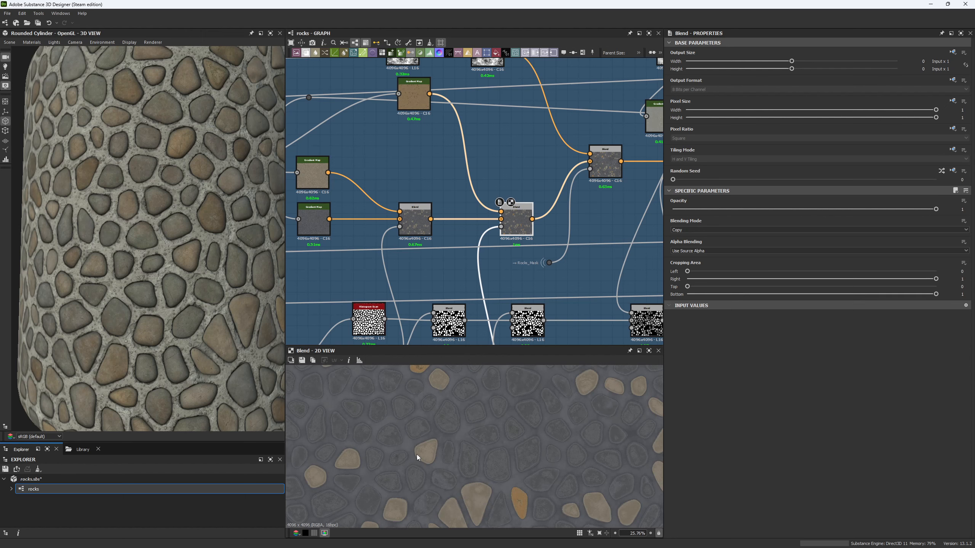
scroll(437, 455, up, 4)
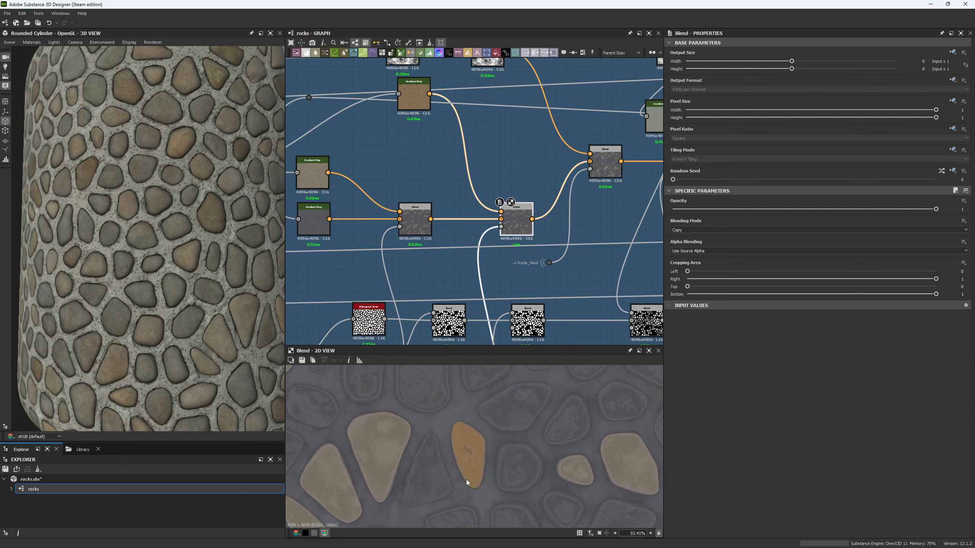
scroll(467, 477, down, 8)
scroll(400, 246, down, 4)
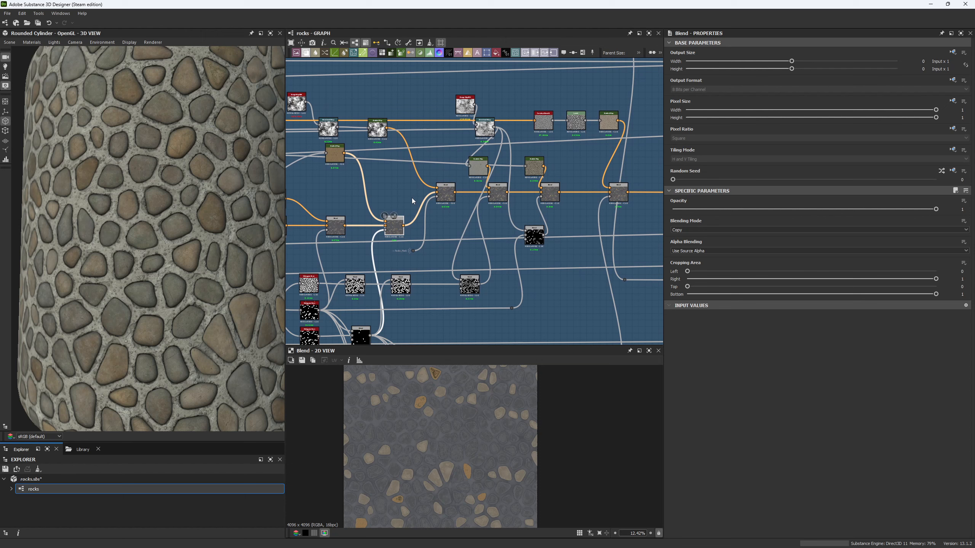
- Preview the Overlay Blend that follows in the colour chain, then the Directional Warp and Grunge Map 008 feeding it
click(450, 198)
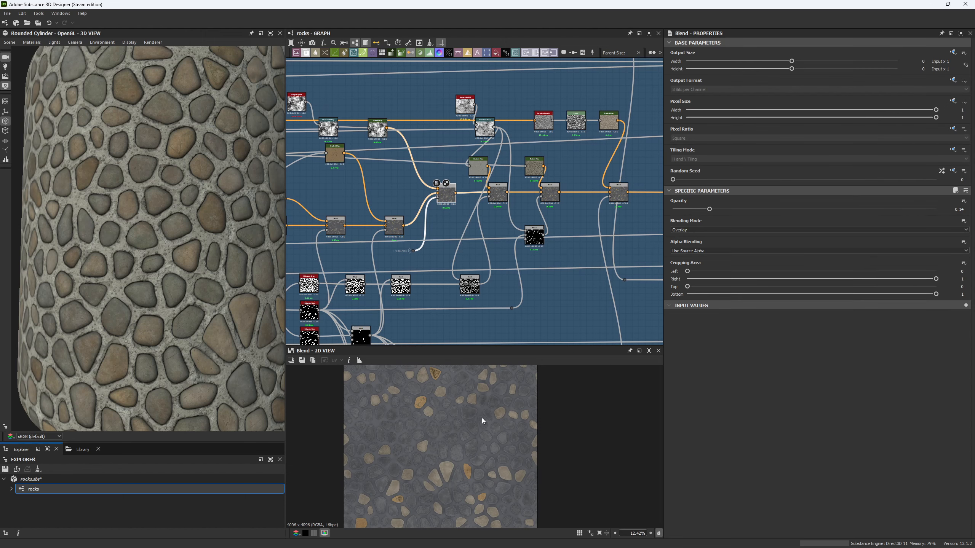
middle_drag(340, 184, 461, 233)
scroll(458, 225, up, 4)
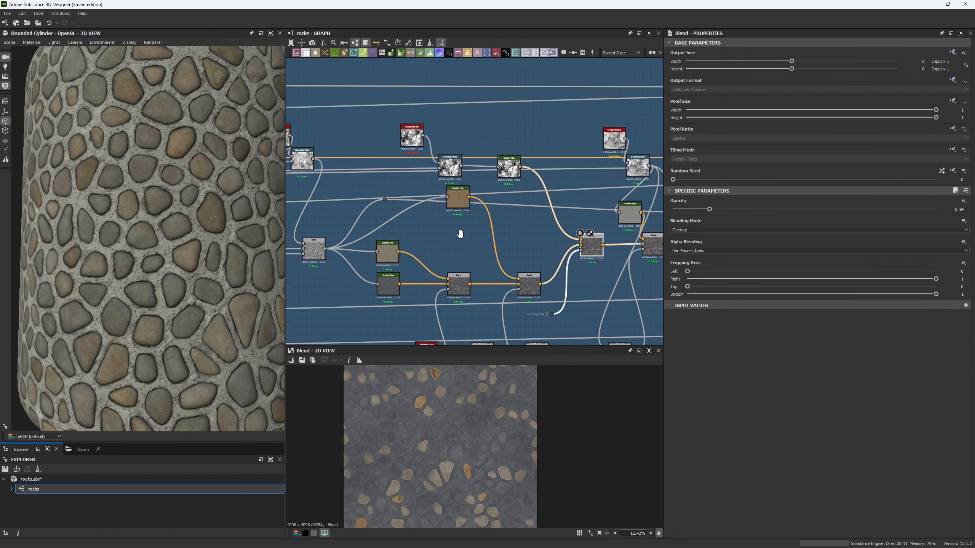
scroll(450, 171, up, 1)
click(461, 173)
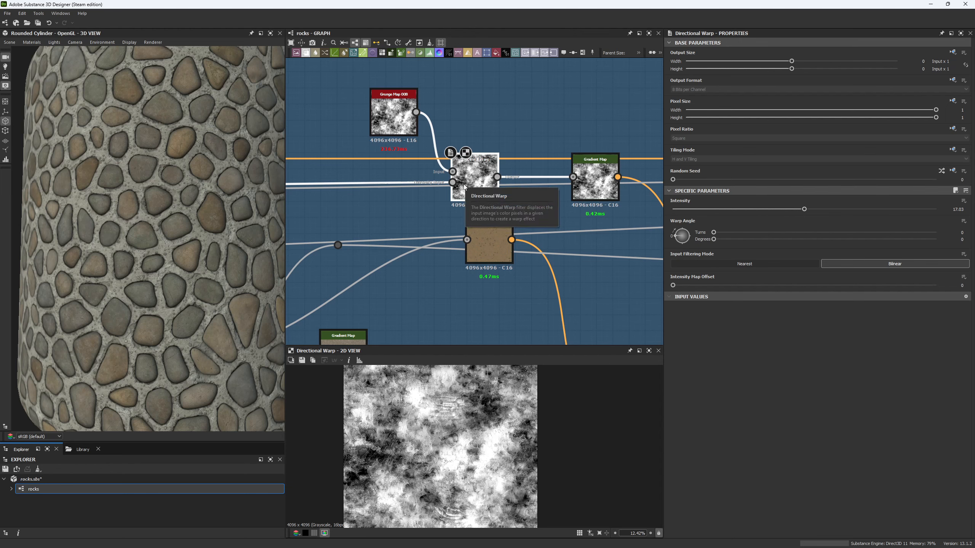
scroll(461, 172, down, 5)
middle_drag(394, 178, 476, 190)
scroll(491, 161, up, 3)
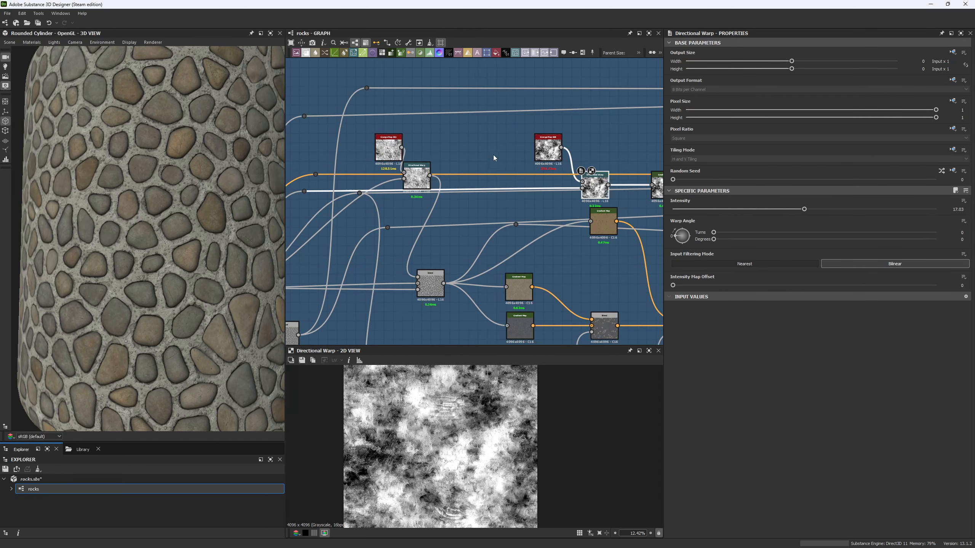
scroll(495, 158, up, 1)
double_click(575, 157)
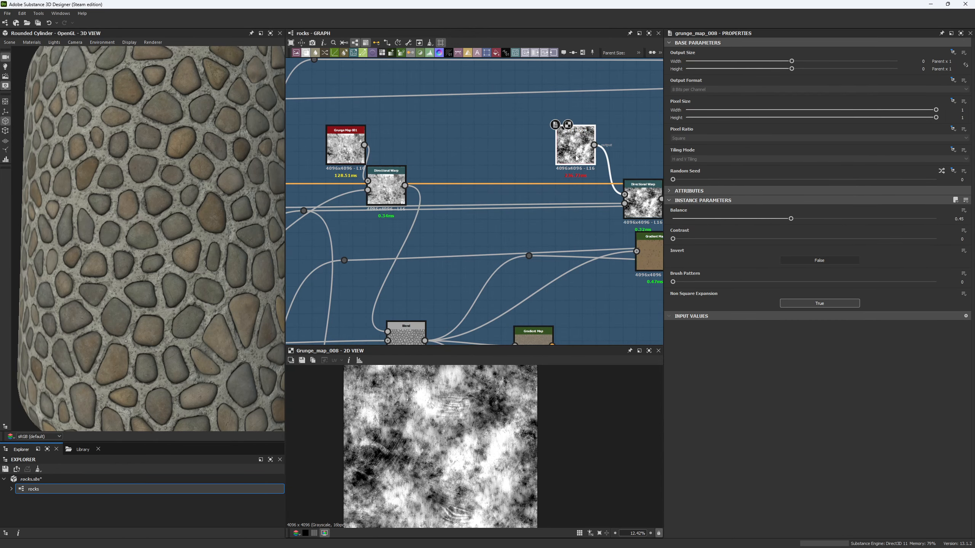
- Preview the curvature map driving the Directional Warp's intensity and the black-to-white Gradient Map after the warp
middle_drag(572, 178, 461, 179)
scroll(482, 166, up, 2)
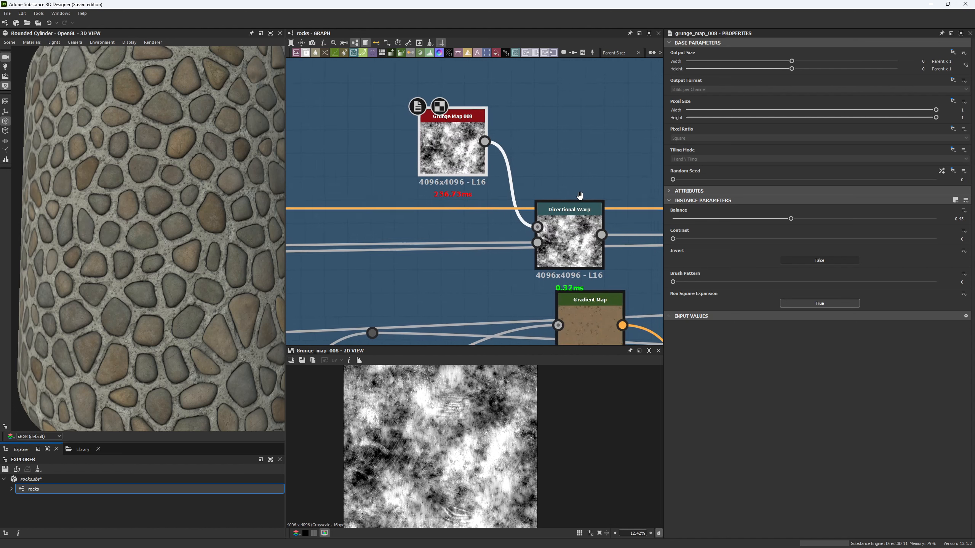
middle_drag(587, 206, 531, 186)
double_click(532, 207)
double_click(480, 219)
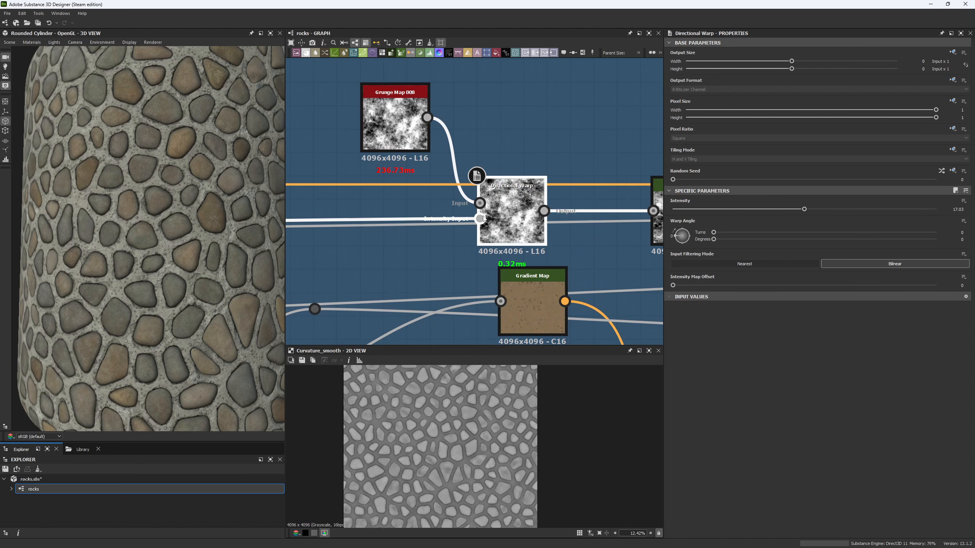
double_click(497, 225)
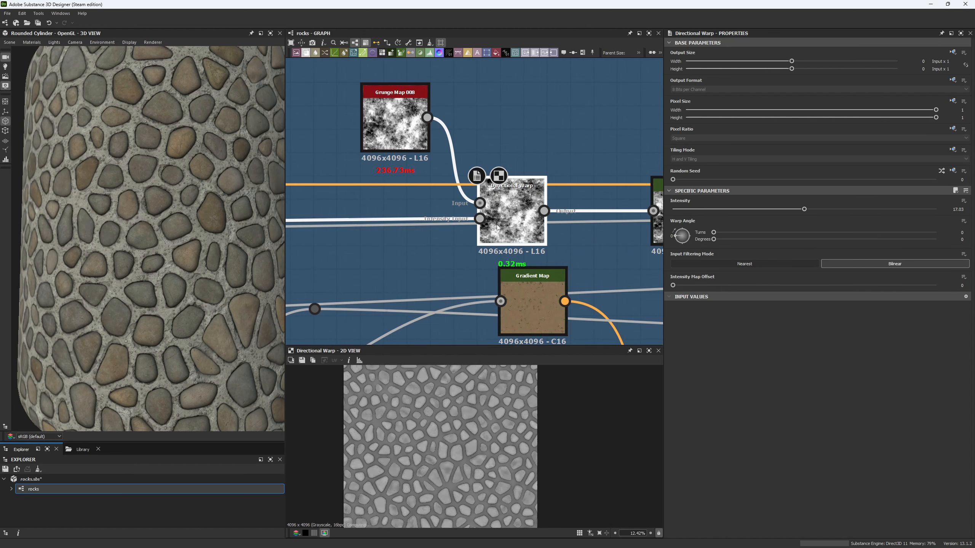
middle_drag(614, 235, 437, 214)
scroll(437, 214, up, 1)
double_click(506, 211)
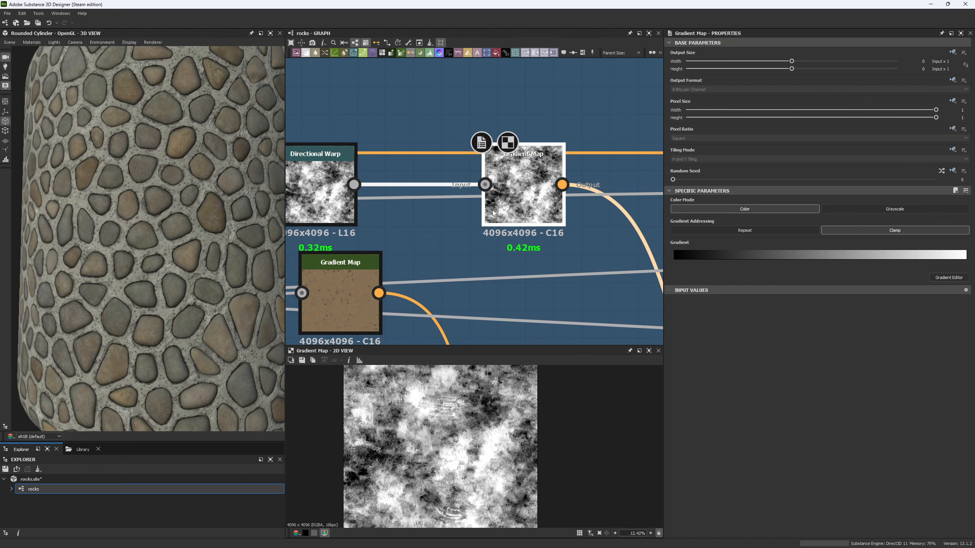
- Try an Opacity of 1 on the grunge Overlay Blend, inspect the stones in 3D, and undo the change
scroll(464, 253, down, 2)
middle_drag(464, 253, 458, 139)
scroll(508, 194, down, 2)
middle_drag(509, 194, 430, 141)
scroll(531, 201, up, 2)
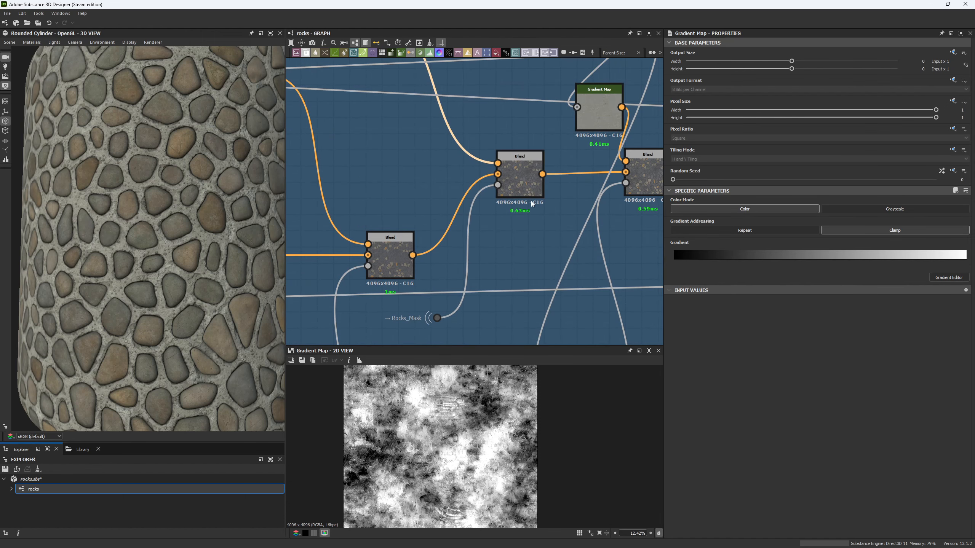
double_click(527, 178)
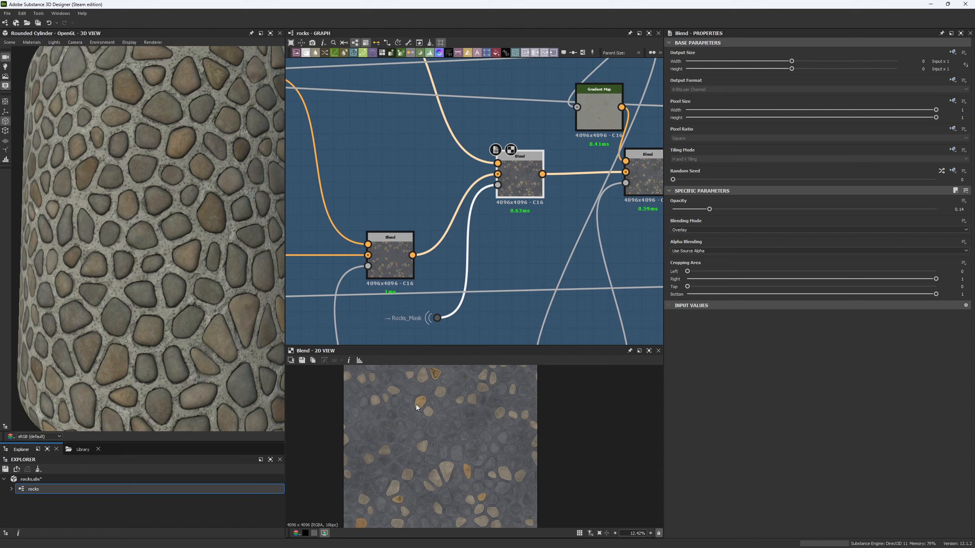
scroll(416, 405, up, 8)
drag(861, 210, 956, 216)
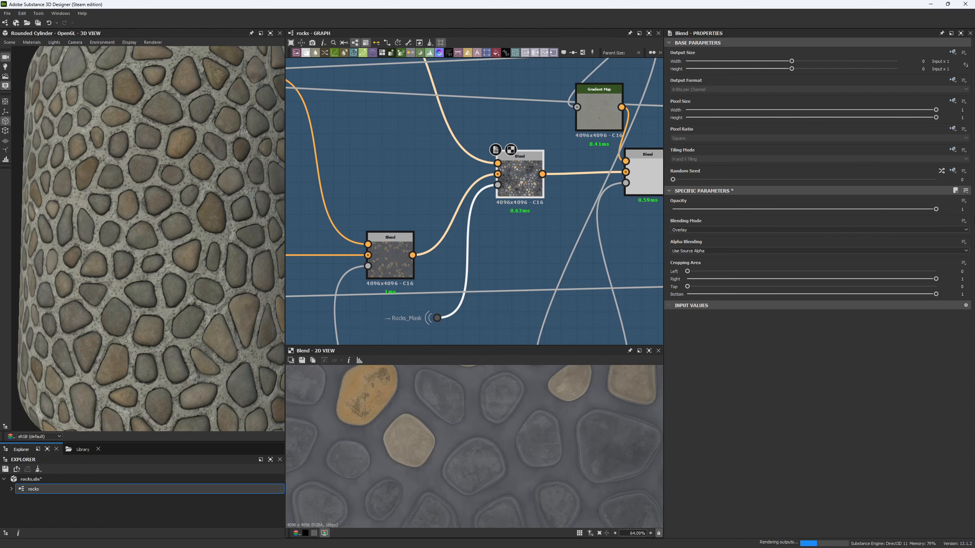
scroll(180, 182, down, 5)
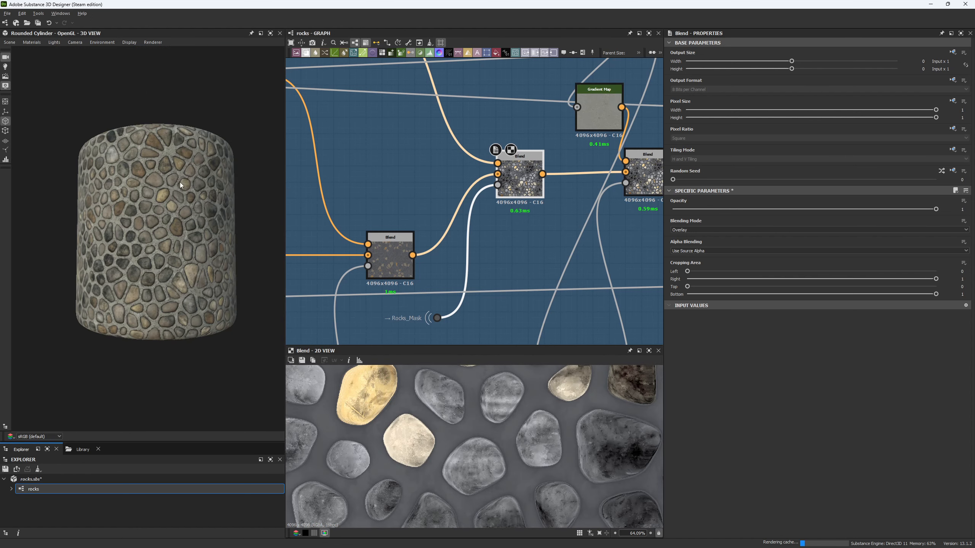
scroll(205, 310, up, 10)
scroll(205, 310, up, 3)
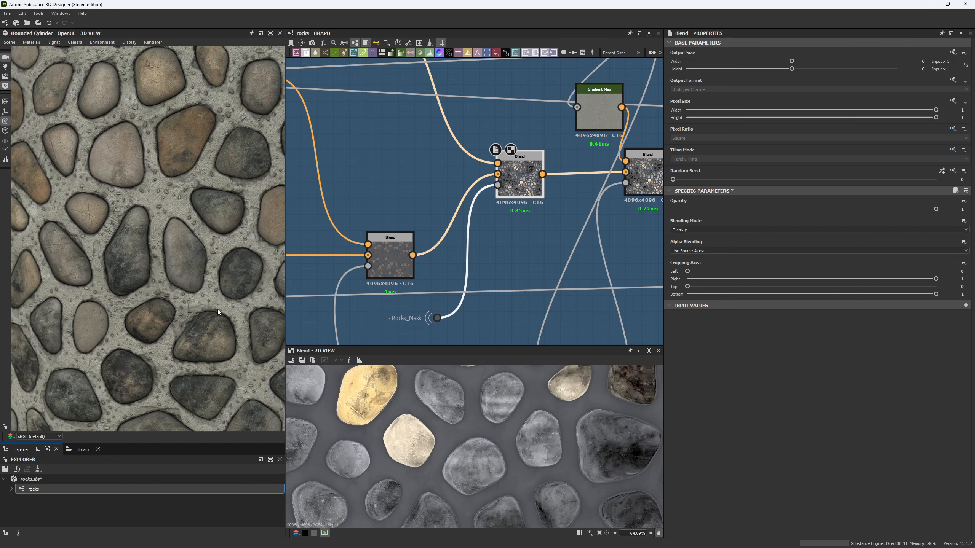
drag(258, 309, 267, 268)
key(ctrl+z)
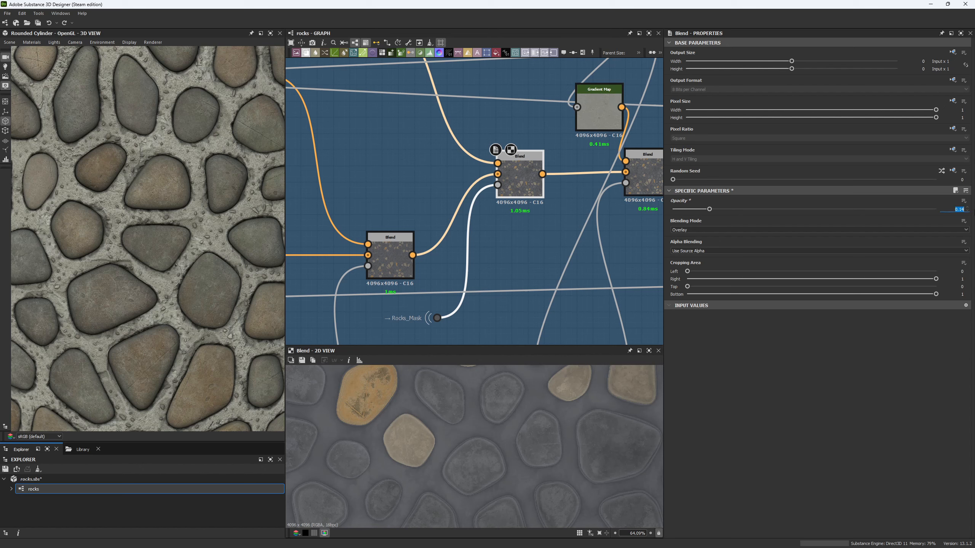
- Try an Opacity of 0.3 on the grunge Overlay Blend, check the stones in 3D, and undo the change
key(Return)
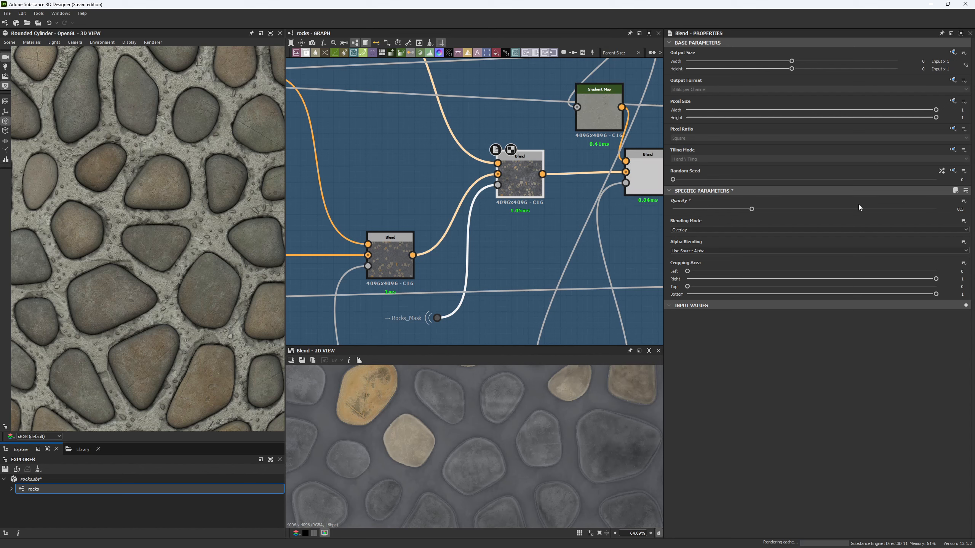
scroll(230, 246, down, 5)
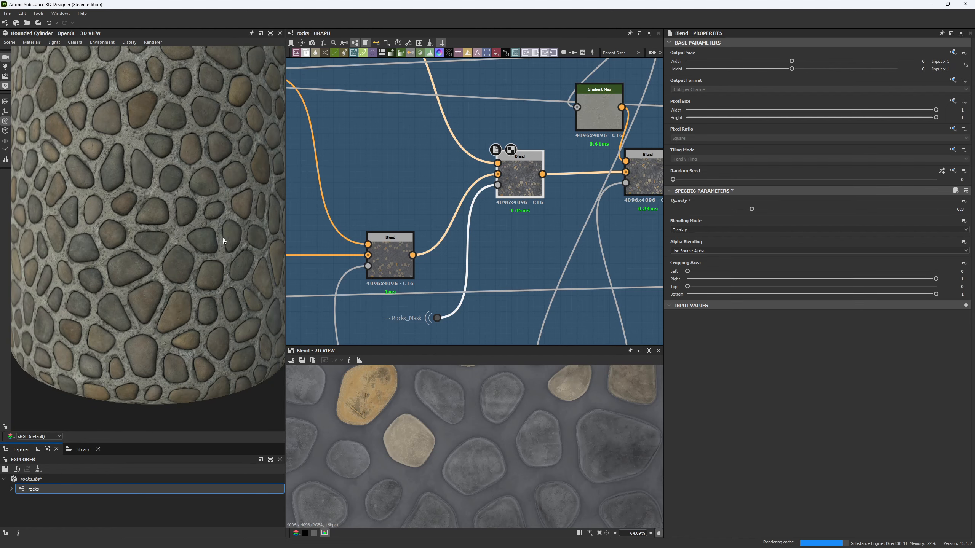
scroll(201, 215, up, 5)
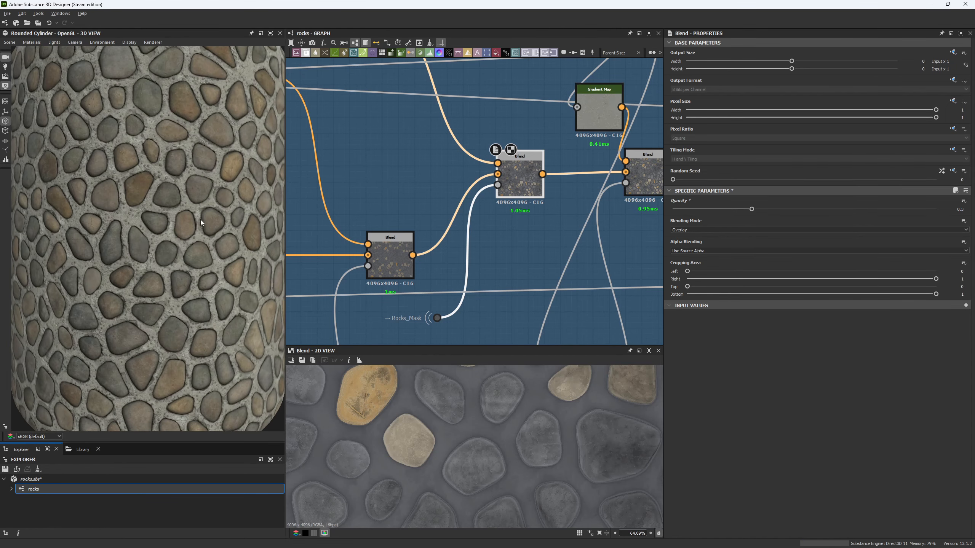
scroll(217, 269, up, 3)
key(ctrl+z)
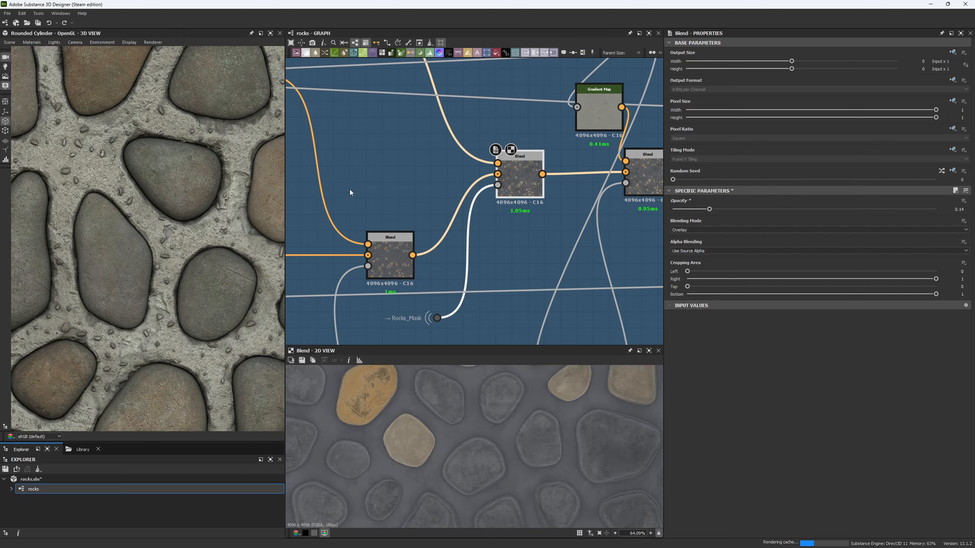
- Preview the Rocks_Mask portal dot that masks the grunge Overlay Blend
scroll(412, 192, down, 4)
scroll(406, 253, up, 4)
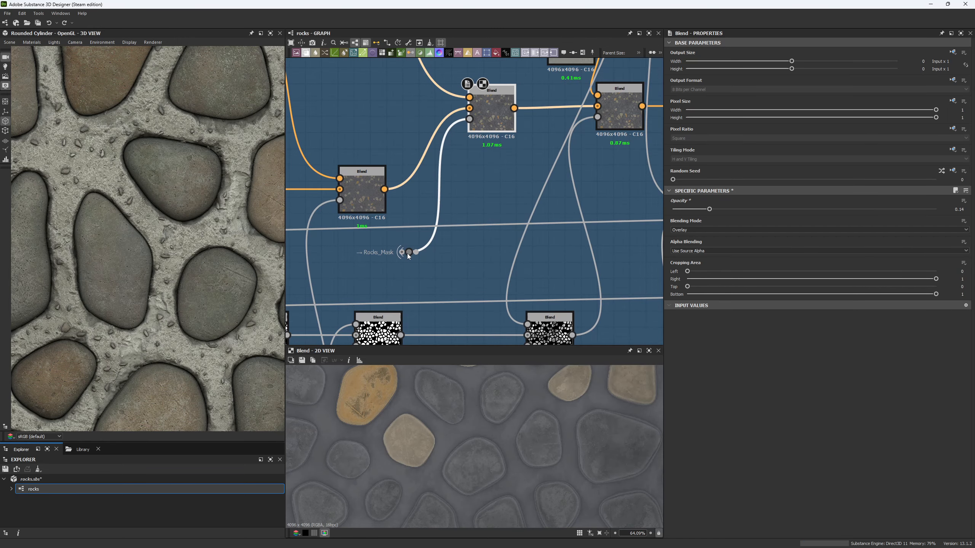
click(409, 254)
drag(407, 255, 407, 249)
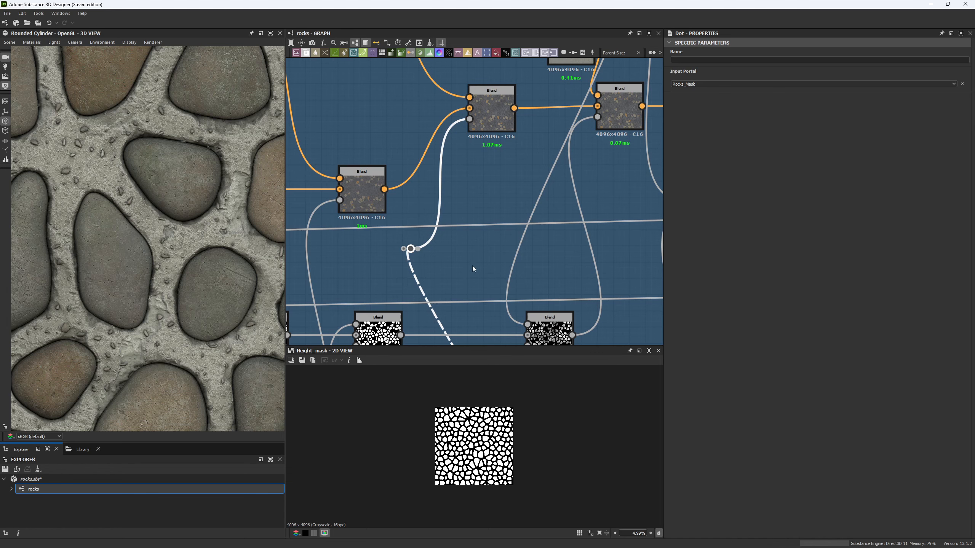
middle_drag(473, 266, 459, 235)
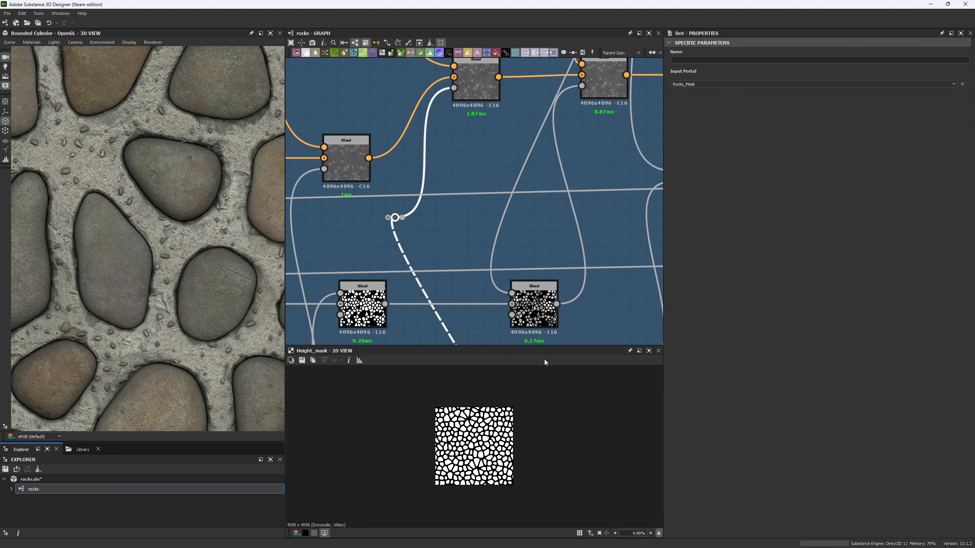
- Trace the Rocks_Mask portal link across the graph to its source and review the colour Blends it feeds
scroll(469, 425, down, 4)
scroll(473, 171, down, 8)
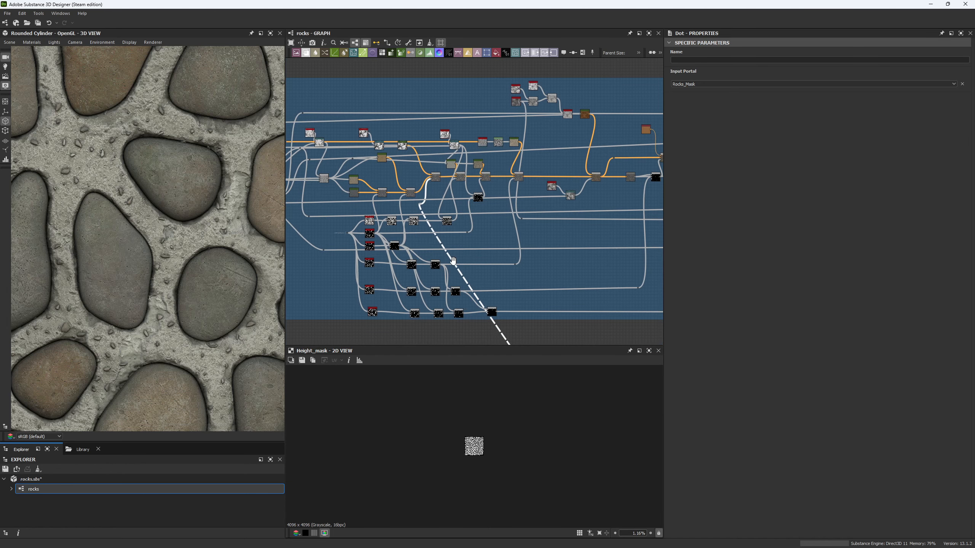
middle_drag(468, 164, 467, 153)
scroll(562, 252, up, 4)
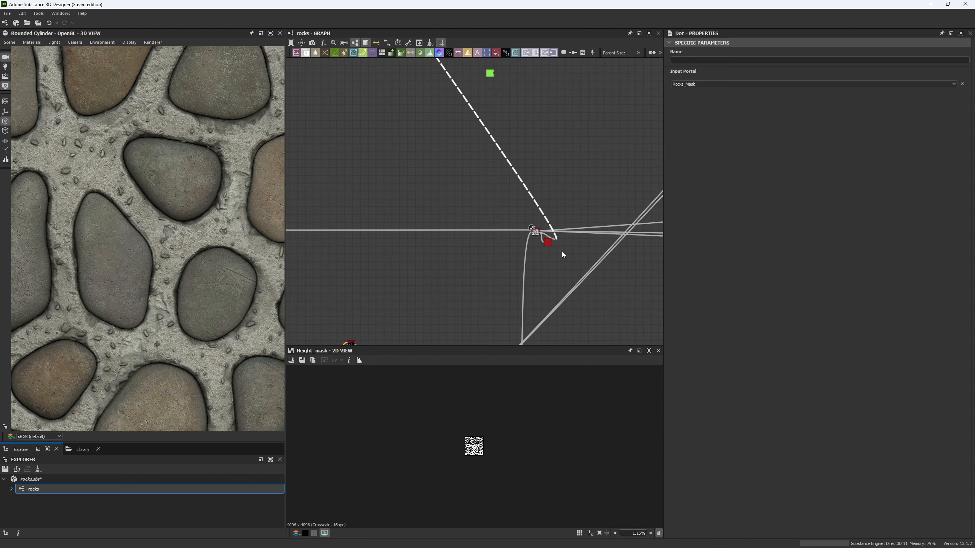
middle_drag(562, 252, 656, 476)
middle_drag(463, 150, 481, 276)
scroll(345, 142, up, 1)
middle_drag(345, 142, 374, 198)
scroll(418, 166, up, 3)
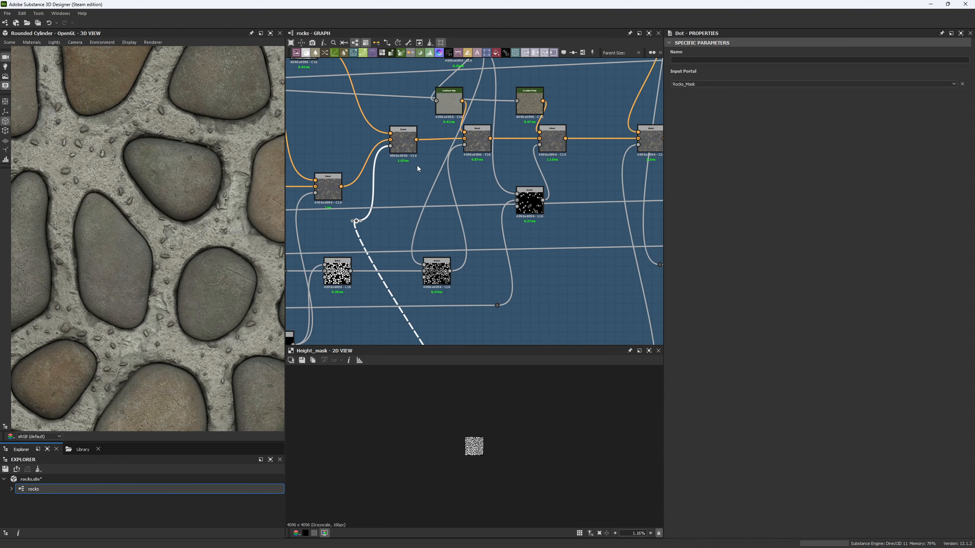
scroll(445, 156, down, 6)
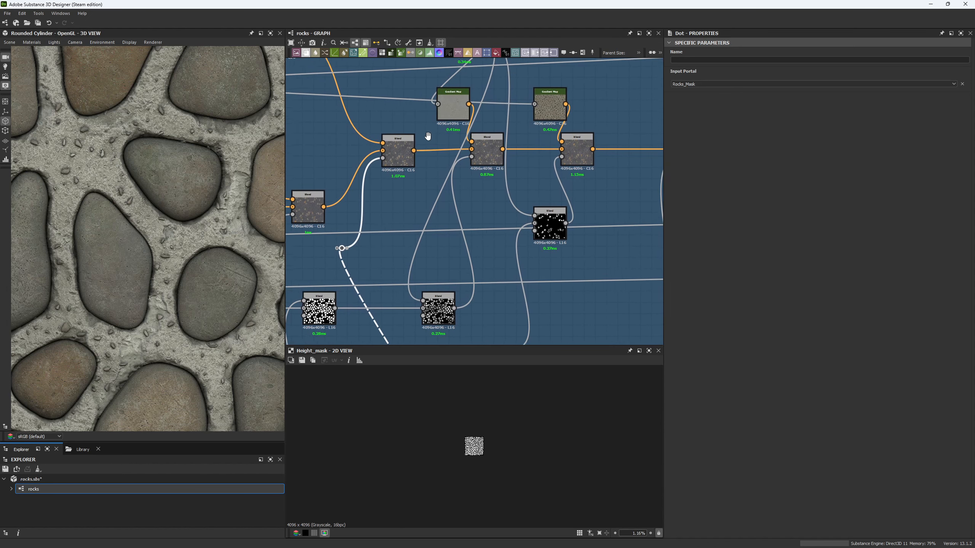
middle_drag(603, 176, 414, 162)
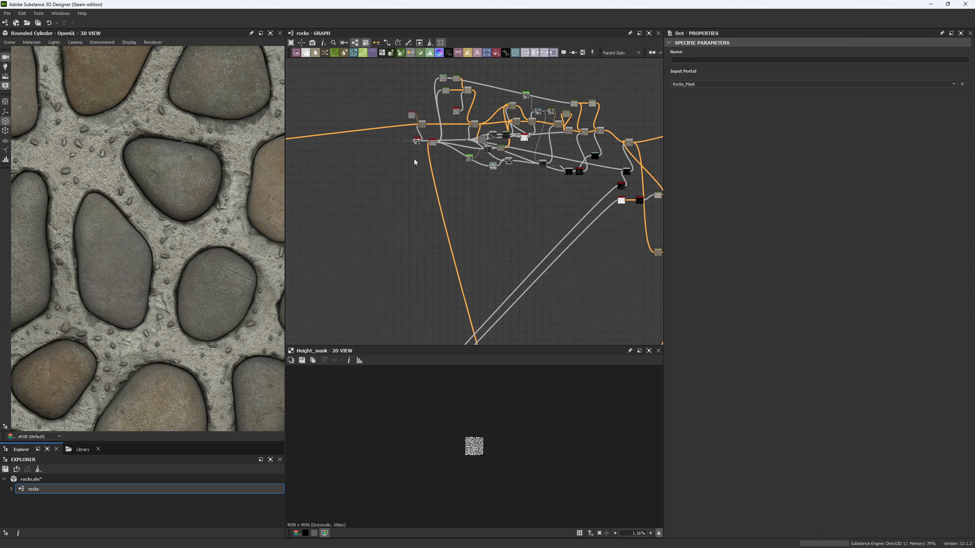
- Return to the colour section and preview the grunge Overlay Blend that the Rocks_Mask portal masks
middle_drag(327, 186, 553, 176)
middle_drag(307, 226, 525, 211)
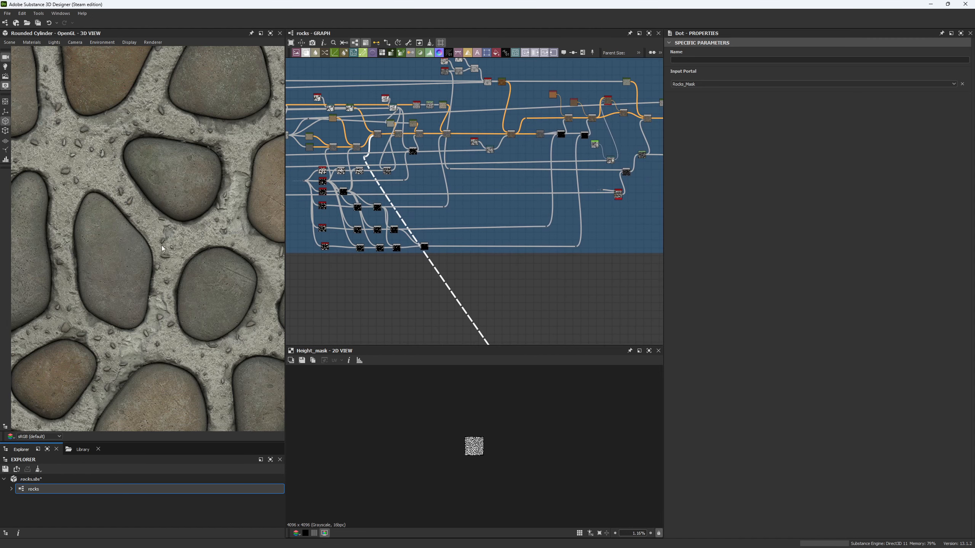
scroll(386, 143, up, 5)
double_click(360, 122)
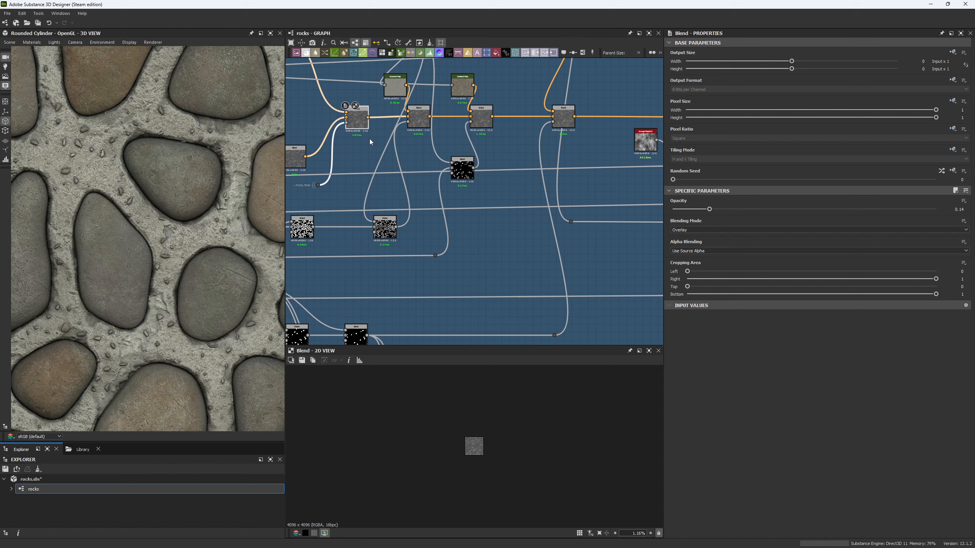
- Preview the Gradient Map fed by the warped grunge and inspect its colour output up close
middle_drag(369, 139, 388, 151)
middle_drag(437, 112, 457, 225)
scroll(457, 225, up, 2)
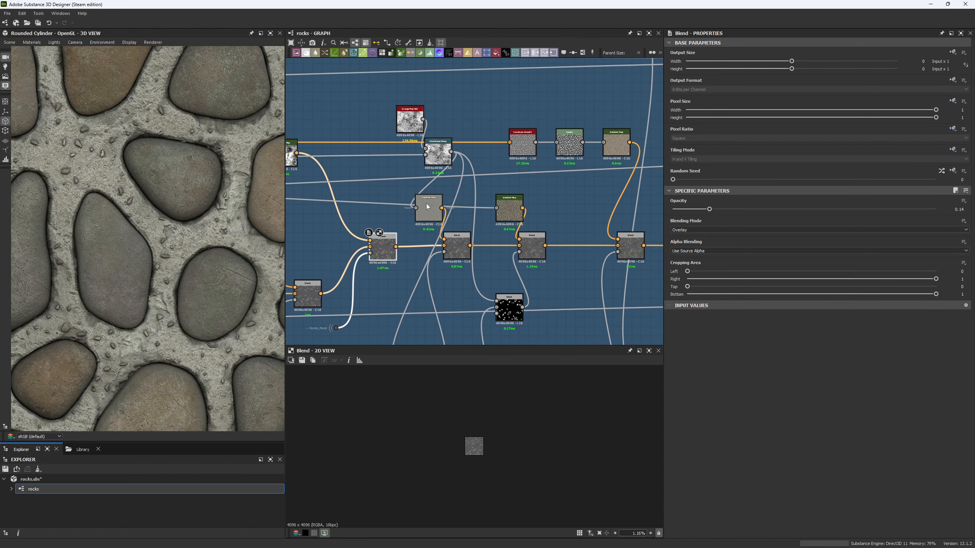
double_click(429, 209)
scroll(443, 444, up, 4)
scroll(444, 445, up, 5)
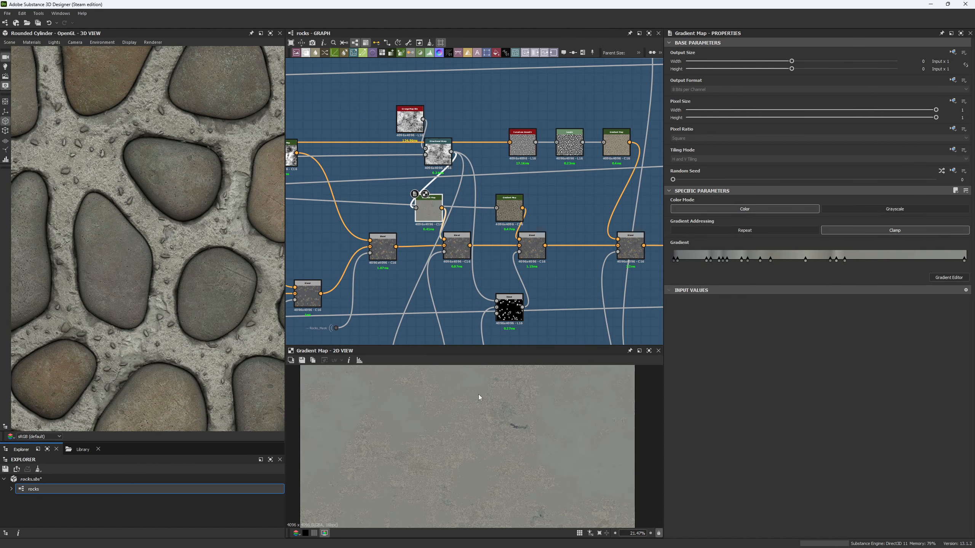
- Preview the Overlay Blend that applies the warped grunge's Gradient Map to the stones
double_click(457, 247)
scroll(483, 473, down, 3)
scroll(483, 473, up, 3)
middle_drag(450, 327, 491, 315)
- Reposition the Grunge Map 001, Directional Warp and Gradient Map nodes above the Overlay Blend, and reselect the Blend
drag(432, 76, 477, 134)
drag(477, 134, 441, 98)
drag(469, 197, 452, 183)
click(493, 233)
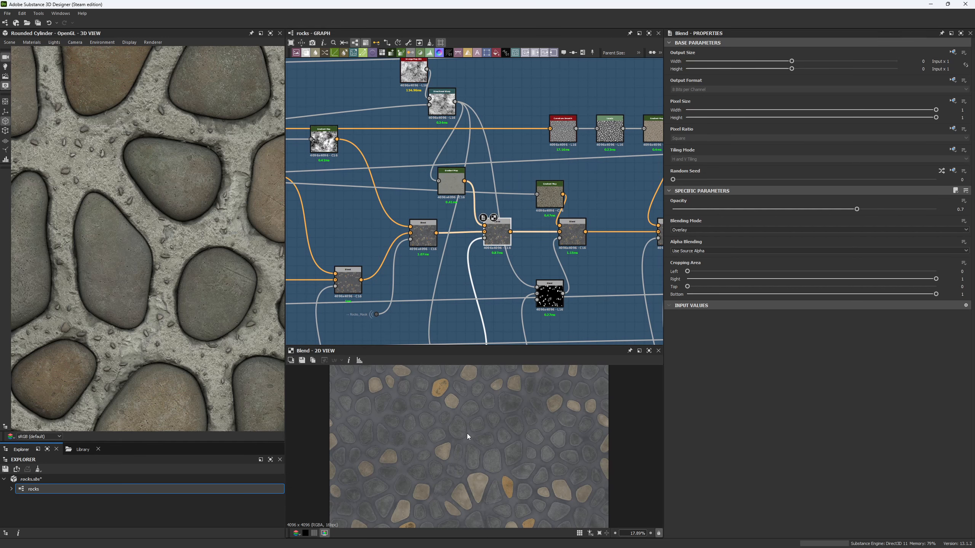
- Try an Opacity of 0 on the Gradient Map's Overlay Blend and undo the change
scroll(467, 434, up, 5)
drag(684, 209, 637, 207)
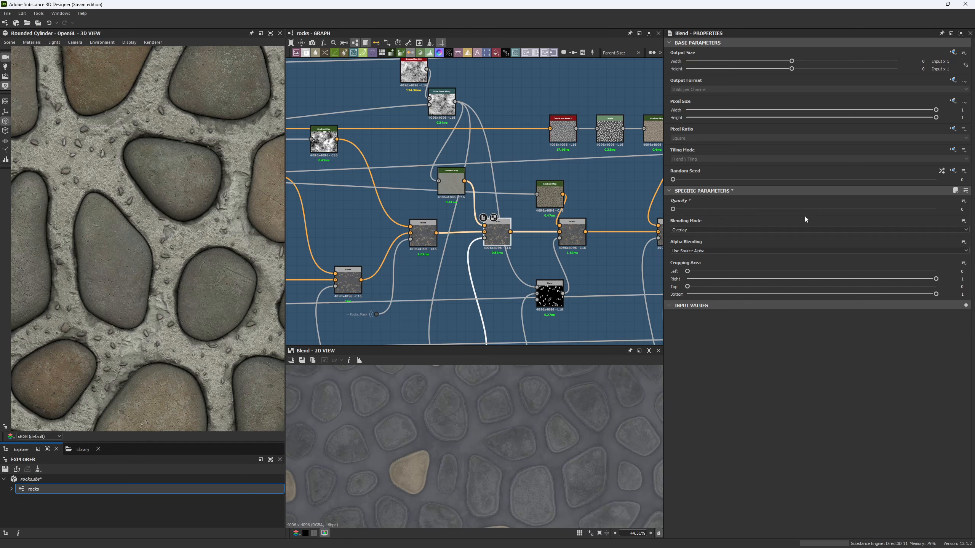
key(ctrl+z)
- Preview the Grunge Map 001 and the smooth curvature that drives the Directional Warp's intensity
middle_drag(401, 112, 423, 162)
scroll(425, 117, up, 3)
double_click(451, 127)
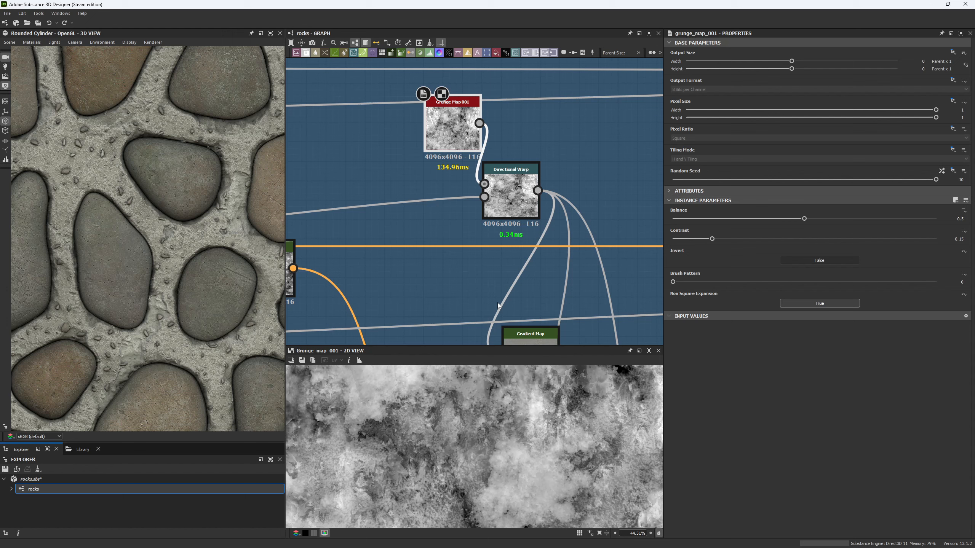
double_click(495, 182)
double_click(485, 198)
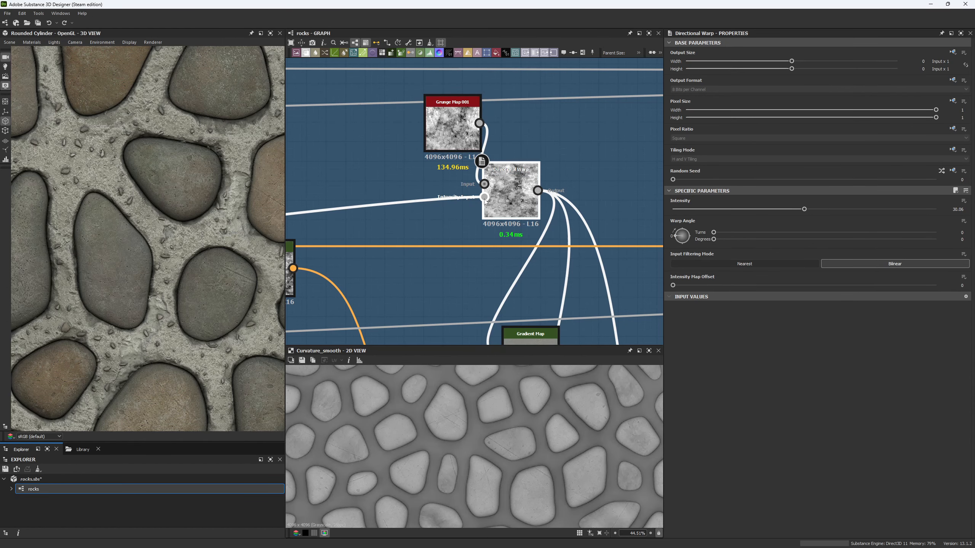
- Reposition the Gradient Map fed by the Directional Warp so the links around it are easier to follow
scroll(473, 217, down, 2)
middle_drag(481, 236, 403, 133)
click(433, 199)
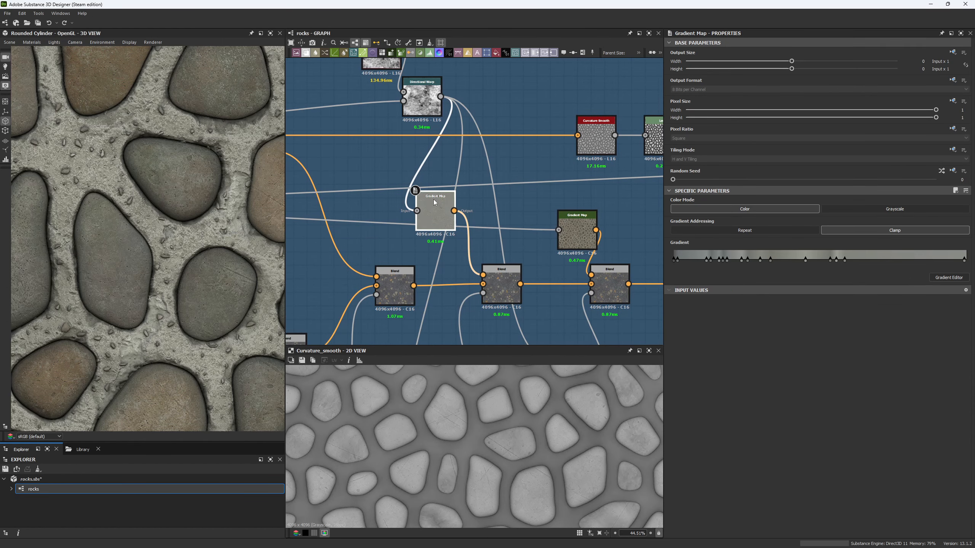
scroll(472, 398, down, 3)
scroll(445, 227, down, 3)
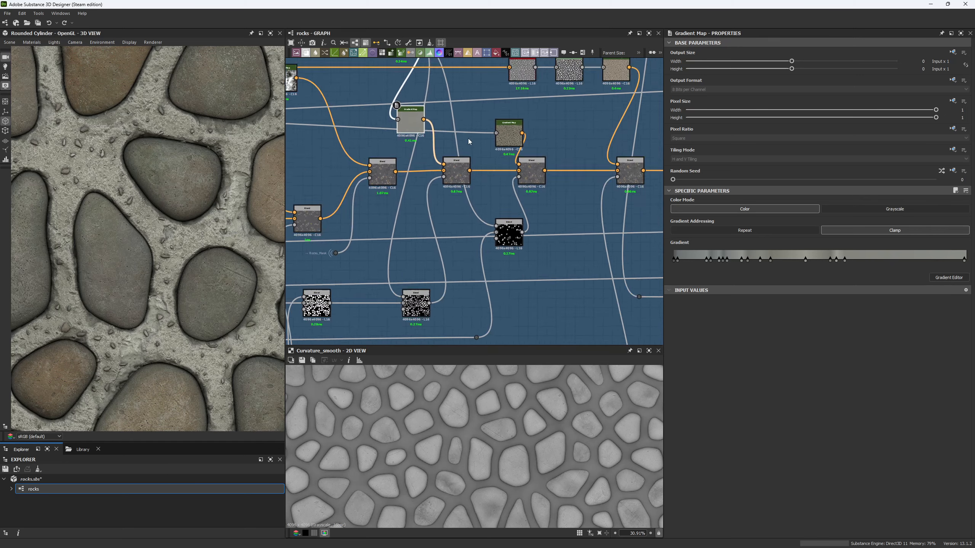
scroll(438, 215, up, 3)
middle_drag(438, 215, 446, 266)
scroll(445, 266, down, 2)
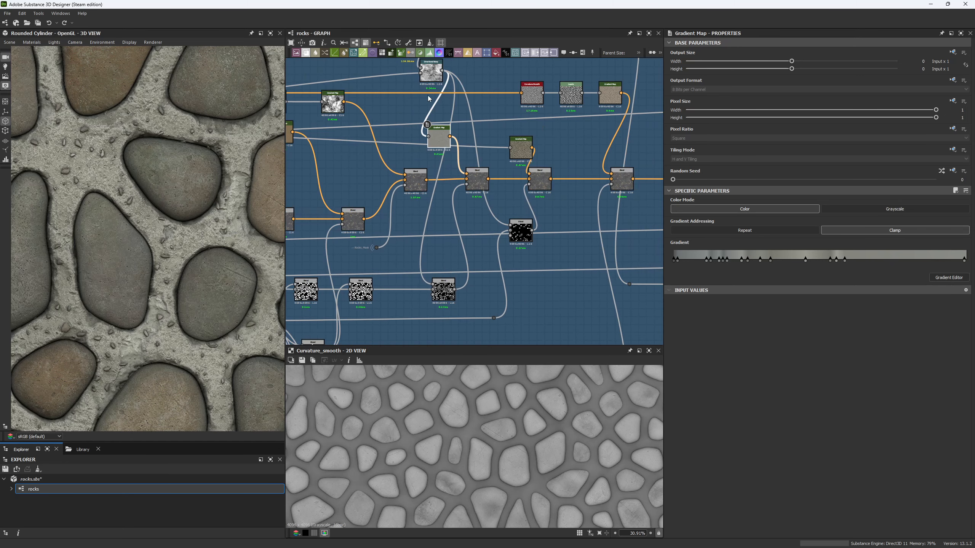
drag(445, 139, 476, 128)
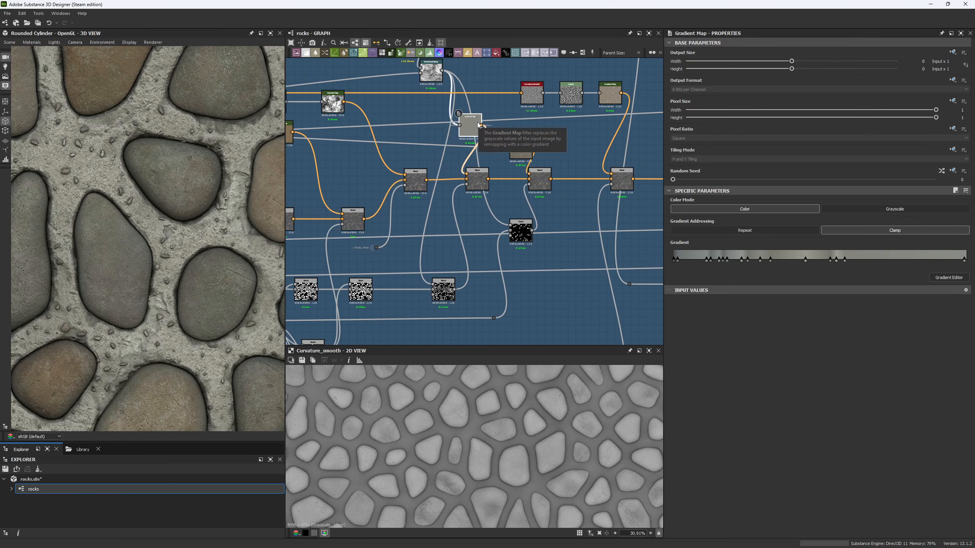
- Preview the Overlay Blend's mask chain from the Histogram Scan through both Subtract Blends to the Multiply Blend
middle_drag(406, 240, 493, 209)
scroll(483, 223, down, 2)
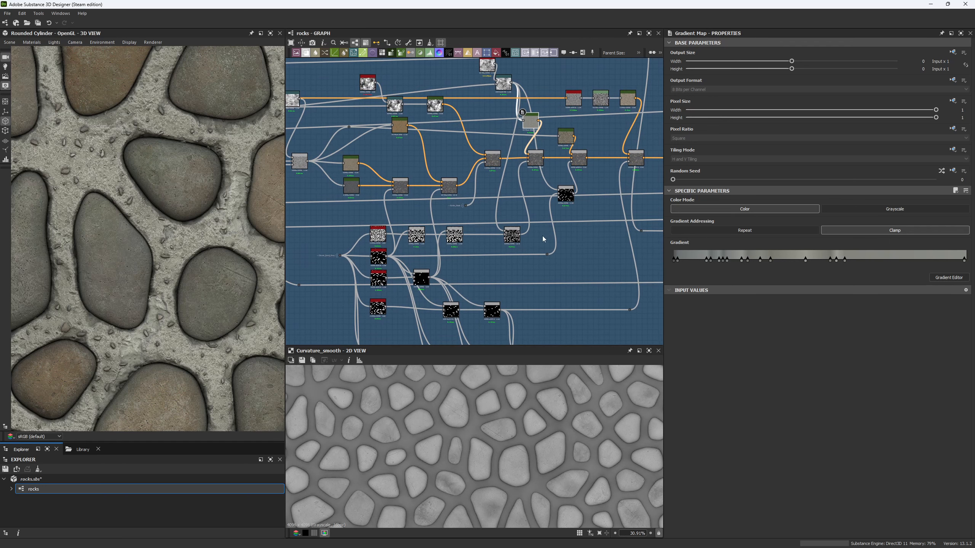
scroll(511, 236, up, 3)
middle_drag(431, 232, 486, 225)
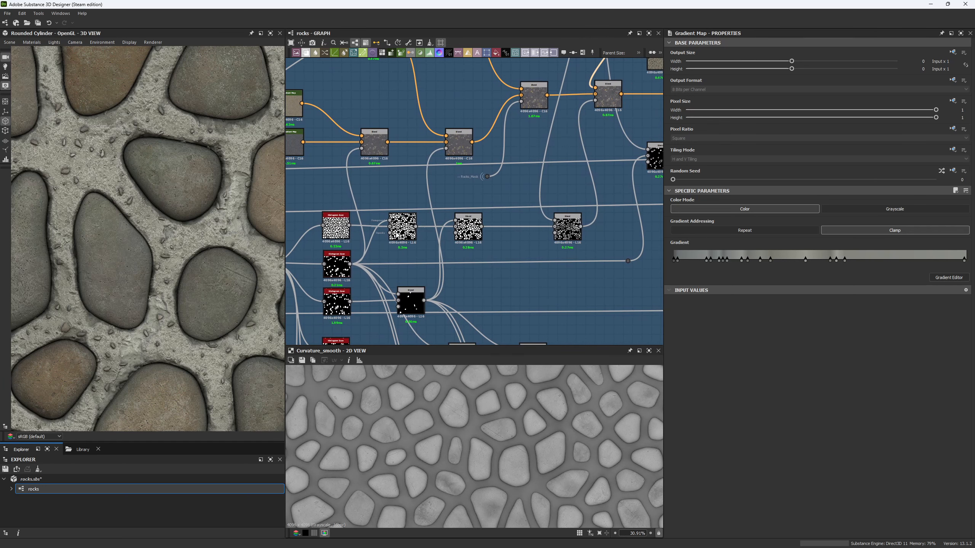
double_click(341, 236)
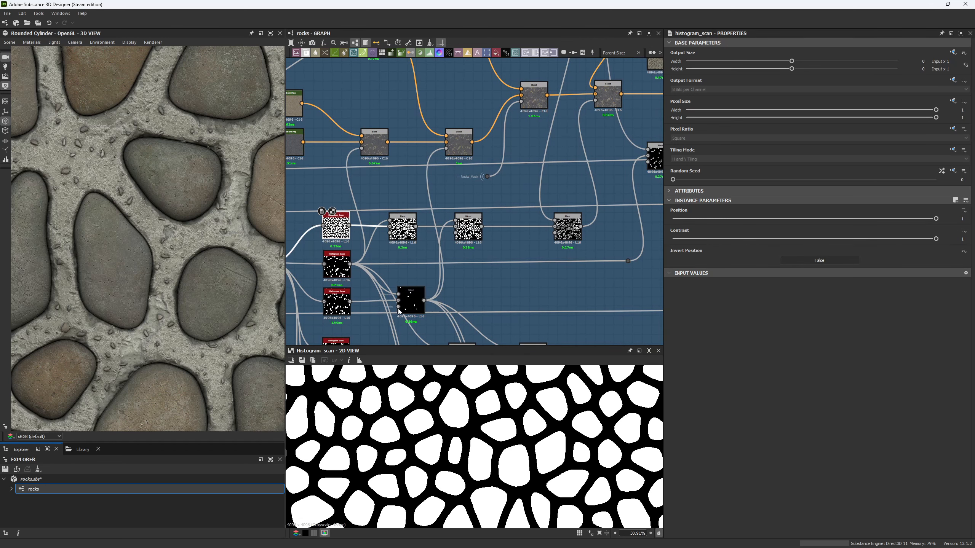
double_click(403, 235)
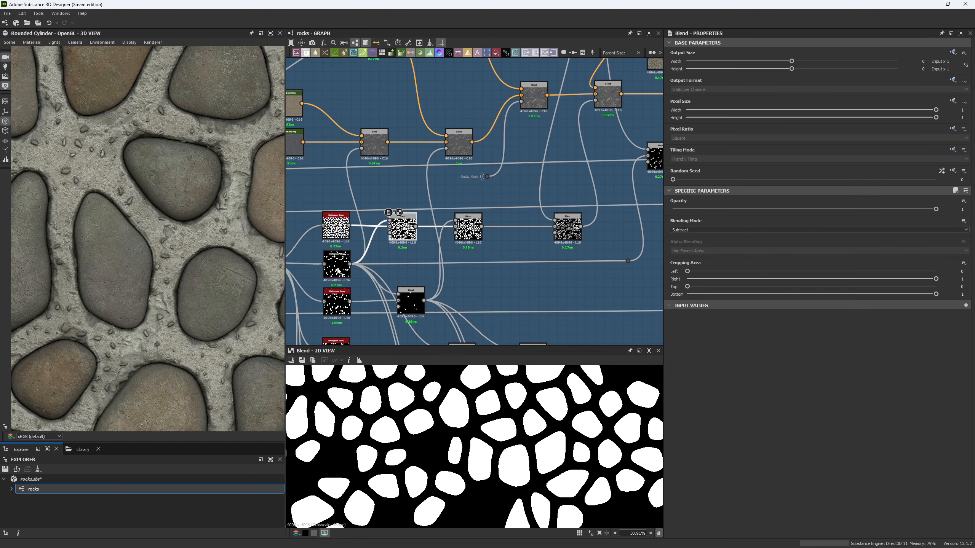
double_click(469, 229)
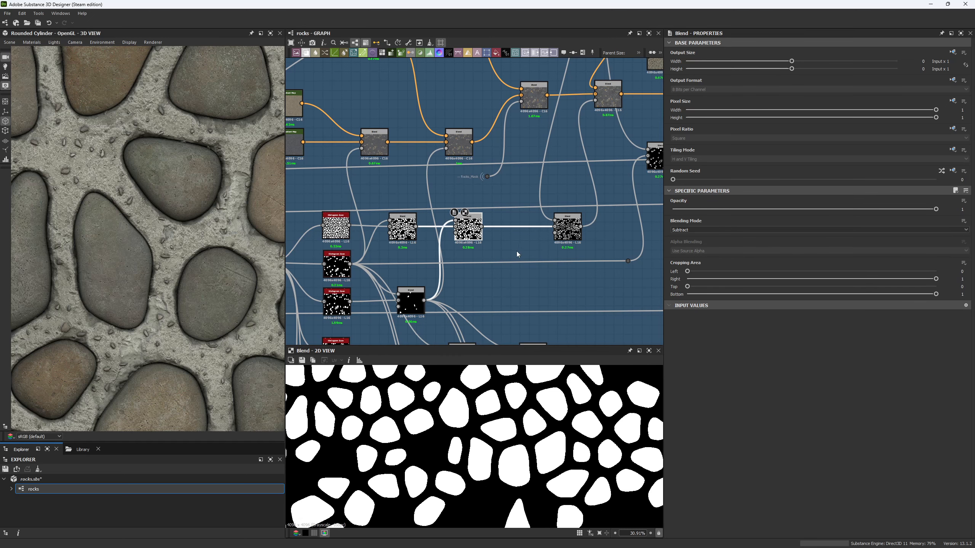
double_click(577, 236)
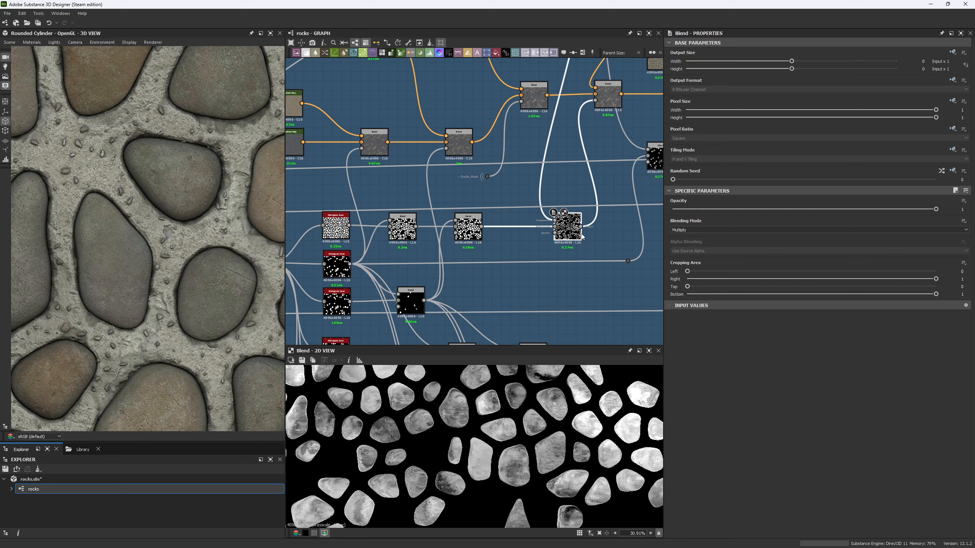
- Preview the warped grunge's Gradient Map and compare the stones before and after its Overlay Blend
scroll(203, 257, down, 4)
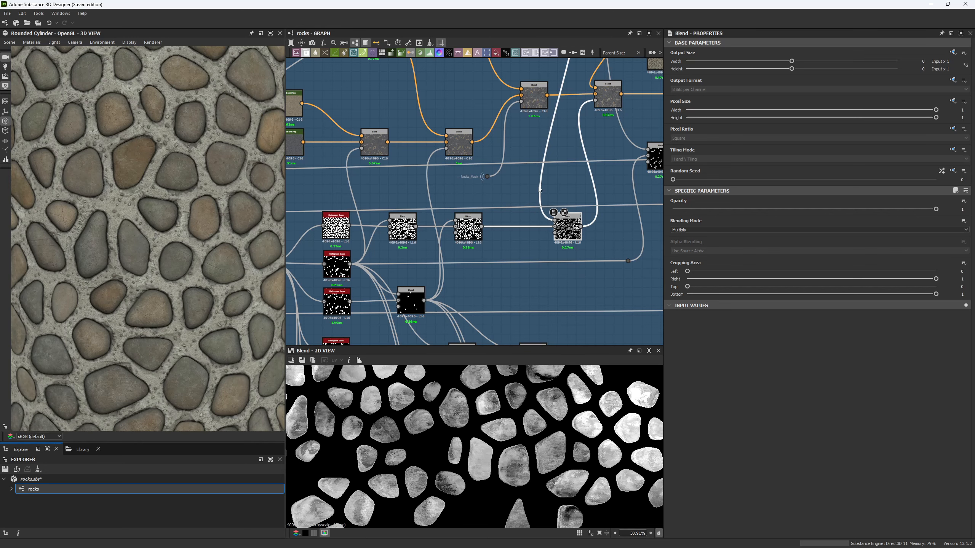
middle_drag(539, 188, 484, 261)
double_click(492, 141)
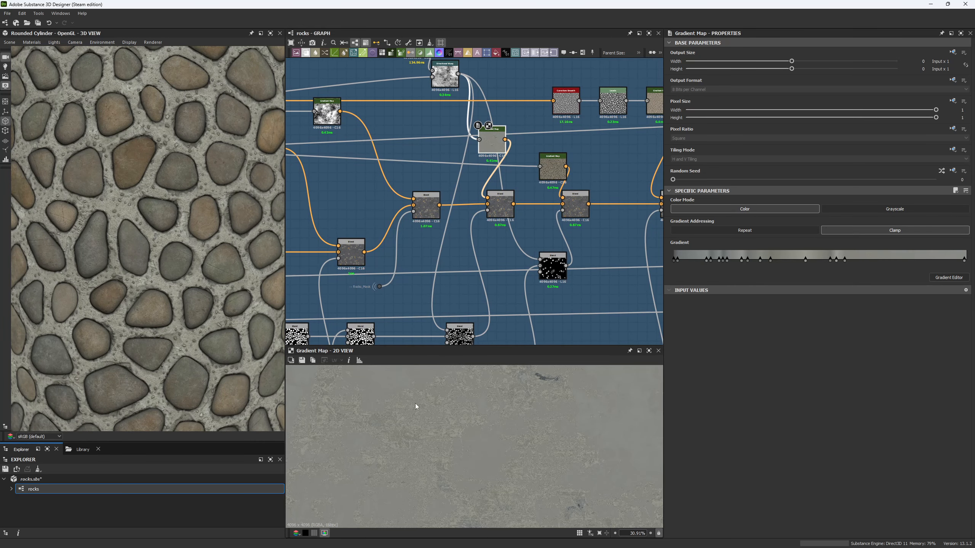
double_click(501, 207)
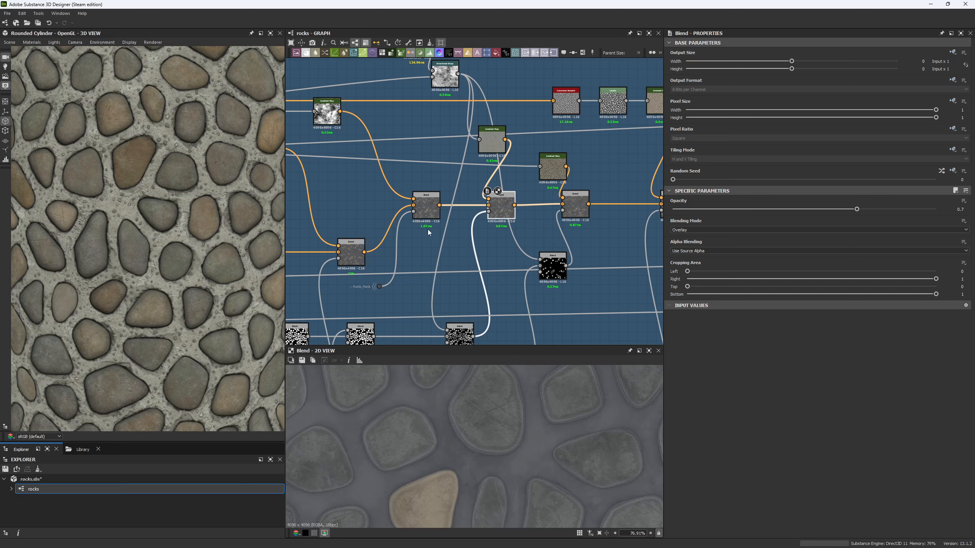
double_click(427, 210)
double_click(500, 211)
scroll(160, 313, down, 5)
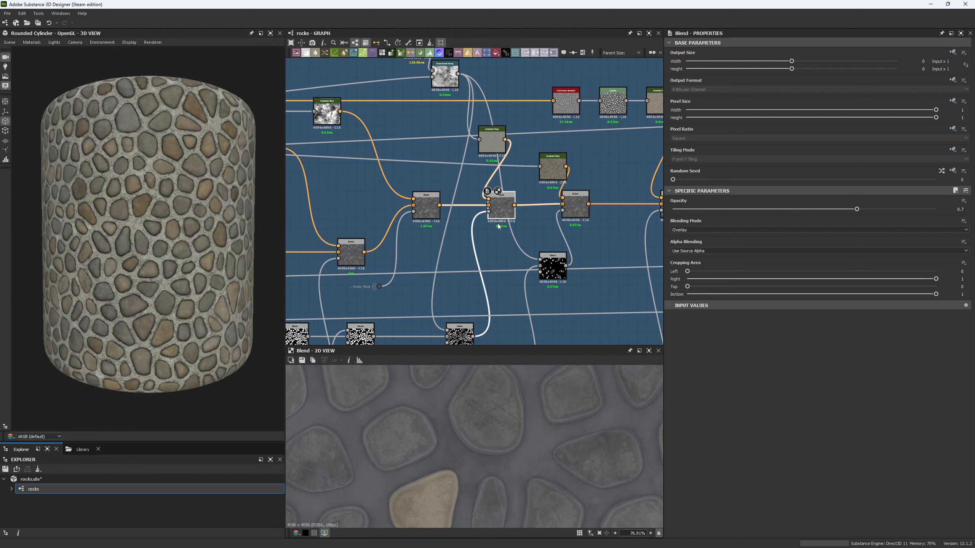
- Undo the recent node moves around the Directional Warp and its Gradient Map
key(ctrl+z)
key(ctrl+z)
key(ctrl+z)
key(ctrl+z)
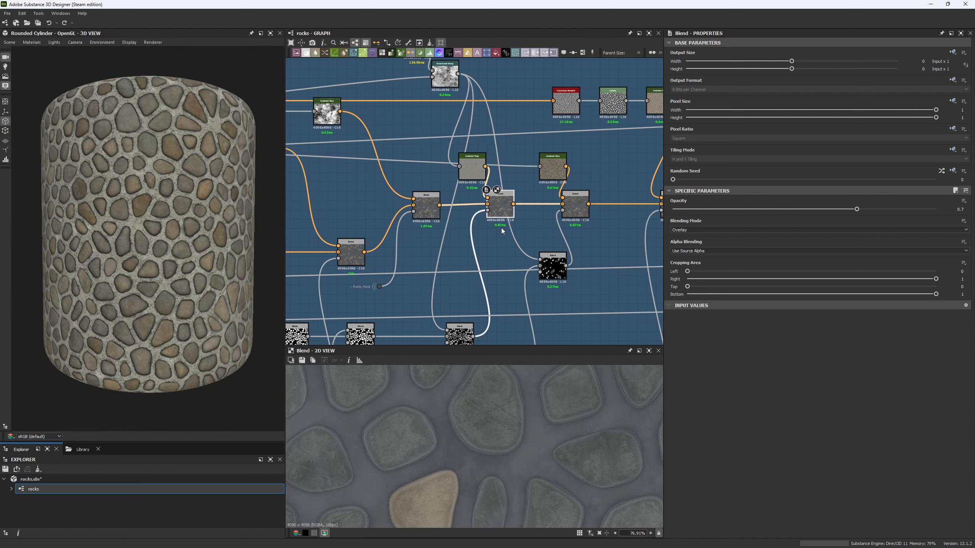
- Try the Add Sub blending mode on the Gradient Map's Blend, inspect the stones in 3D, and undo the change
middle_drag(501, 228, 458, 201)
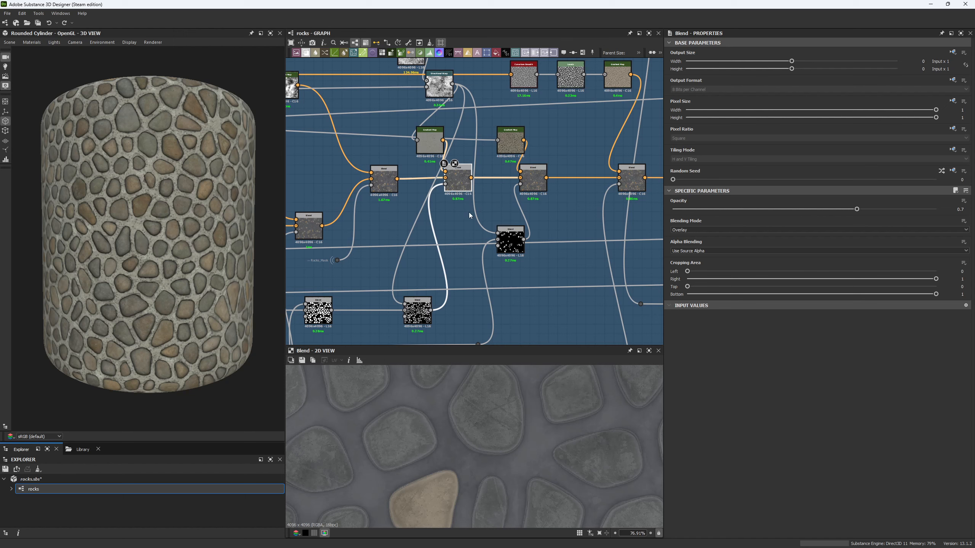
click(674, 230)
click(682, 255)
scroll(242, 335, up, 10)
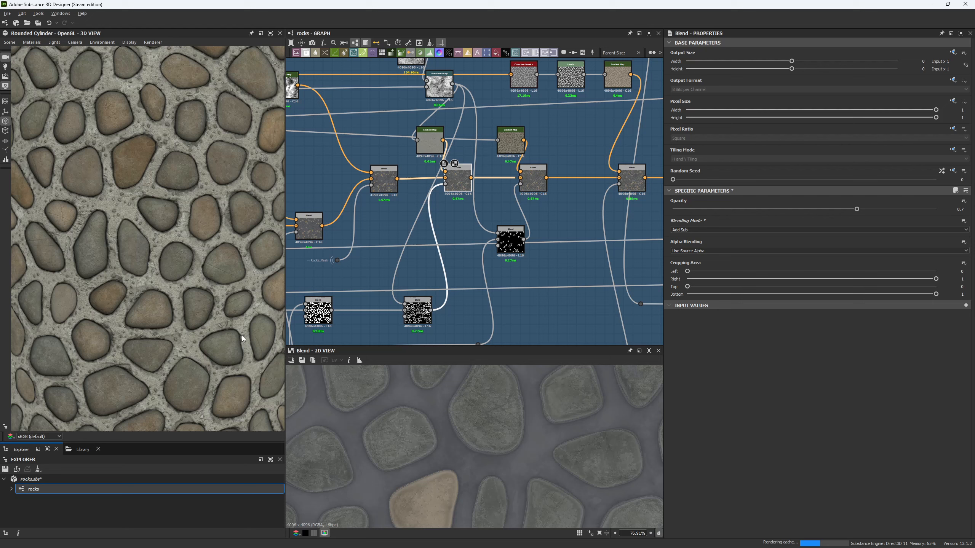
drag(228, 304, 233, 302)
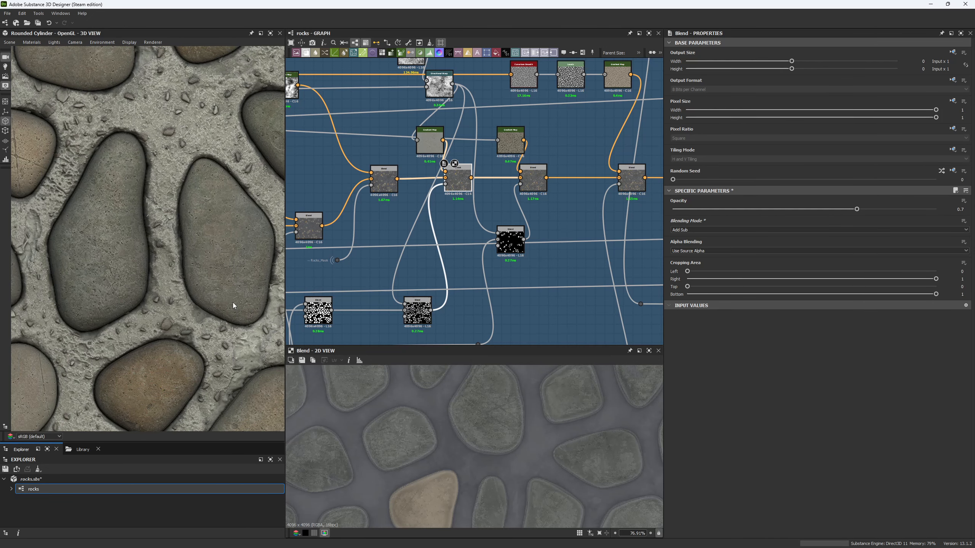
key(ctrl+z)
- Set the blending mode of the warped grunge Gradient Map's Blend to Add Sub and check the stones in 3D
click(678, 231)
click(688, 255)
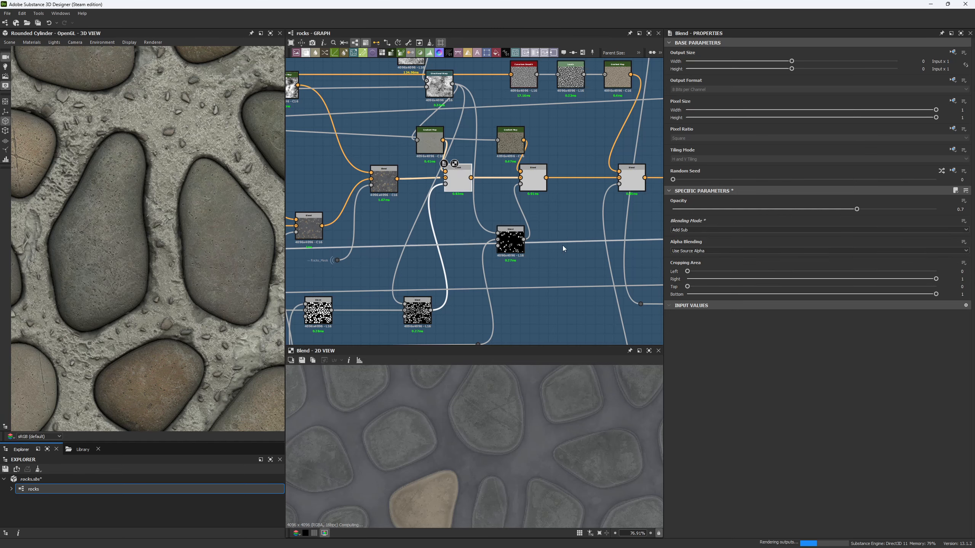
scroll(180, 349, down, 10)
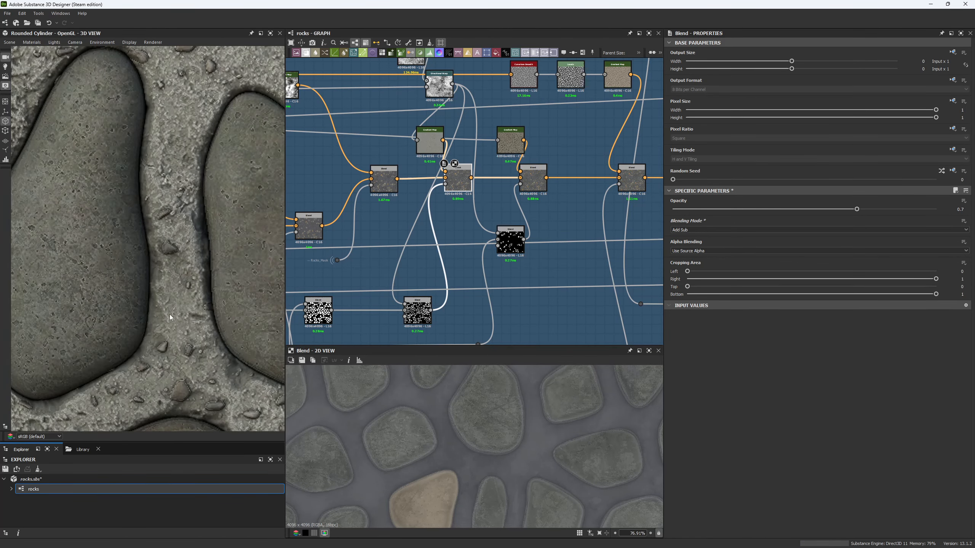
scroll(171, 261, down, 5)
- Inspect the next Overlay Blend in the colour chain, including its Gradient Map and mask inputs
middle_drag(557, 205, 489, 213)
scroll(474, 208, up, 2)
click(465, 188)
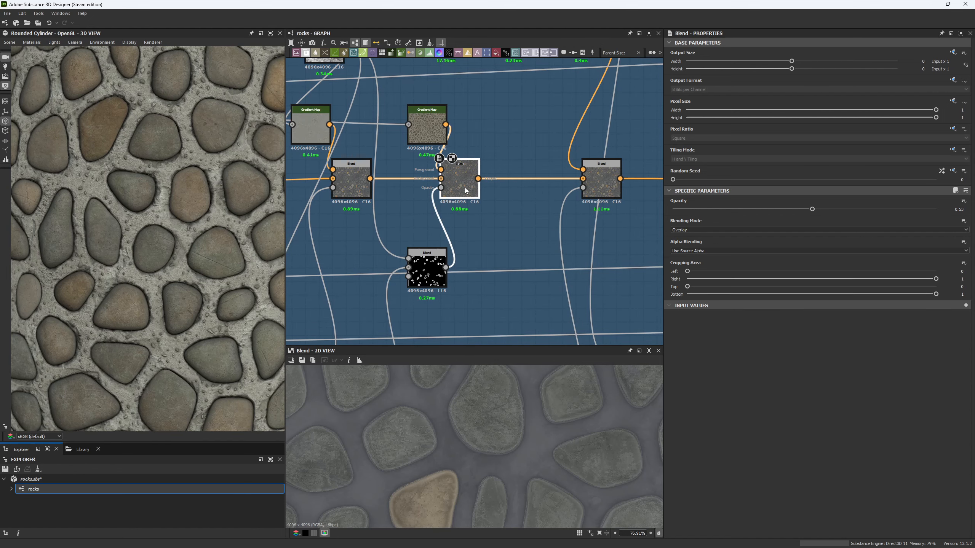
scroll(463, 430, down, 5)
scroll(433, 267, down, 5)
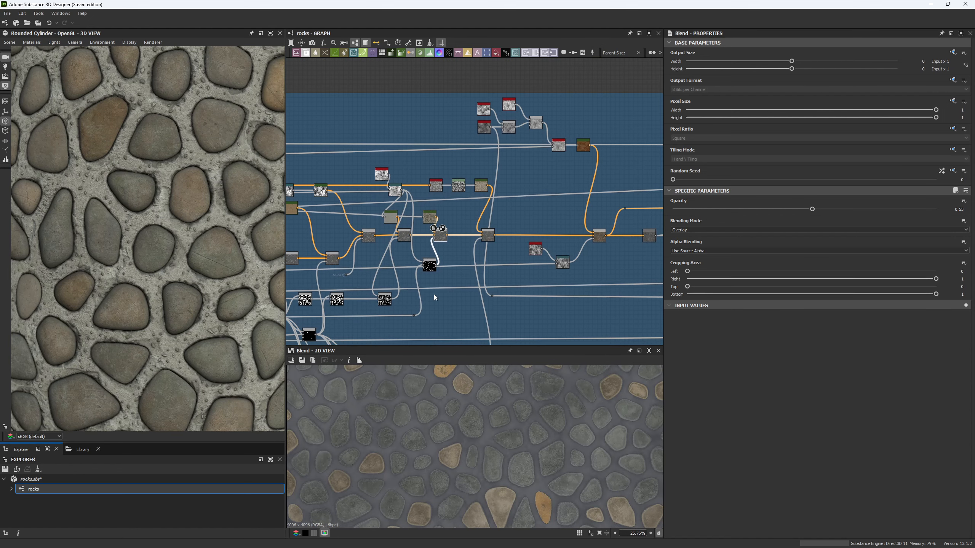
middle_drag(434, 294, 475, 267)
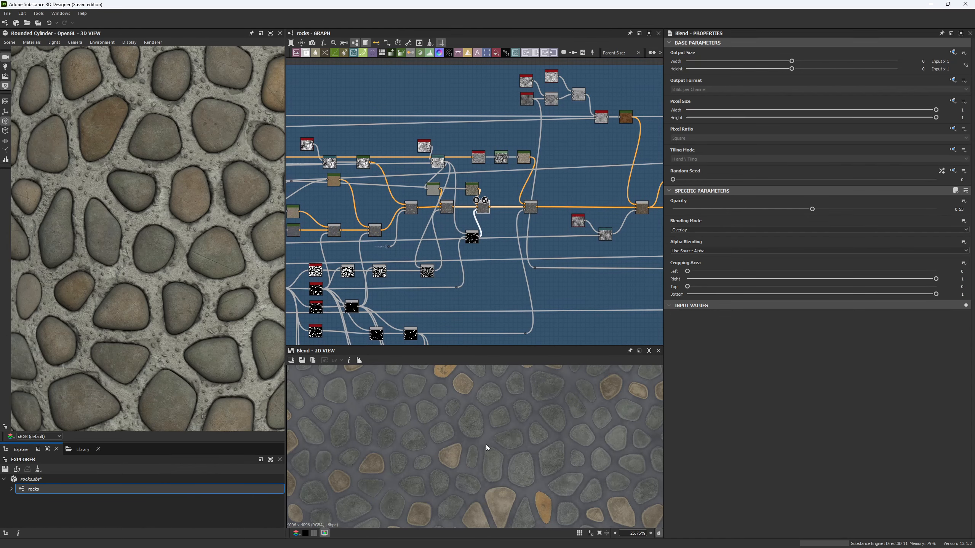
- Compare the Add Sub Blend with the following Overlay Blend, examining the light stones up close
scroll(451, 218, up, 2)
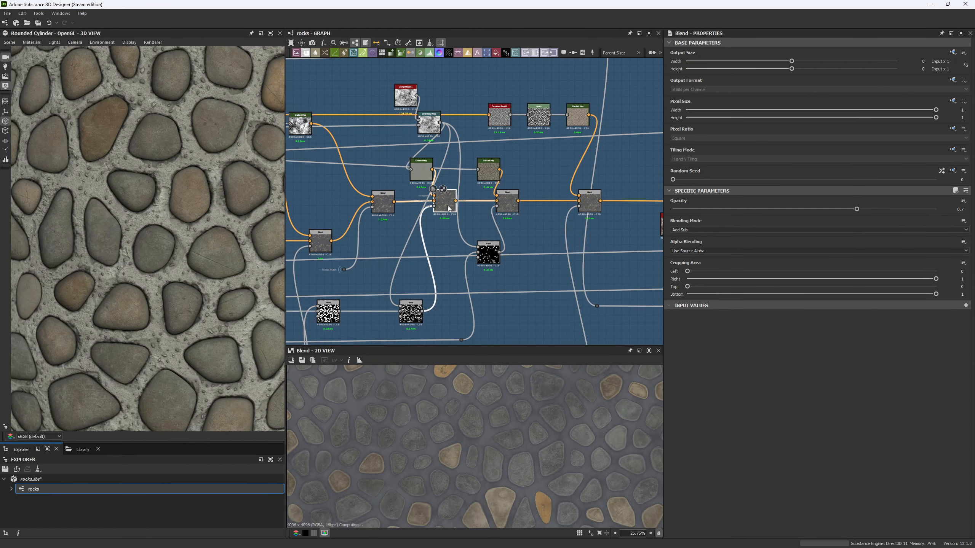
scroll(493, 217, up, 2)
scroll(499, 496, up, 4)
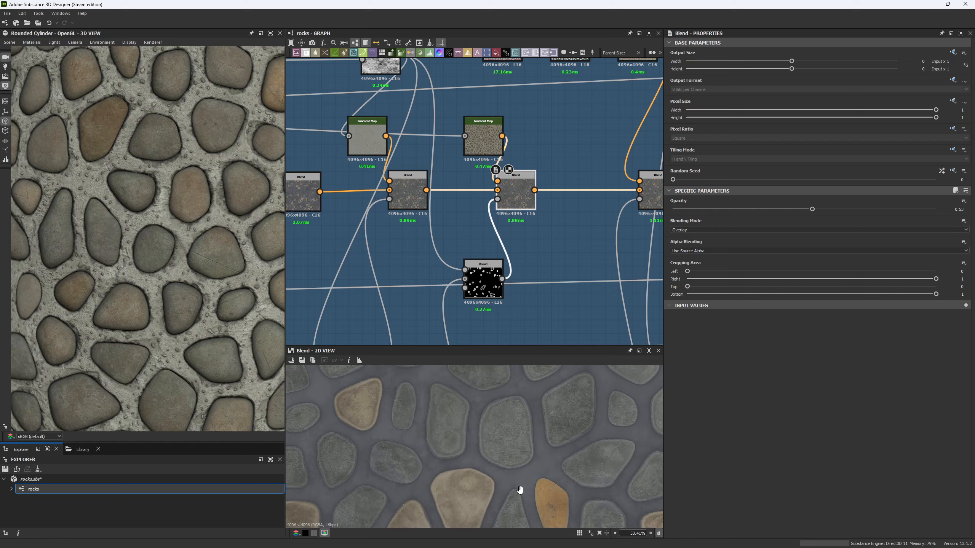
click(407, 194)
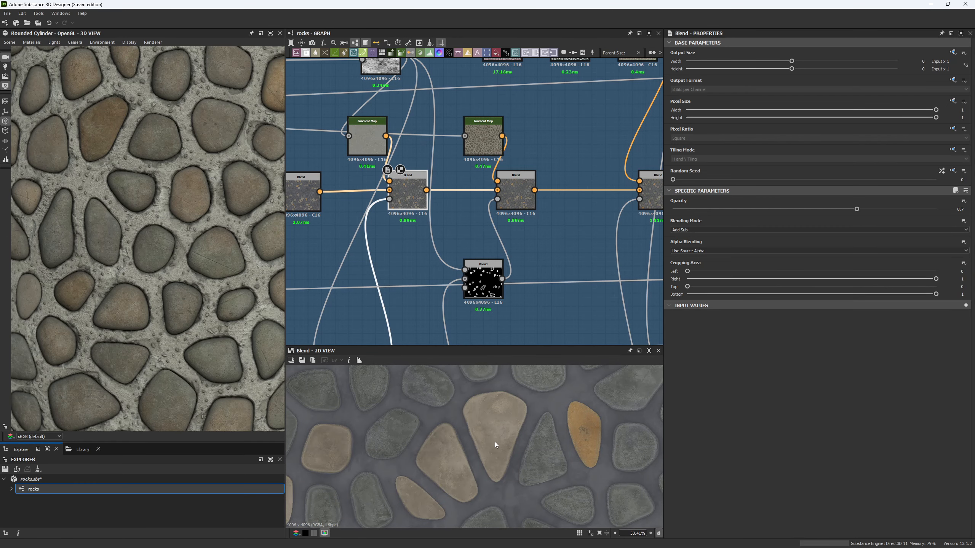
scroll(502, 400, up, 3)
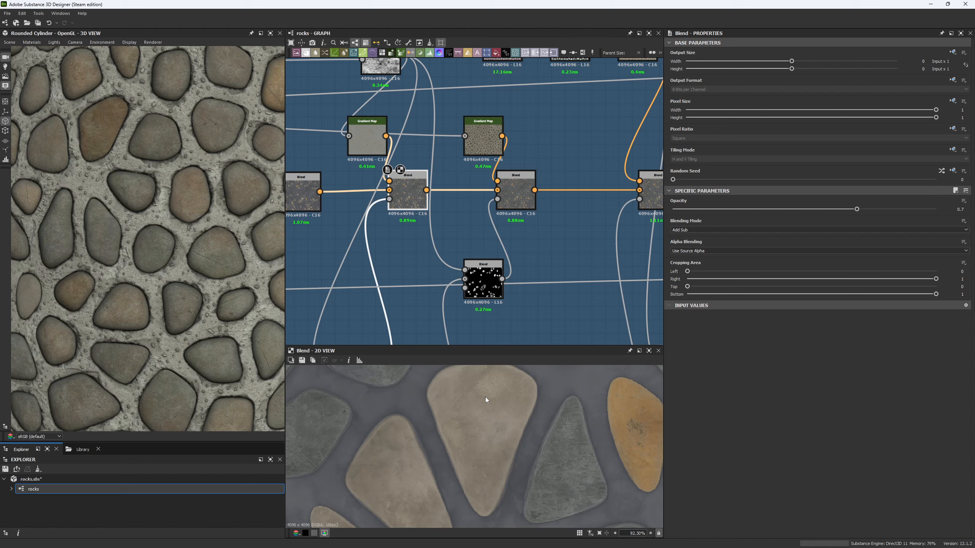
- Inspect the Overlay Blend on the light stones and trace the Gradient Map that feeds it
click(525, 202)
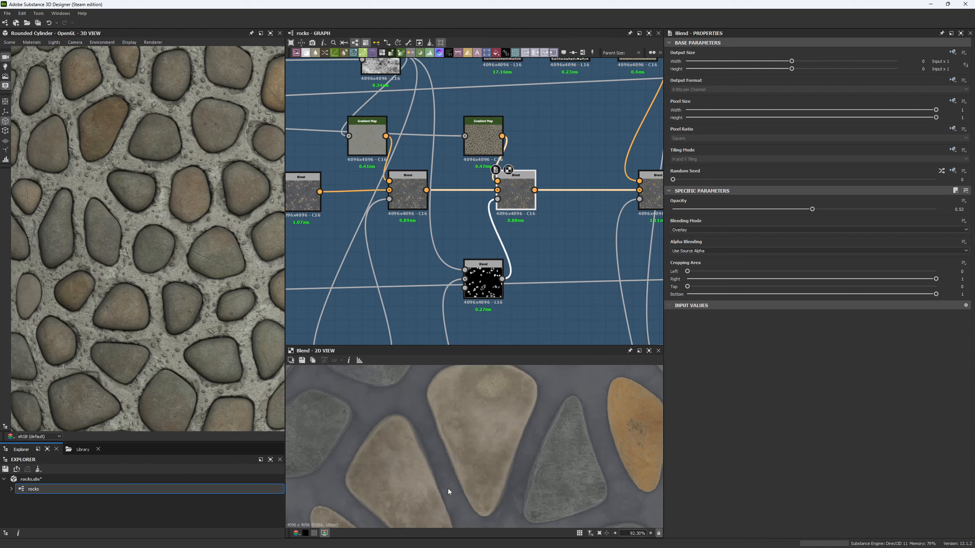
middle_drag(462, 200, 493, 305)
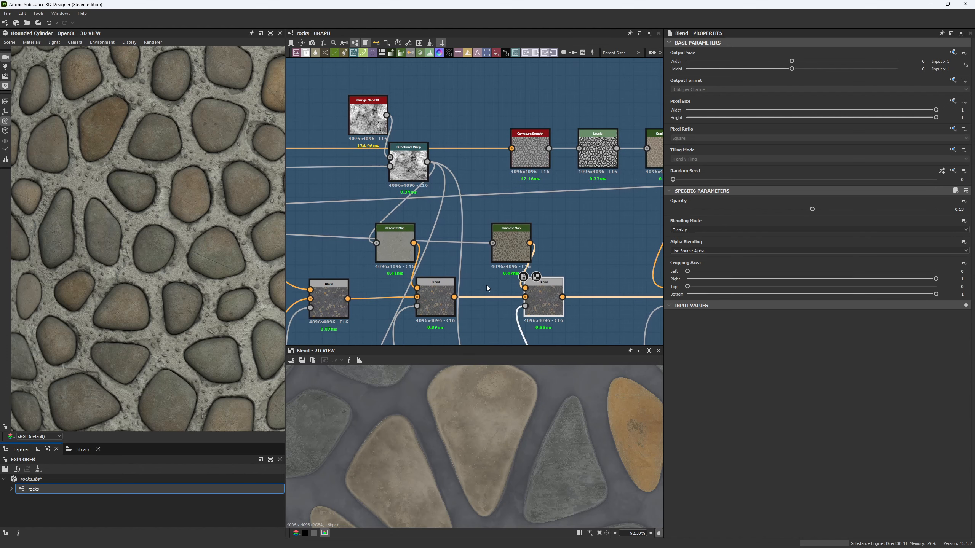
middle_drag(374, 260, 545, 254)
scroll(545, 254, down, 4)
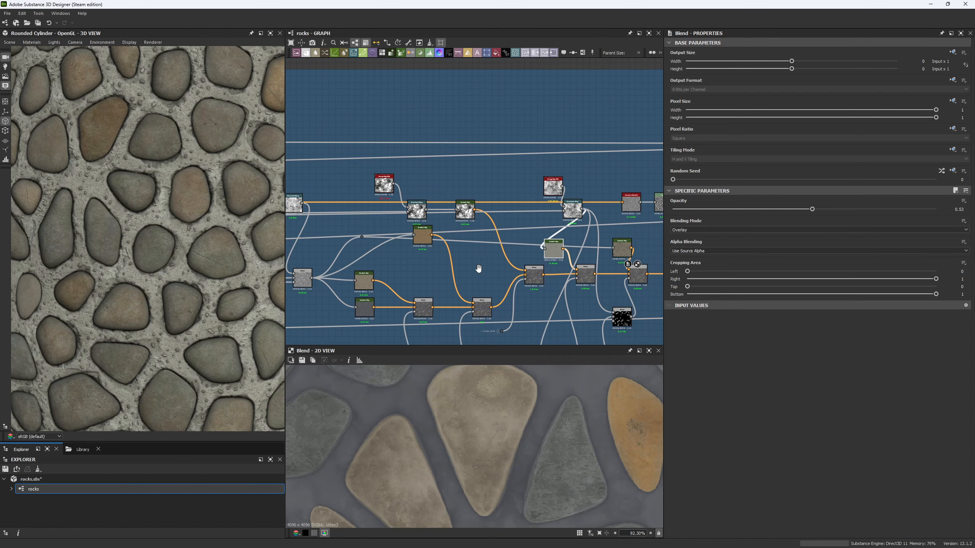
middle_drag(478, 270, 420, 244)
drag(559, 230, 565, 224)
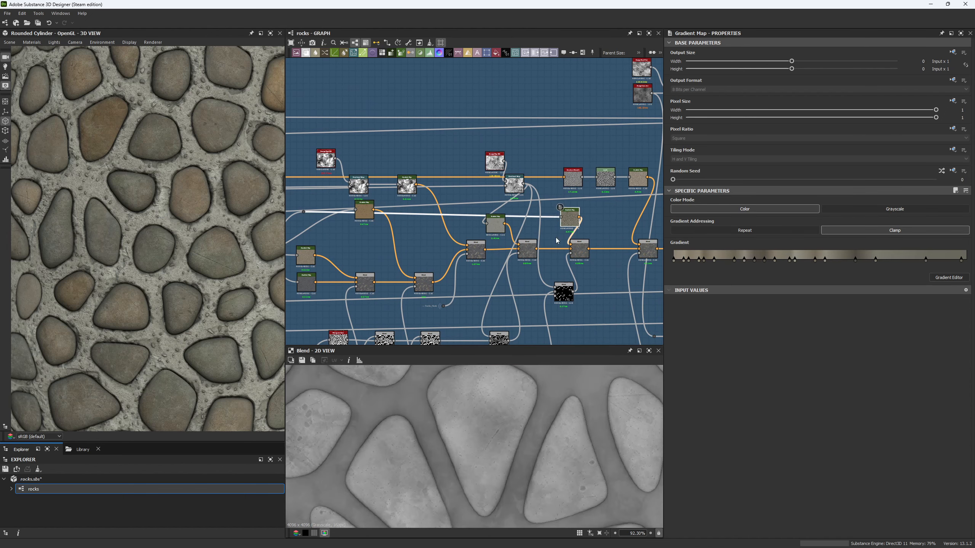
scroll(645, 306, up, 2)
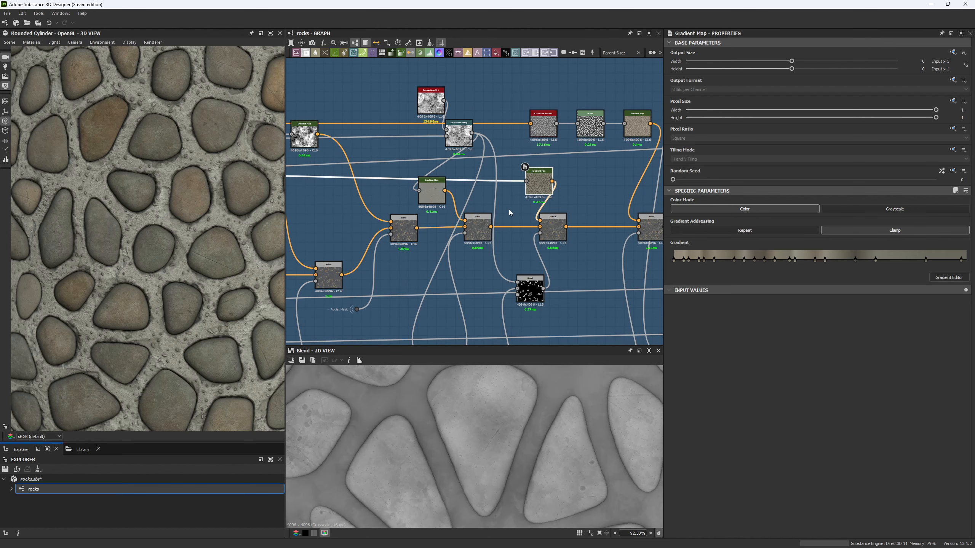
- Examine the Overlay Blend's Multiply mask and the Directional Warp grunge that feeds it
click(528, 299)
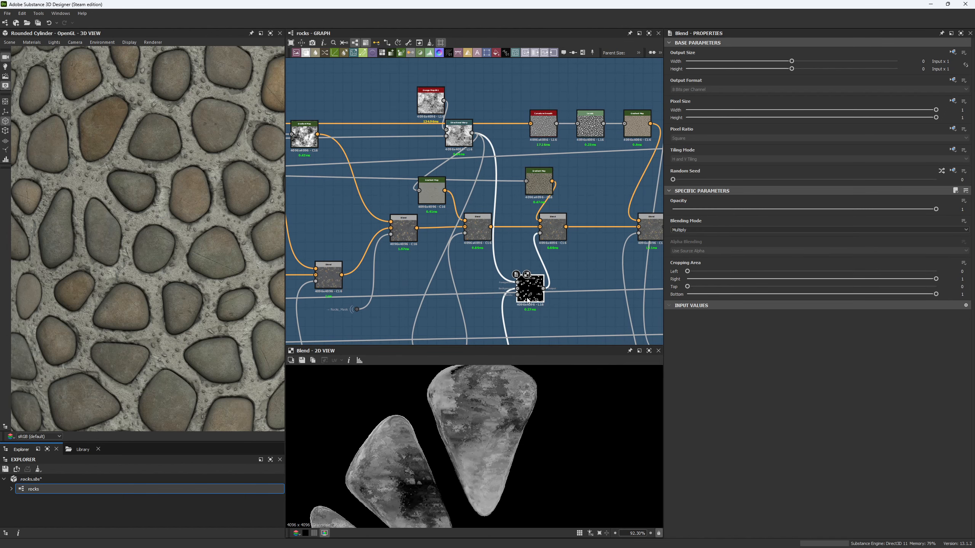
scroll(541, 241, down, 3)
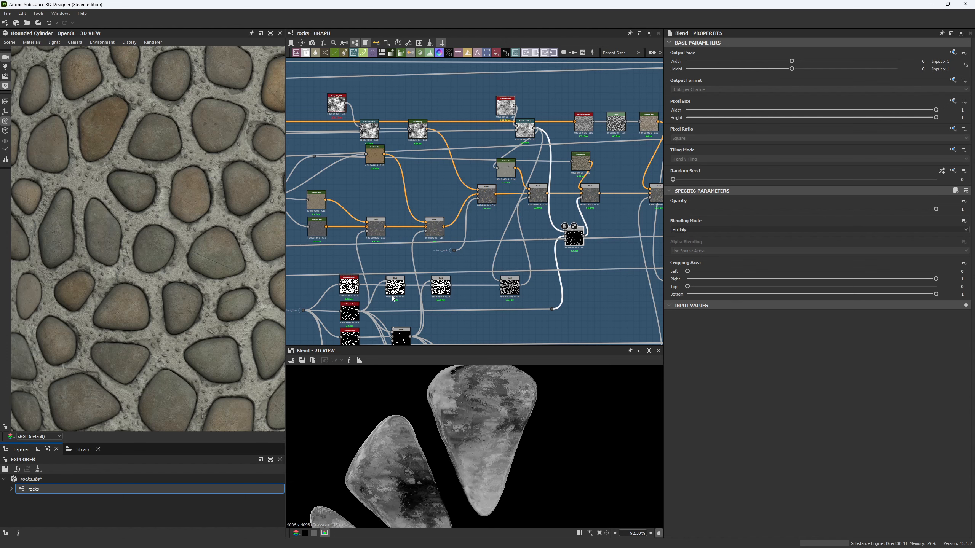
scroll(572, 242, up, 3)
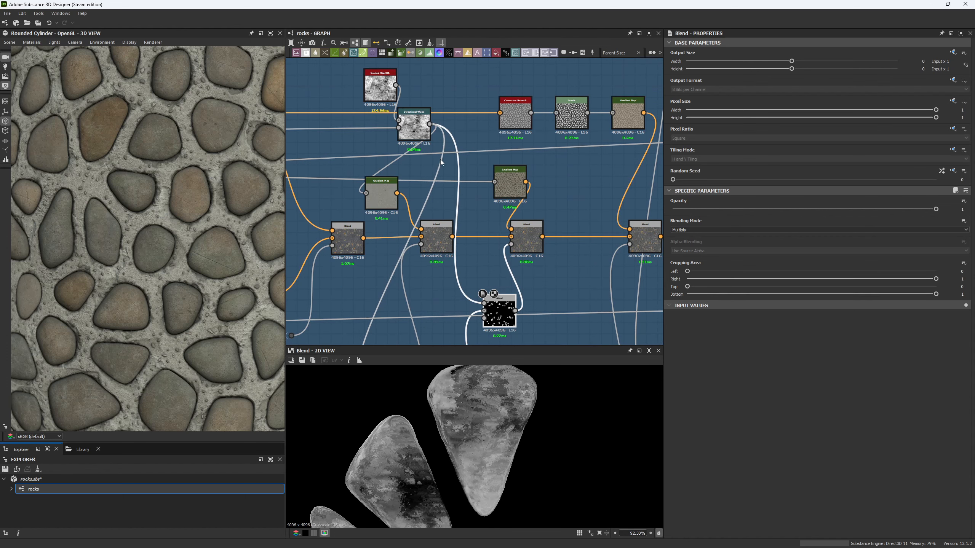
click(414, 123)
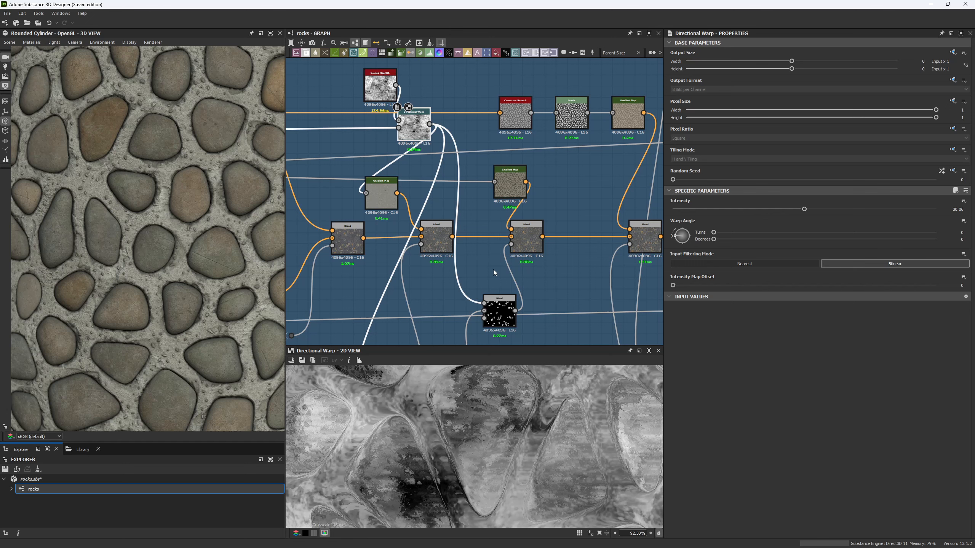
- Try an opacity of 0.92 on the Overlay Blend, check the stones in 3D, and undo the change
click(526, 239)
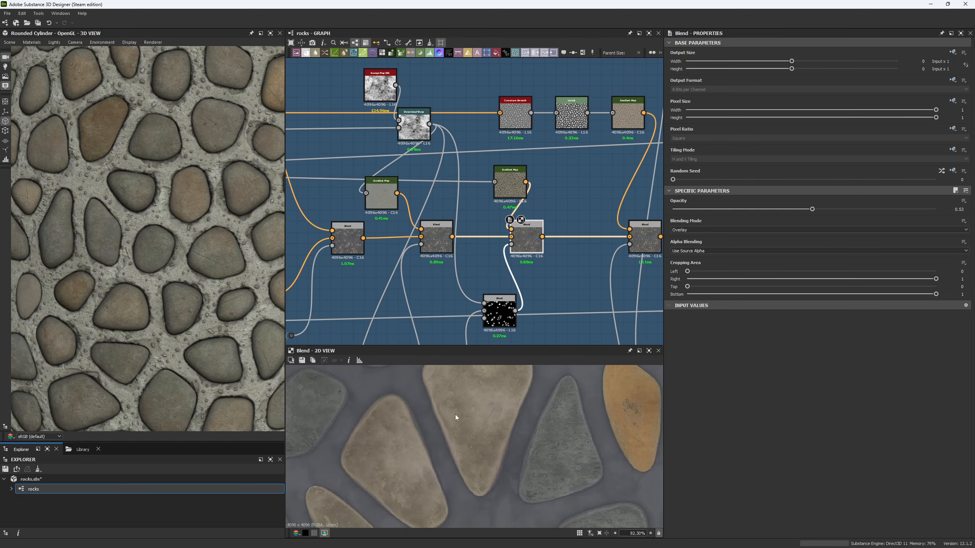
middle_drag(556, 287, 522, 270)
scroll(392, 468, up, 3)
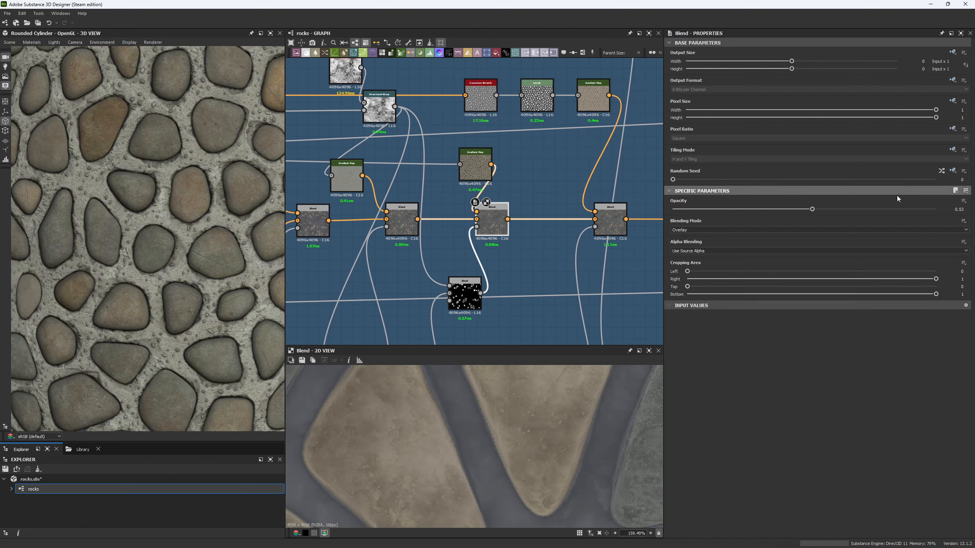
click(915, 210)
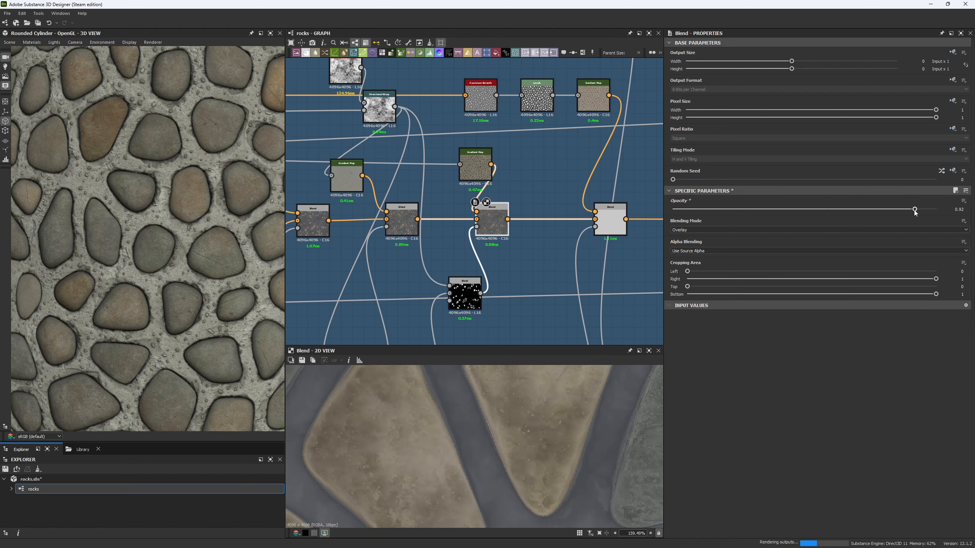
scroll(193, 242, down, 5)
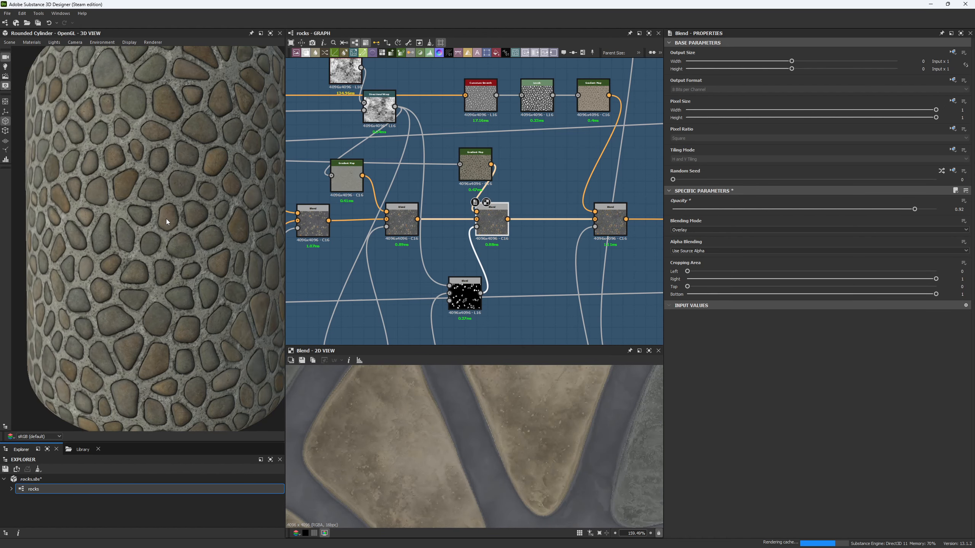
key(ctrl+z)
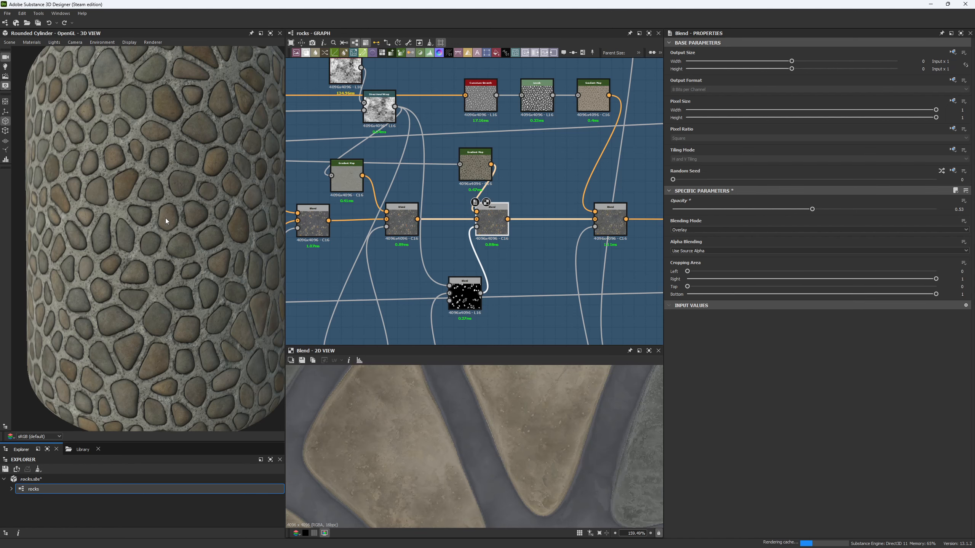
scroll(166, 219, up, 5)
scroll(187, 281, up, 2)
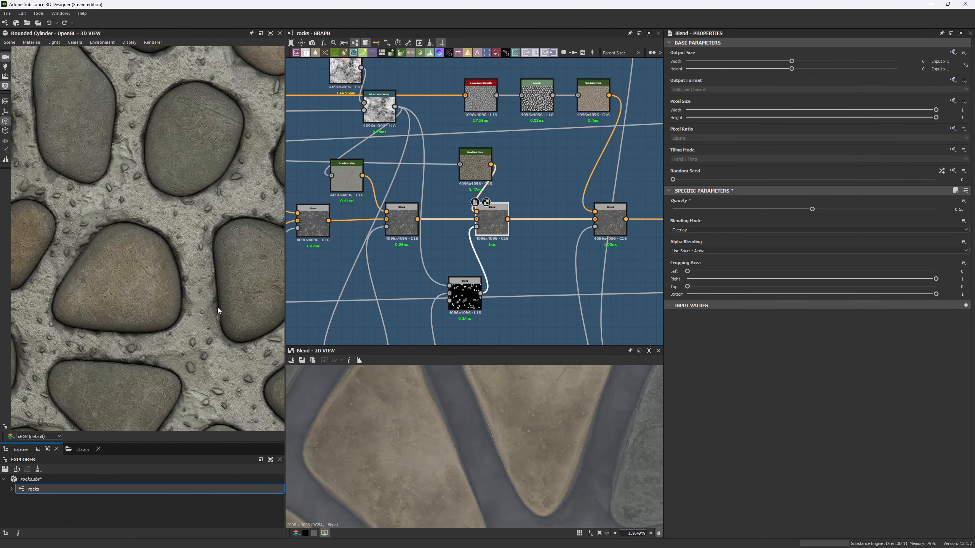
- Compare the Overlay Blend with the following Copy Blend across the whole texture, and check the stones on the cylinder
middle_drag(572, 254, 476, 256)
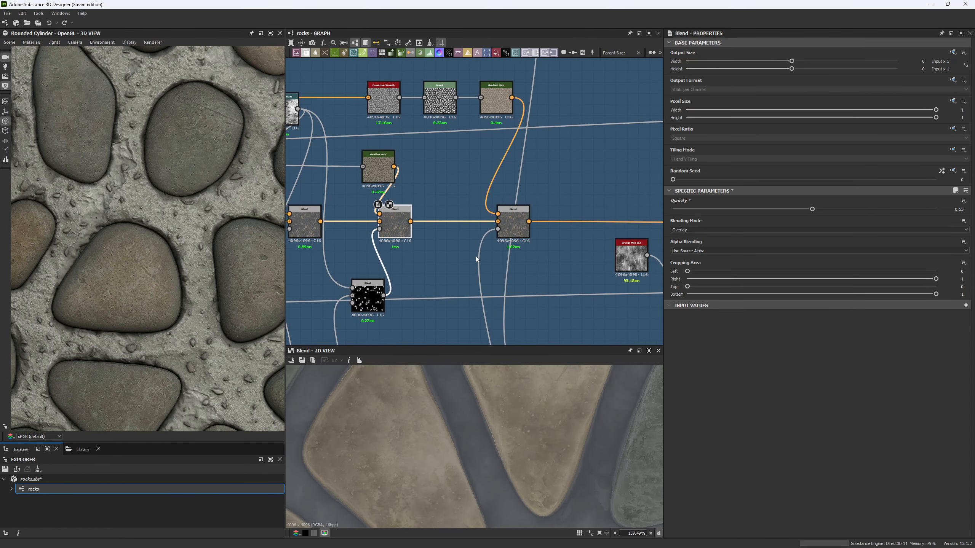
click(514, 226)
scroll(550, 470, down, 5)
scroll(540, 467, down, 5)
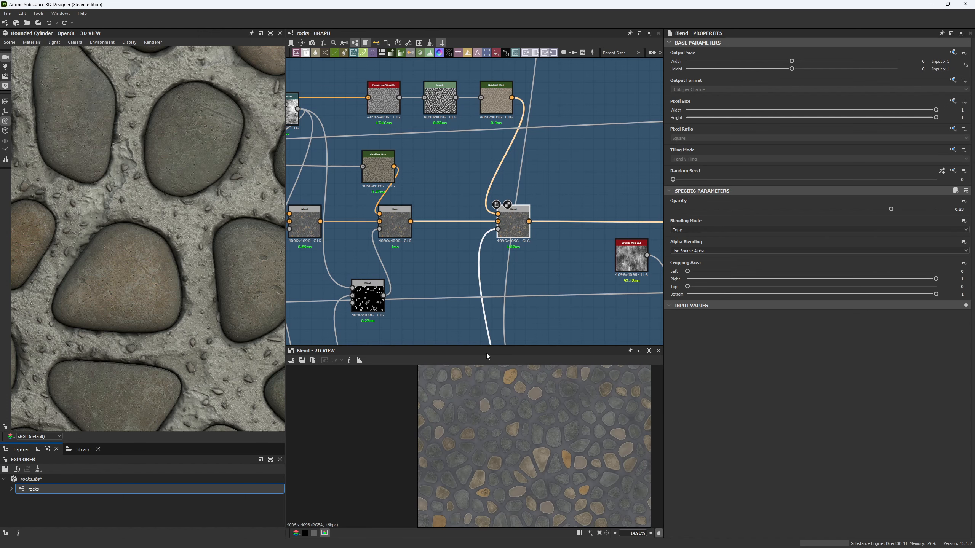
click(403, 212)
click(506, 230)
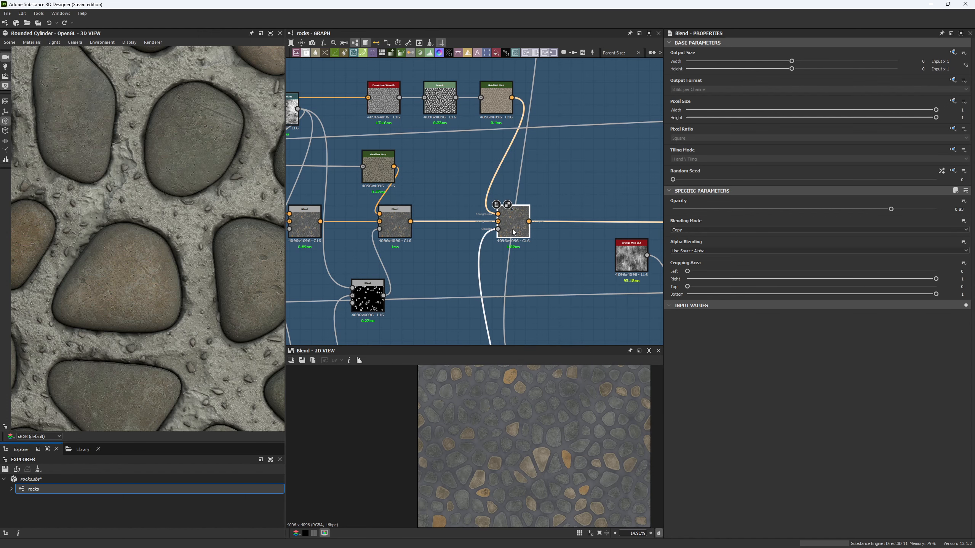
scroll(549, 509, up, 5)
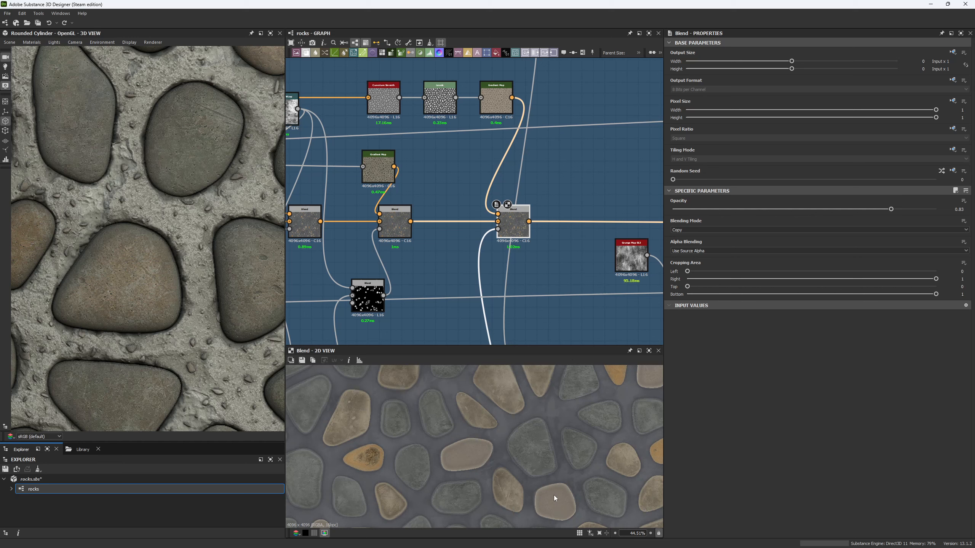
scroll(301, 342, down, 5)
scroll(145, 321, down, 8)
drag(166, 239, 129, 243)
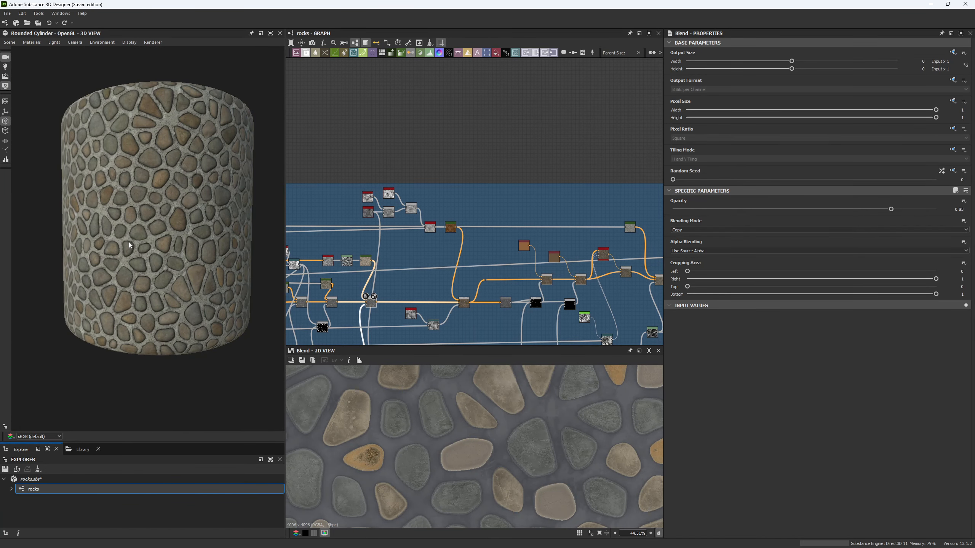
scroll(450, 443, down, 5)
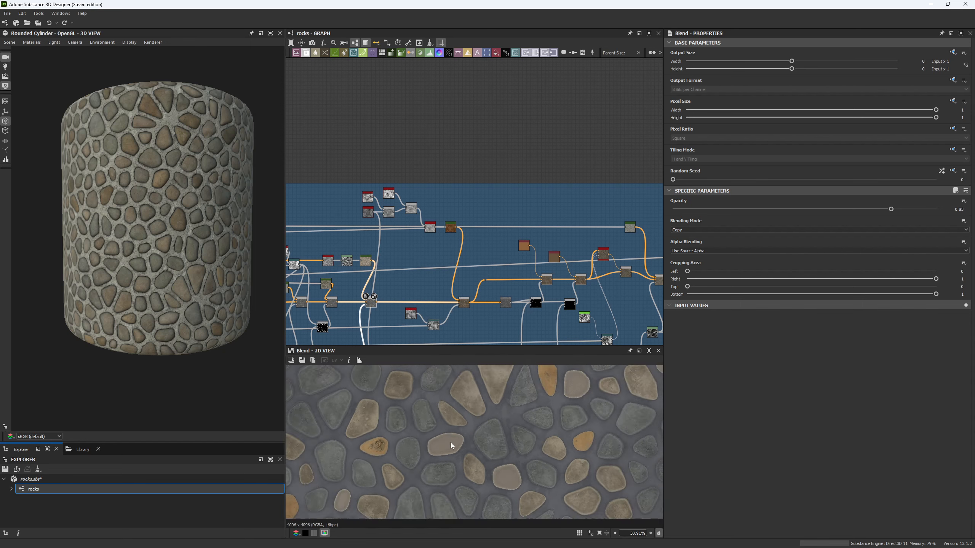
- Trace the Copy Blend's foreground branch back to the Curvature Smooth node and examine its output
middle_drag(450, 307, 528, 253)
scroll(439, 243, up, 5)
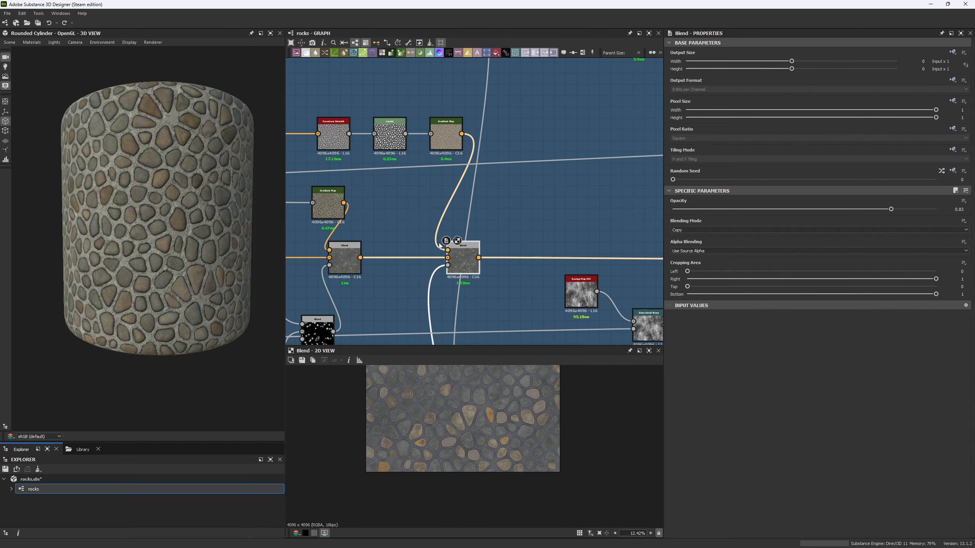
middle_drag(341, 145, 421, 201)
double_click(421, 201)
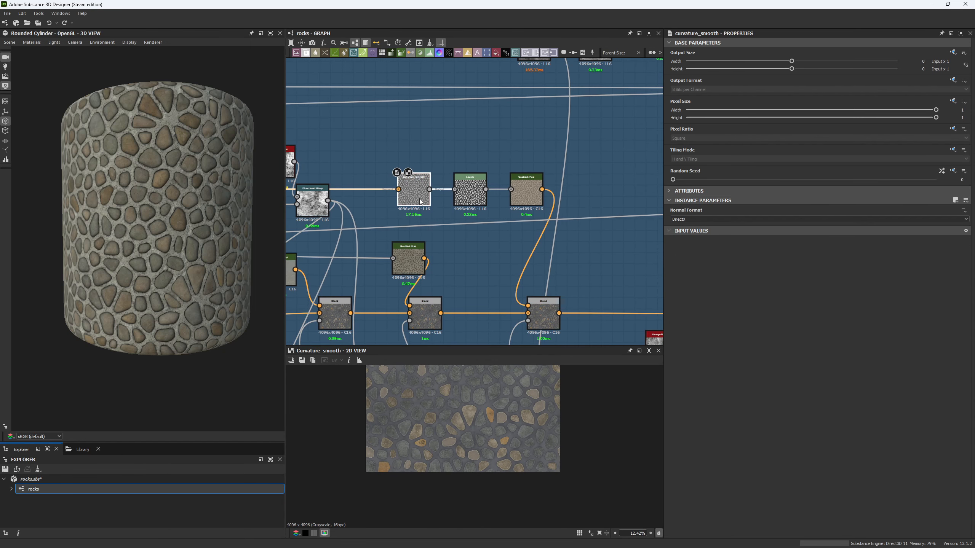
scroll(478, 425, up, 4)
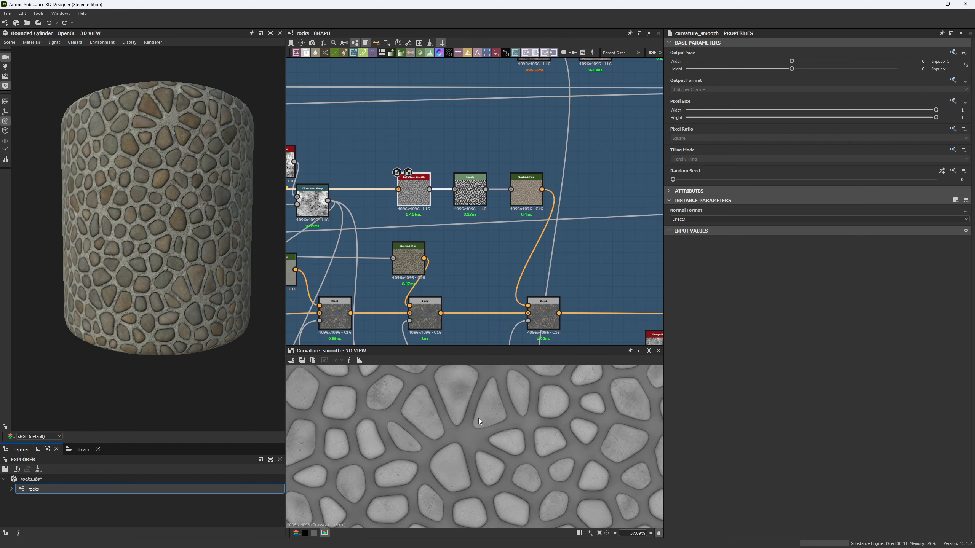
- Connect the input of the Levels node beside Curvature Smooth to the upper dot node at the start of the long wires
middle_drag(457, 287, 474, 289)
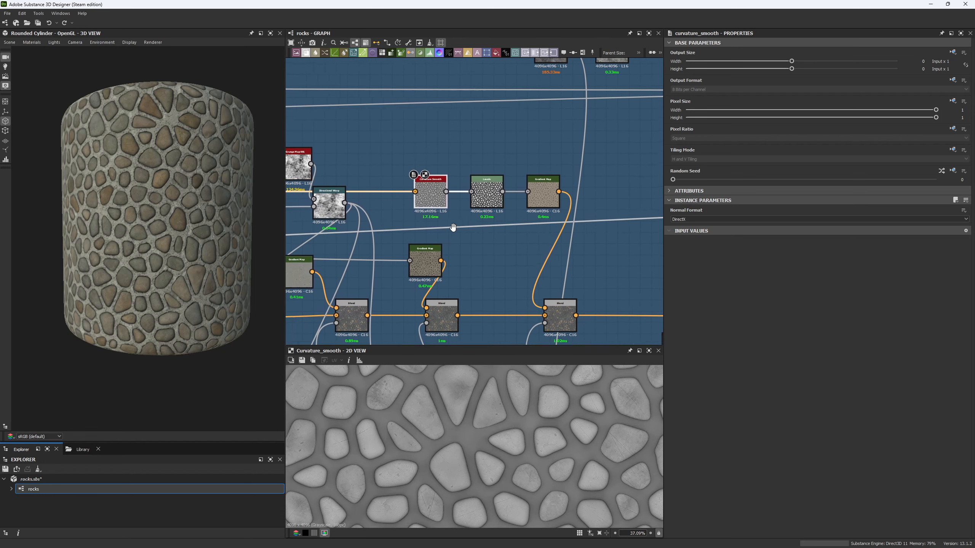
scroll(556, 224, down, 6)
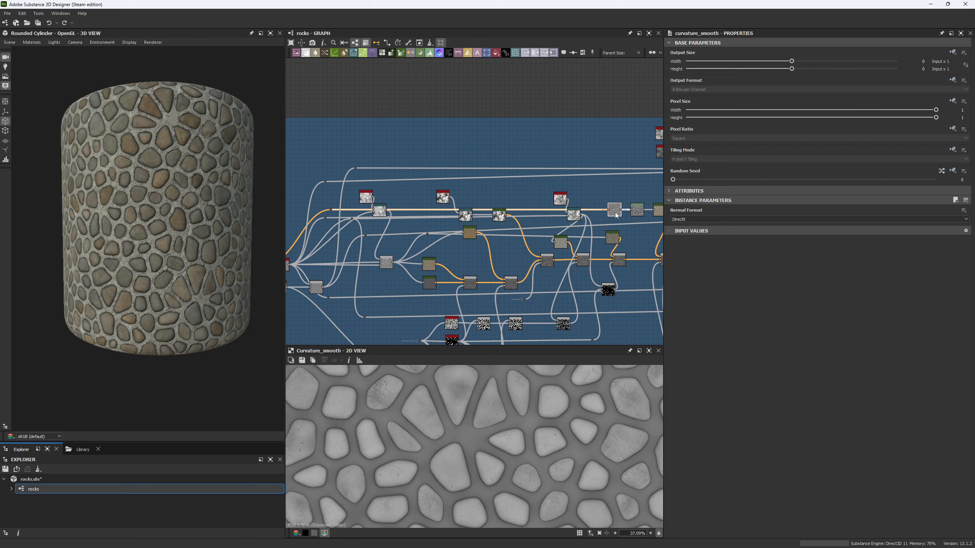
middle_drag(614, 212, 624, 217)
drag(642, 217, 335, 188)
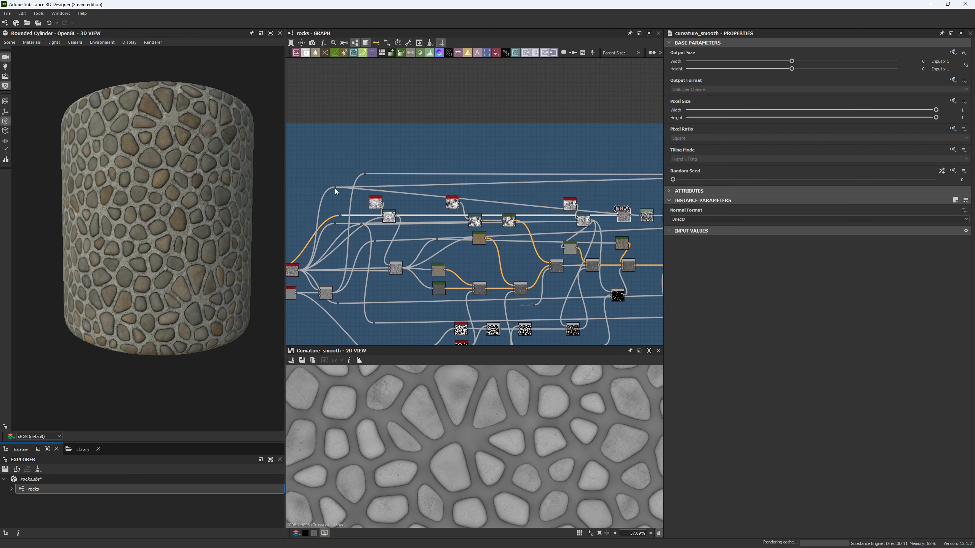
- Examine the rewired Levels node's histogram and its output on individual stones up close
middle_drag(647, 217, 512, 215)
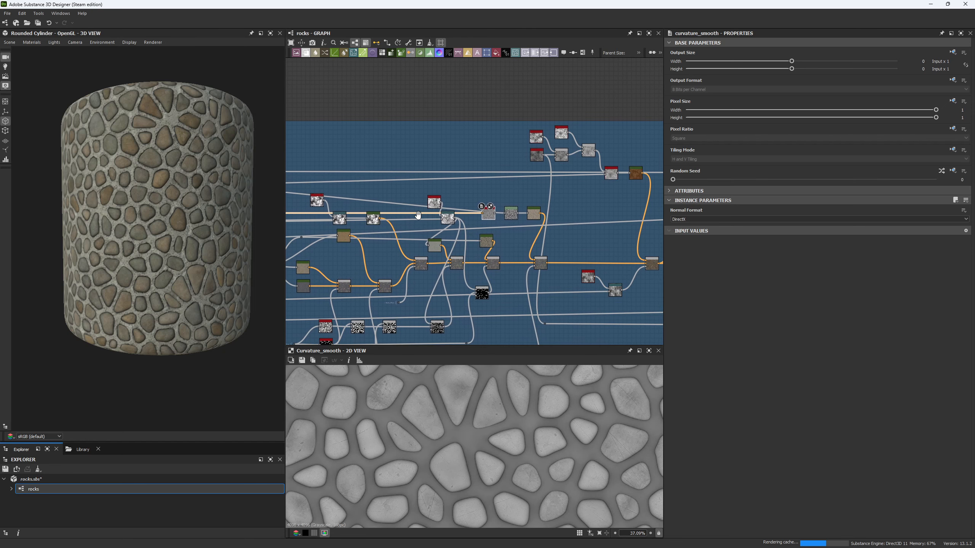
scroll(506, 219, up, 5)
click(506, 219)
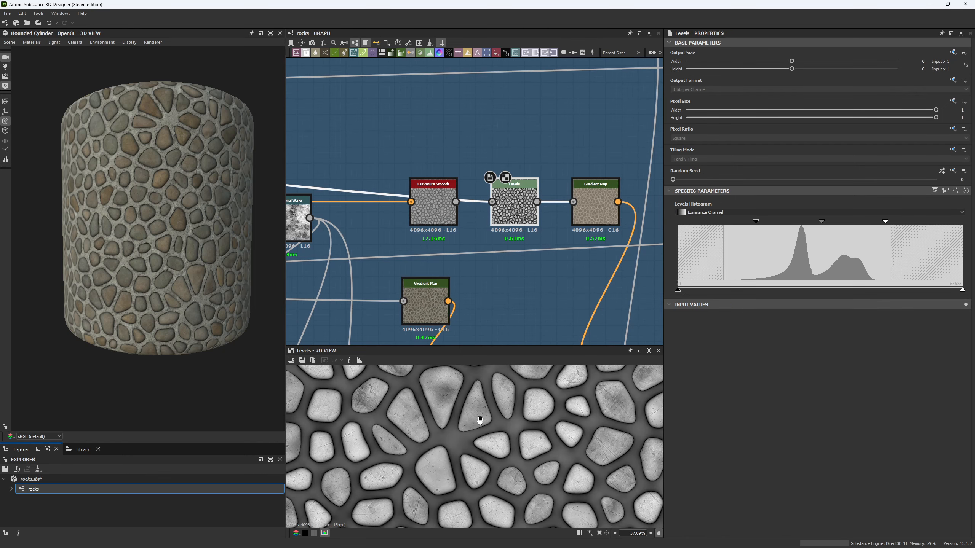
scroll(480, 420, up, 5)
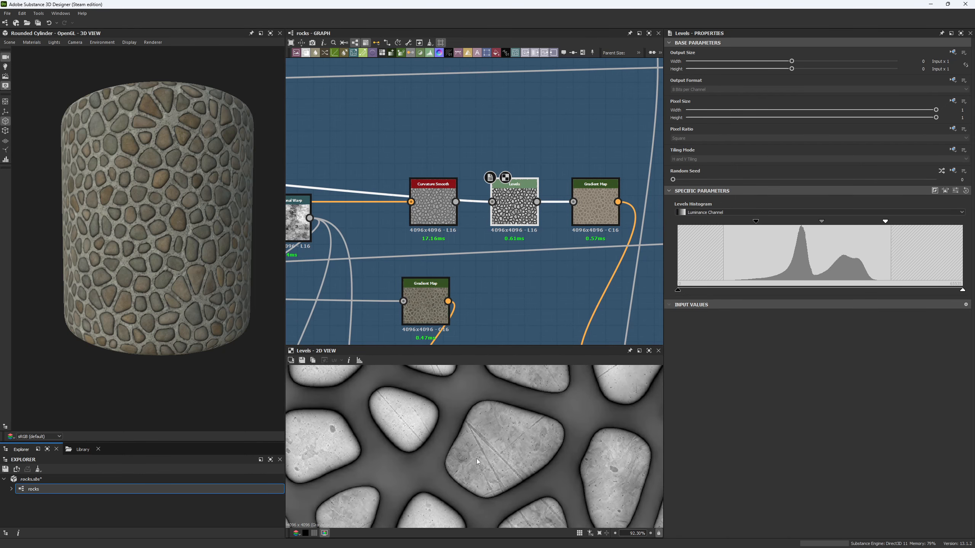
scroll(499, 442, down, 2)
scroll(539, 428, up, 3)
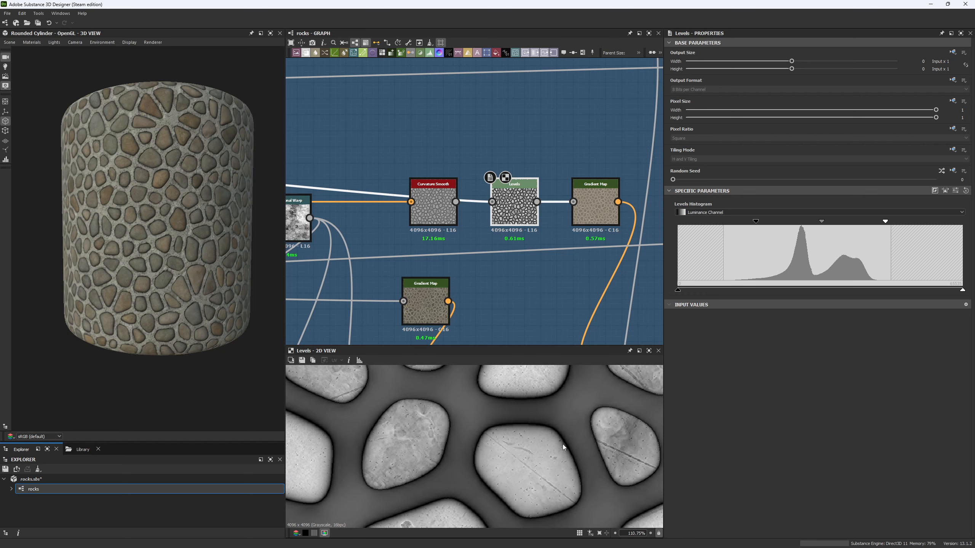
- Inspect the Gradient Map after the Levels node, examining the stone edges and surfaces at different scales
middle_drag(545, 265, 526, 270)
click(585, 221)
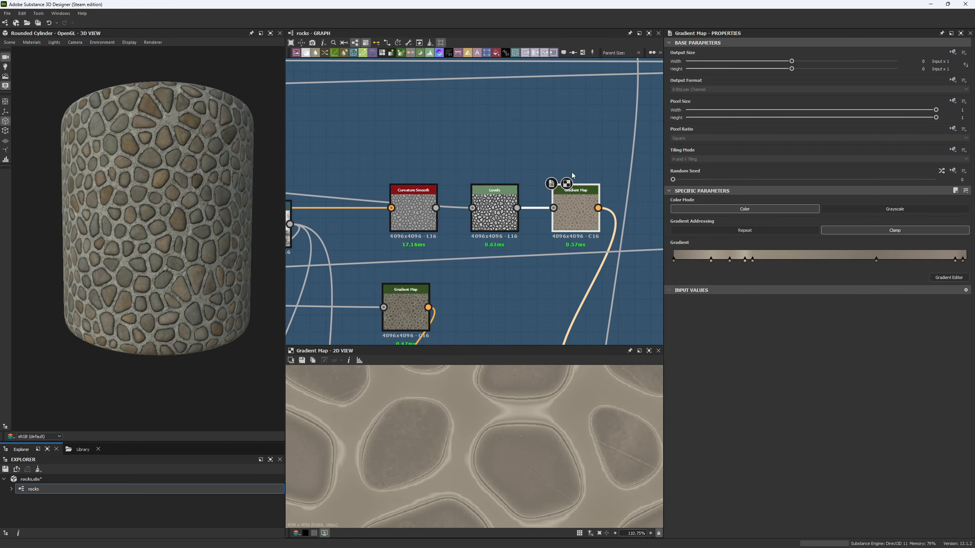
scroll(537, 399, down, 2)
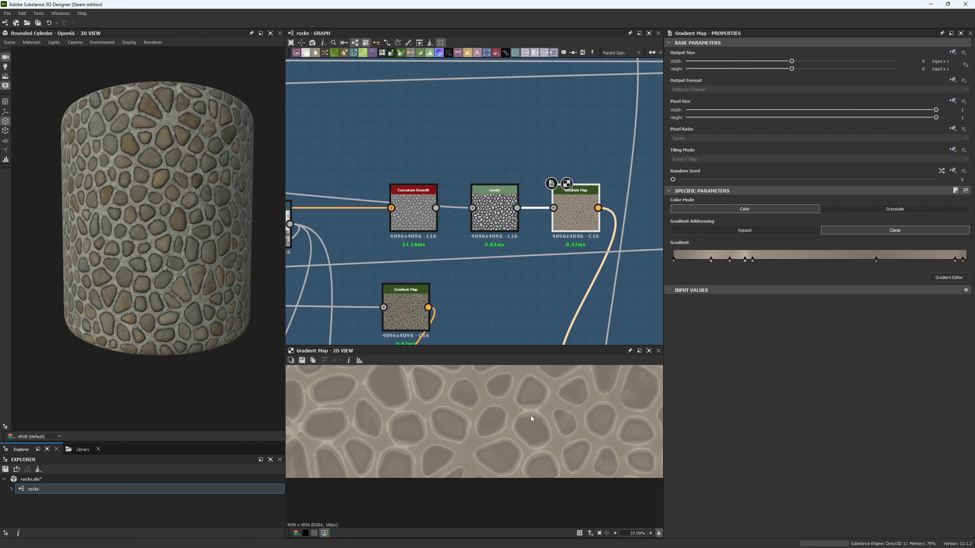
scroll(408, 424, up, 1)
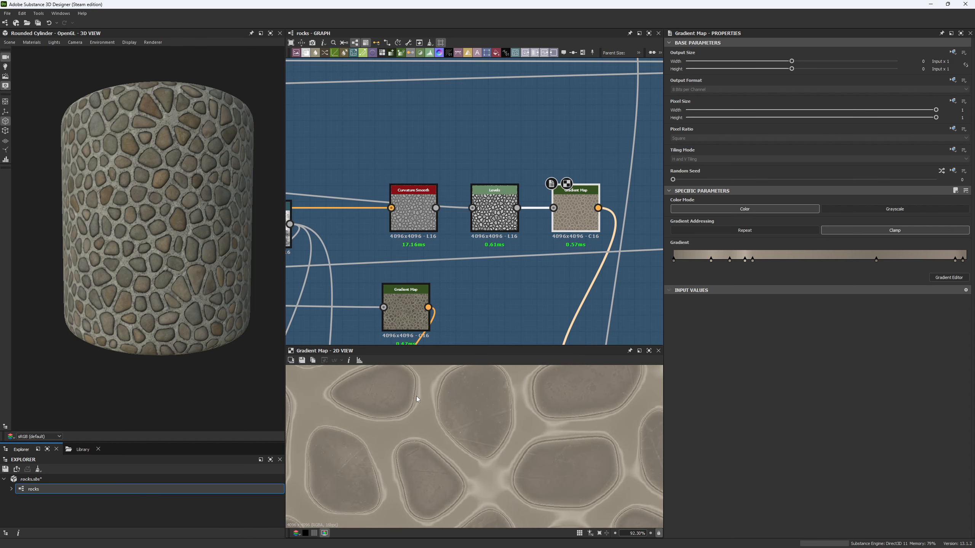
scroll(547, 163, down, 5)
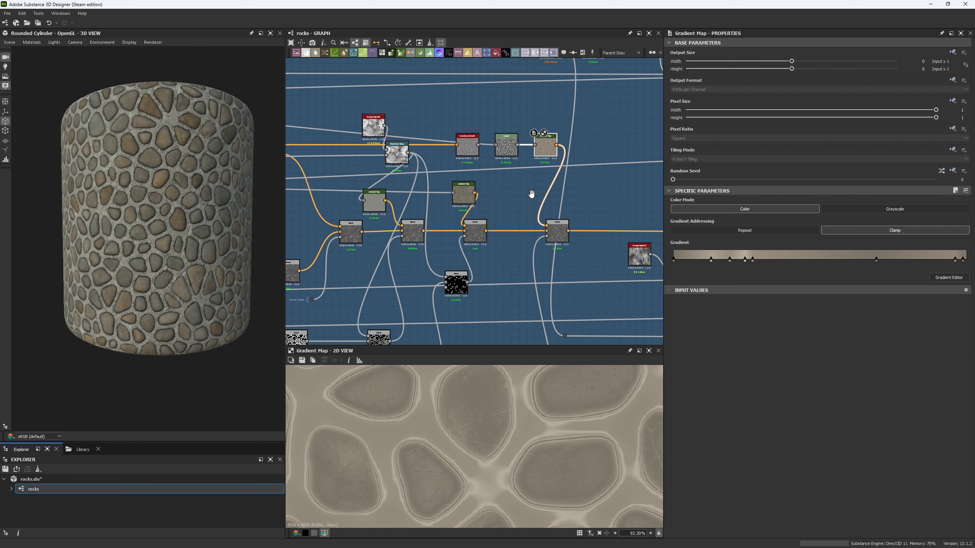
- Compare the Copy Blend fed by the Gradient Map with the preceding Blend to examine its effect on the stones
click(526, 210)
middle_drag(530, 249, 519, 266)
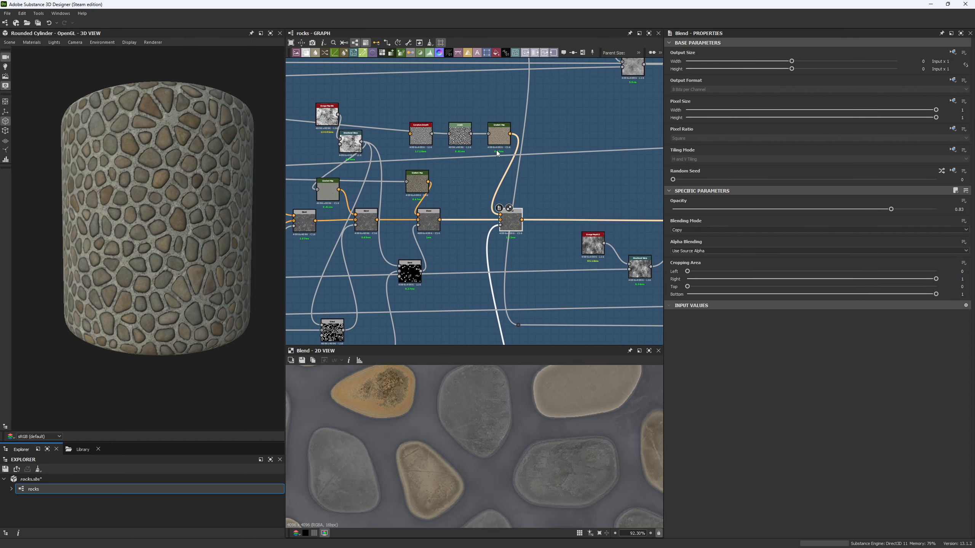
click(436, 227)
click(512, 229)
middle_drag(560, 257, 522, 256)
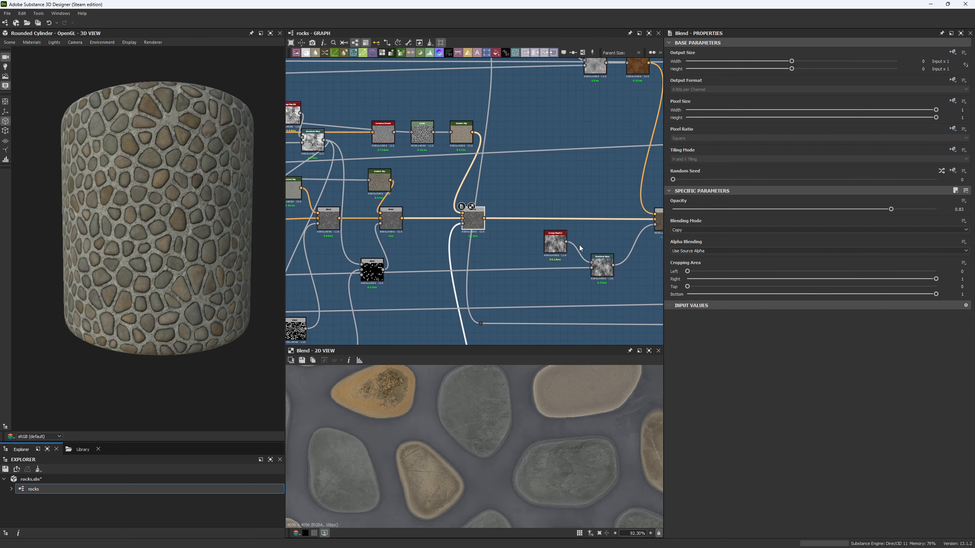
- Try opacities of 0.56 and 1 on the Copy Blend, compare the stones up close, and return it to 0.83
click(820, 210)
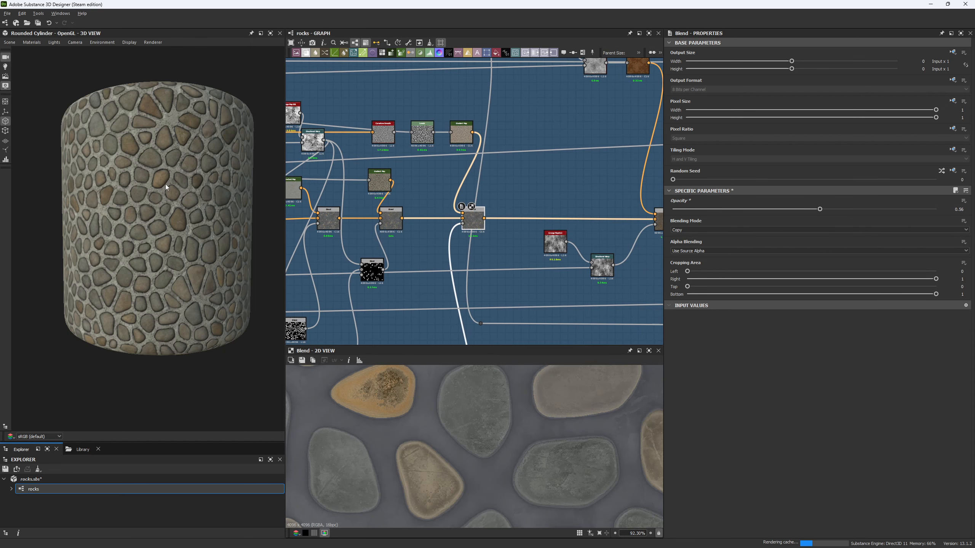
scroll(166, 187, up, 10)
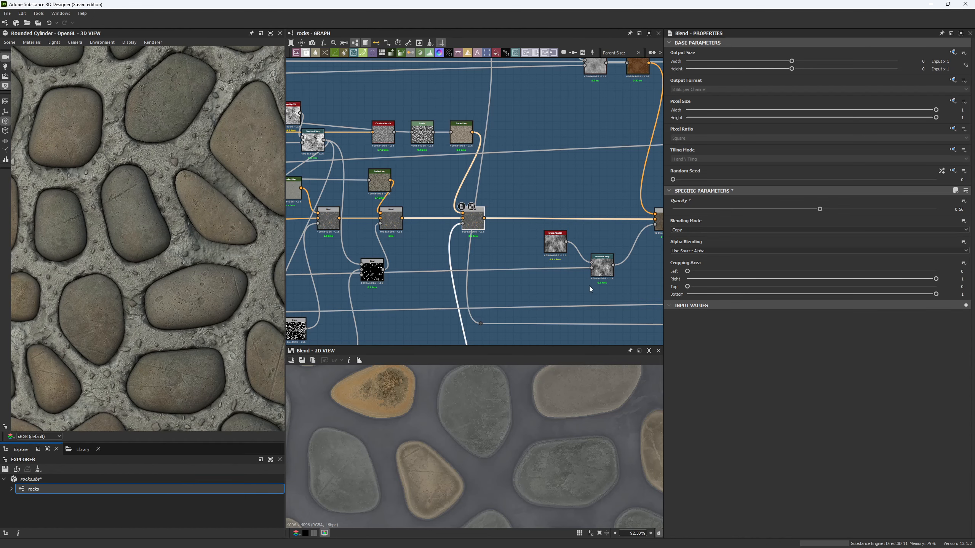
click(935, 210)
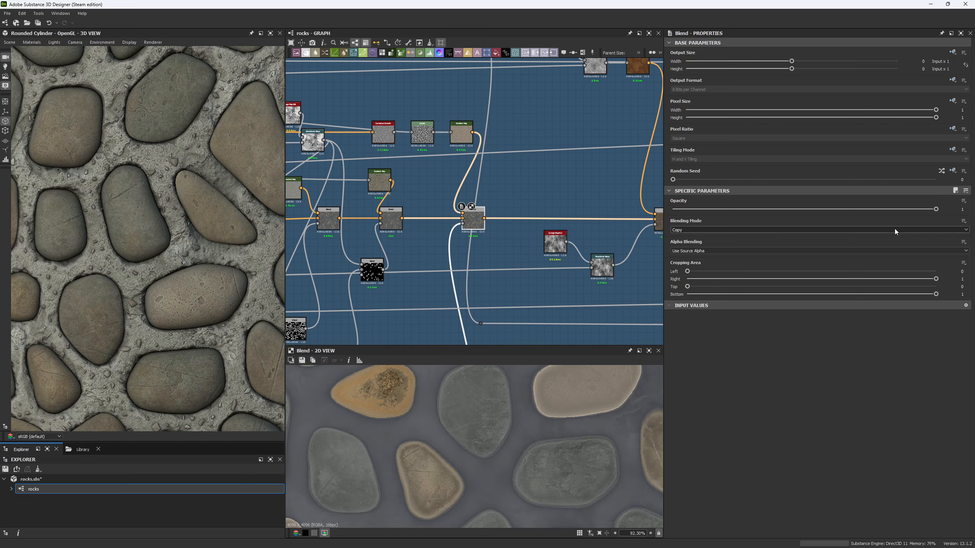
click(891, 209)
- Examine the Copy Blend's opacity mask and trace it back to the nodes that select individual stones
double_click(462, 225)
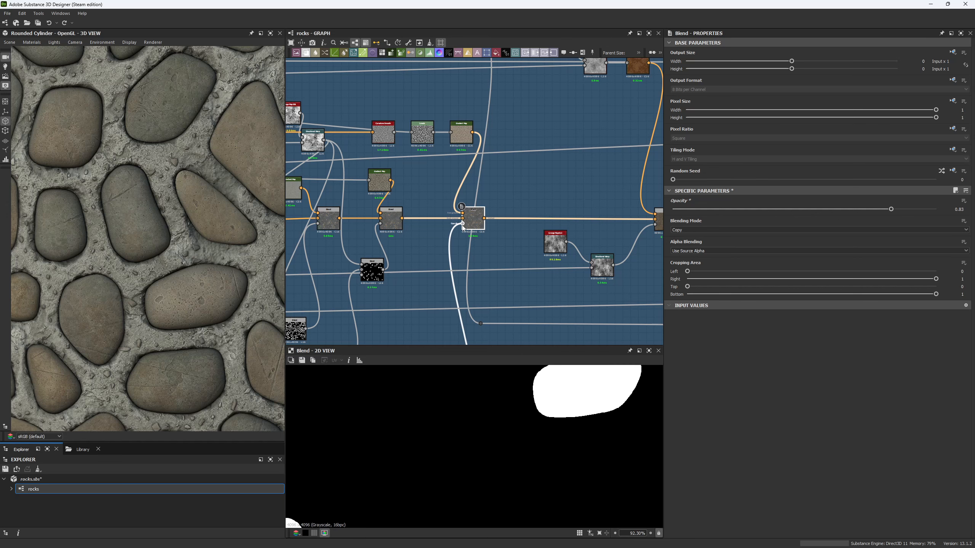
scroll(588, 466, down, 11)
middle_drag(459, 245, 415, 284)
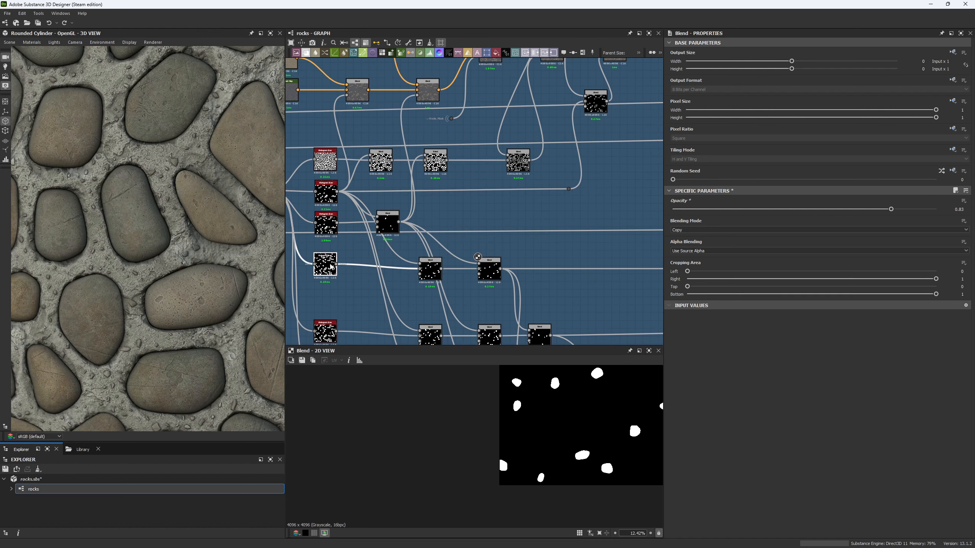
click(331, 266)
middle_drag(331, 265, 399, 215)
double_click(429, 203)
- Inspect the whole colour texture output by the Min (Darken) Blend after the Copy Blend
middle_drag(534, 181, 498, 227)
scroll(506, 229, down, 1)
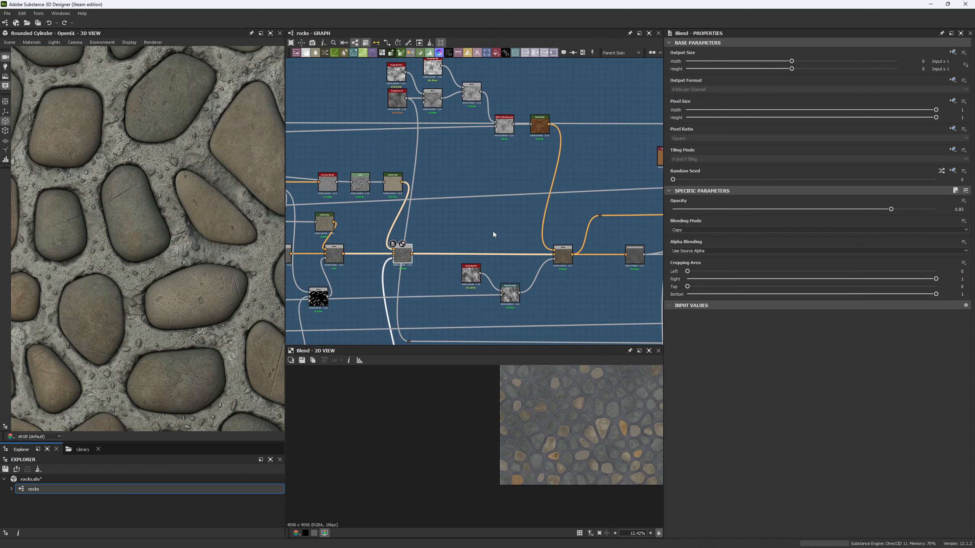
double_click(563, 255)
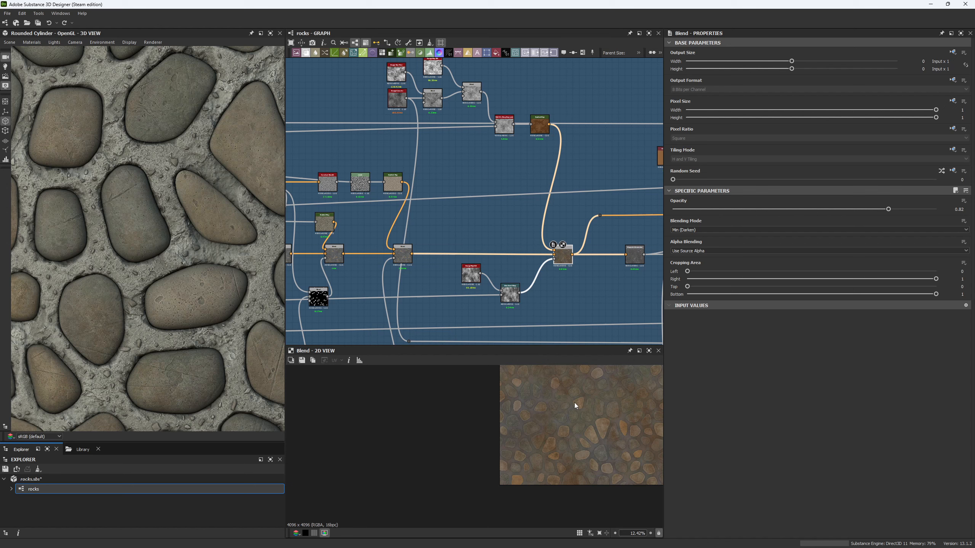
middle_drag(574, 403, 472, 448)
key(f)
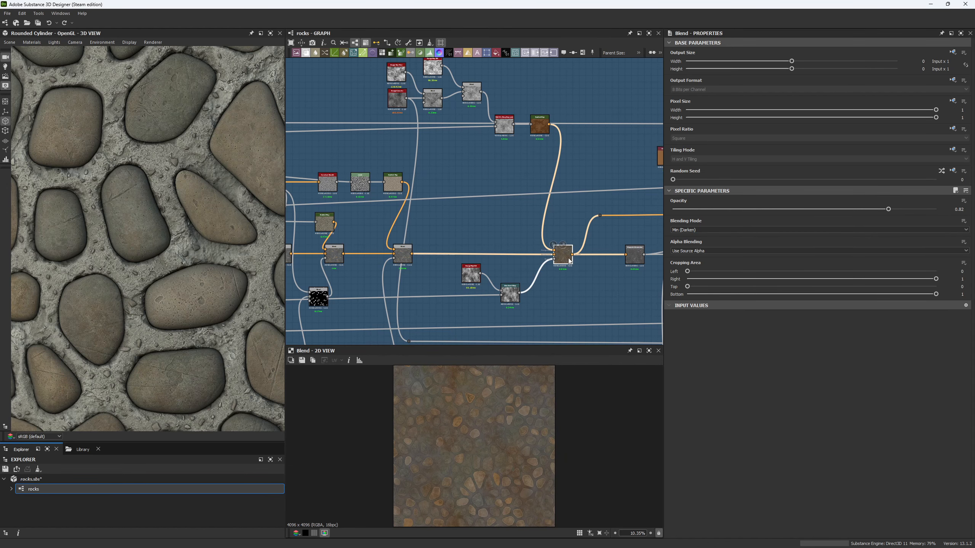
- Try rerouting the Min (Darken) Blend's upper outgoing wire to the Copy Blend's output, compare the 3D model, and undo the rerouting
shift+drag(573, 258, 411, 254)
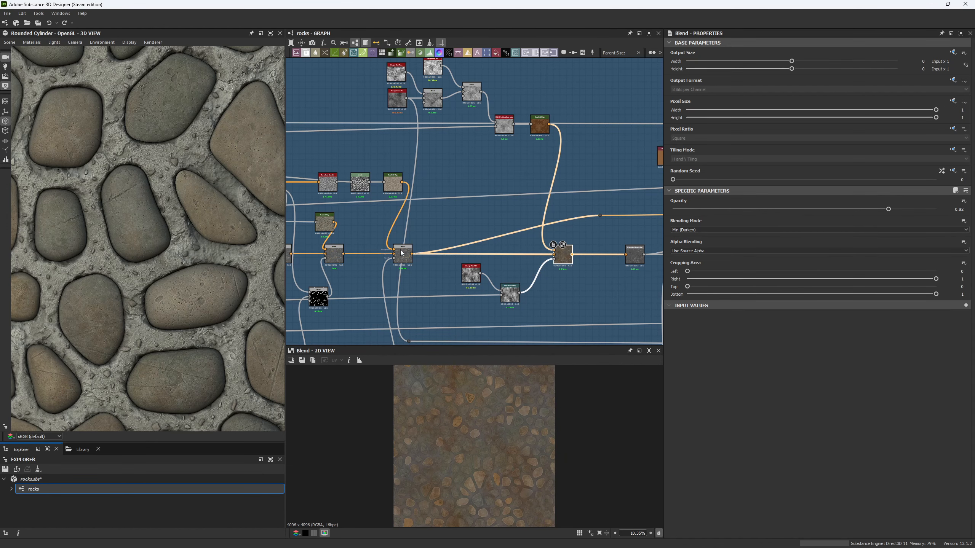
scroll(115, 294, down, 5)
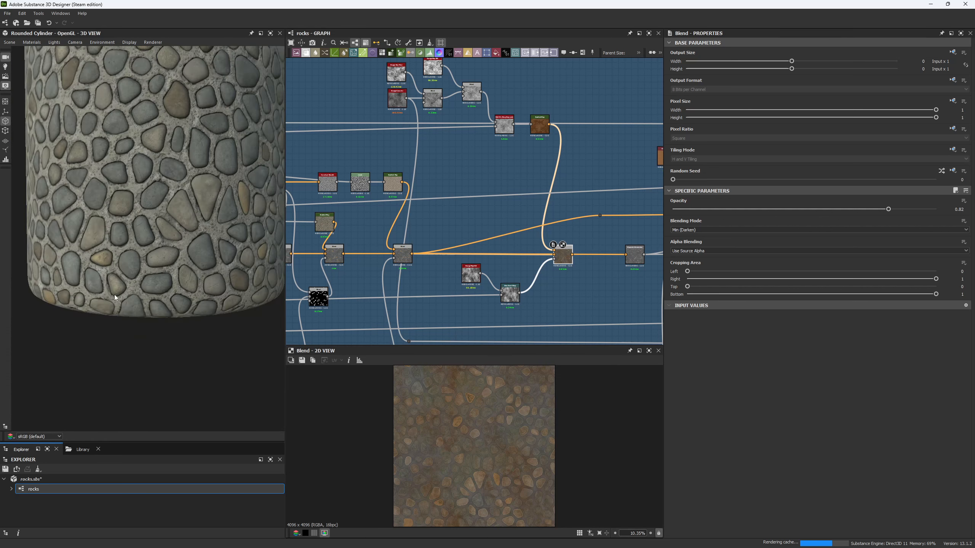
key(ctrl+z)
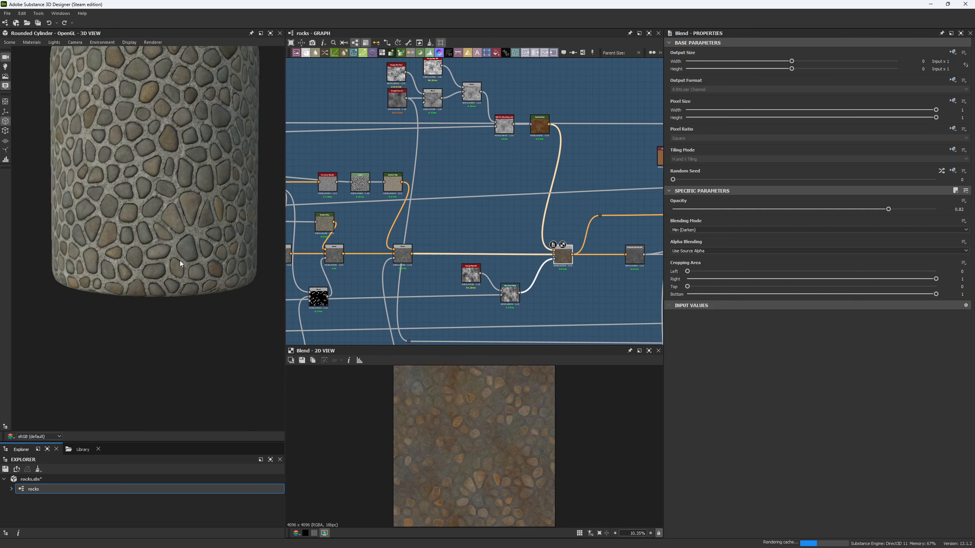
drag(180, 261, 217, 285)
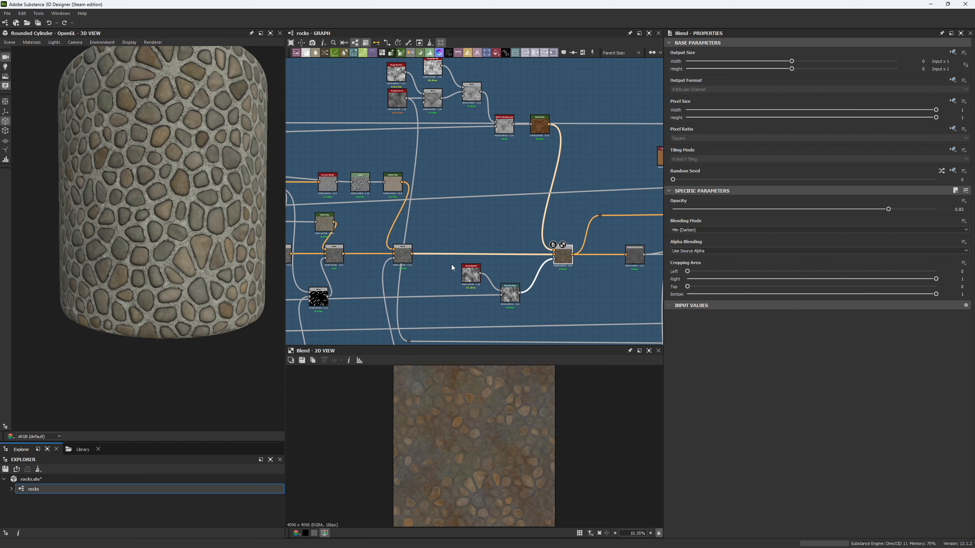
- Examine the first grunge Blend and its Grunge Concrete and Grunge Rust Fine inputs
middle_drag(459, 152, 466, 225)
scroll(444, 186, up, 4)
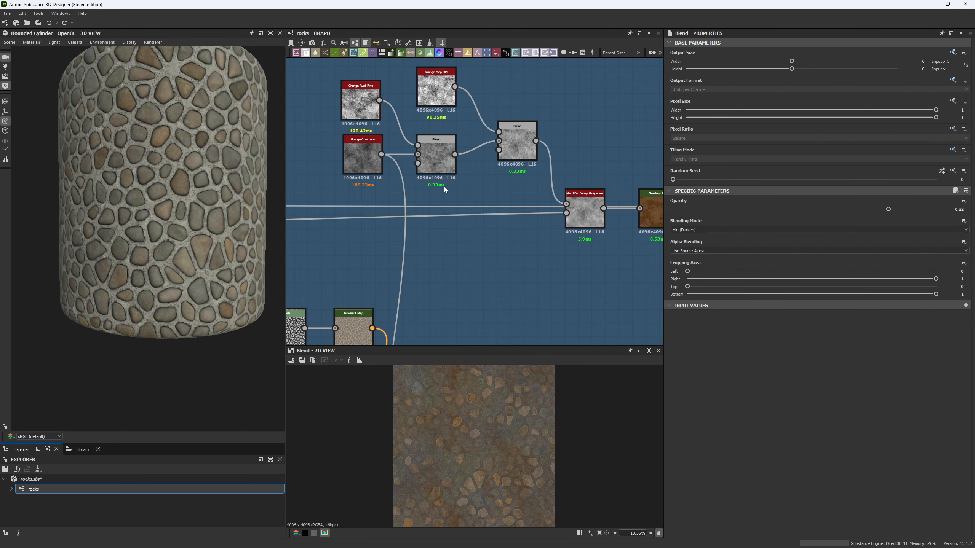
middle_drag(452, 178, 453, 205)
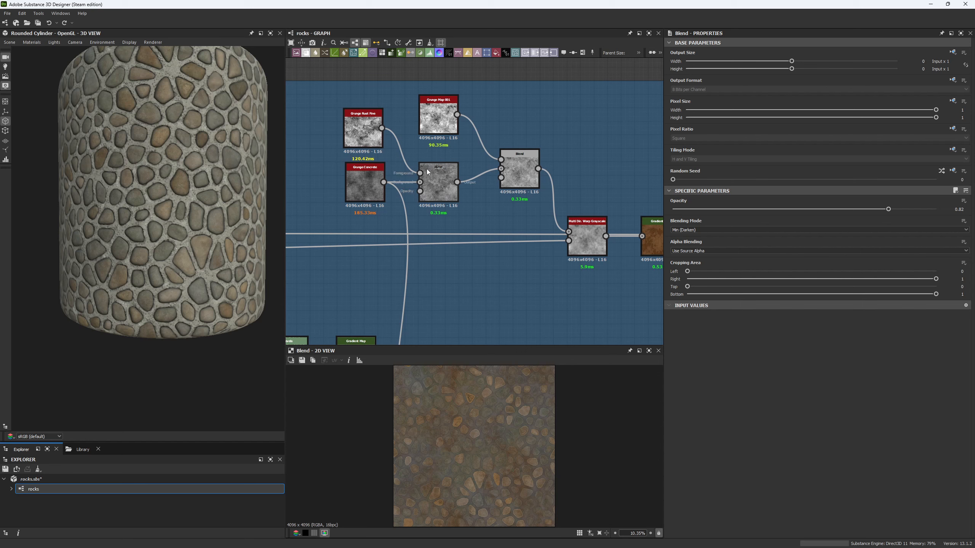
click(442, 178)
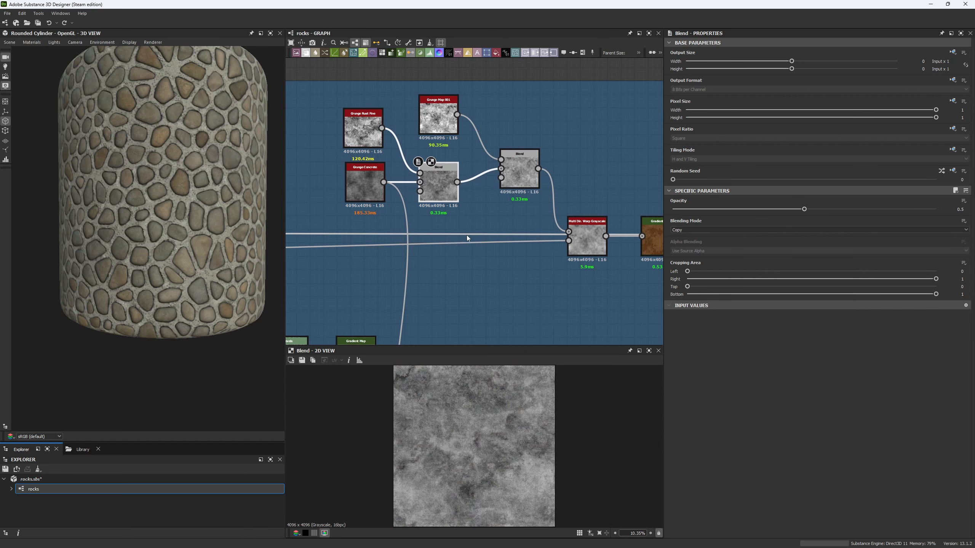
scroll(402, 169, up, 4)
click(355, 212)
middle_drag(373, 222, 393, 255)
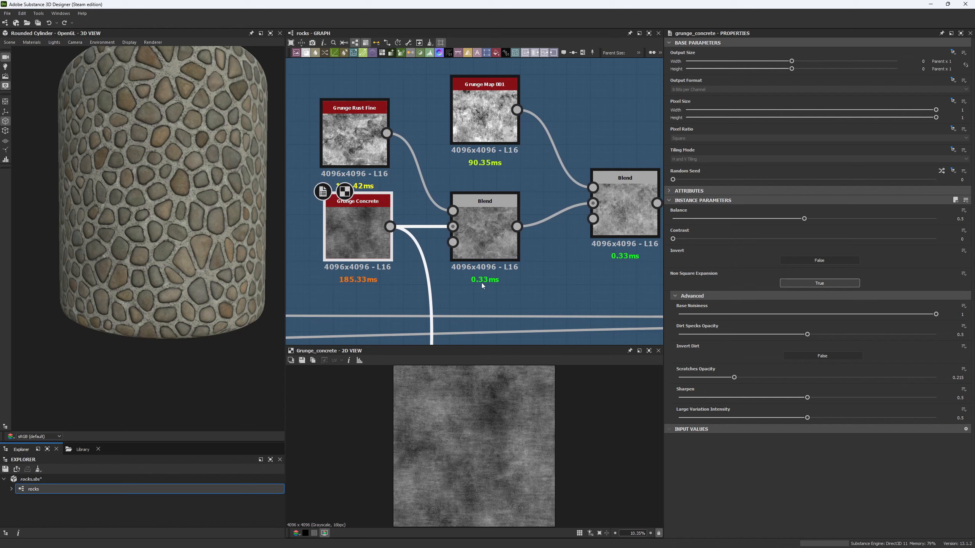
click(351, 133)
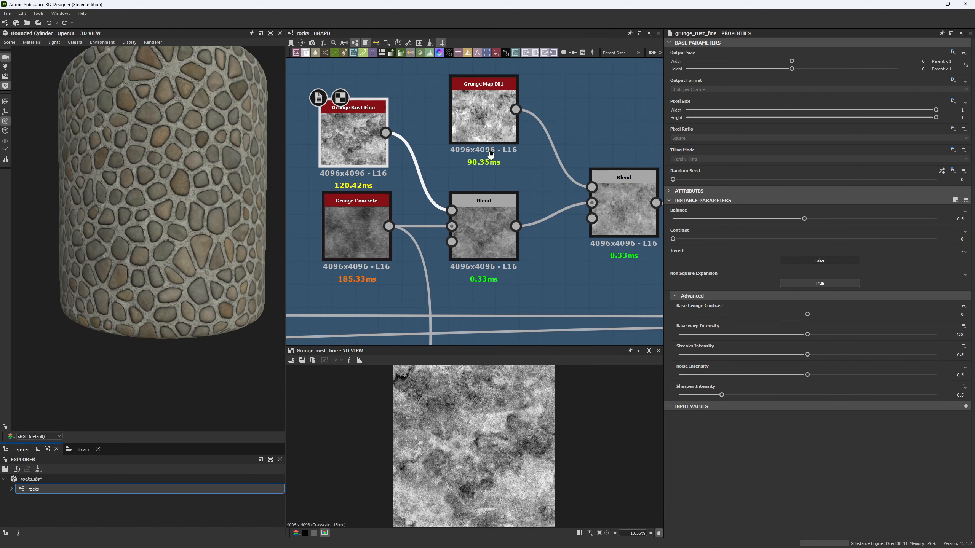
- Align the Switch Blend node horizontally with the preceding grunge Blend
middle_drag(390, 230, 329, 218)
click(578, 211)
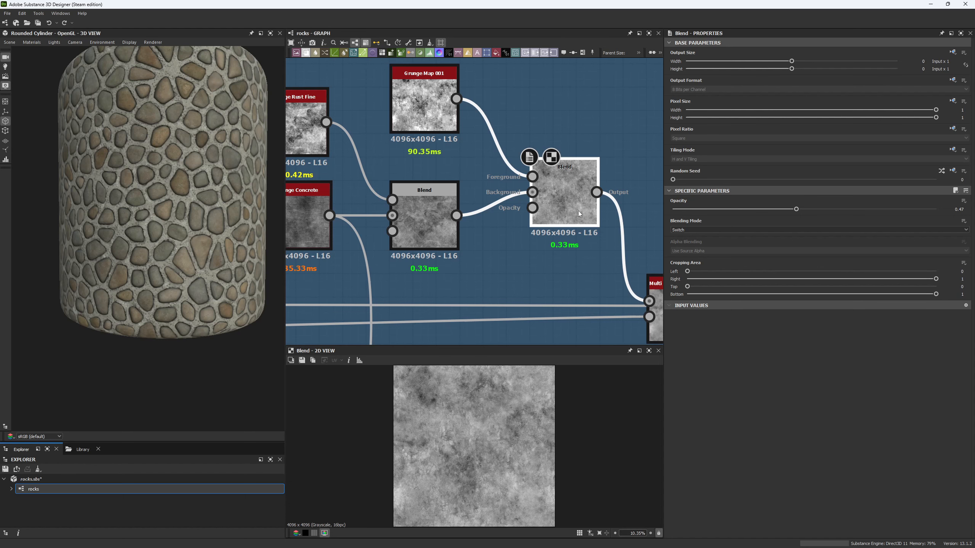
drag(578, 210, 568, 234)
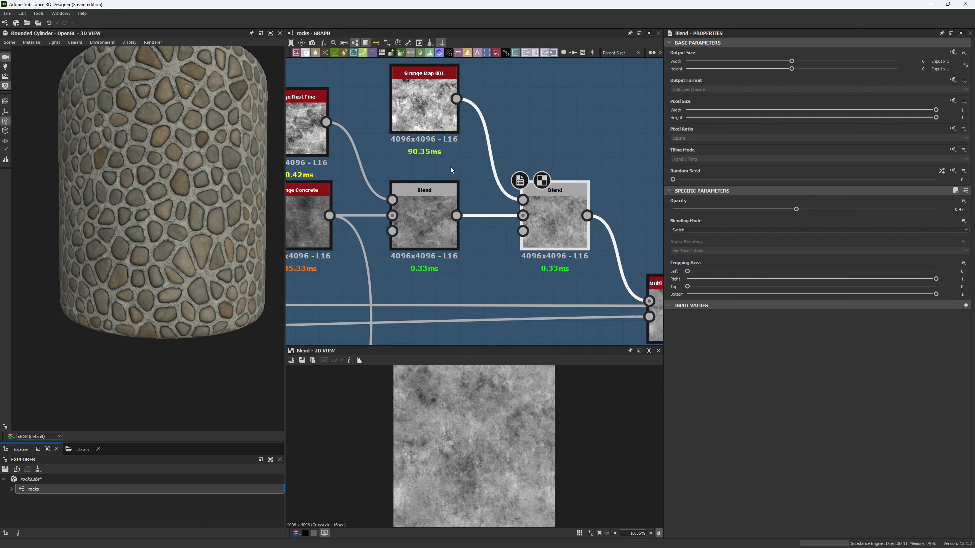
click(456, 124)
- Try the Switch Blend's opacity at 1 to compare the grunge mix, and undo the change
click(558, 236)
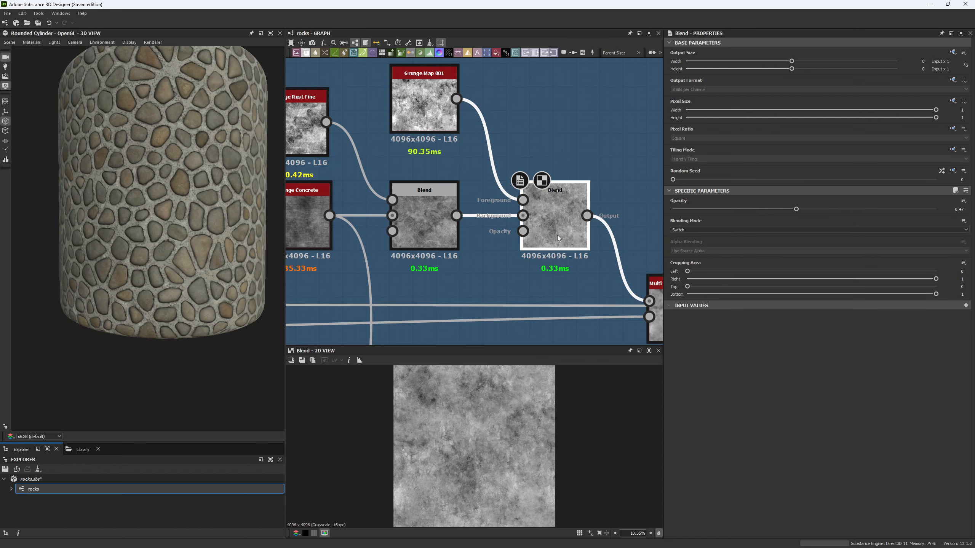
drag(905, 209, 973, 215)
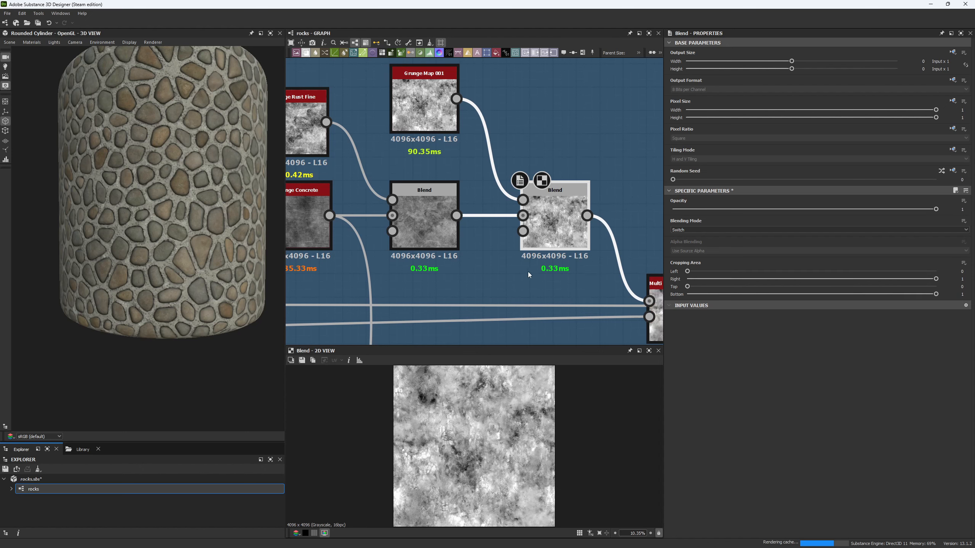
key(ctrl+z)
- Examine the Switch Blend's mixed grunge up close and follow its output to the Multi Dir. Warp Grayscale node
scroll(446, 420, up, 3)
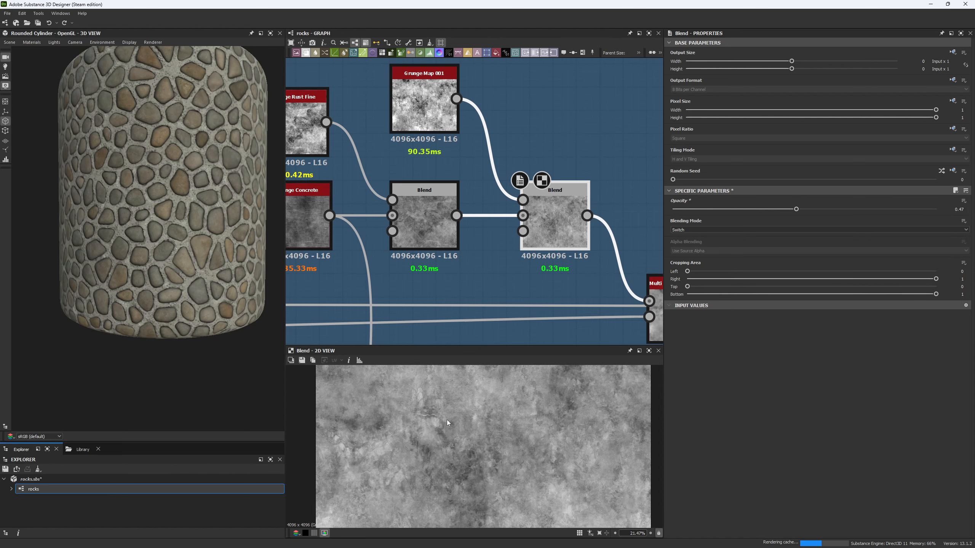
scroll(447, 420, up, 5)
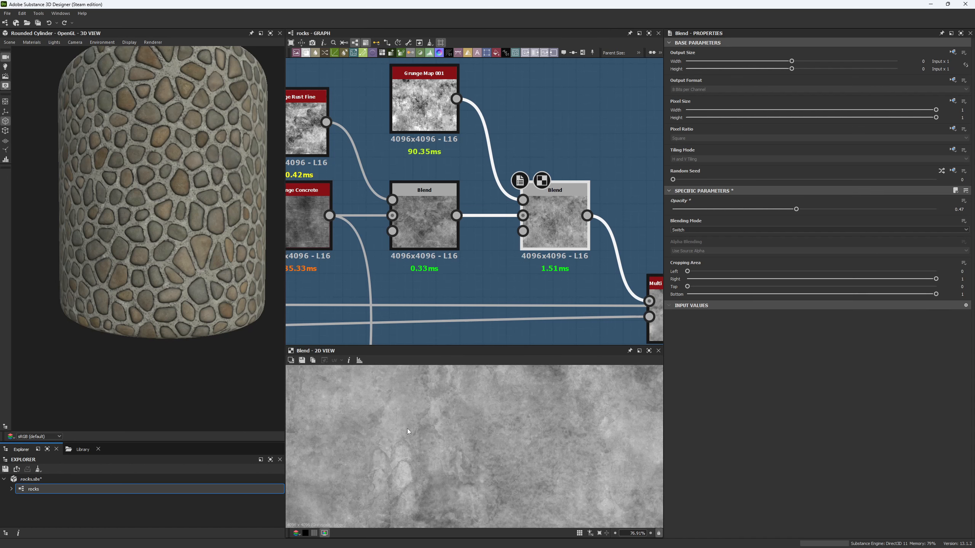
scroll(408, 431, down, 2)
middle_drag(565, 300, 462, 222)
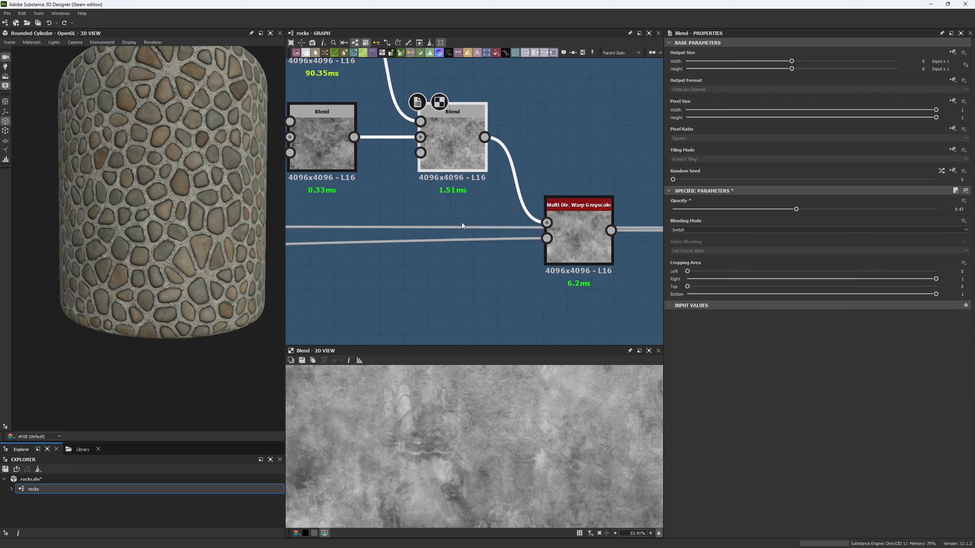
- Preview the output of the Multi Directional Warp Grayscale node and the brown Gradient Map it feeds
double_click(576, 250)
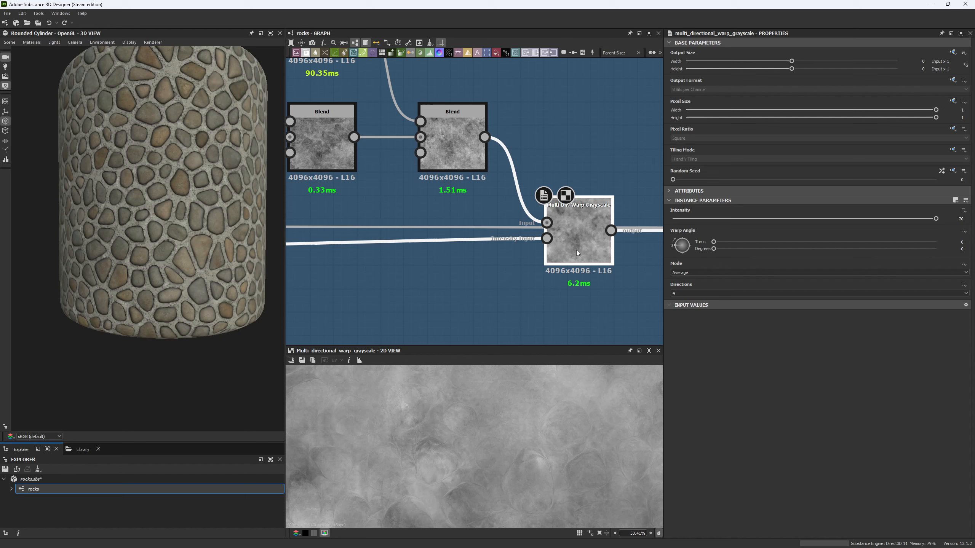
scroll(508, 433, down, 2)
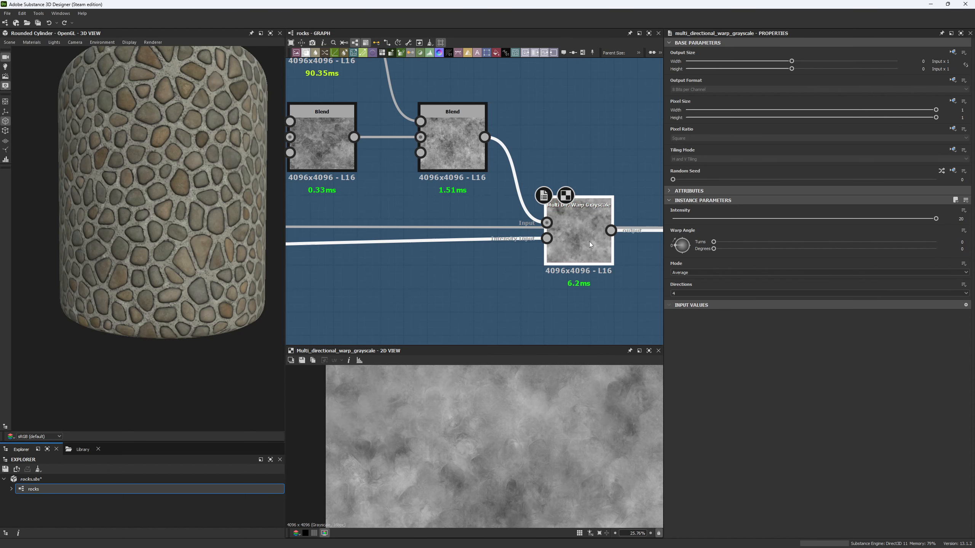
scroll(574, 230, down, 4)
scroll(610, 232, up, 3)
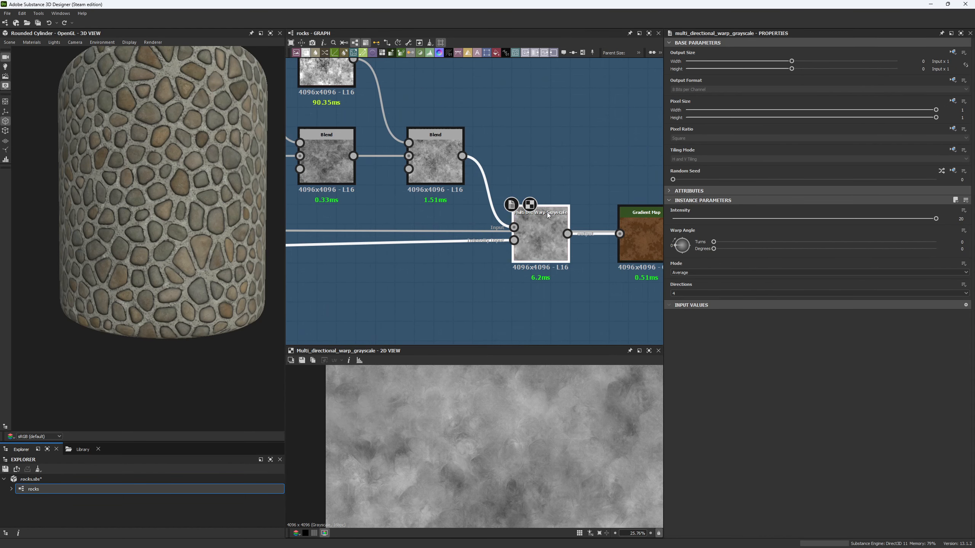
double_click(647, 258)
middle_drag(508, 254, 448, 267)
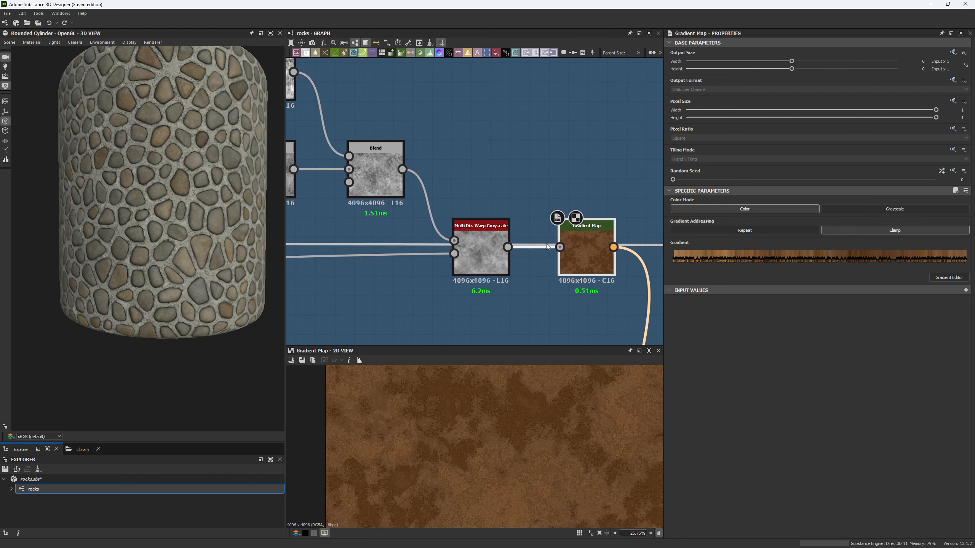
- Try feeding the brown Gradient Map straight from the Blend node, inspect the stones in 3D, and undo the rewiring
drag(577, 243, 388, 173)
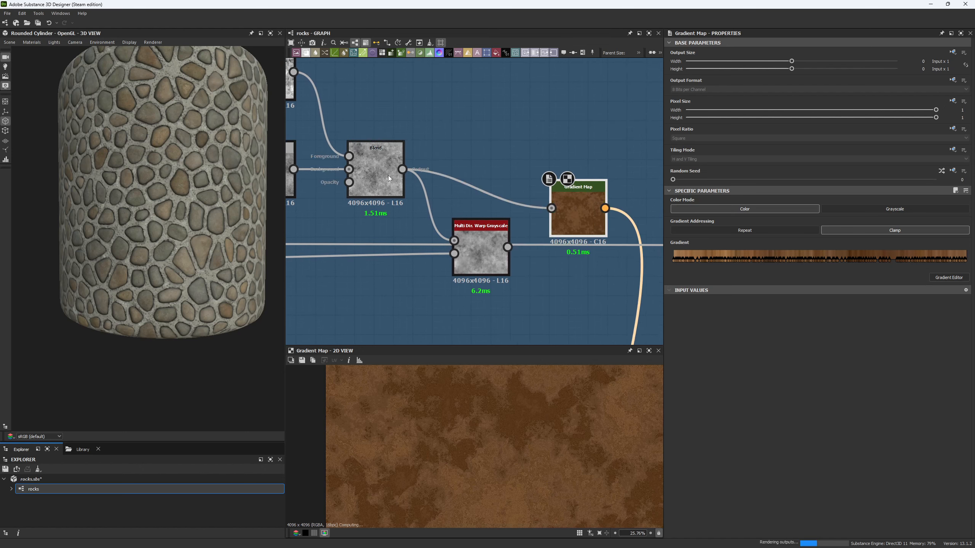
scroll(224, 250, up, 5)
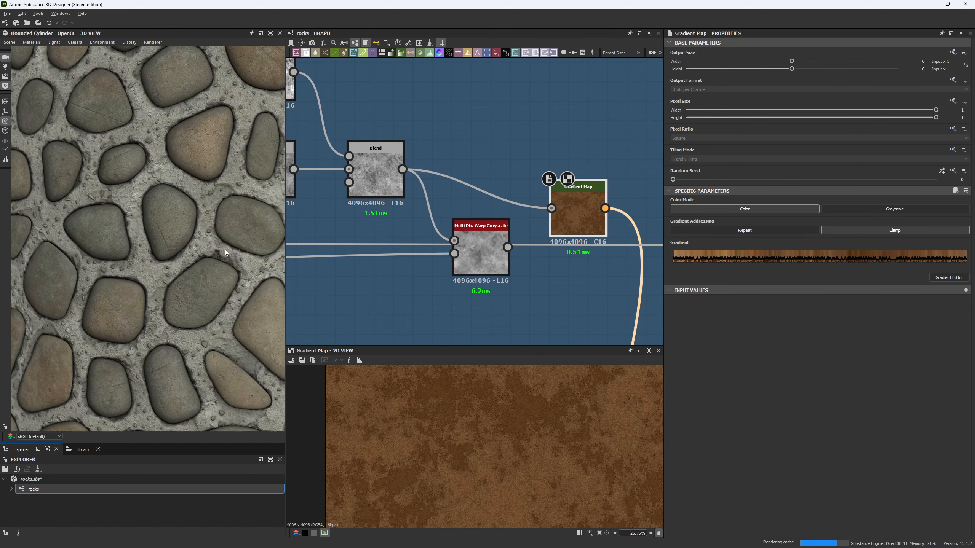
ctrl+shift+right_drag(198, 285, 221, 291)
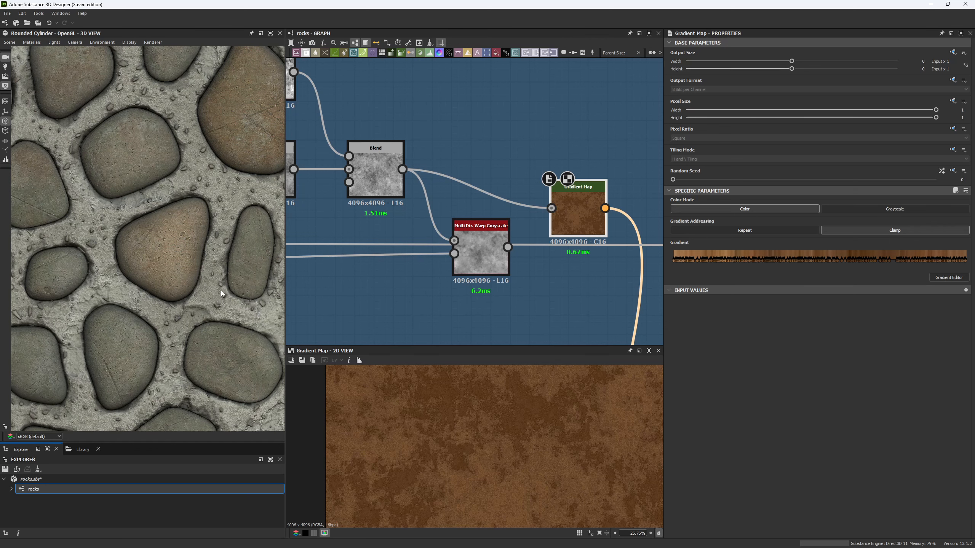
drag(220, 291, 209, 290)
key(ctrl+z)
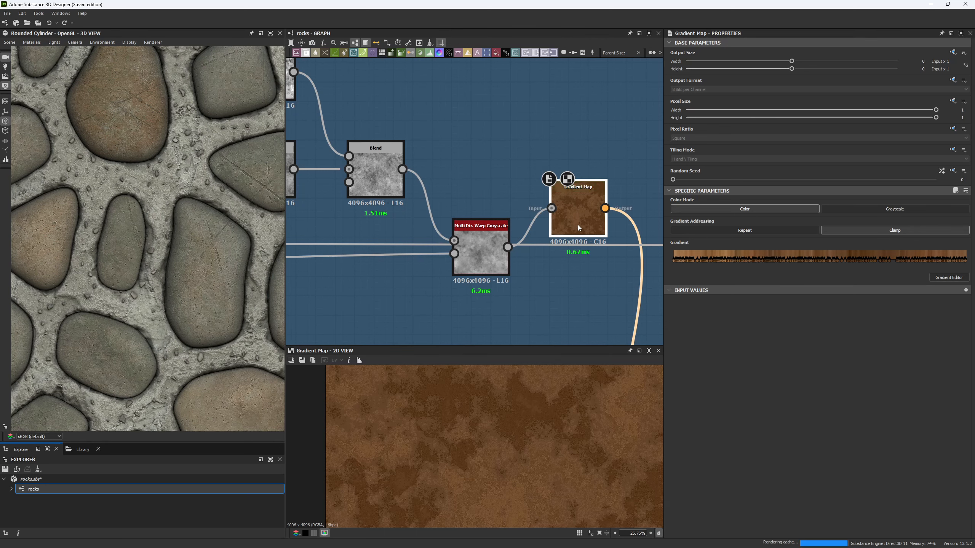
drag(577, 225, 581, 260)
- Examine the warped detail in the Gradient Map, the Multi Directional Warp's intensity setting, and the map in its intensity input
scroll(530, 461, up, 5)
scroll(520, 470, up, 3)
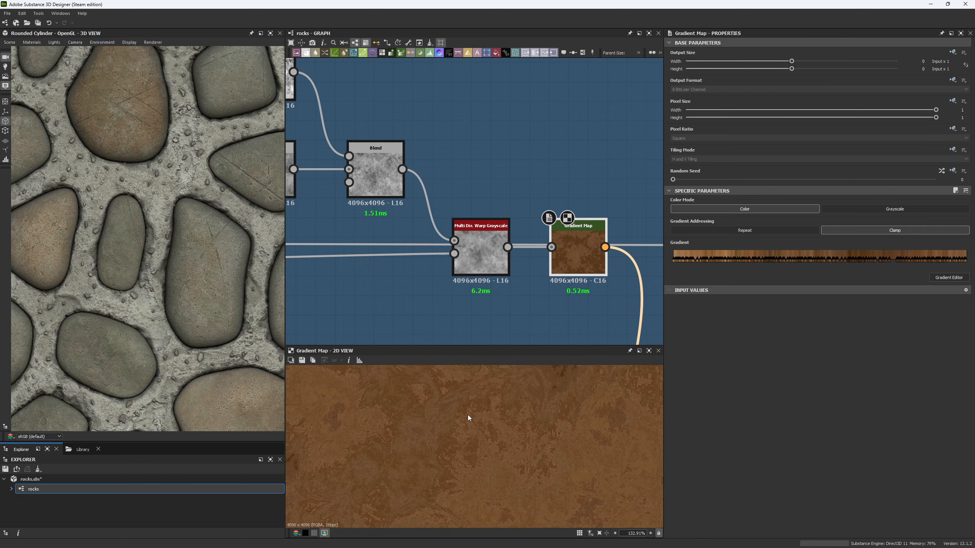
click(493, 250)
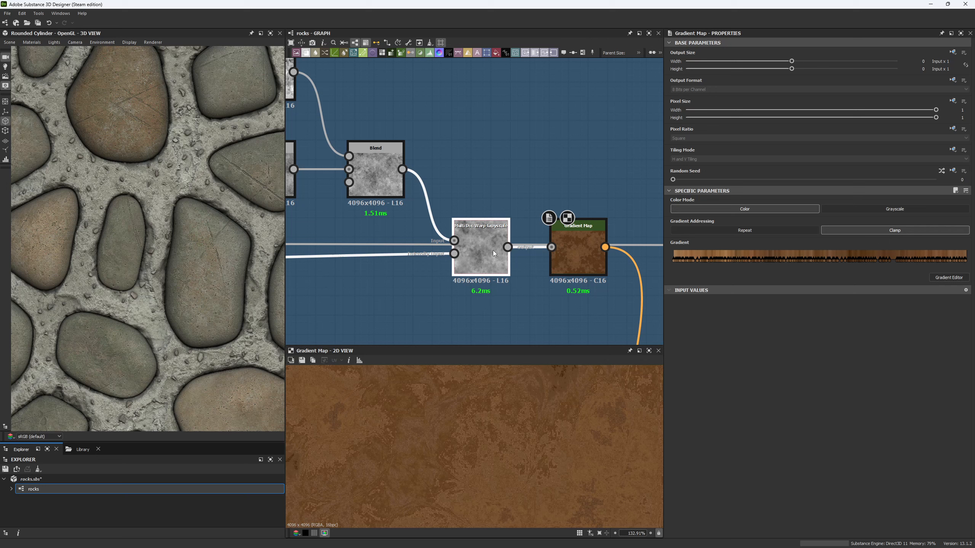
double_click(961, 219)
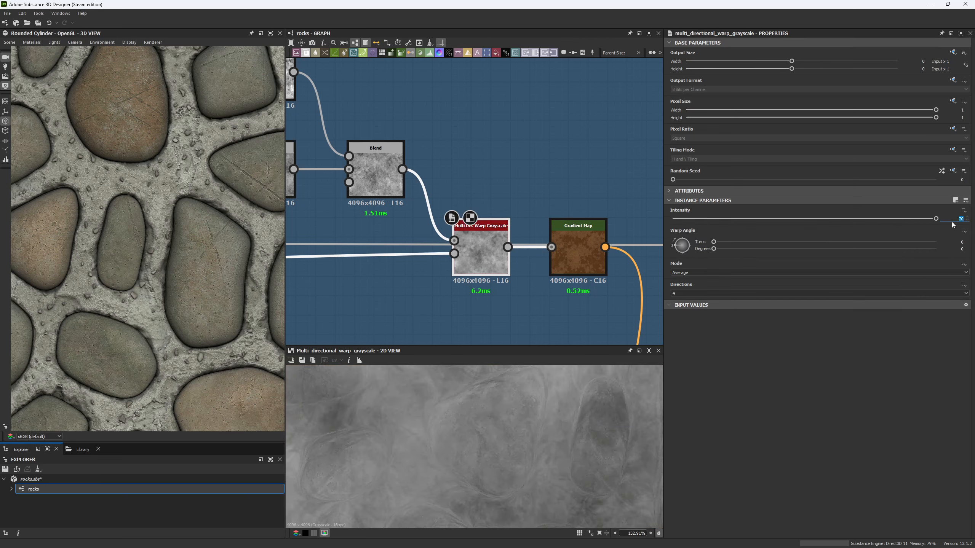
click(457, 254)
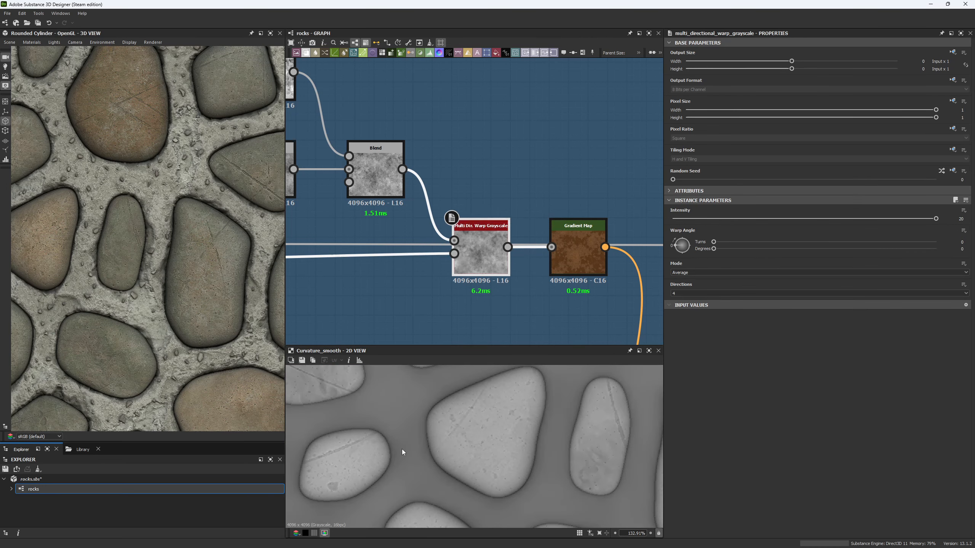
middle_drag(445, 285, 421, 267)
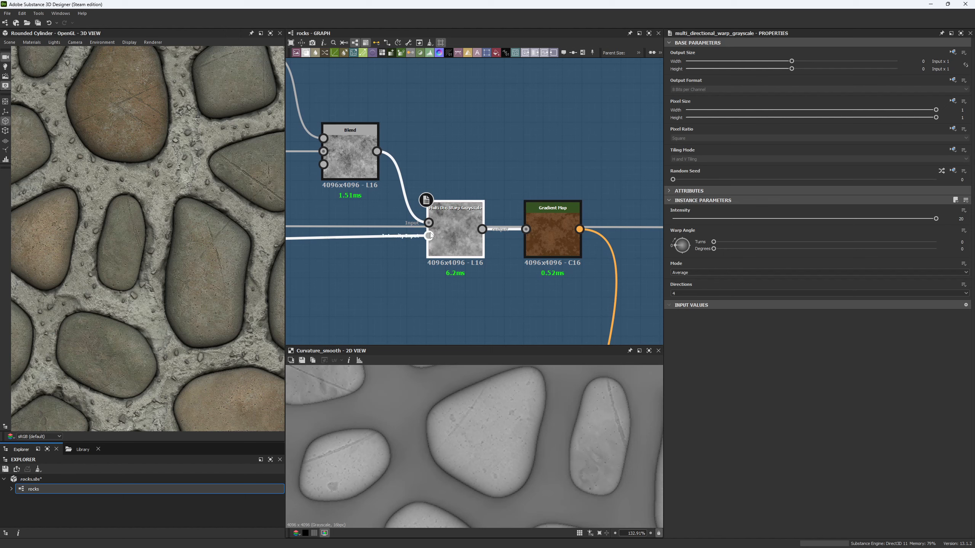
- Try an opacity of 0 on the Min (Darken) Blend that mixes the brown gradient into the stone colour, and undo it
scroll(524, 274, down, 4)
middle_drag(519, 286, 477, 223)
scroll(477, 264, down, 2)
middle_drag(477, 264, 492, 179)
scroll(524, 288, up, 3)
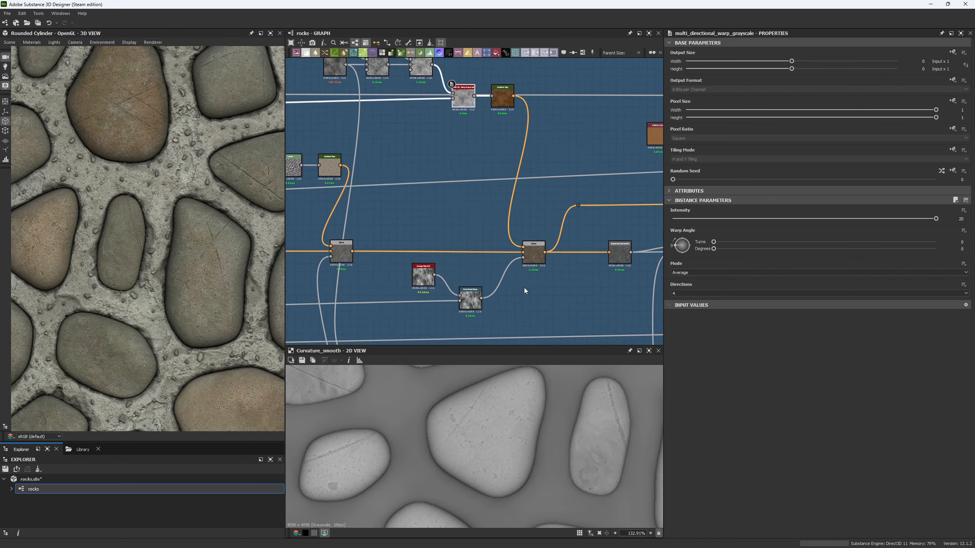
double_click(540, 248)
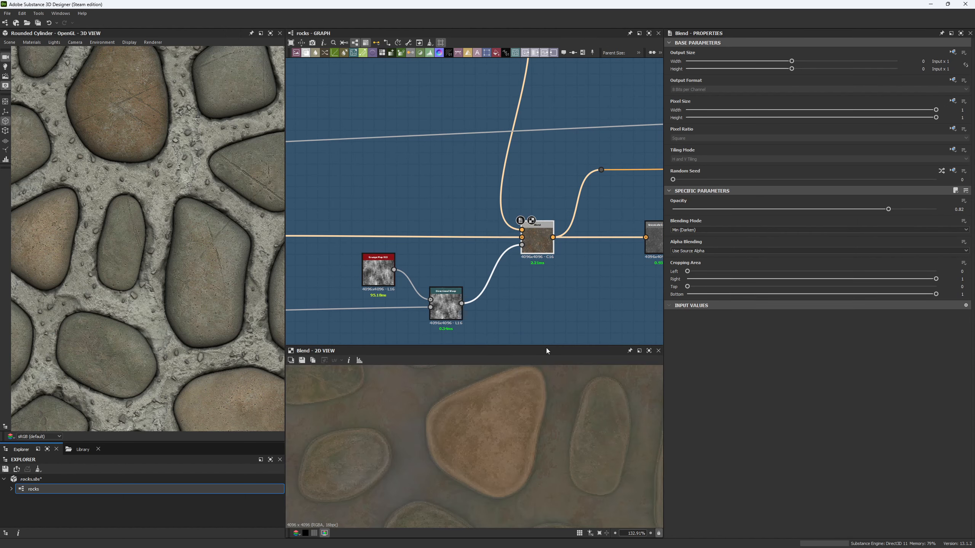
drag(714, 212, 618, 208)
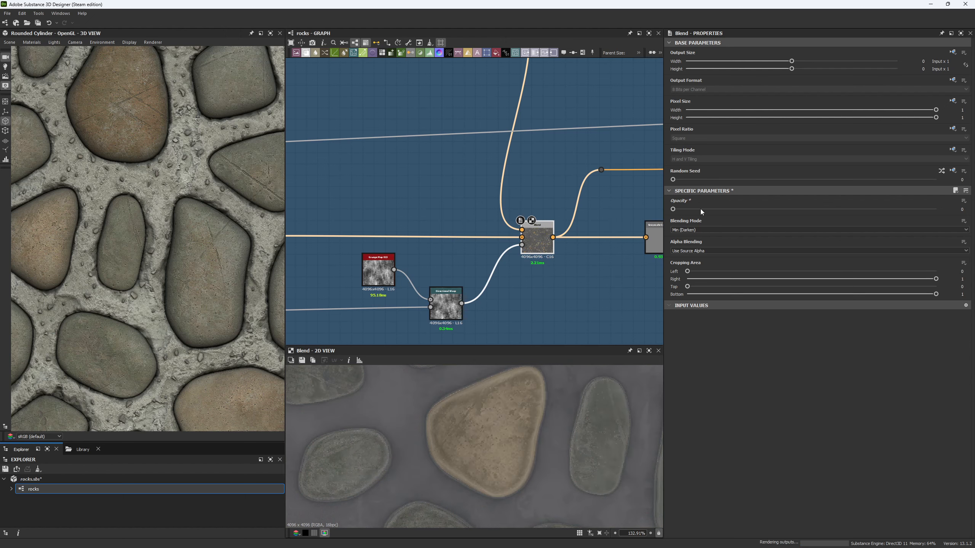
key(ctrl+z)
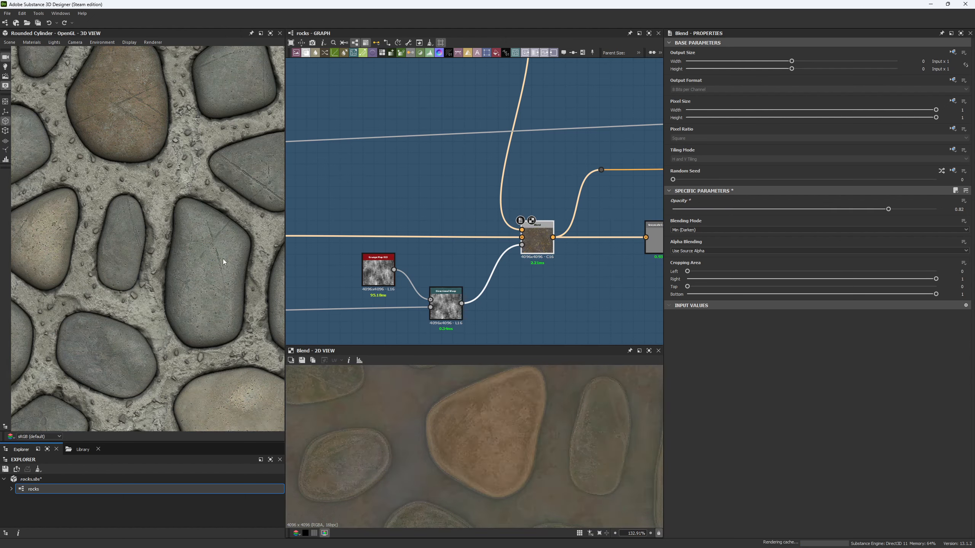
- Set the Min (Darken) Blend node's opacity to 1 after checking the stones in 3D
mouse_move(215, 302)
right_down()
mouse_move(144, 216)
mouse_move(198, 361)
right_up()
mouse_move(199, 361)
ctrl+shift+mouse_down()
mouse_move(194, 295)
mouse_move(222, 303)
ctrl+shift+mouse_up()
scroll(222, 302, up, 2)
drag(932, 211, 958, 213)
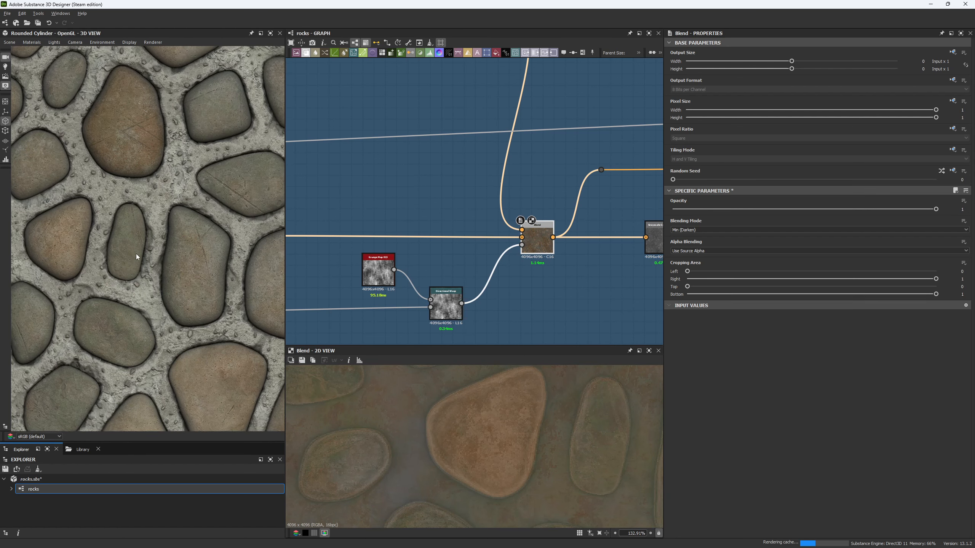
- Try the Copy blending mode on the brown colour Blend node, compare the stones in 3D, and undo it
click(686, 231)
click(689, 238)
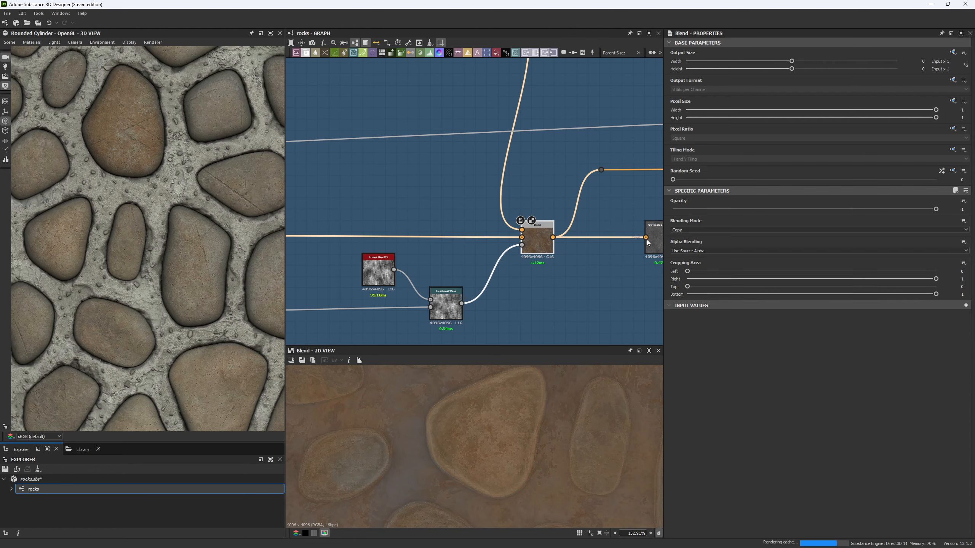
scroll(155, 153, down, 5)
scroll(134, 157, up, 5)
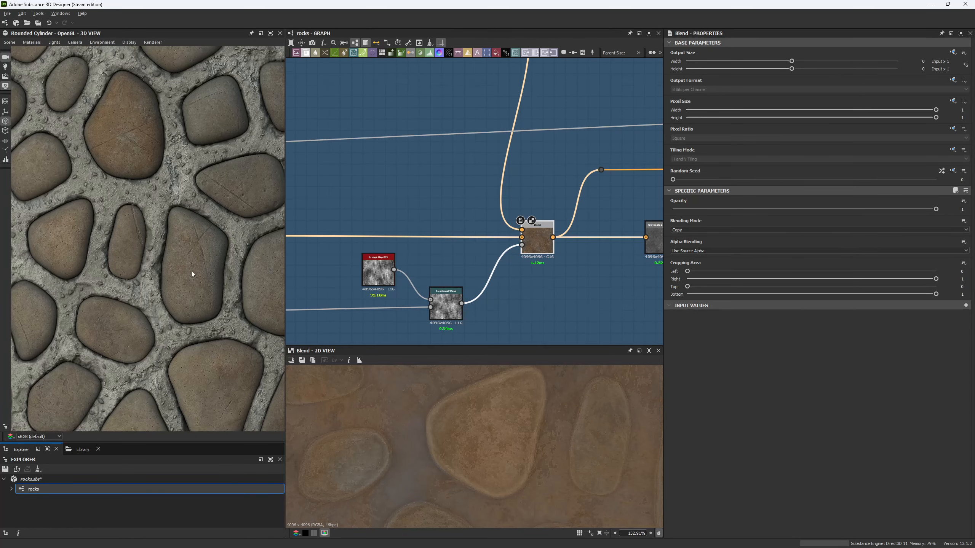
key(ctrl+z)
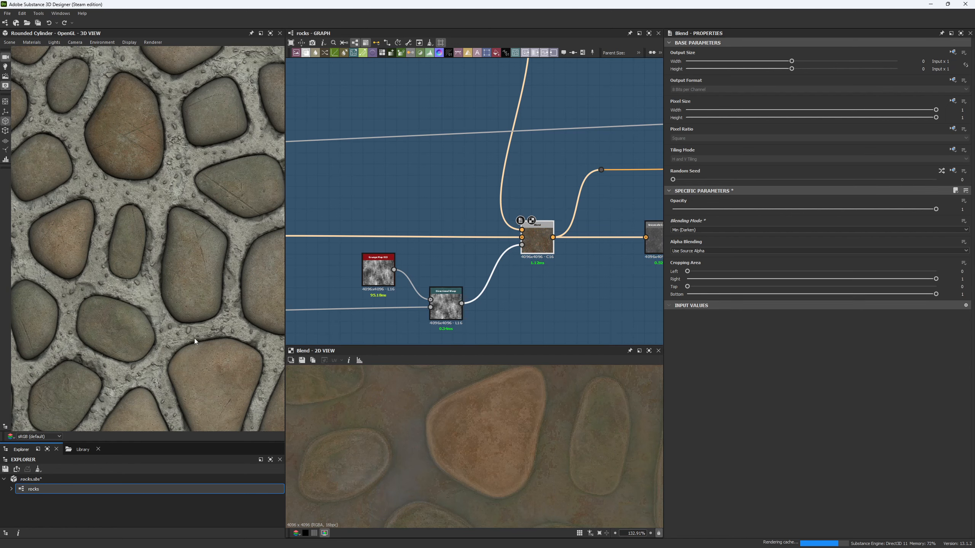
- Examine the colour variation on the stones up close in 3D and across the Blend's 2D preview
drag(158, 328, 172, 279)
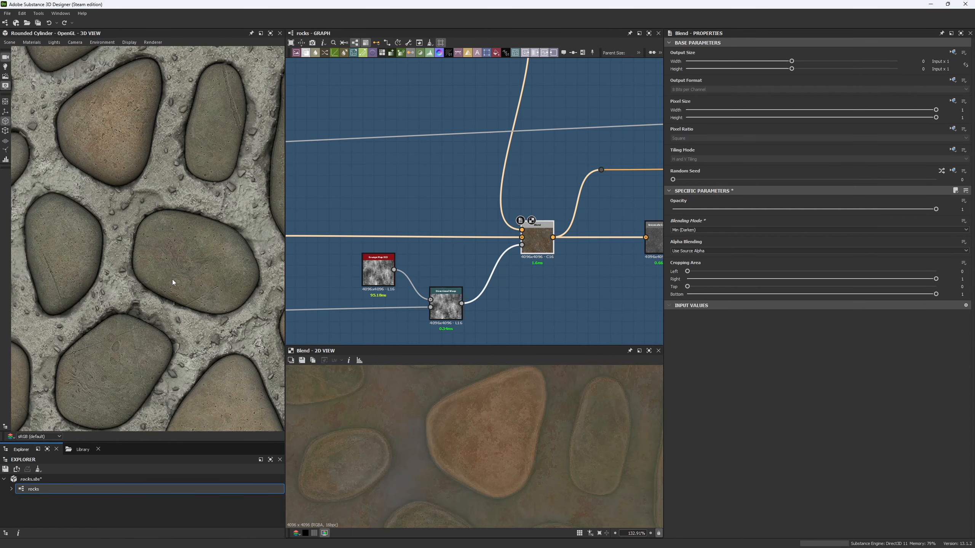
scroll(208, 247, up, 4)
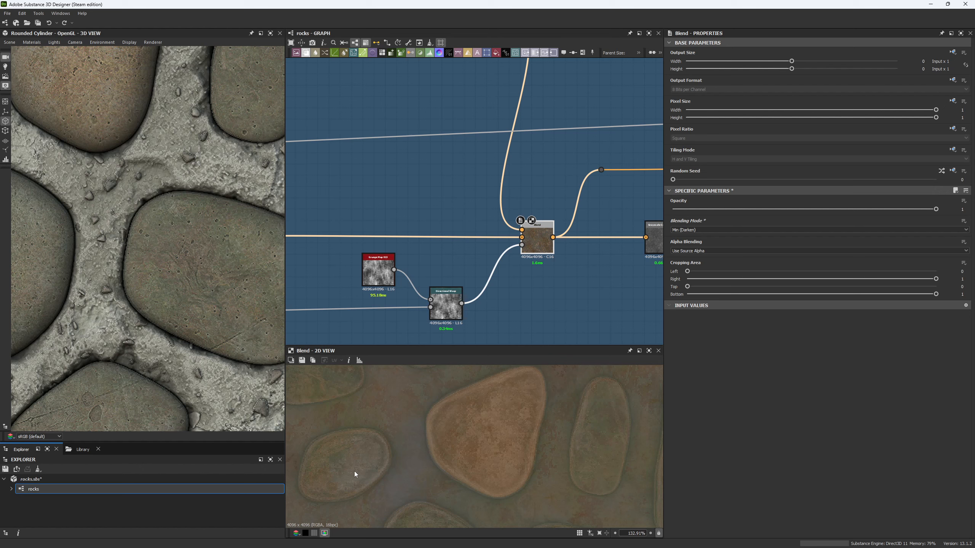
middle_drag(354, 471, 412, 439)
scroll(408, 437, up, 4)
scroll(377, 426, down, 5)
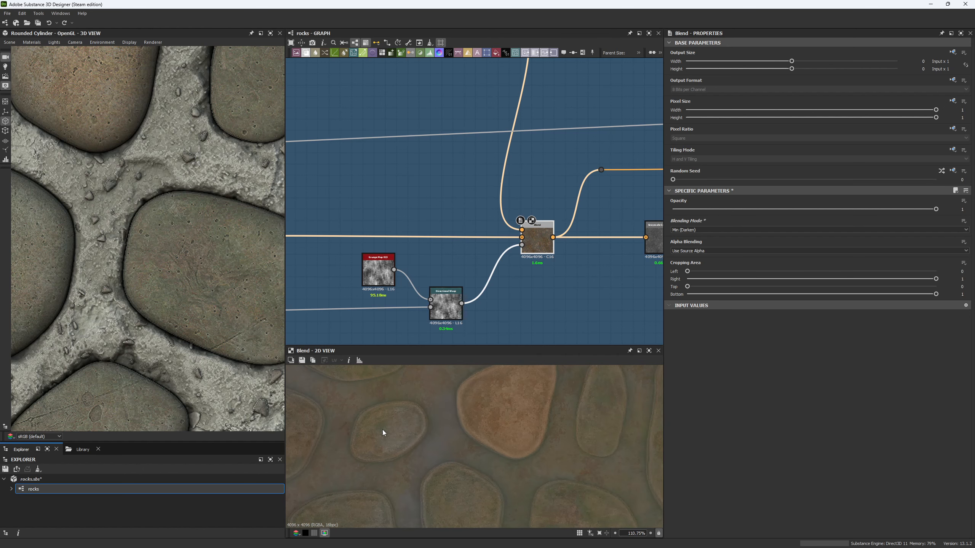
scroll(372, 425, down, 5)
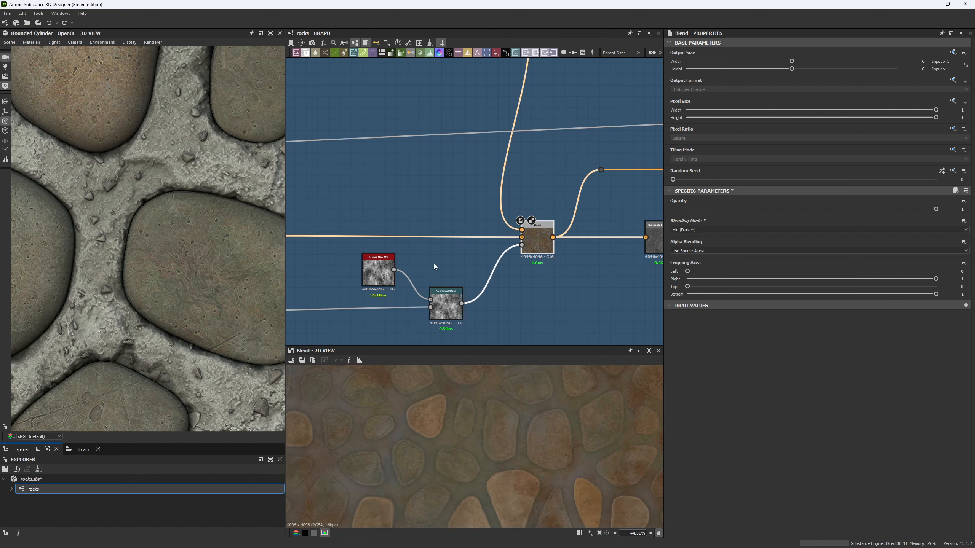
- Preview the Grunge Map 013, the Directional Warp that distorts it into the Blend's mask, and the warp's intensity input
middle_drag(419, 276, 476, 265)
scroll(469, 281, up, 3)
double_click(409, 240)
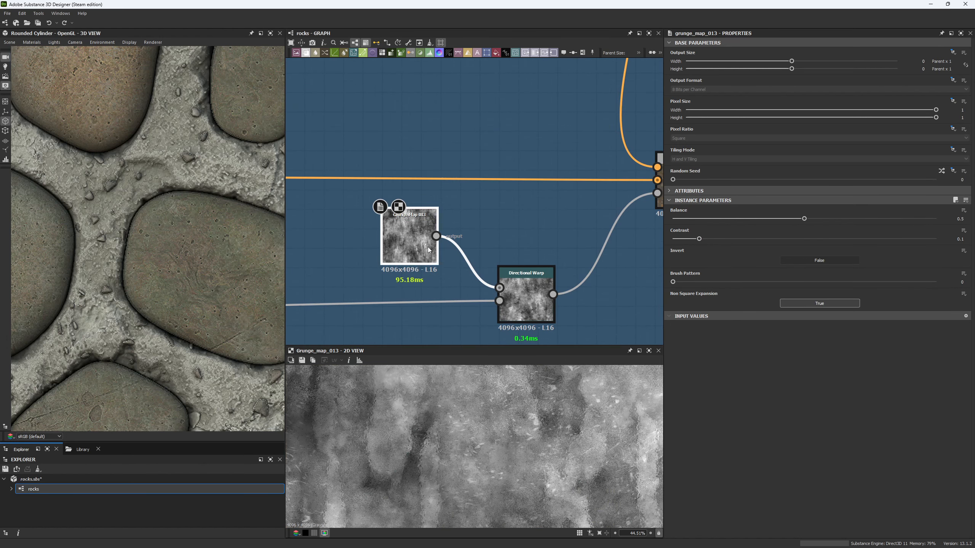
double_click(523, 301)
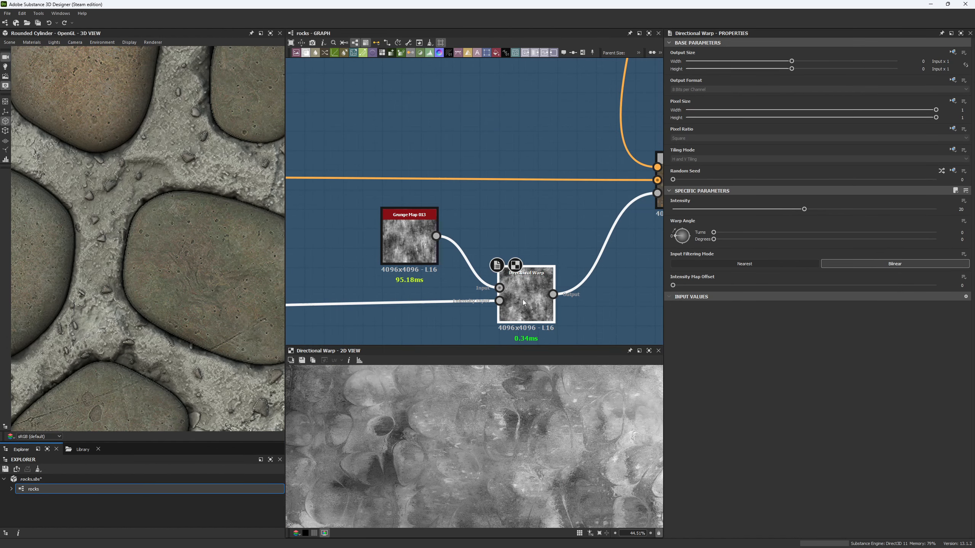
double_click(500, 300)
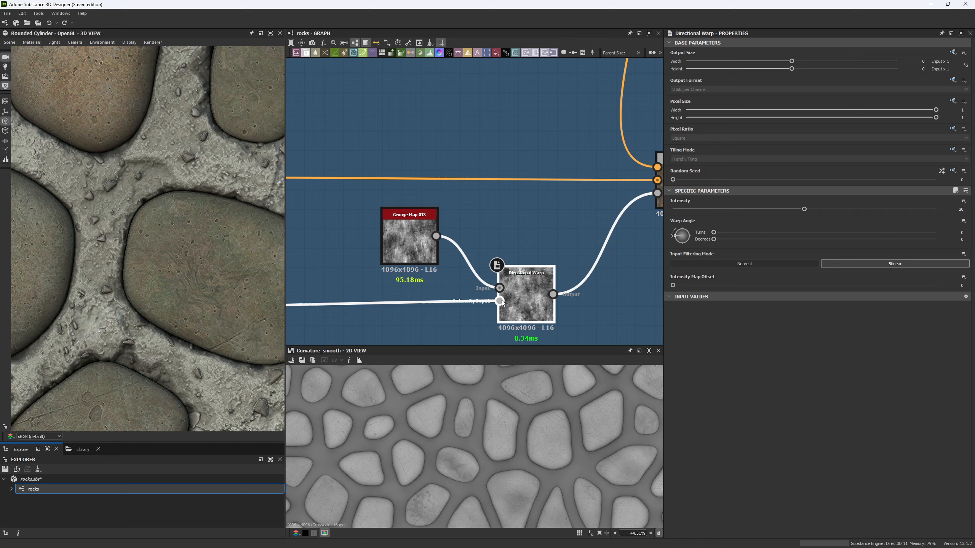
- Move the grayscale conversion node slightly closer to the black mask Blend it feeds
middle_drag(560, 267, 487, 269)
scroll(489, 272, down, 3)
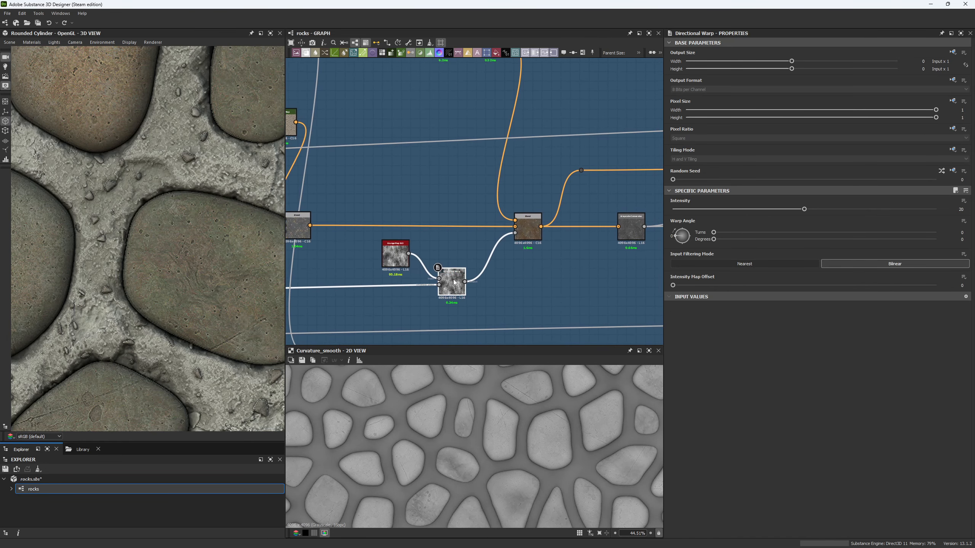
middle_drag(611, 247, 477, 277)
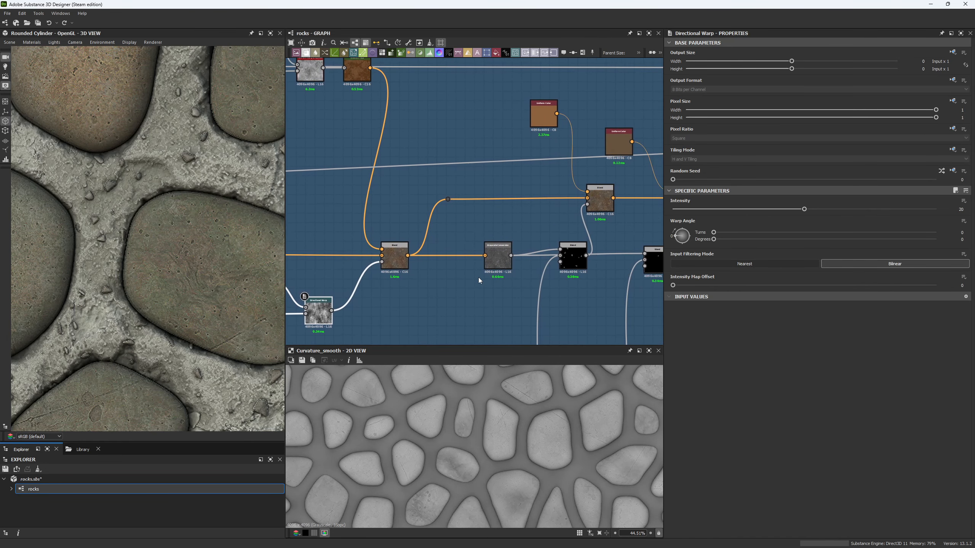
scroll(574, 261, down, 1)
middle_drag(577, 275, 552, 283)
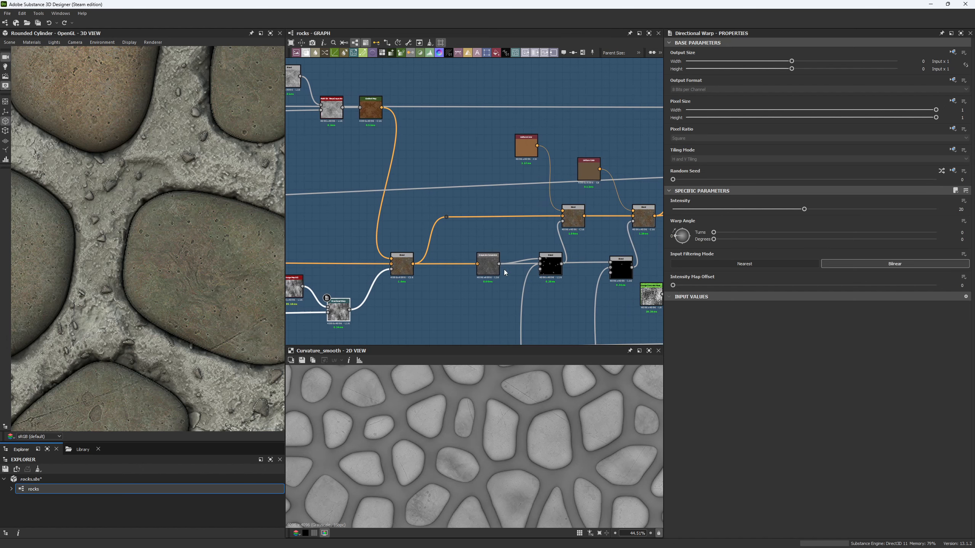
mouse_move(486, 262)
mouse_down()
mouse_move(494, 229)
mouse_move(495, 263)
mouse_up()
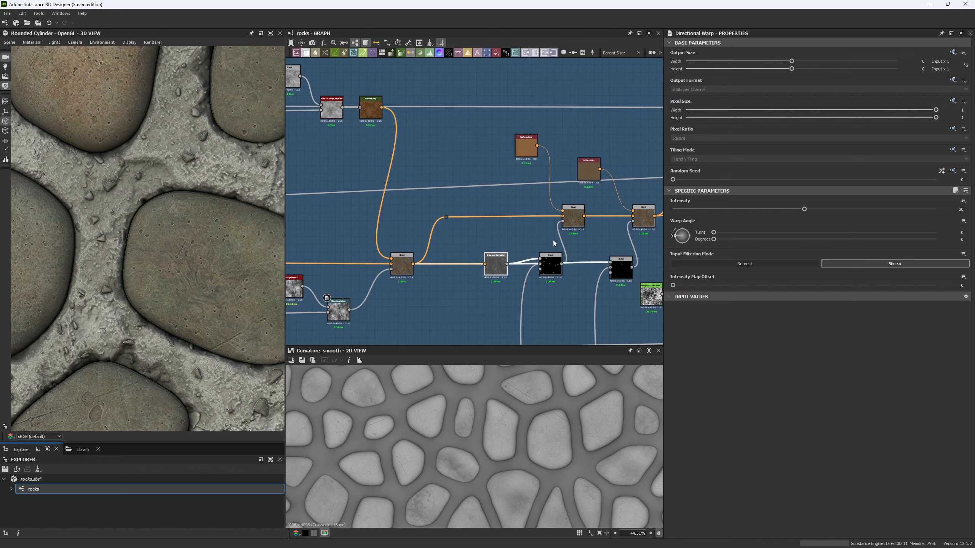
- Preview the Add Sub Blend with the orange-brown Uniform Color, compare it with the preceding Blend, and view its Multiply mask
middle_drag(553, 240, 498, 246)
scroll(518, 234, up, 2)
double_click(522, 228)
scroll(426, 412, up, 4)
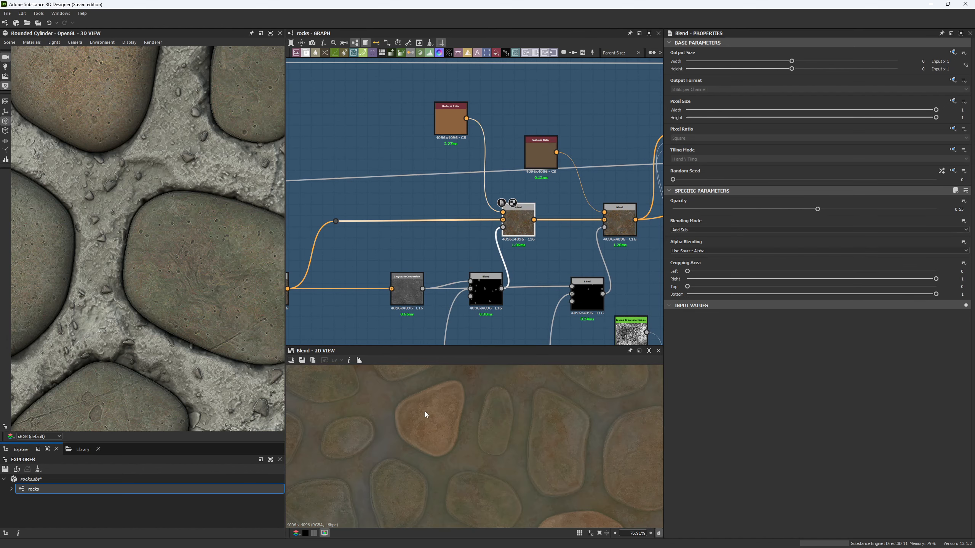
middle_drag(413, 265, 449, 260)
click(307, 284)
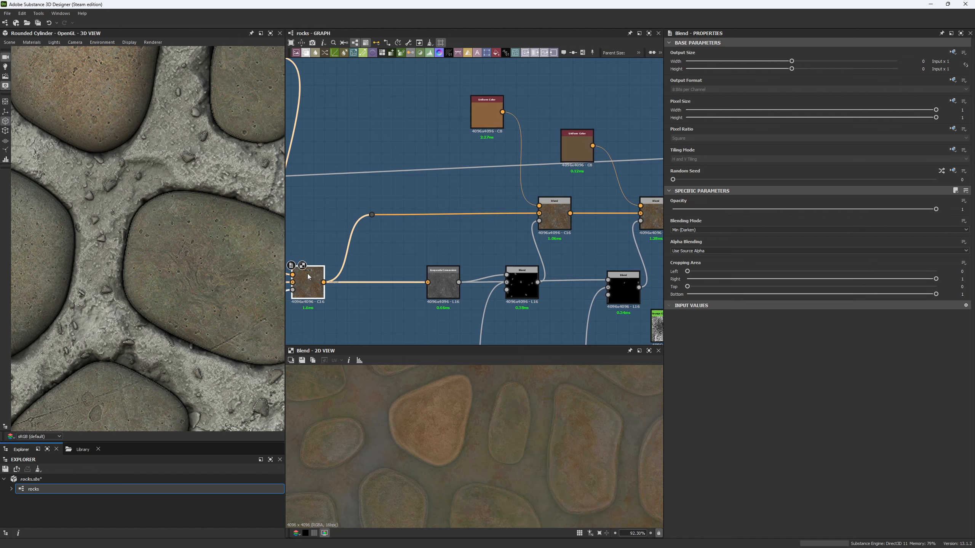
click(561, 222)
double_click(524, 279)
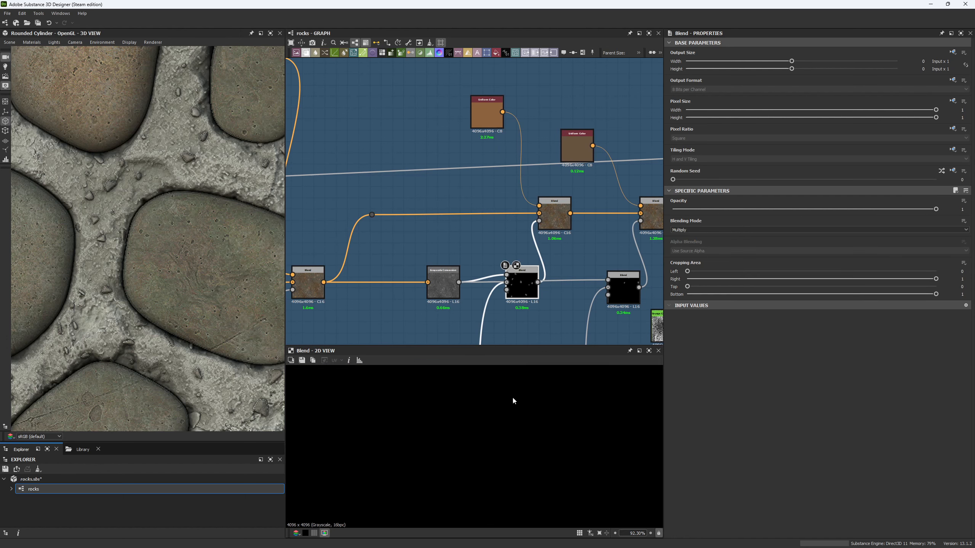
- Preview the Add Sub Blend and the preceding Min (Darken) Blend in 2D, and check the stones on the cylinder in 3D
scroll(512, 388, up, 5)
double_click(546, 223)
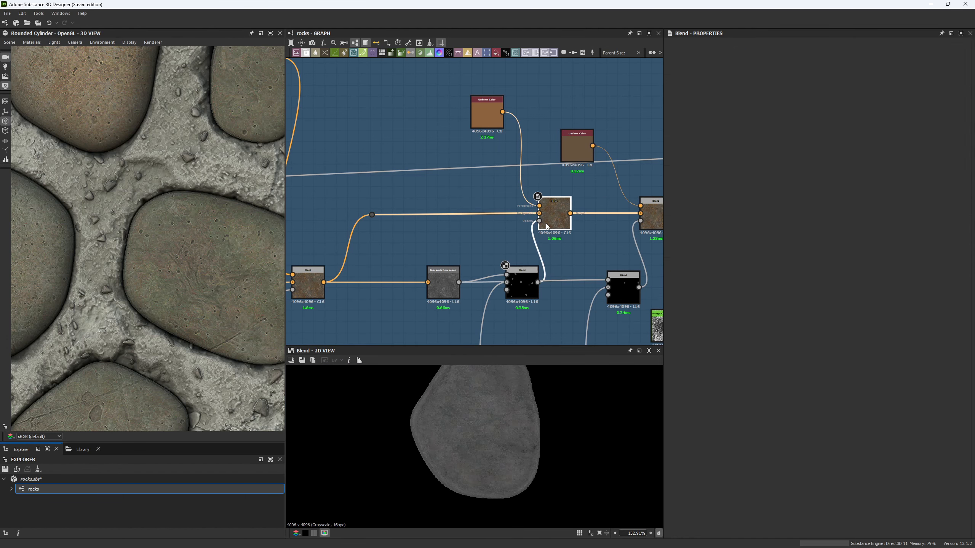
click(310, 298)
double_click(310, 298)
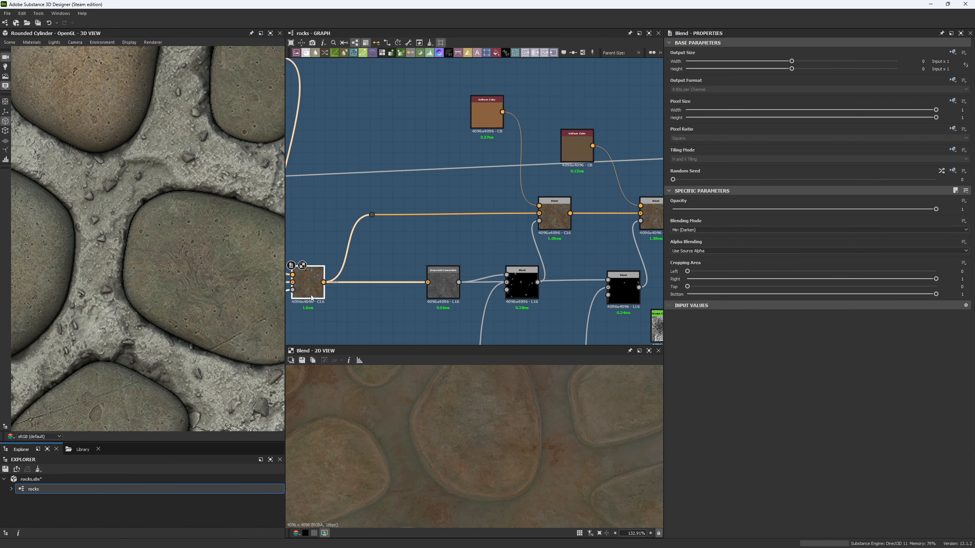
scroll(192, 282, down, 10)
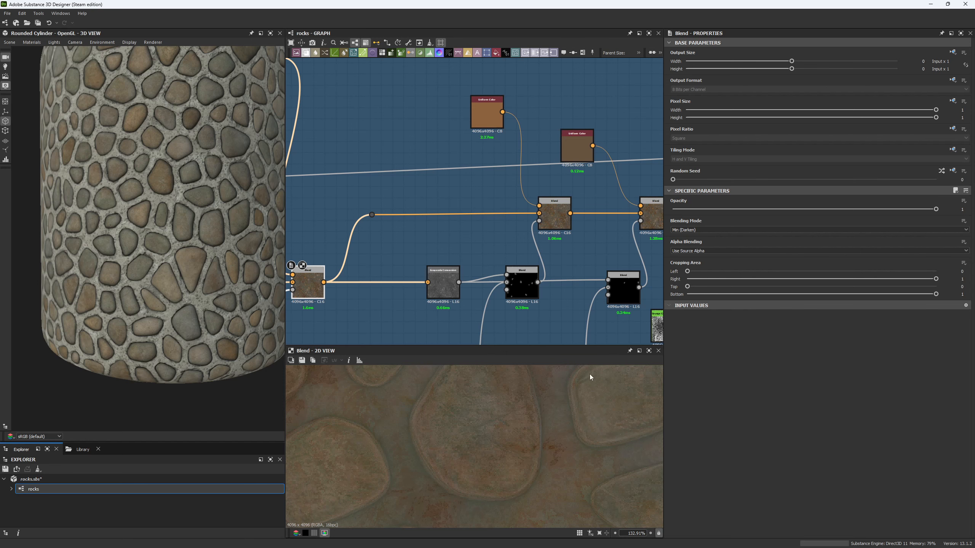
- Inspect the Min (Darken) Blend's stone colours across a maximized 2D preview, and restore the normal layout
click(649, 350)
scroll(529, 365, up, 5)
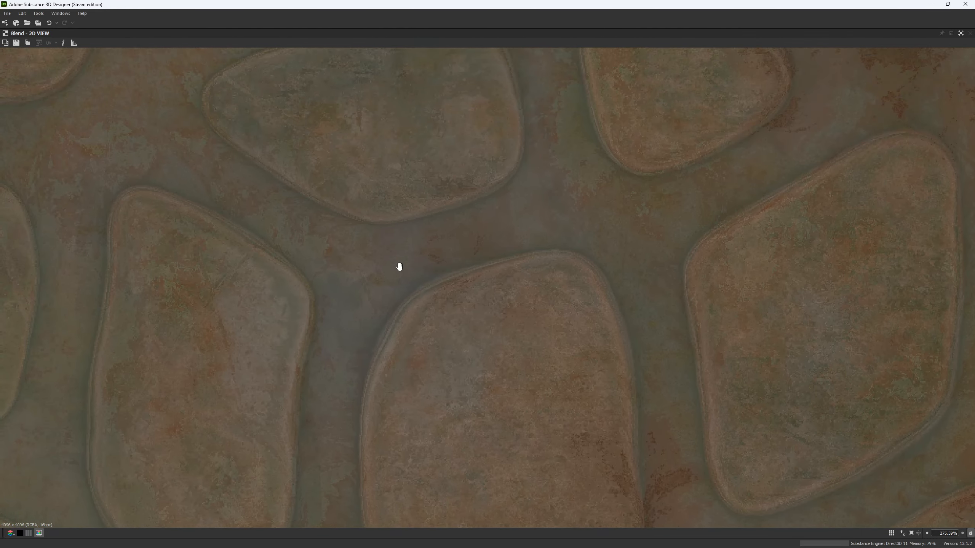
scroll(425, 295, down, 5)
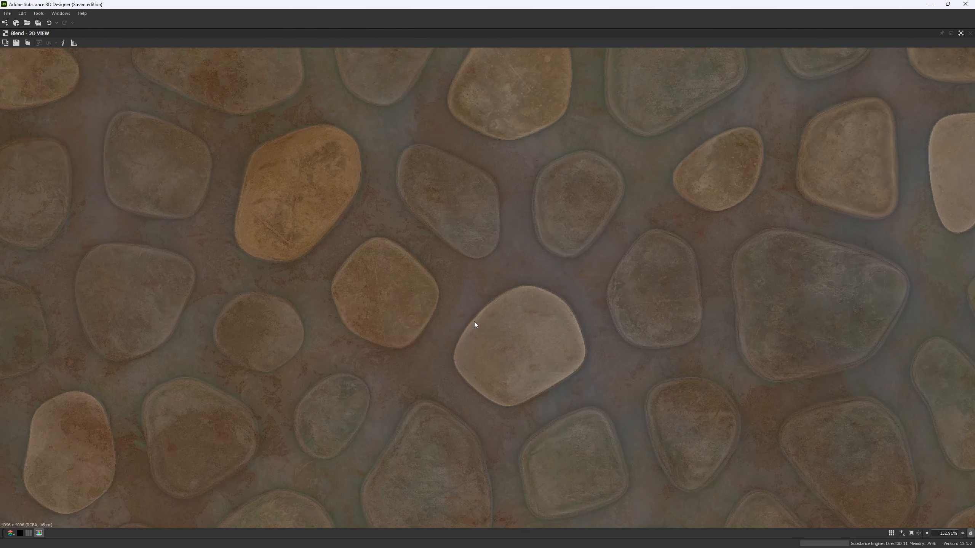
middle_drag(477, 324, 329, 171)
scroll(560, 279, up, 1)
click(961, 33)
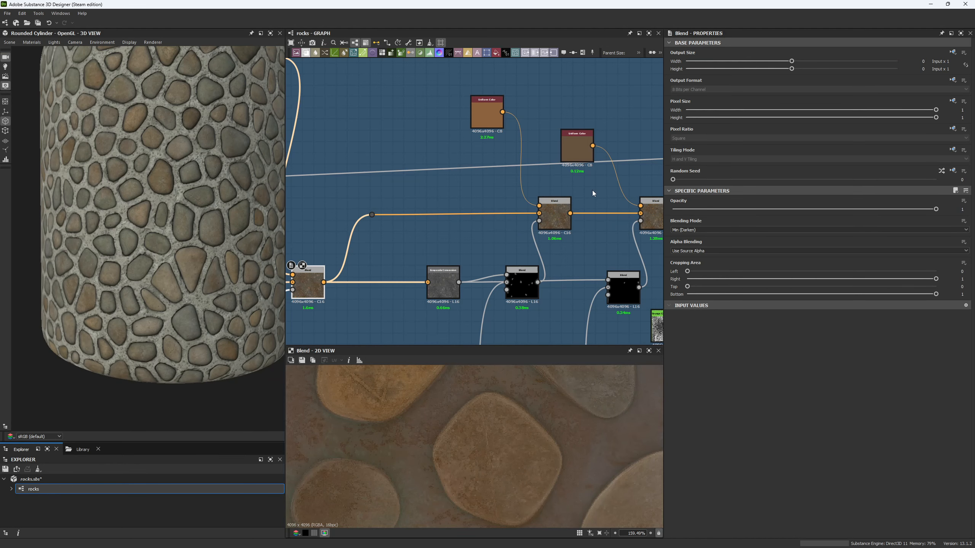
- Compare the Add Sub Blend, its Multiply mask and the preceding Min (Darken) Blend in the 2D preview
double_click(556, 216)
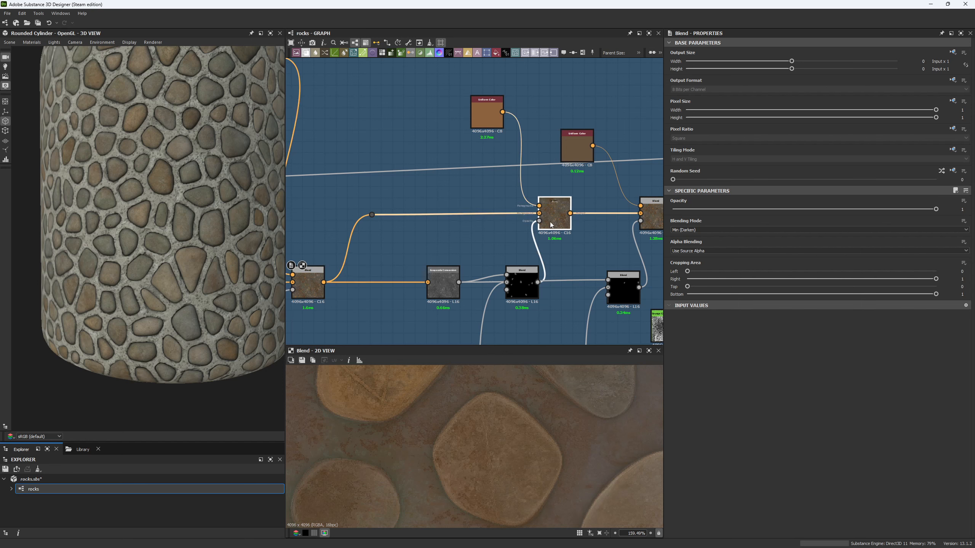
scroll(505, 413, down, 5)
click(308, 285)
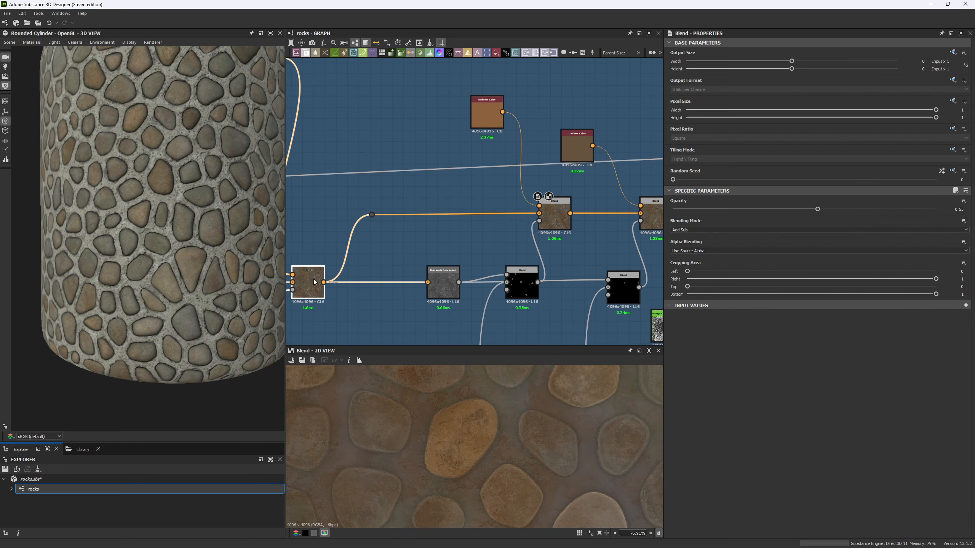
double_click(524, 275)
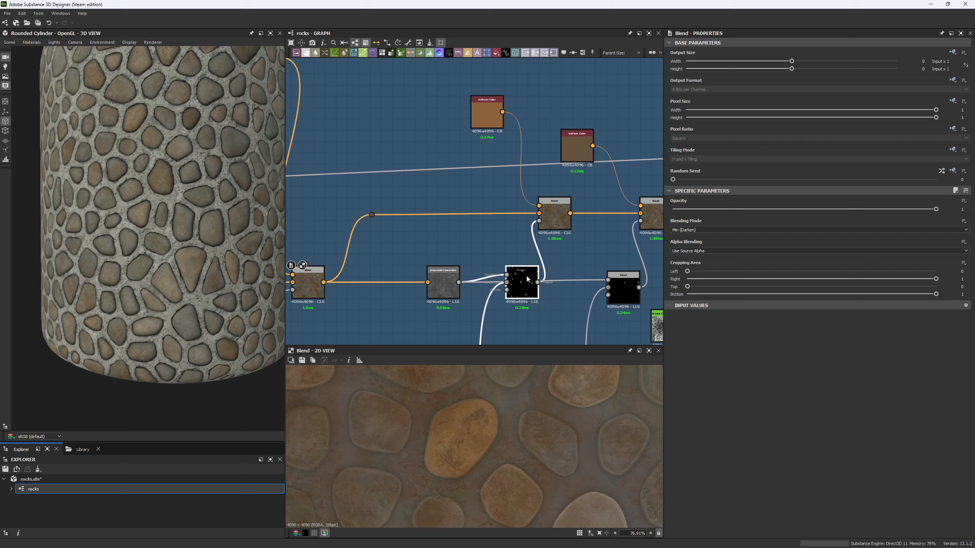
scroll(490, 418, up, 3)
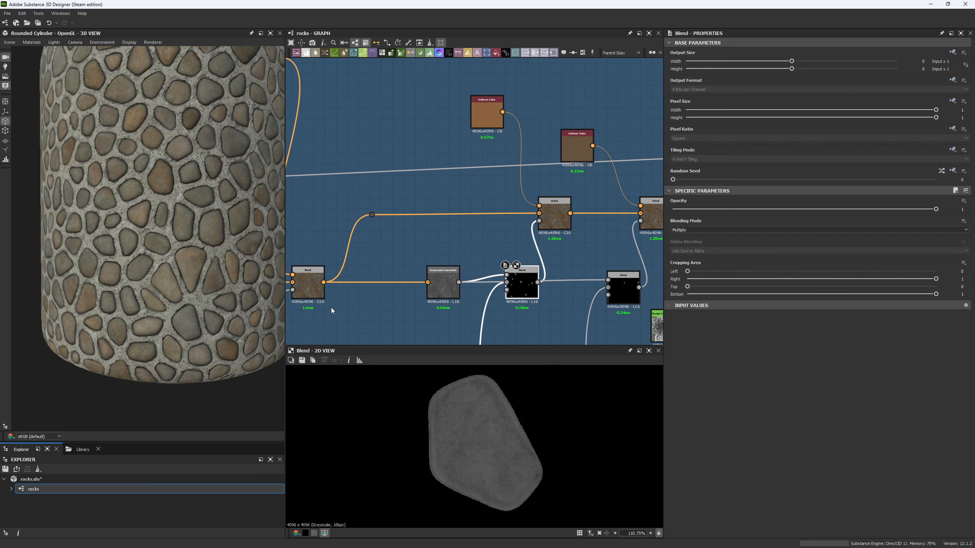
double_click(309, 286)
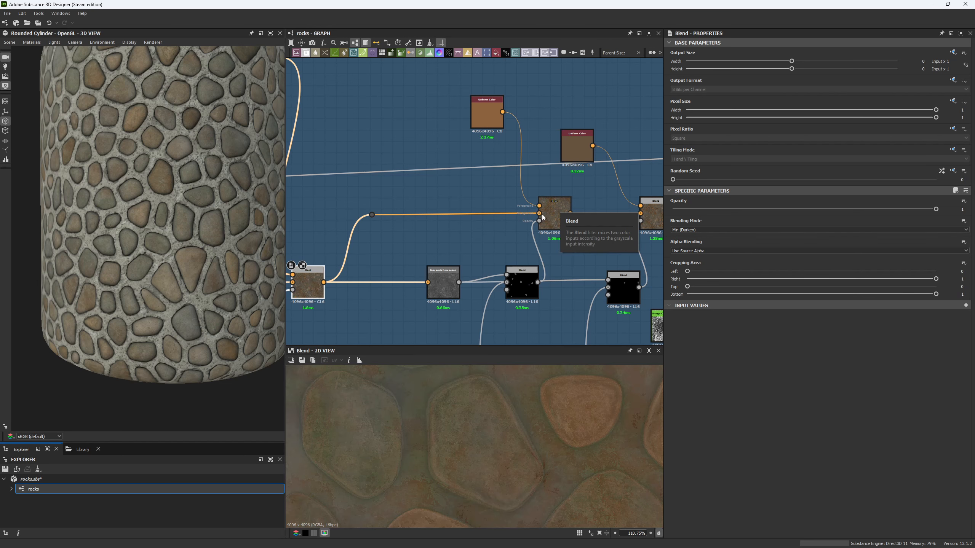
- Move the Grayscale Conversion node slightly farther from the Multiply mask Blend it feeds, and inspect its output up close
drag(447, 276, 424, 275)
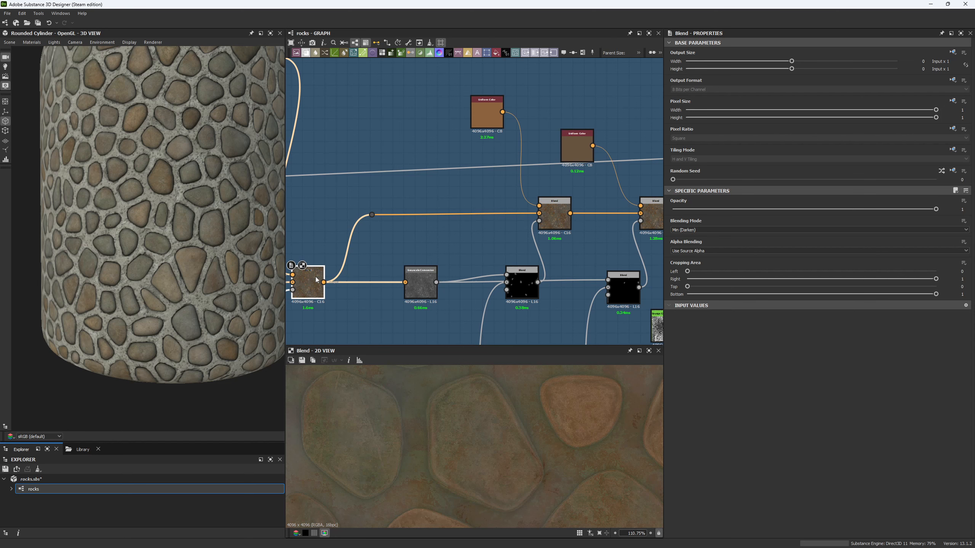
double_click(418, 276)
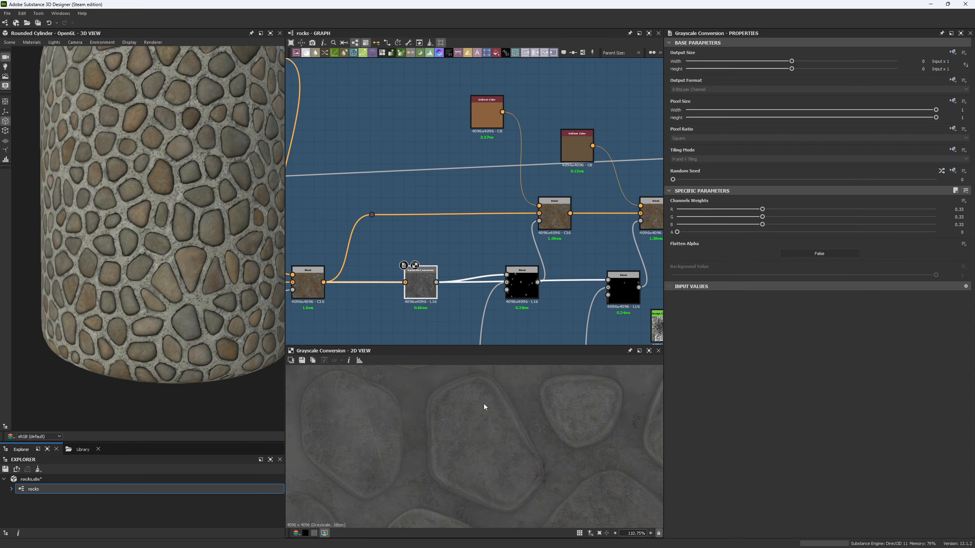
scroll(465, 404, up, 5)
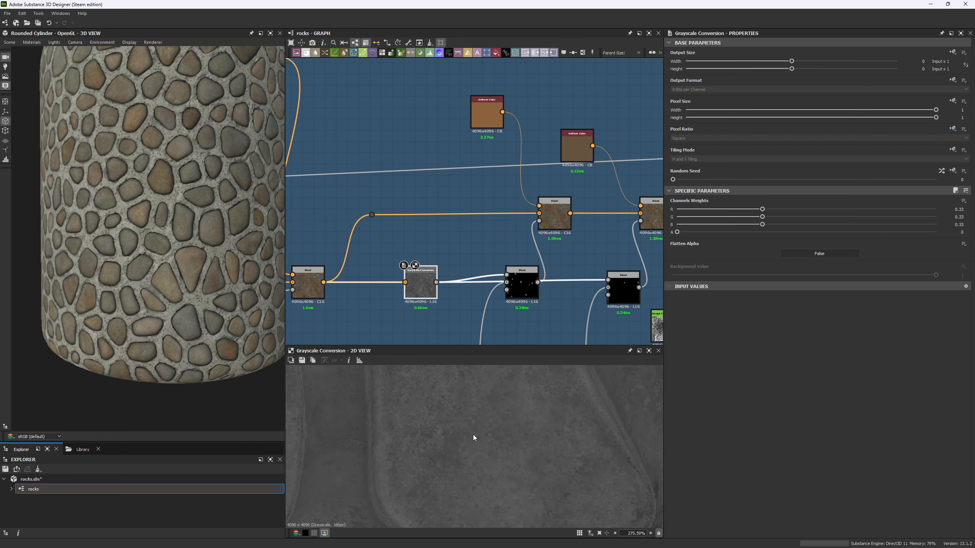
scroll(473, 440, down, 4)
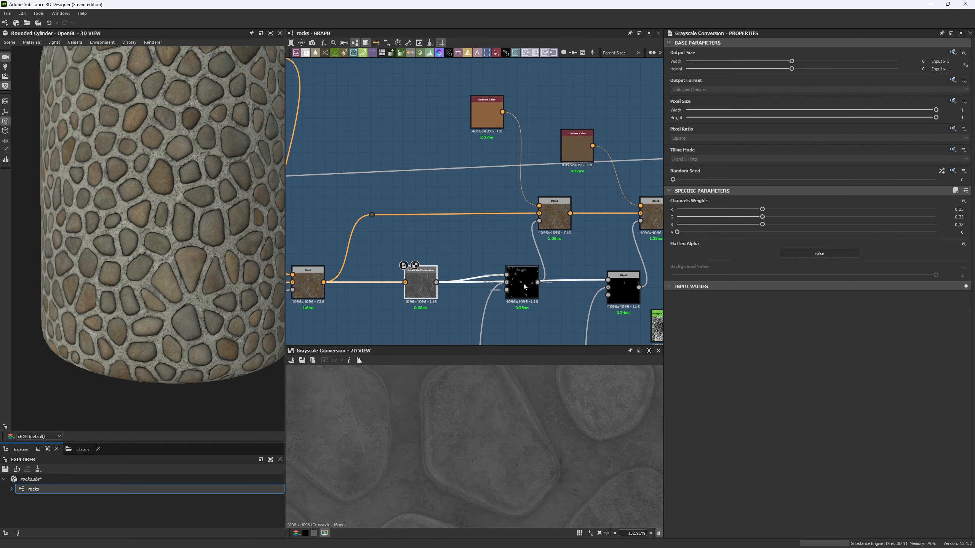
- Trace the mask connections back to the rows of black mask nodes, and examine the orange-tinted stones up close in 3D
scroll(523, 282, down, 4)
middle_drag(523, 282, 617, 191)
scroll(526, 203, up, 1)
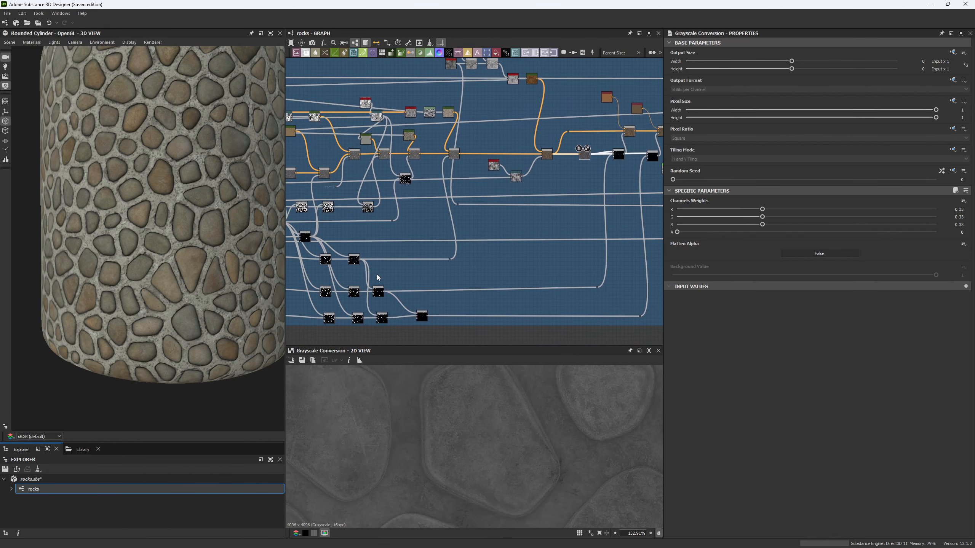
middle_drag(377, 278, 500, 277)
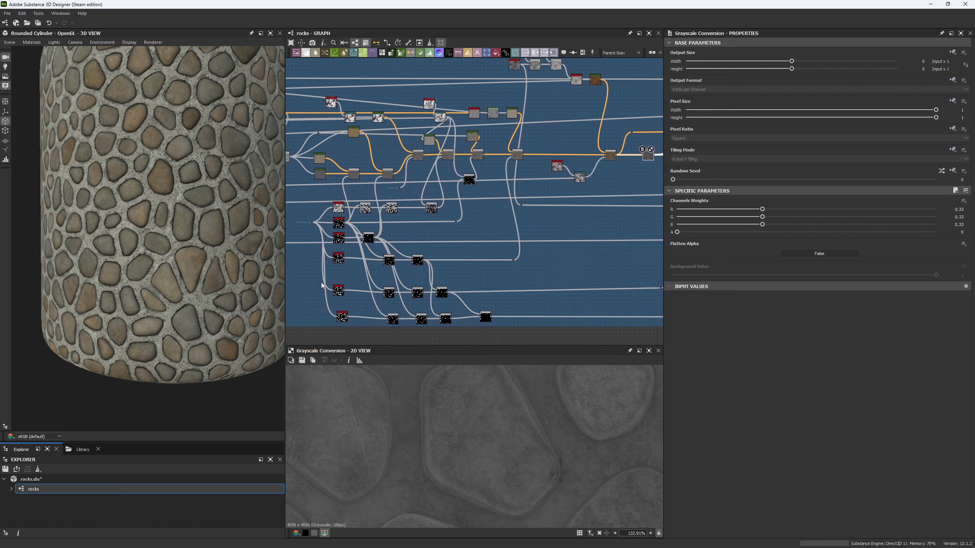
scroll(171, 281, down, 3)
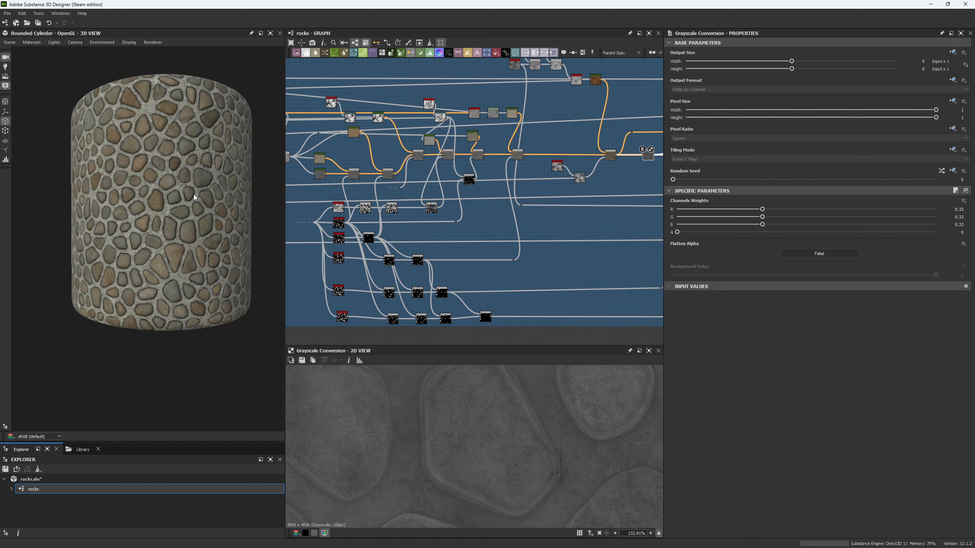
drag(238, 241, 187, 245)
scroll(219, 413, up, 10)
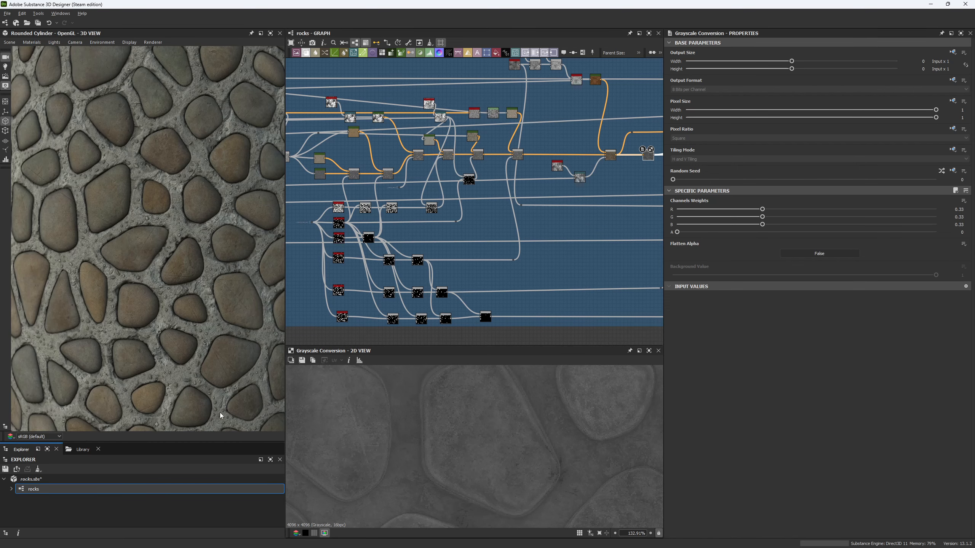
drag(154, 308, 235, 265)
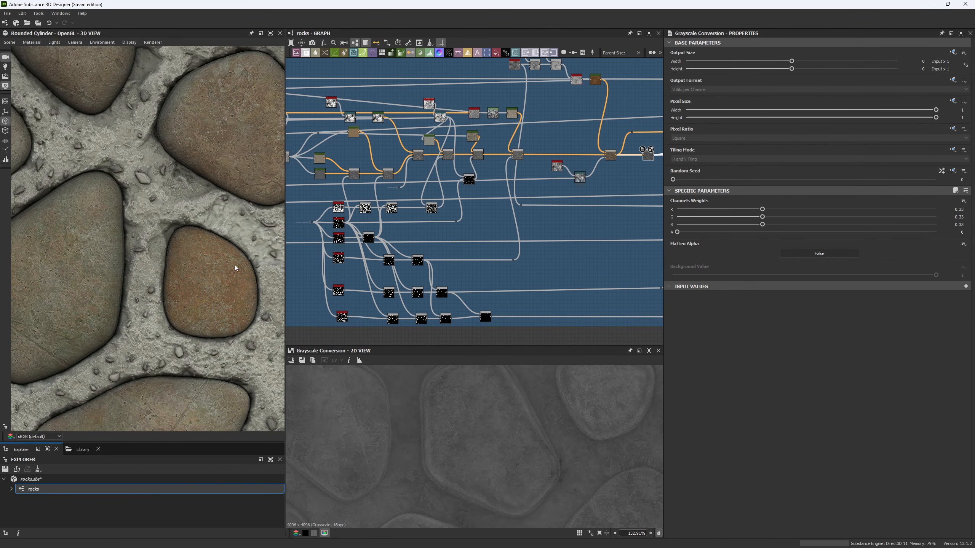
- Preview the Add Sub Blend and the orange-brown Uniform Color that tints its masked stones
scroll(212, 326, down, 3)
middle_drag(659, 254, 421, 271)
middle_drag(458, 227, 536, 225)
middle_drag(454, 199, 473, 231)
scroll(474, 212, up, 5)
click(479, 210)
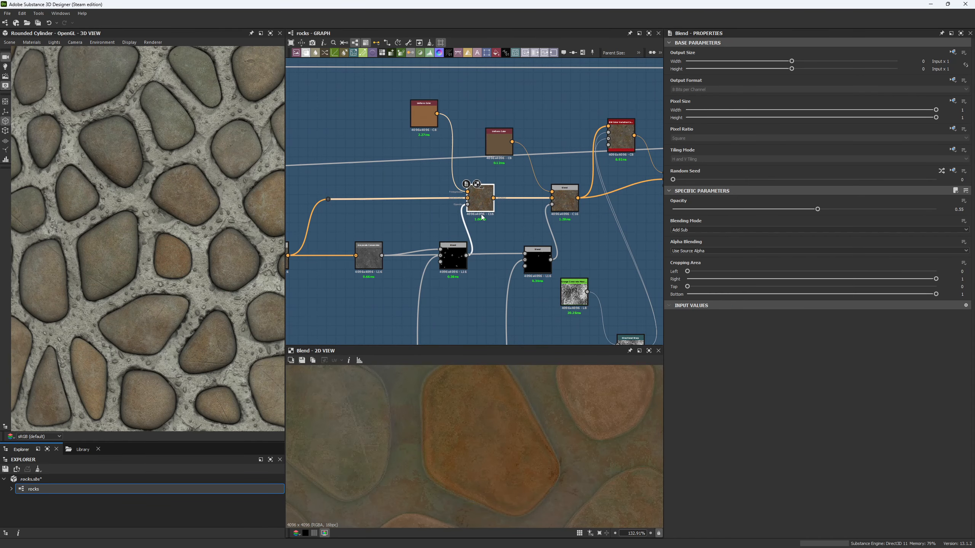
scroll(407, 458, down, 3)
click(418, 121)
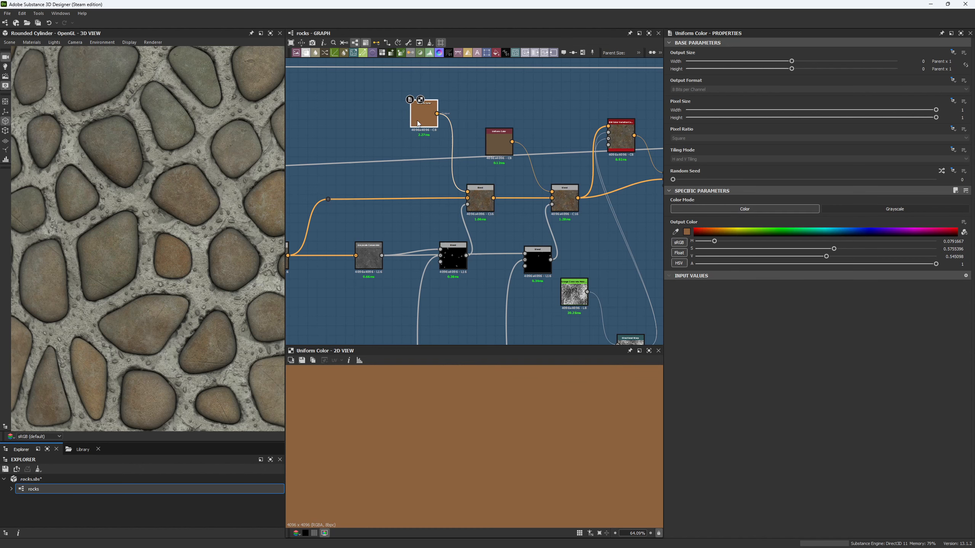
- Try the Add Sub Blend at opacity 0 and undo the change
click(478, 200)
drag(687, 209, 663, 208)
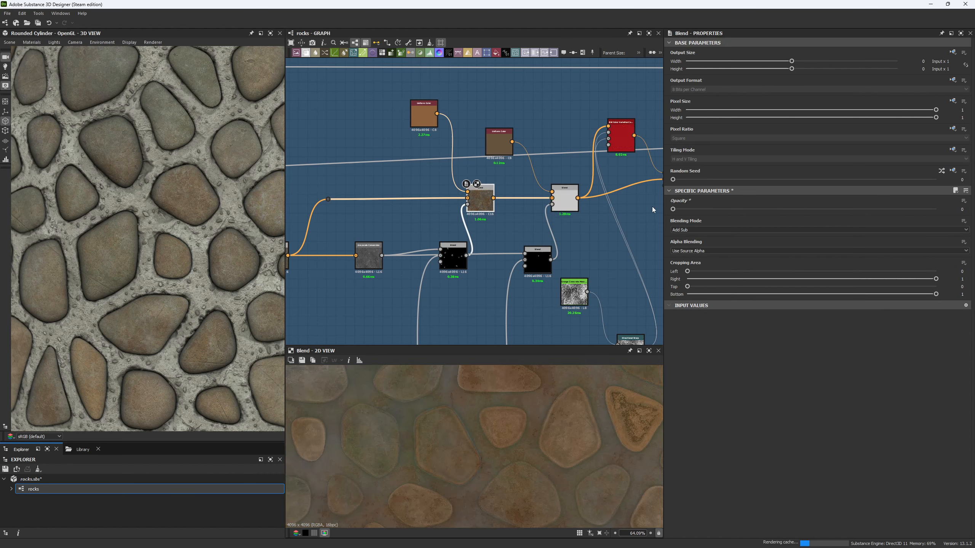
key(ctrl+z)
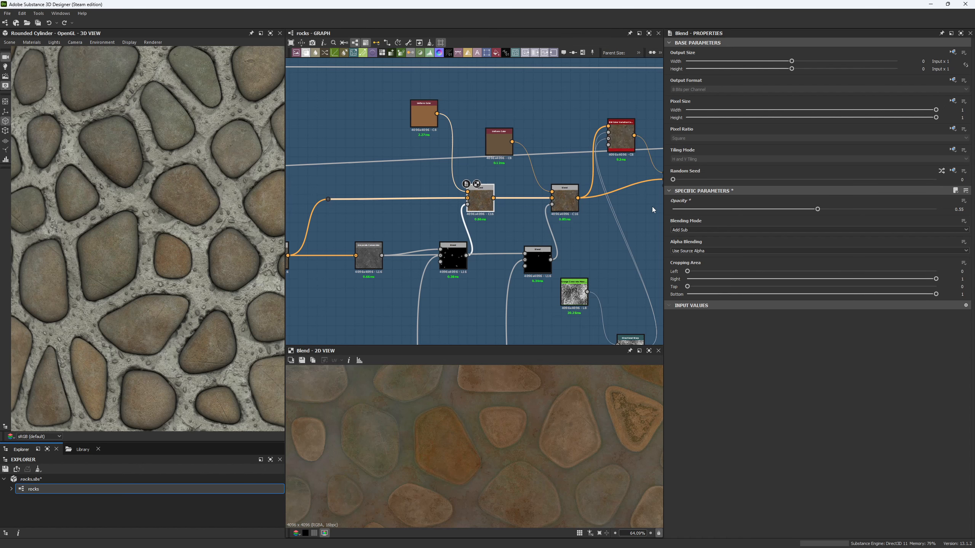
- Try the Add Sub Blend at opacity 1, examine the tinted stones near and far in 3D, and undo the change
drag(927, 209, 953, 208)
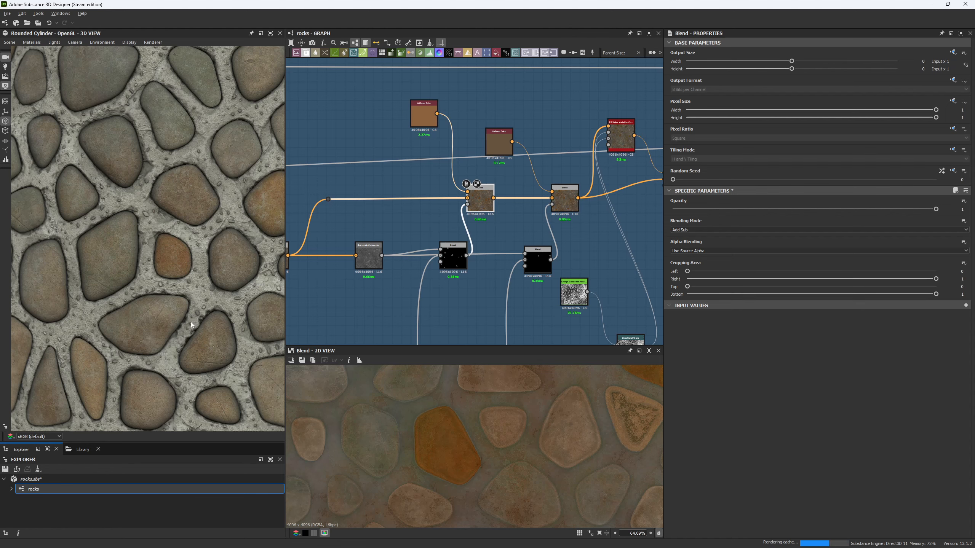
scroll(191, 322, down, 5)
scroll(189, 322, down, 4)
scroll(201, 328, up, 4)
scroll(201, 328, down, 6)
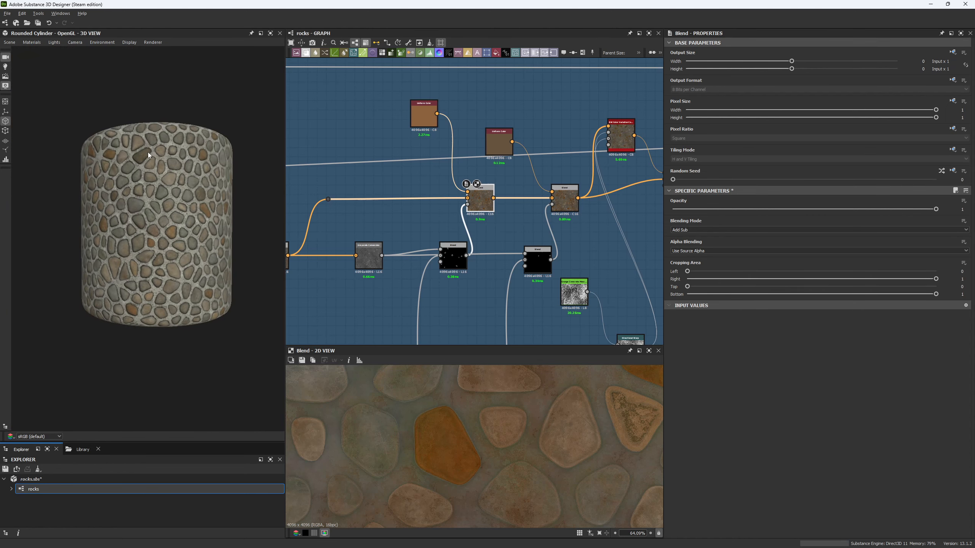
scroll(147, 152, up, 10)
scroll(188, 309, up, 2)
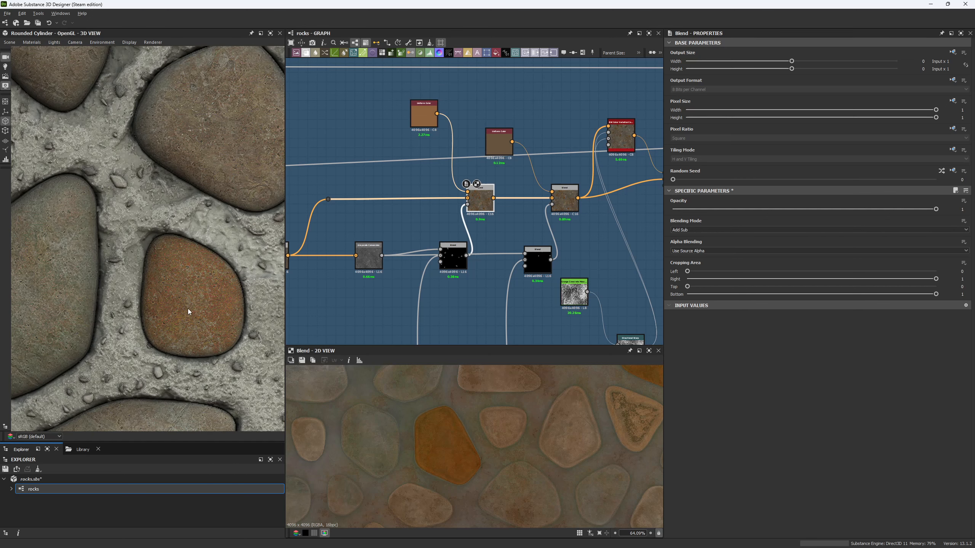
scroll(198, 327, up, 3)
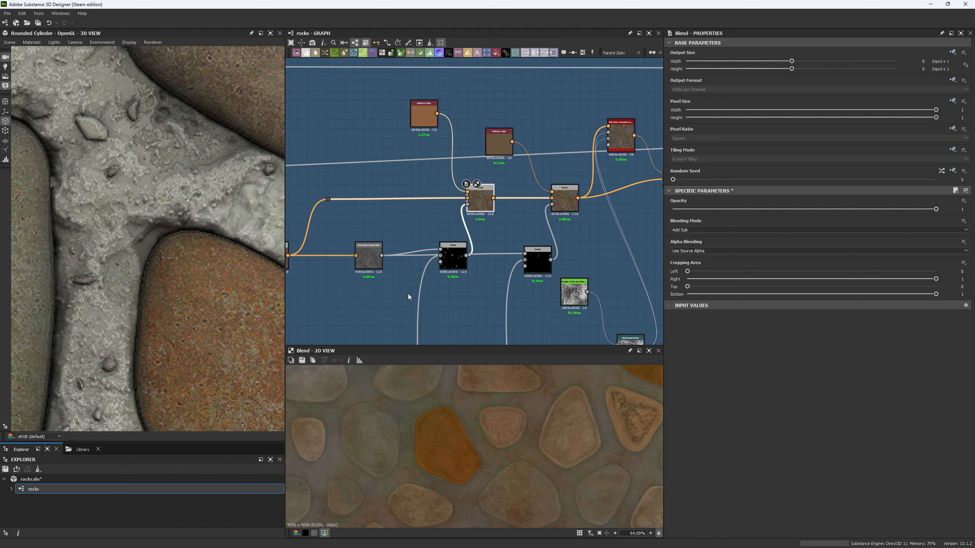
key(ctrl+z)
- Preview the Grayscale Conversion output and the two Multiply mask Blends it feeds
middle_drag(459, 276, 449, 271)
click(357, 252)
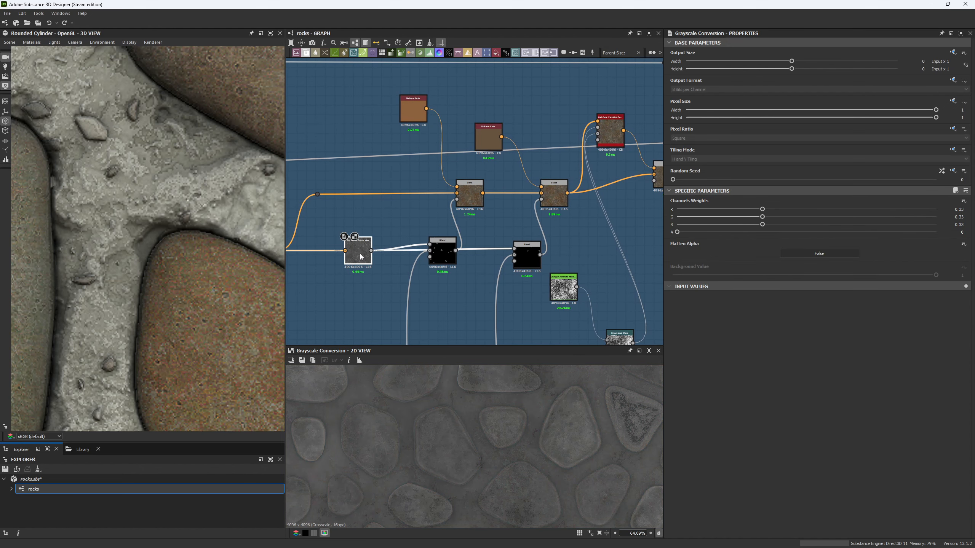
click(442, 252)
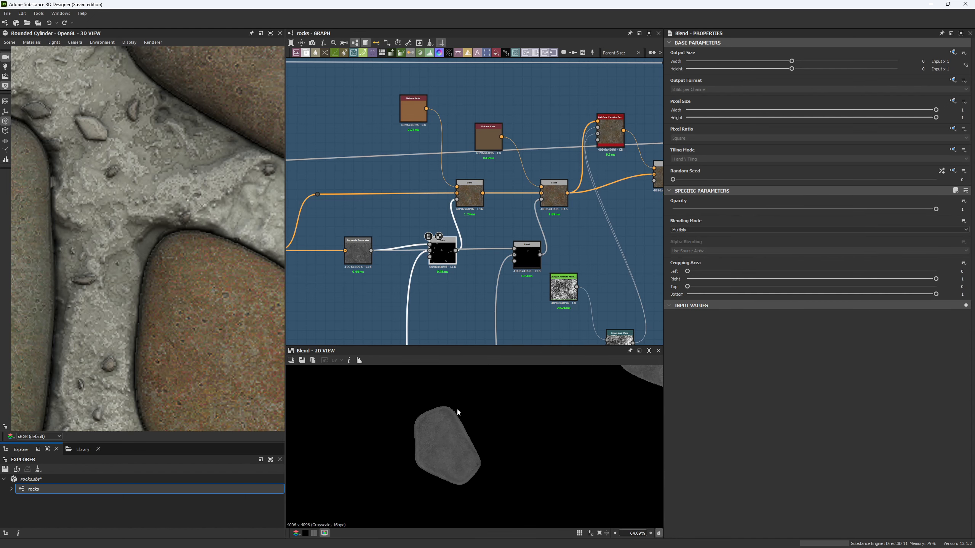
middle_drag(483, 263, 434, 257)
click(482, 240)
scroll(517, 454, down, 5)
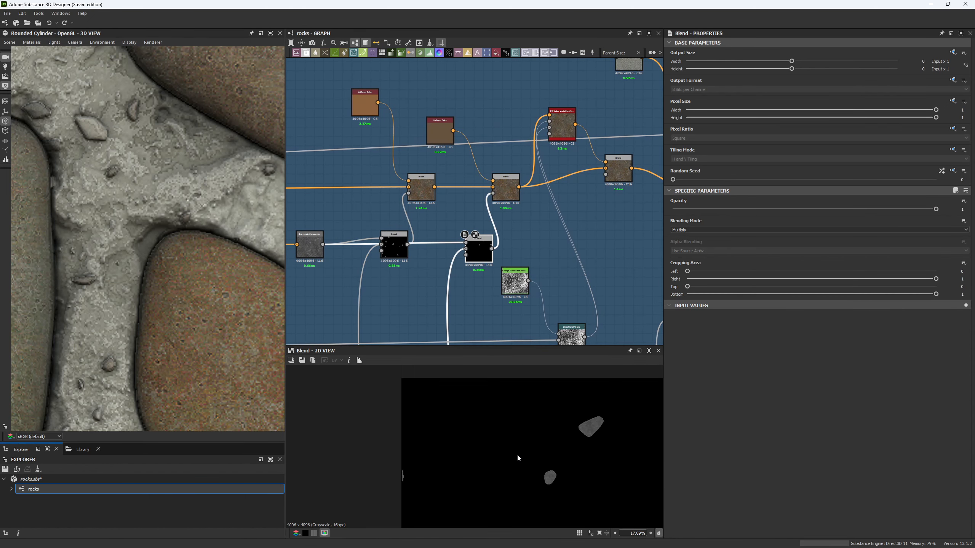
- Preview the first Multiply mask in full, show the second mask's properties, and review the whole cylinder in 3D
click(400, 254)
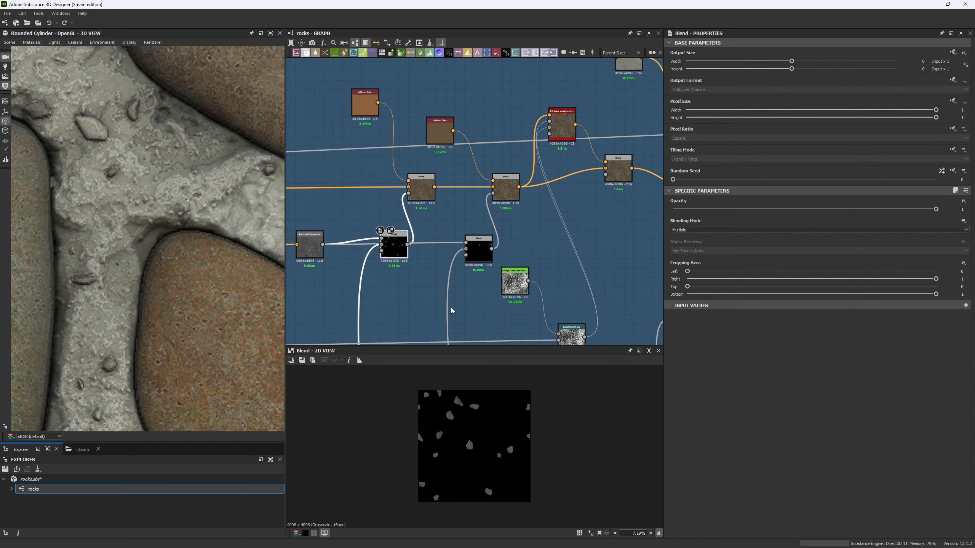
click(469, 258)
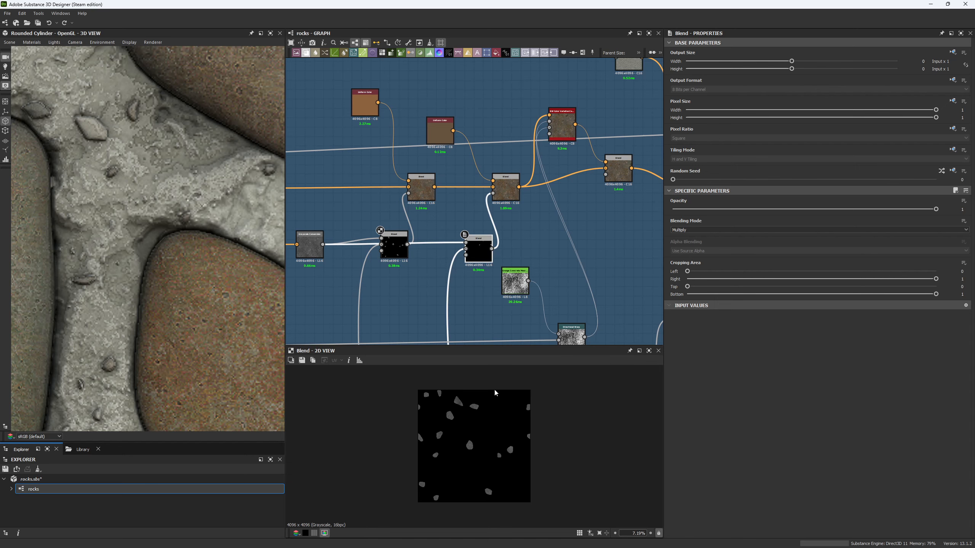
scroll(190, 359, down, 10)
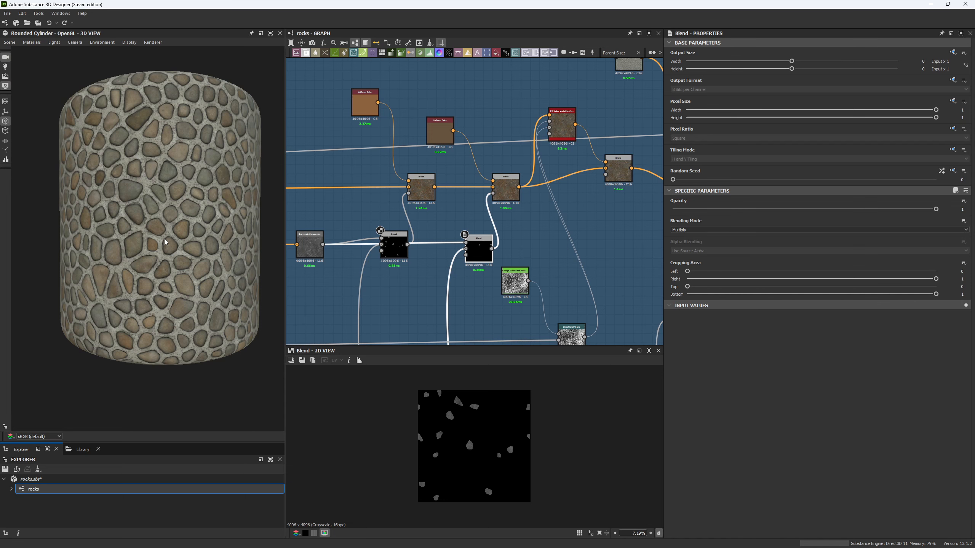
middle_drag(318, 208, 471, 221)
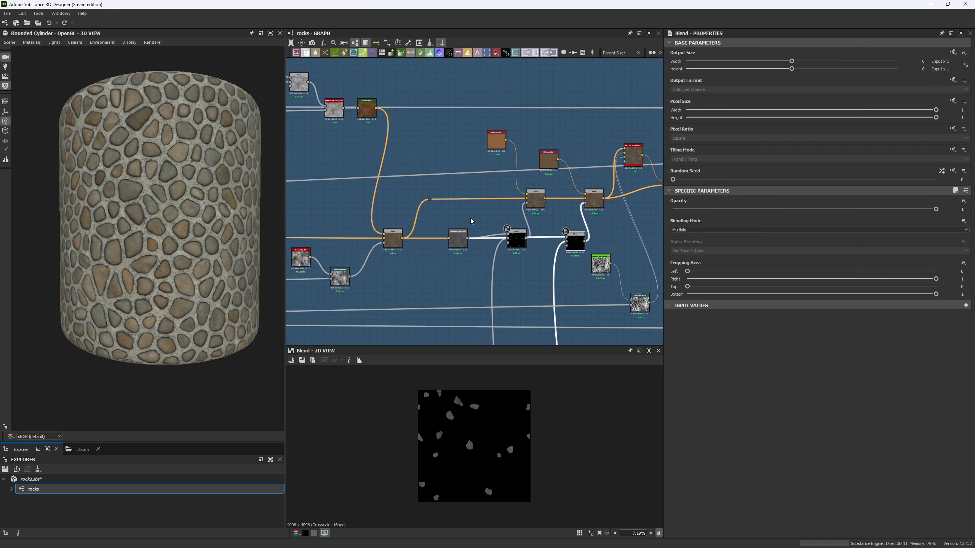
- Preview the lower of the two stacked Gradient Maps near the start of the colour chain
scroll(471, 221, down, 10)
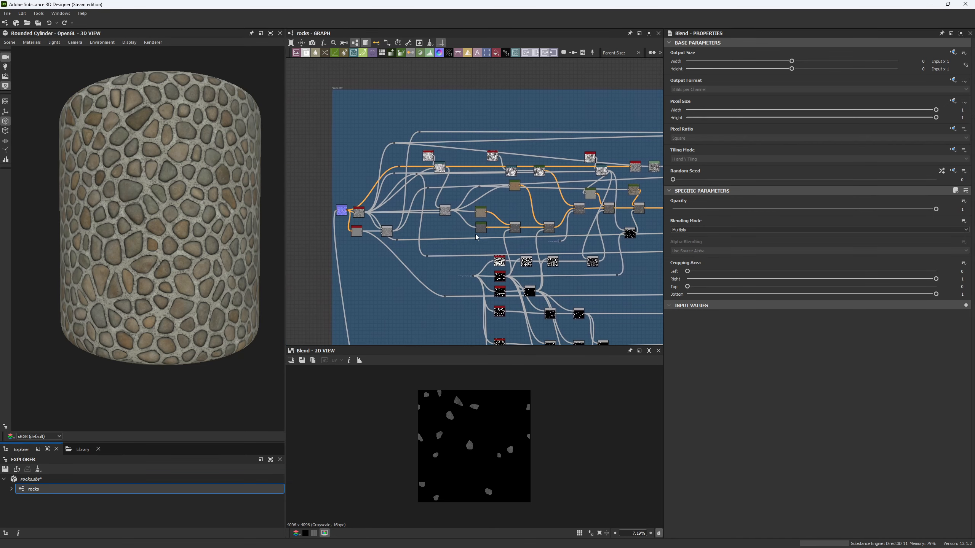
scroll(475, 236, up, 3)
click(478, 222)
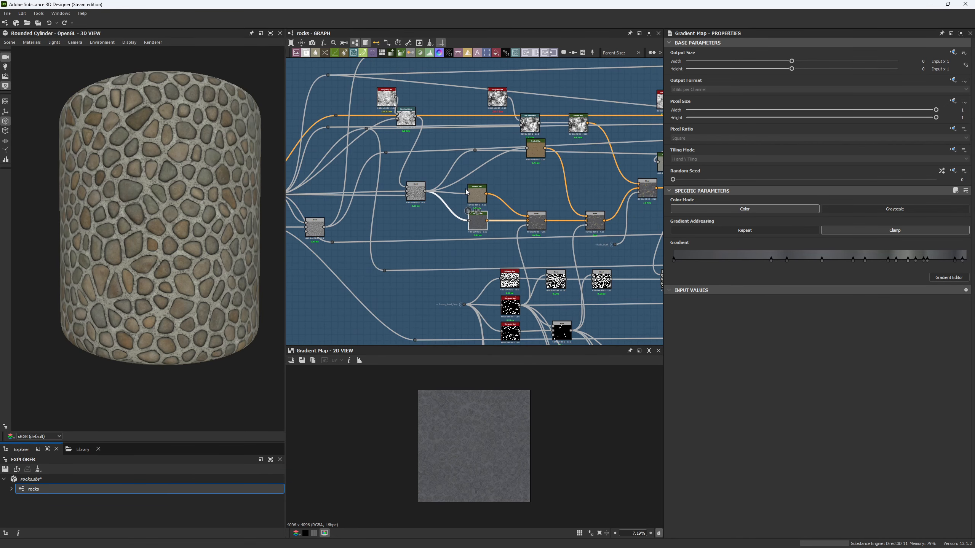
- Compare the outputs of the two consecutive Add Sub Blends close up on a single tinted stone
middle_drag(536, 259, 400, 242)
scroll(399, 243, down, 6)
middle_drag(539, 226, 480, 237)
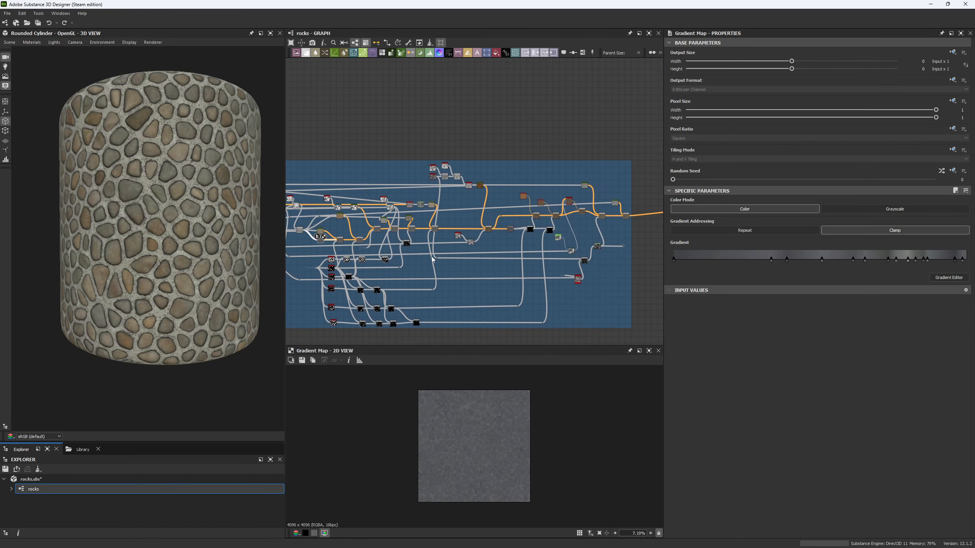
scroll(481, 236, up, 4)
scroll(480, 238, up, 5)
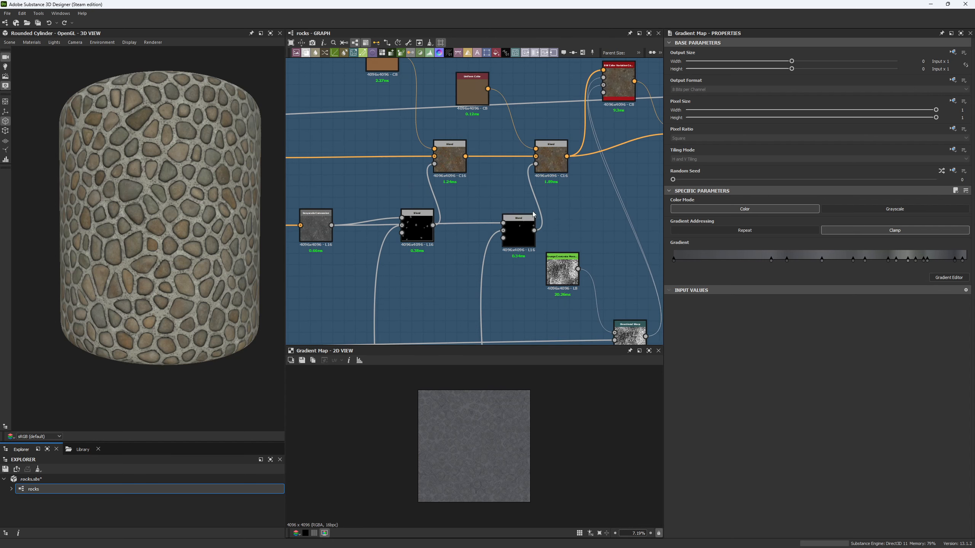
click(504, 214)
scroll(439, 461, up, 2)
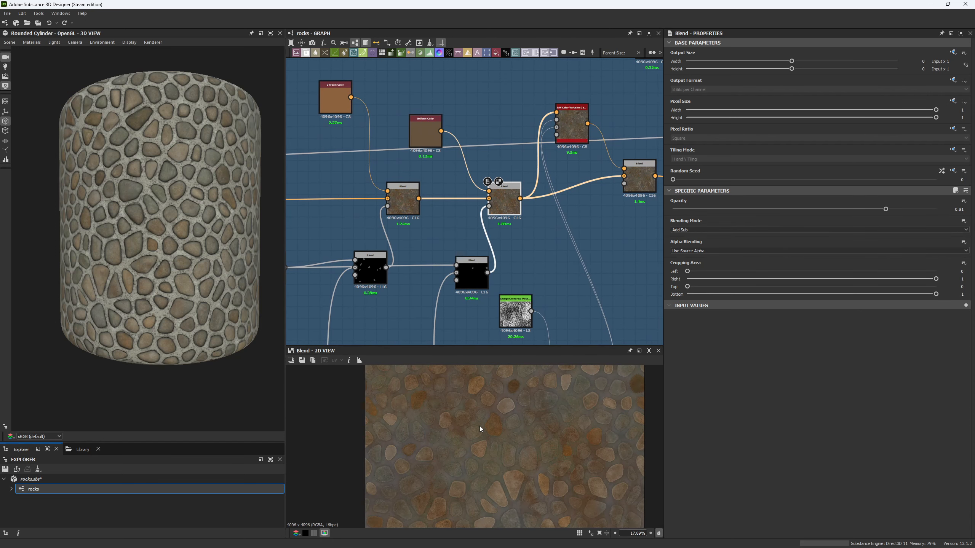
click(400, 206)
scroll(519, 389, up, 5)
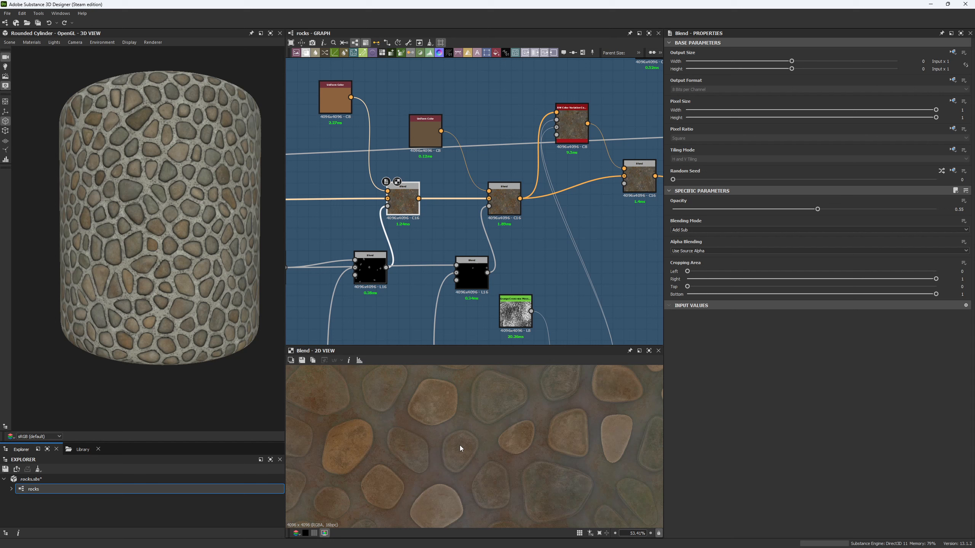
scroll(460, 448, up, 3)
click(504, 203)
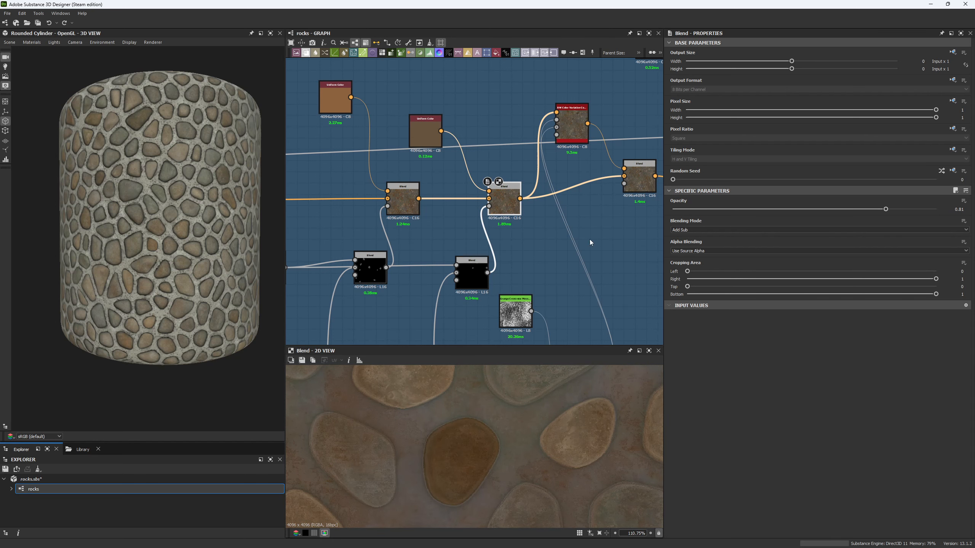
- Nudge the Copy Blend after the colour variation node into line, and preview the BW Color Variation Complementary node with its settings
middle_drag(574, 229, 451, 202)
drag(508, 154, 520, 172)
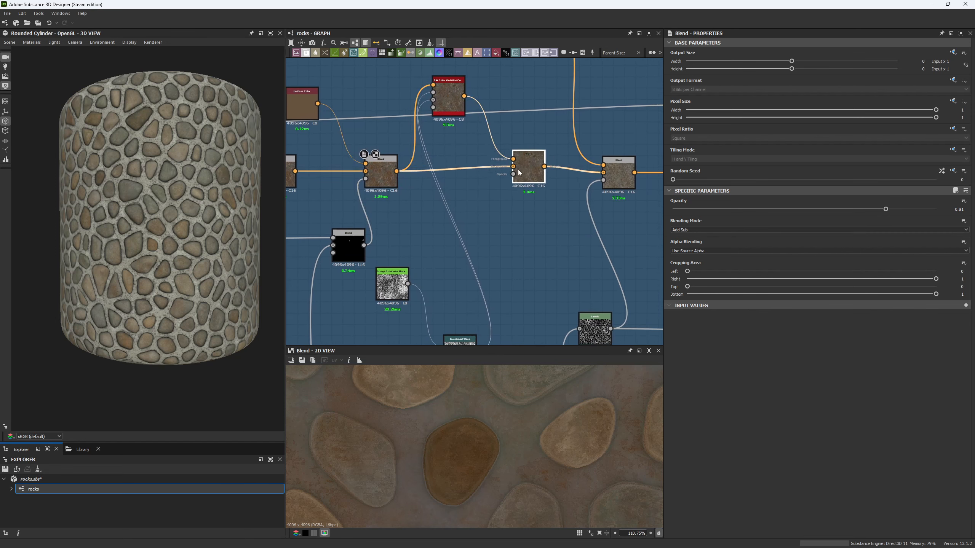
scroll(499, 208, down, 3)
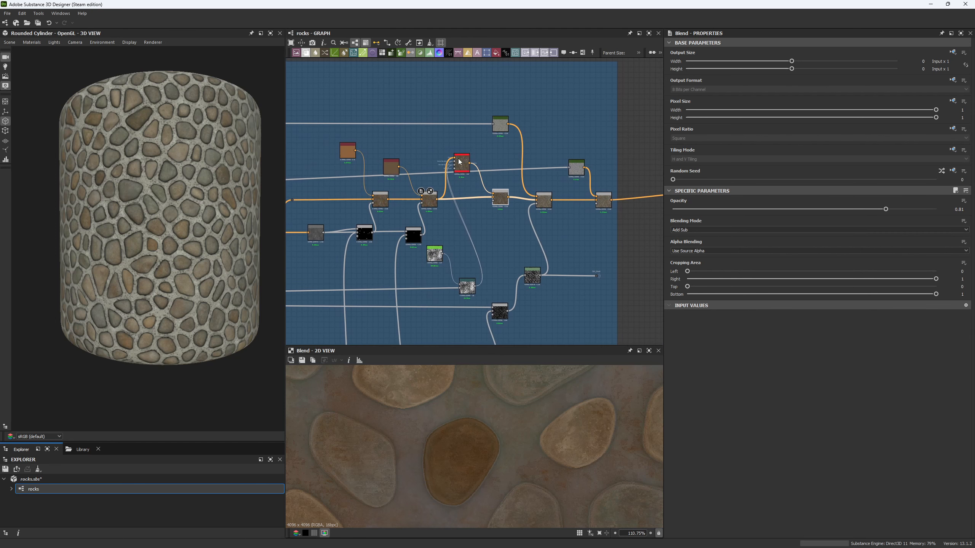
scroll(462, 158, up, 3)
scroll(461, 158, up, 2)
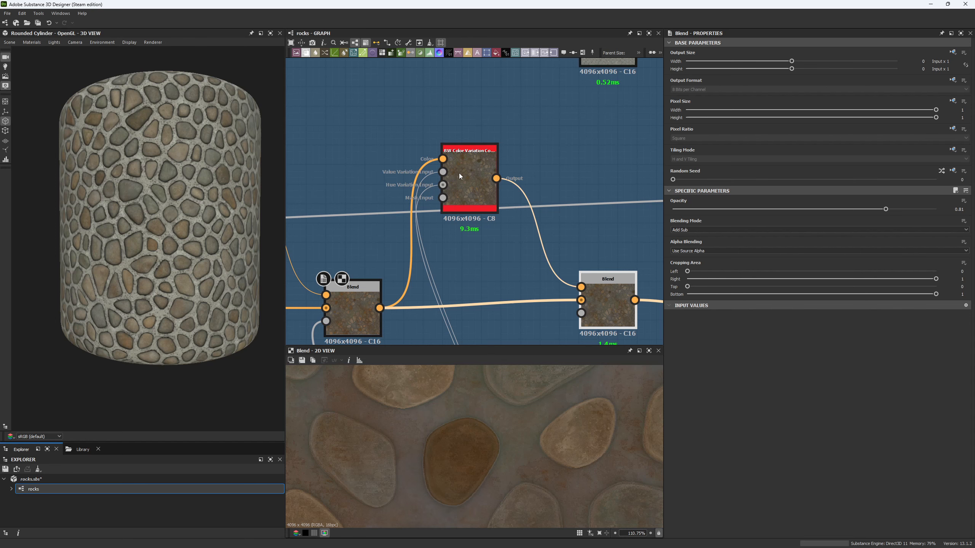
click(459, 188)
middle_drag(513, 132, 535, 174)
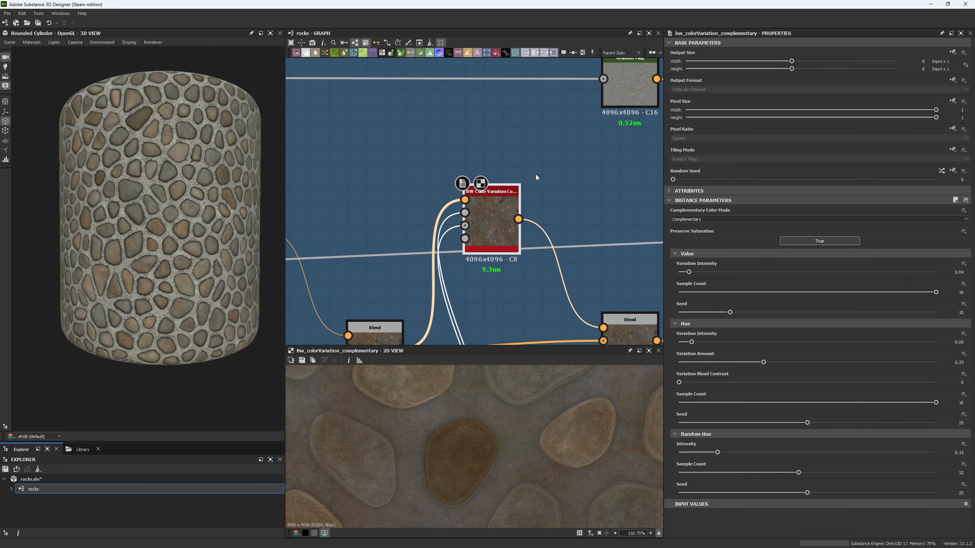
- Duplicate the BW Color Variation Complementary node above the original and set the copy's Value Variation Intensity to 0.4
key(ctrl+d)
drag(426, 172, 449, 151)
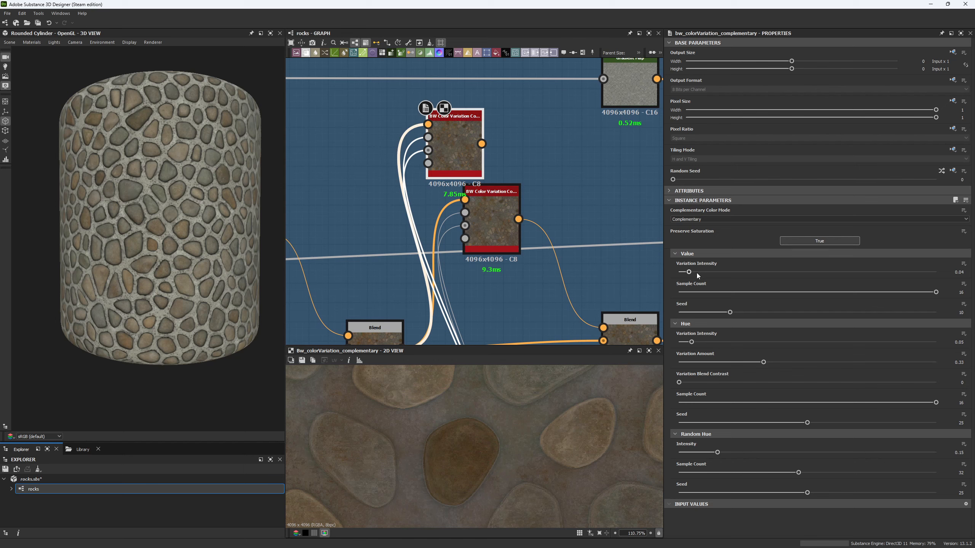
drag(696, 273, 781, 282)
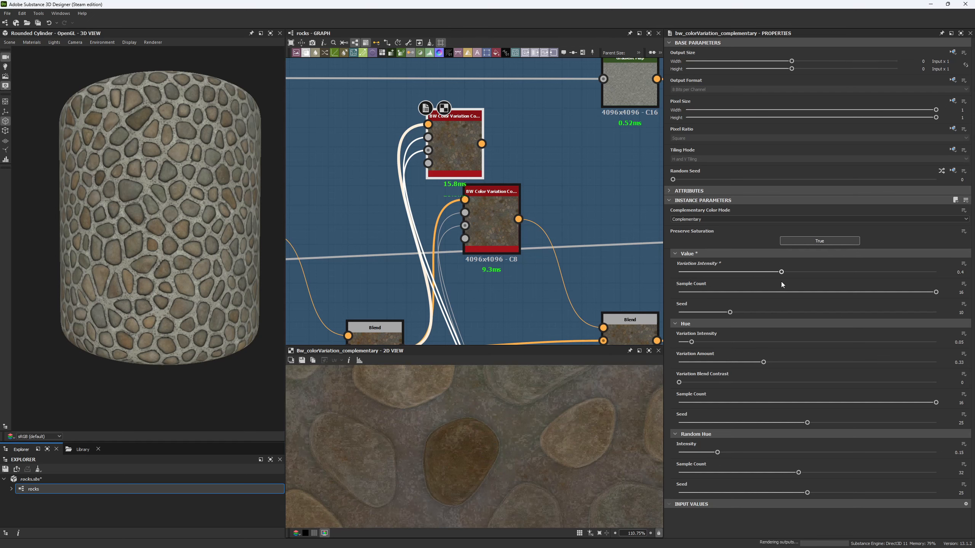
- Try a Hue Variation Intensity of 0.72 on the duplicate and undo the change
drag(691, 342, 866, 340)
key(ctrl+z)
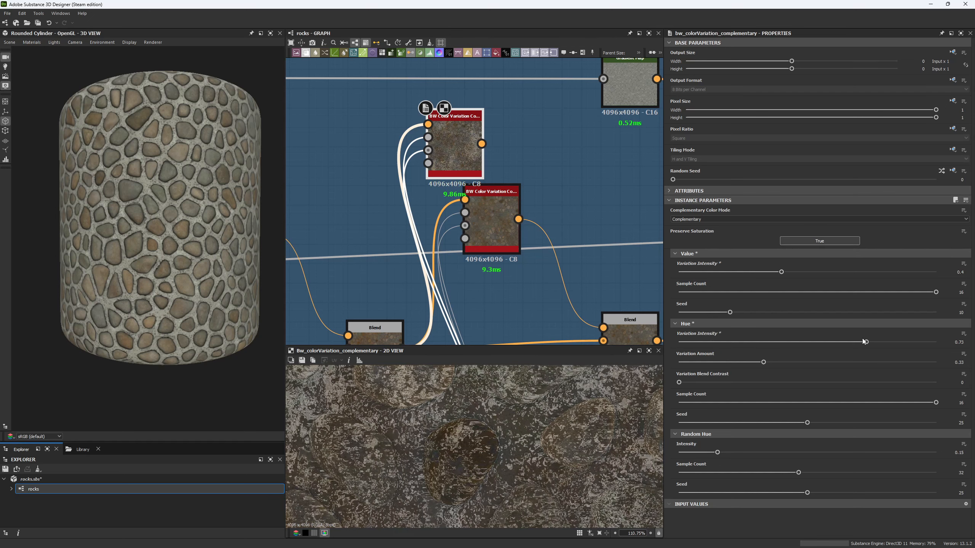
- Trace the duplicate's input connections and preview the Add Sub Blend that feeds its Color input
scroll(415, 77, down, 3)
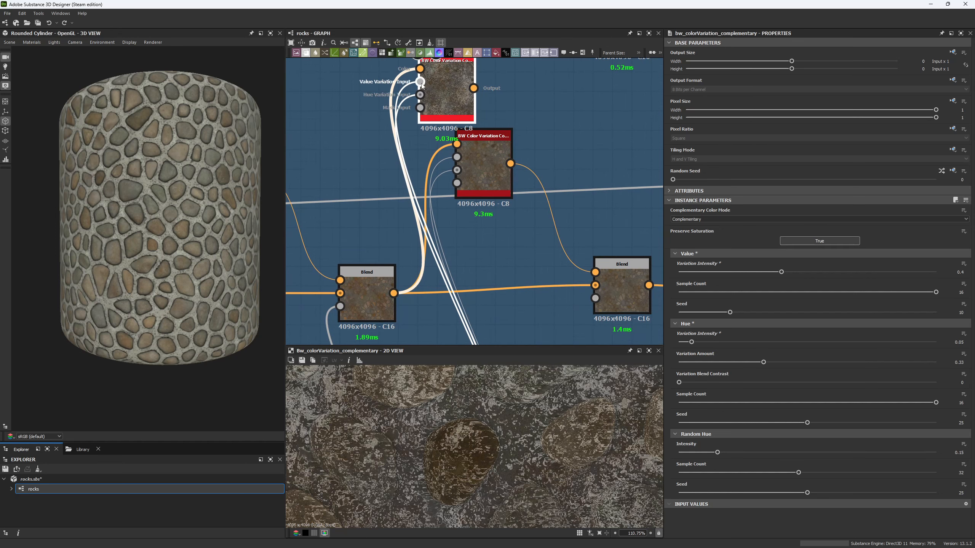
middle_drag(474, 219, 531, 114)
scroll(506, 207, down, 2)
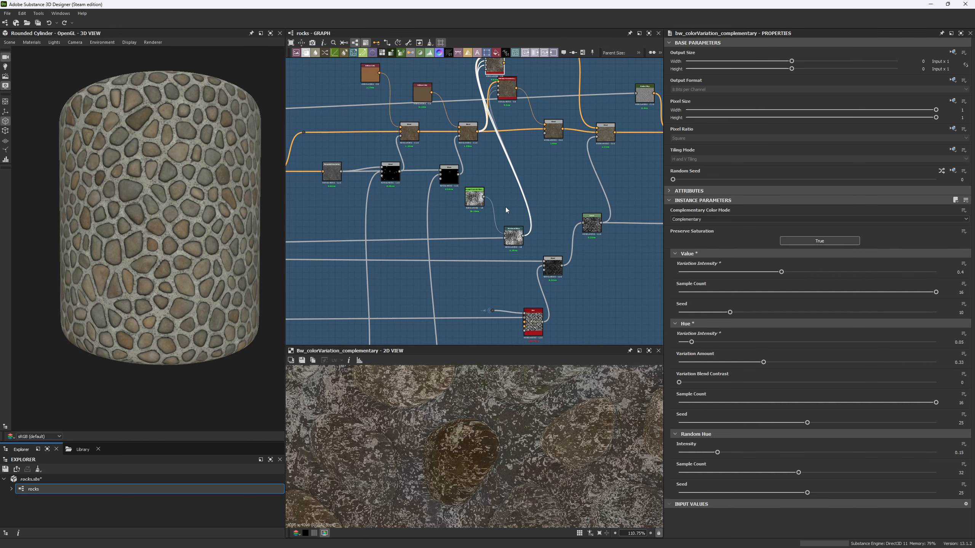
middle_drag(521, 205, 543, 227)
scroll(518, 167, up, 3)
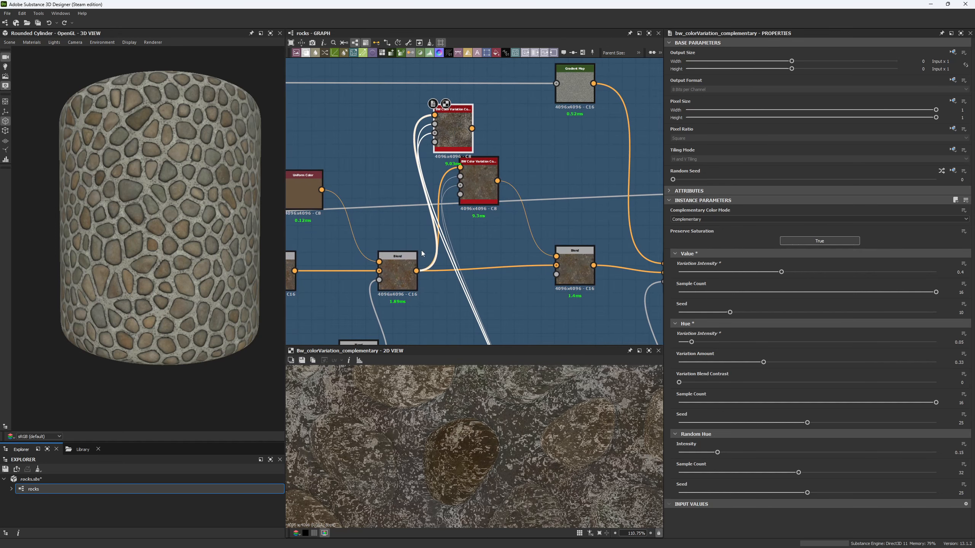
click(401, 260)
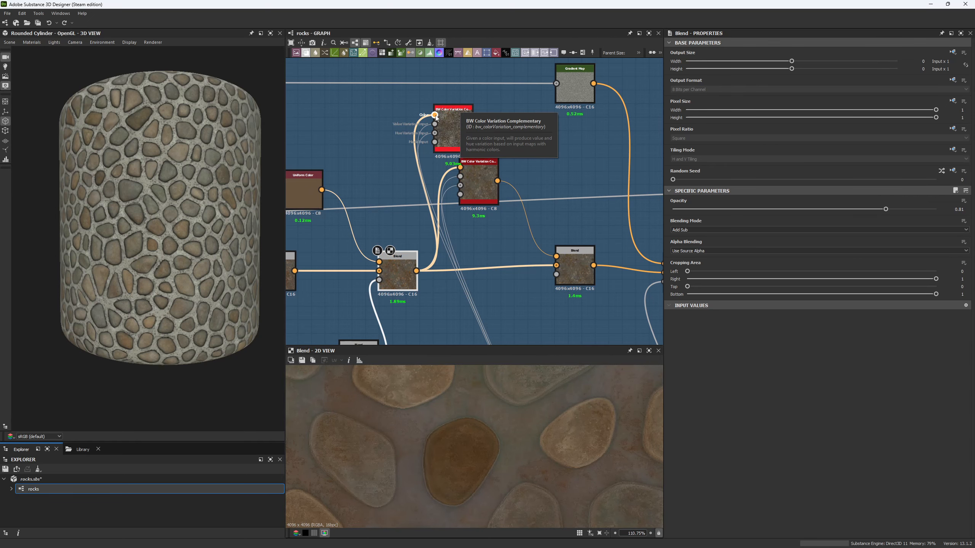
- Preview the Grunge Concrete Moss Medium texture in full and close up
scroll(430, 258, down, 4)
middle_drag(415, 338, 401, 265)
scroll(401, 265, up, 4)
double_click(407, 263)
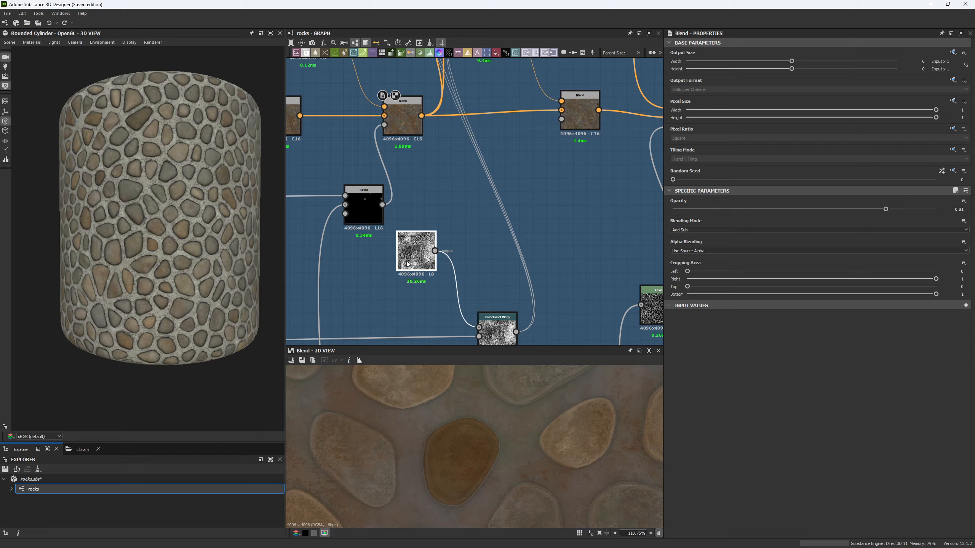
scroll(419, 434, down, 12)
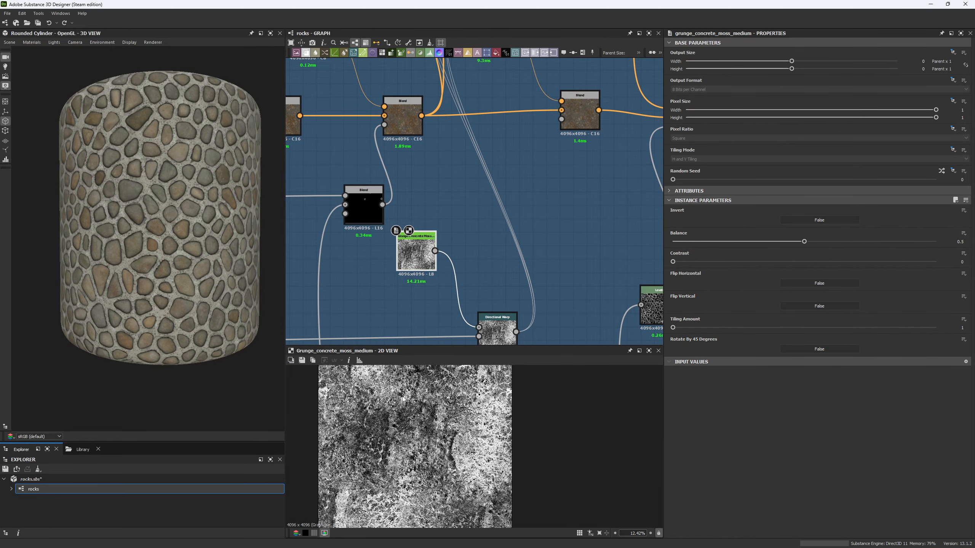
scroll(427, 469, up, 7)
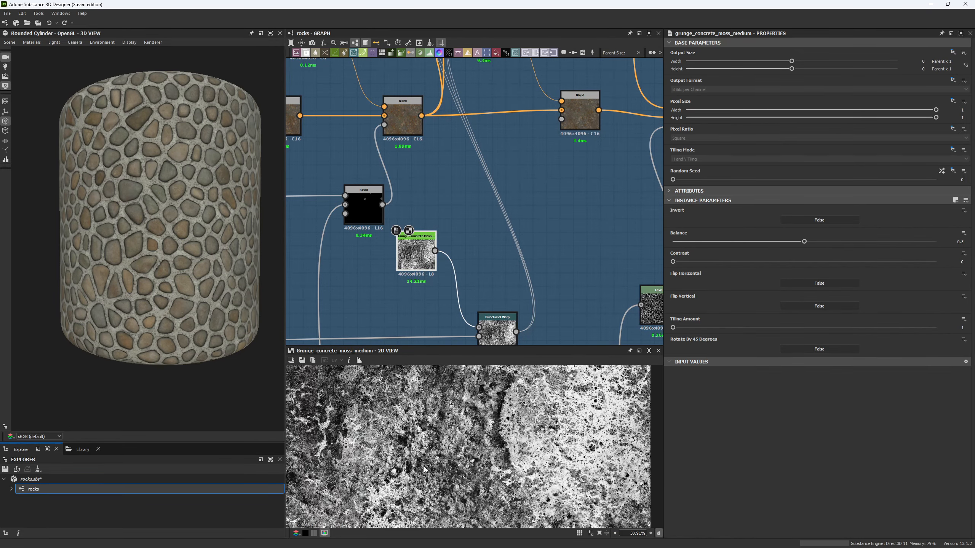
- Preview the Directional Warp with its curvature input, and check the duplicate's Value Variation Input
double_click(496, 327)
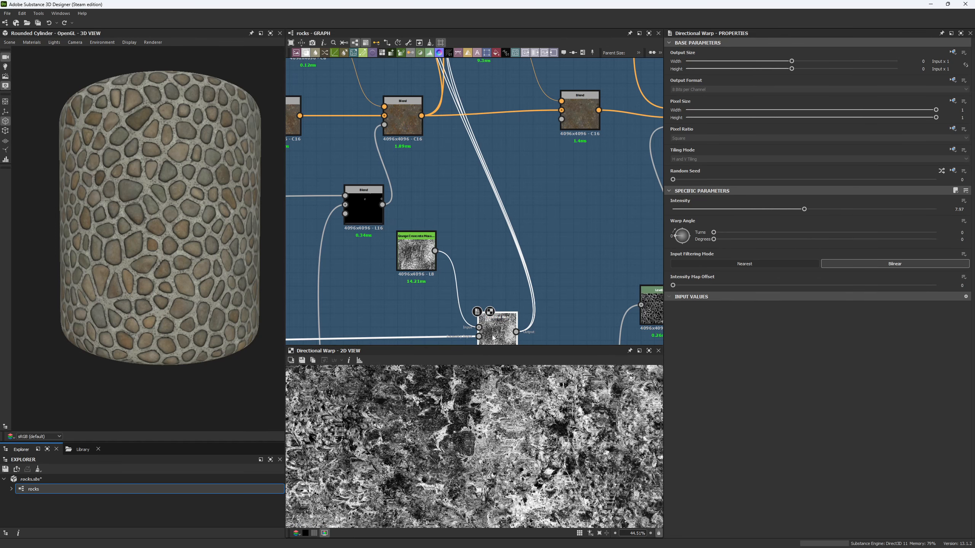
click(479, 337)
scroll(474, 240, down, 2)
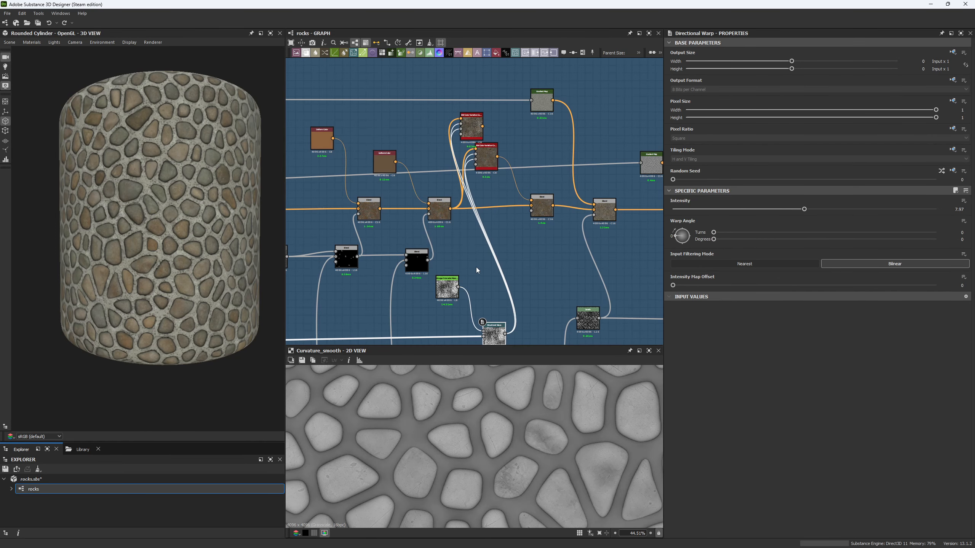
scroll(480, 146, up, 4)
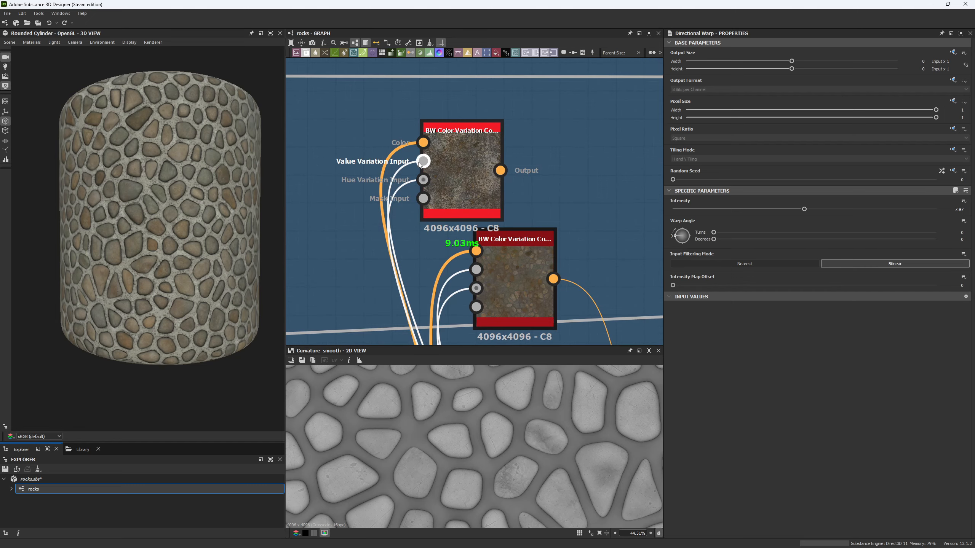
click(422, 162)
- Show the duplicate colour variation node's settings and examine its output in full and close up
click(454, 189)
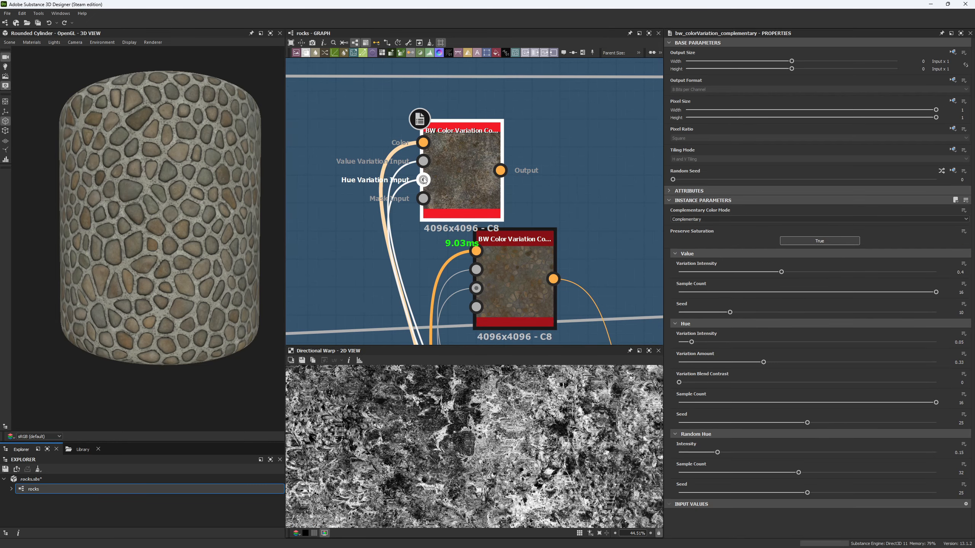
double_click(454, 189)
scroll(505, 457, down, 1)
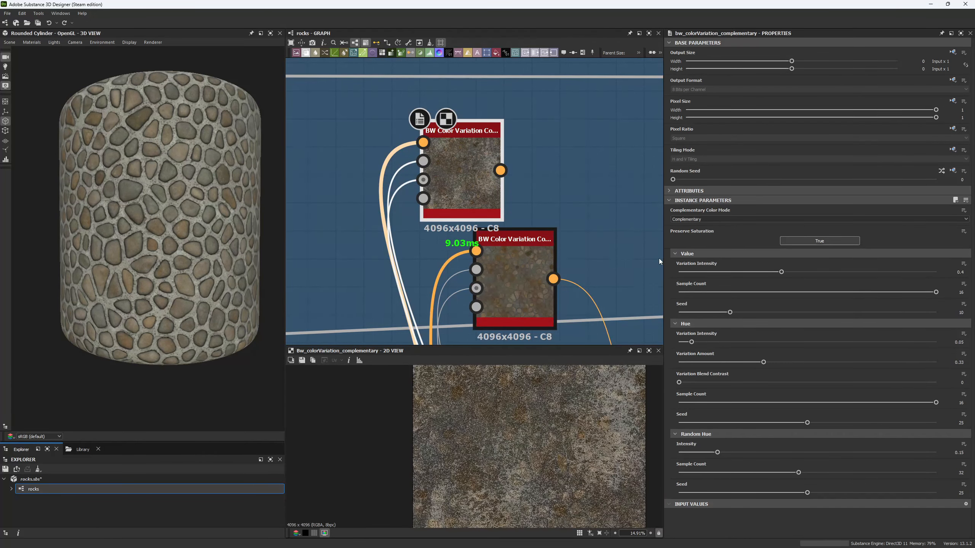
scroll(541, 435, up, 3)
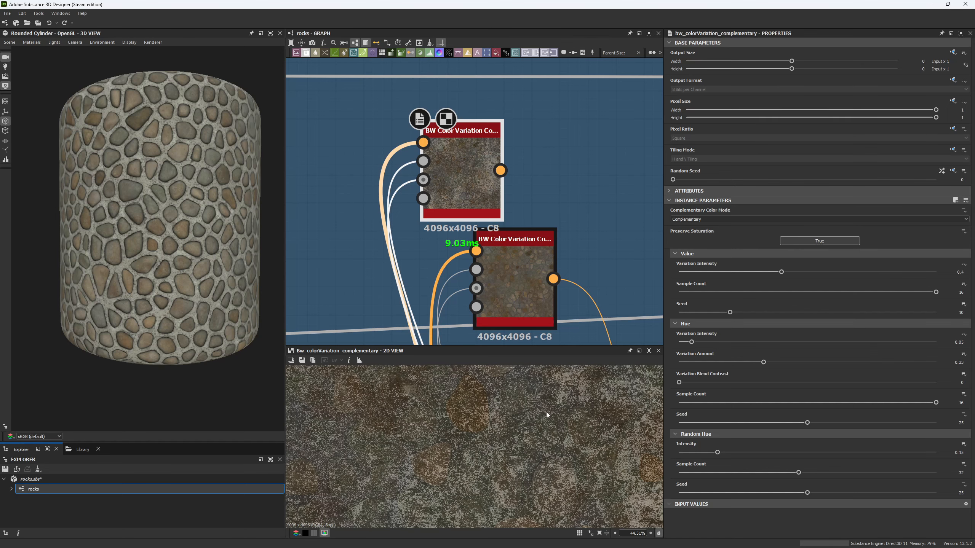
- Try Value Variation Intensity 0.09 and Value Seed 31 on the duplicate colour variation node, and delete the duplicate
click(699, 272)
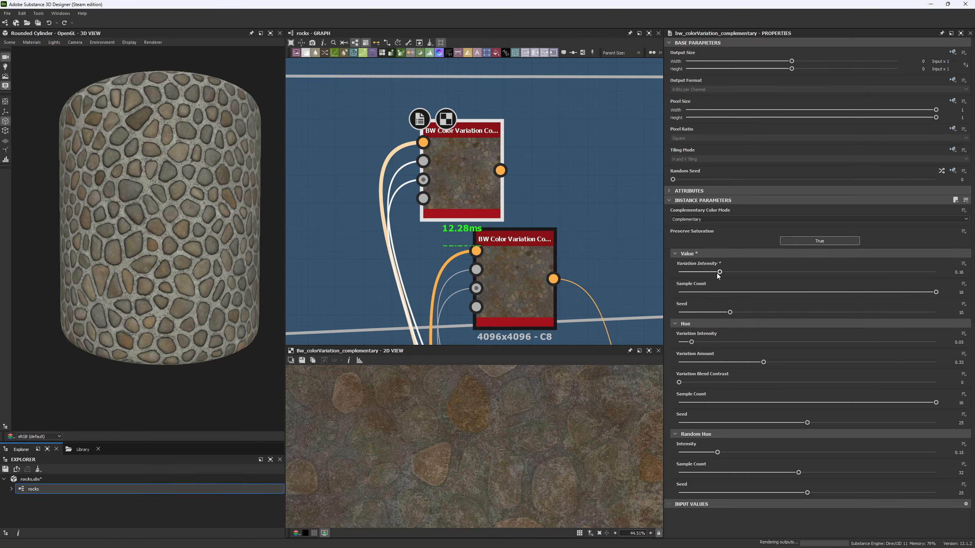
scroll(497, 418, up, 4)
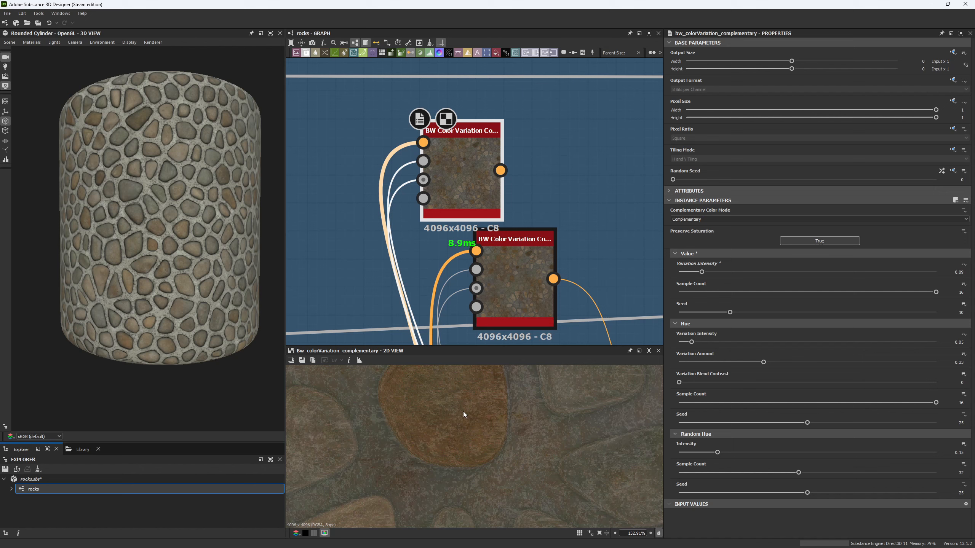
drag(692, 312, 838, 324)
scroll(447, 450, down, 3)
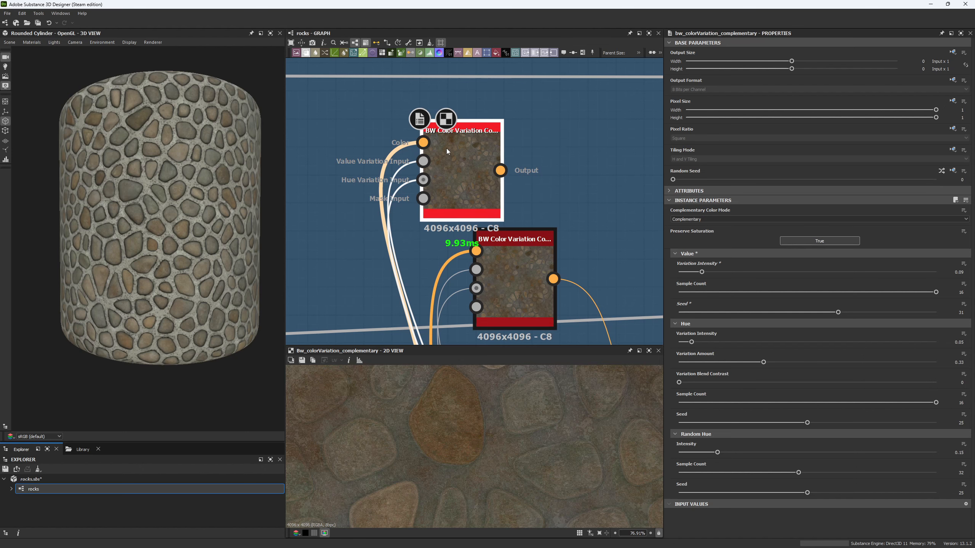
key(Delete)
- Preview the Copy Blend, line it up with its neighbours, and examine the stone colours close up in 2D and 3D
scroll(503, 190, down, 5)
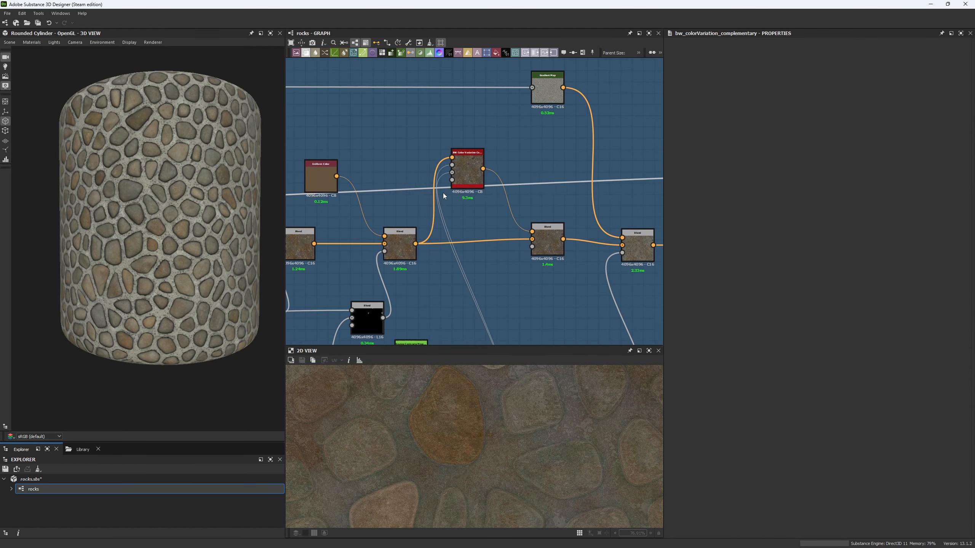
double_click(558, 244)
drag(558, 245, 557, 253)
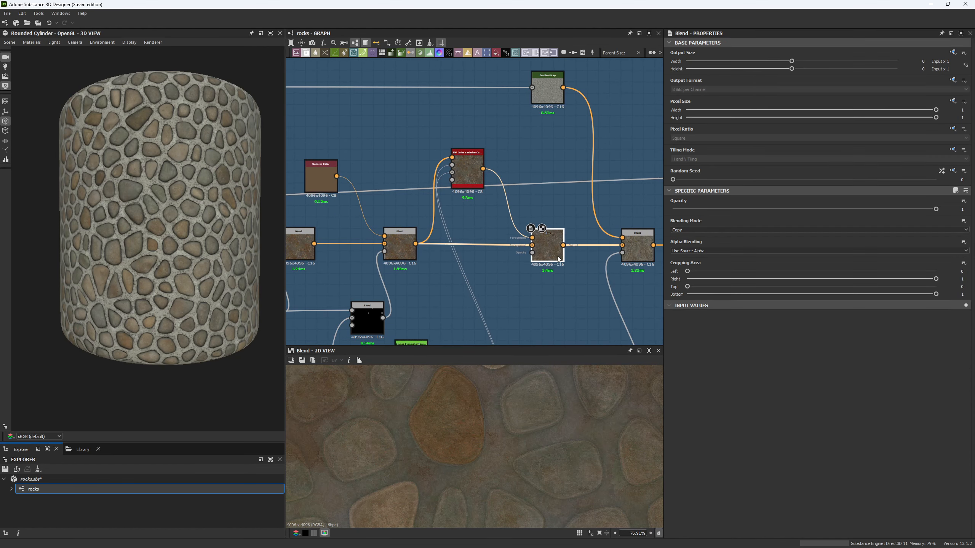
scroll(469, 419, up, 4)
scroll(465, 420, up, 1)
scroll(220, 264, up, 6)
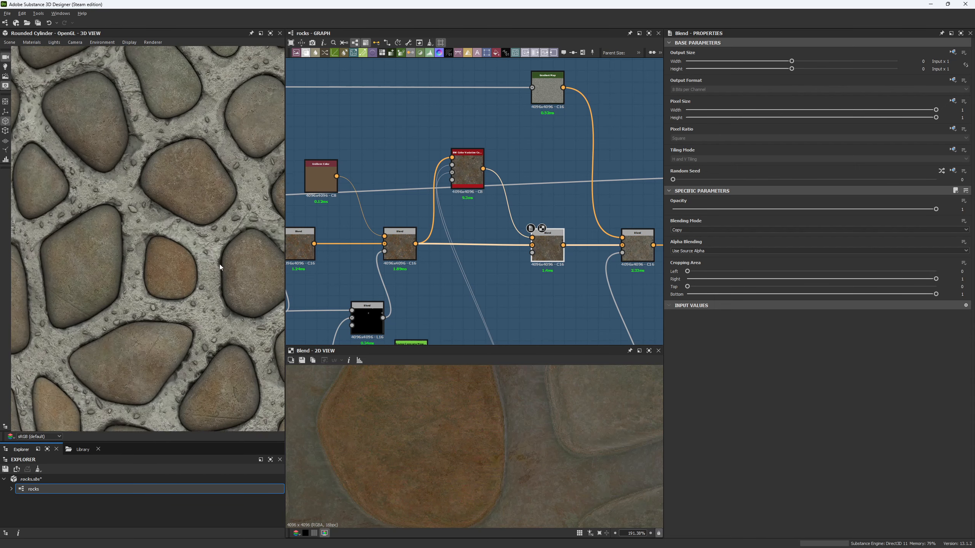
scroll(232, 279, up, 3)
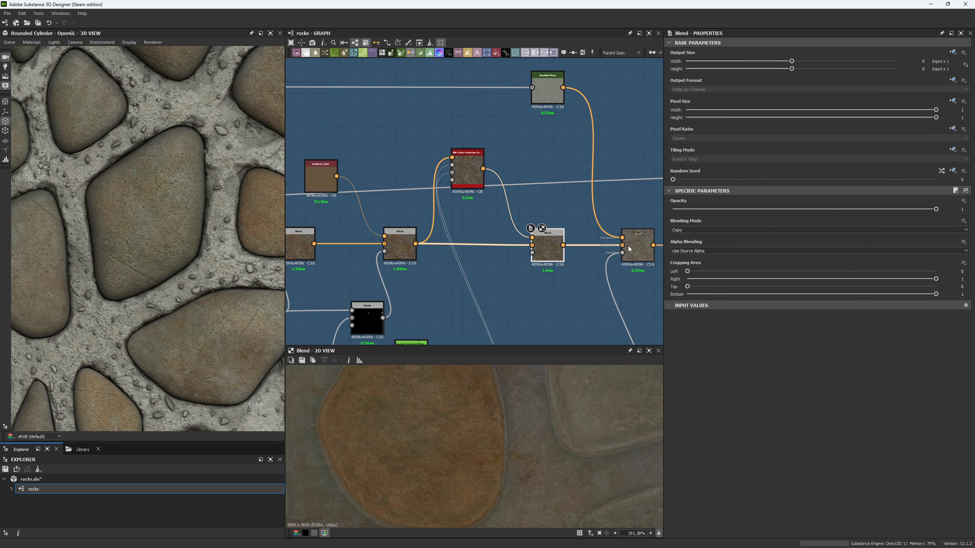
- Connect the BW Color Variation Complementary output directly to the following Blend's background input, bypassing the Copy Blend
drag(623, 245, 483, 169)
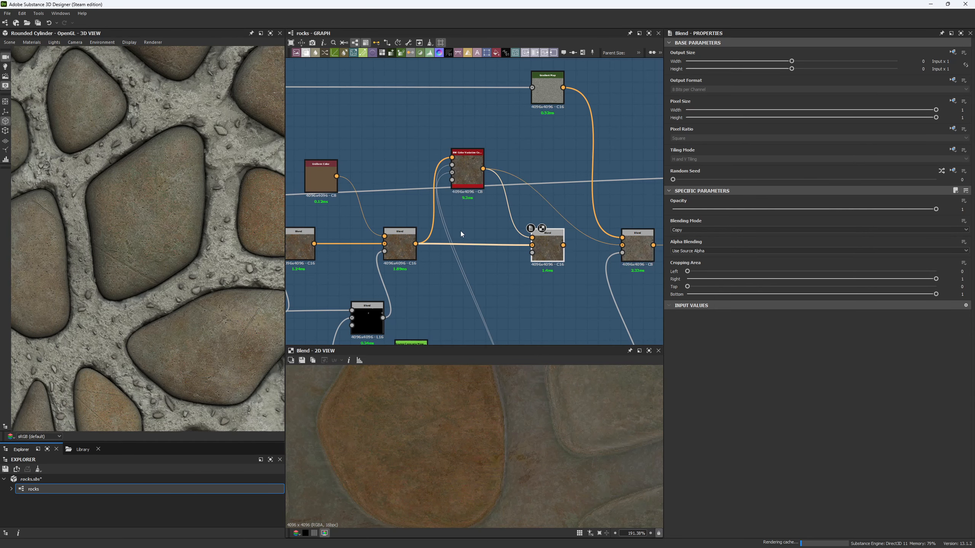
- Undo the direct connection that bypasses the Copy Blend
key(ctrl+z)
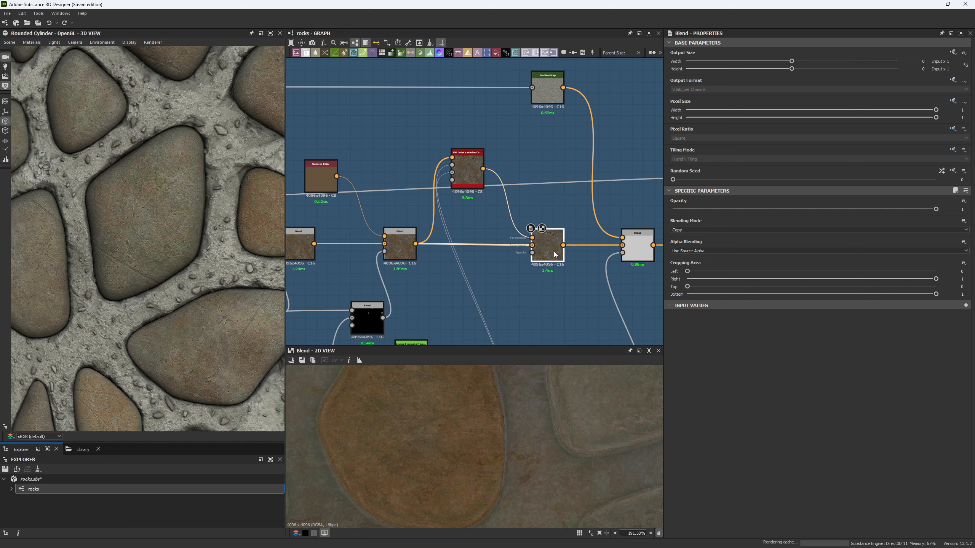
- Try Opacity 0 on the Copy Blend and compare the stone colours in 3D from far and near
drag(694, 210, 581, 213)
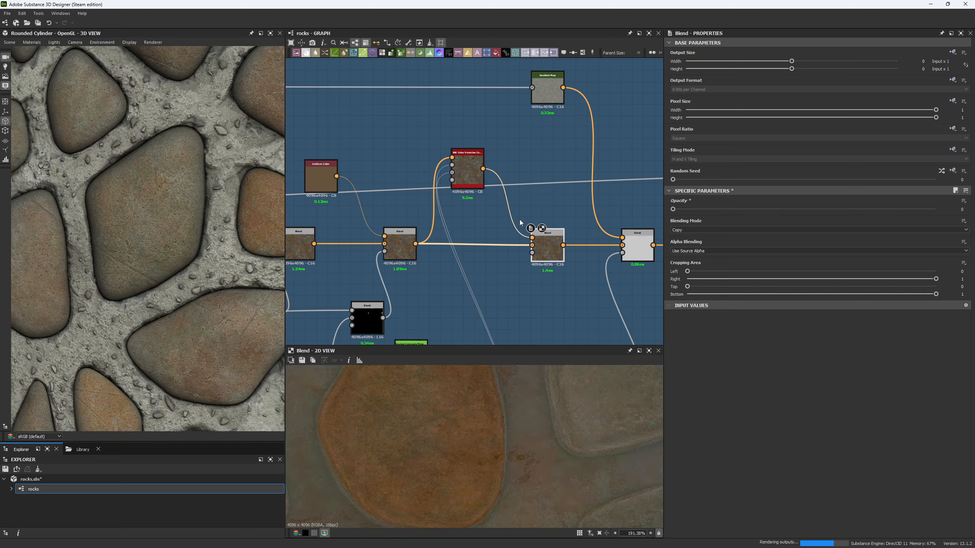
scroll(158, 244, down, 6)
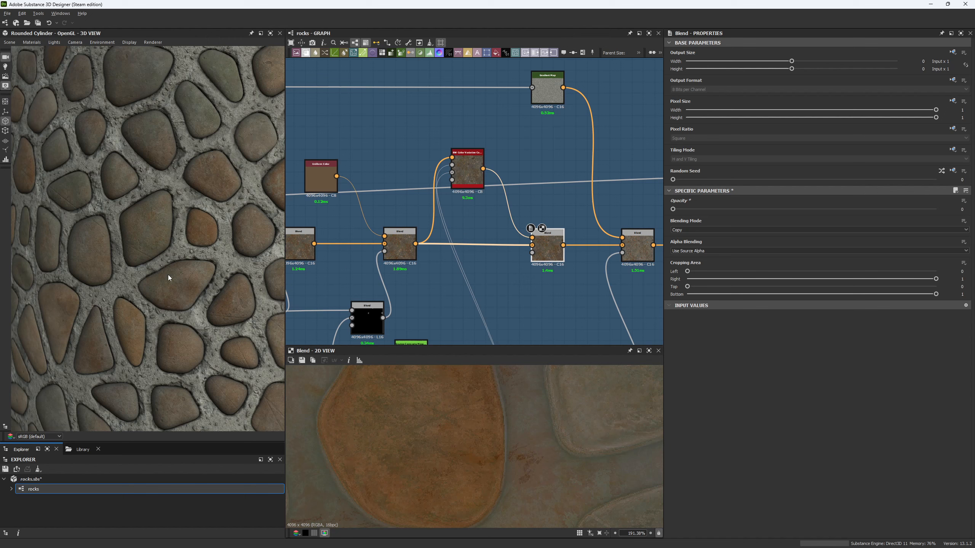
scroll(144, 283, up, 7)
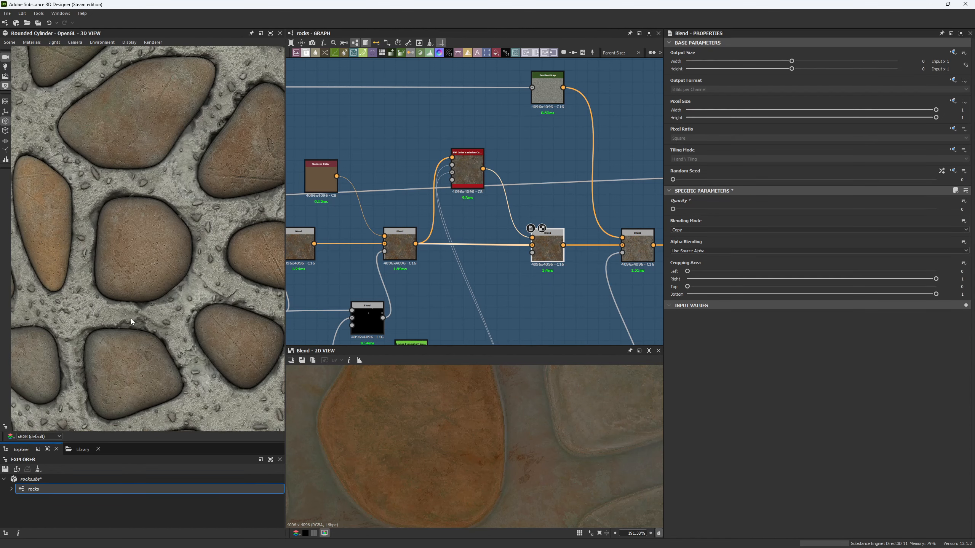
scroll(127, 352, down, 6)
scroll(132, 288, up, 7)
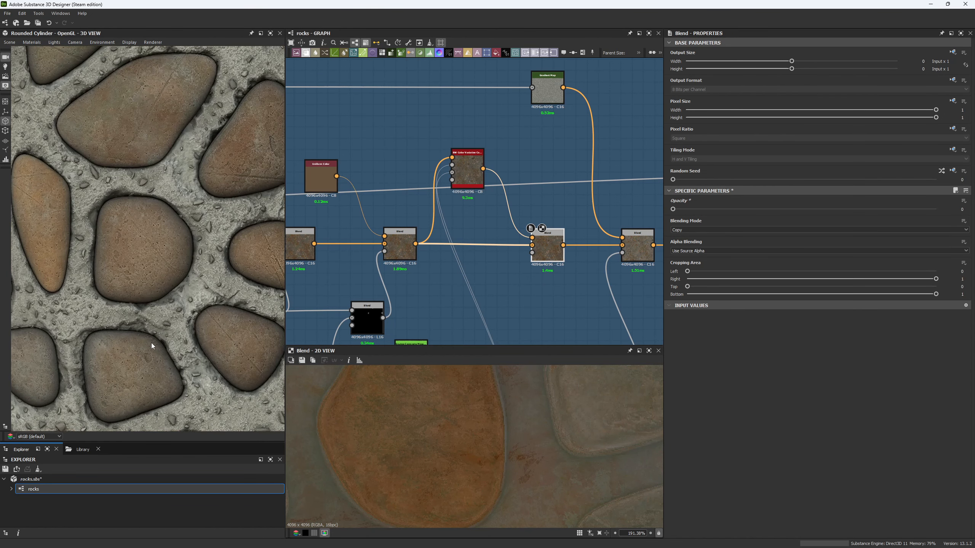
key(ctrl+z)
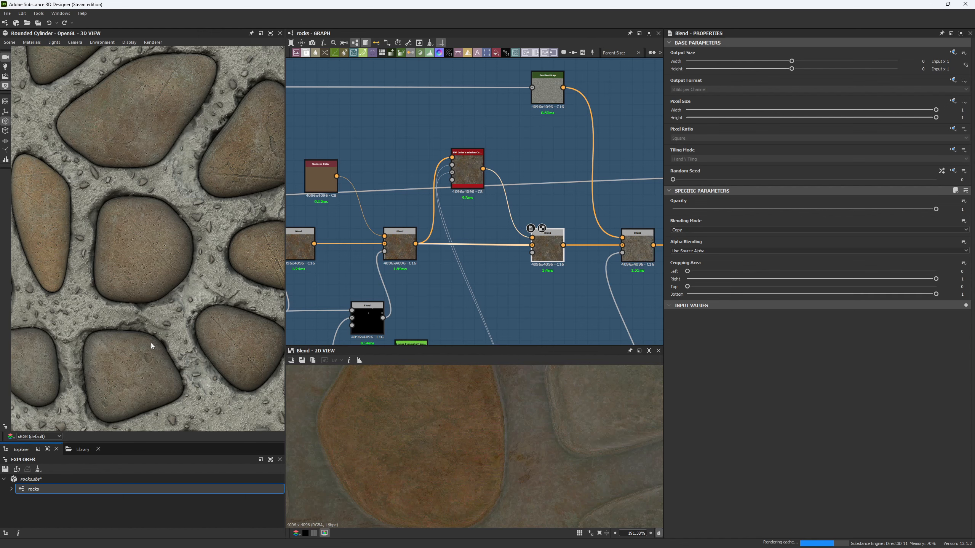
- Preview the Switch Blend that follows the Copy Blend and trace its opacity mask back to the Dirt node
middle_drag(537, 287, 419, 291)
click(521, 254)
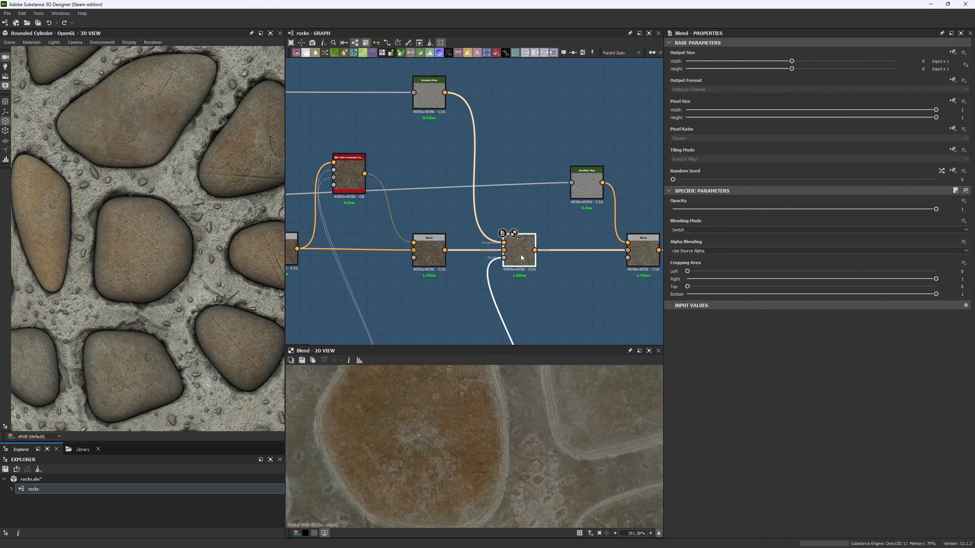
scroll(488, 280, down, 4)
scroll(489, 280, down, 2)
middle_drag(489, 280, 535, 232)
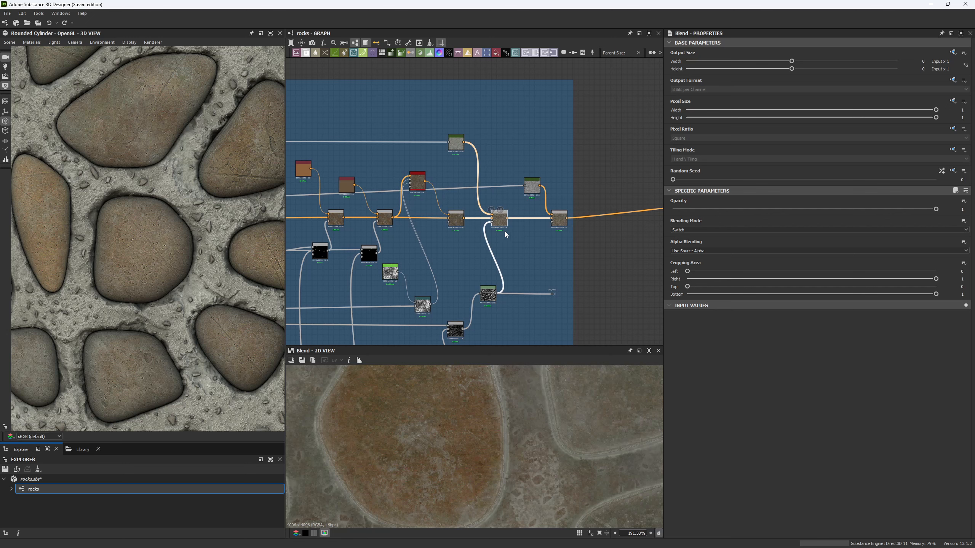
scroll(515, 258, down, 3)
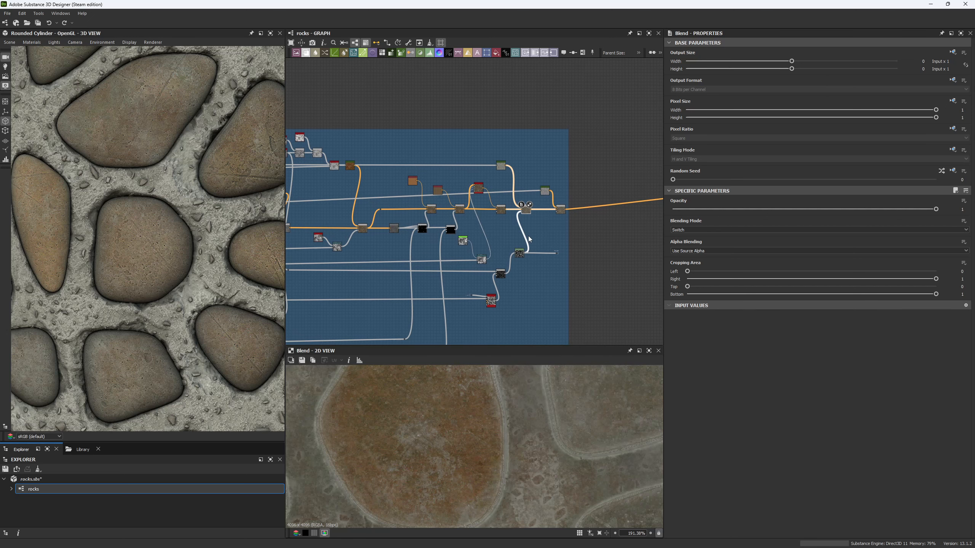
scroll(488, 309, up, 6)
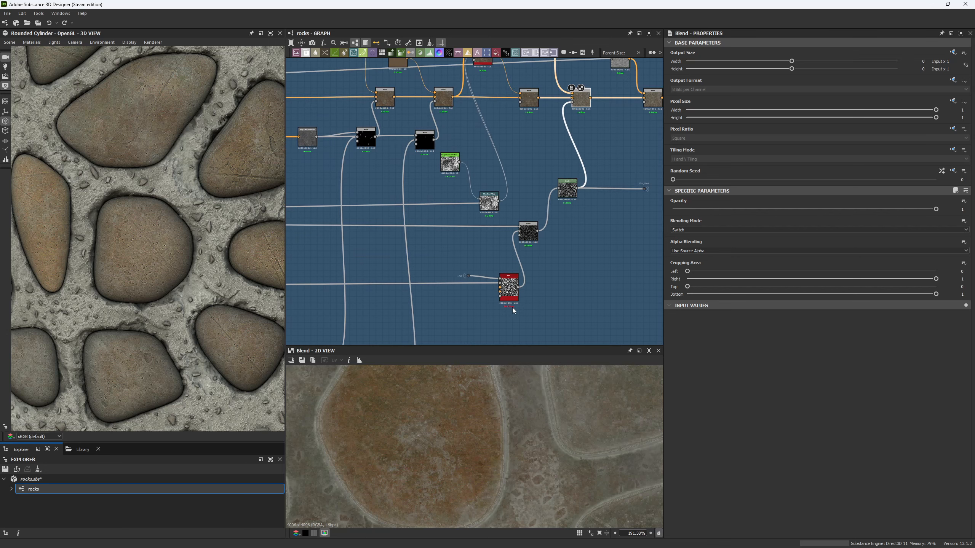
scroll(422, 457, down, 5)
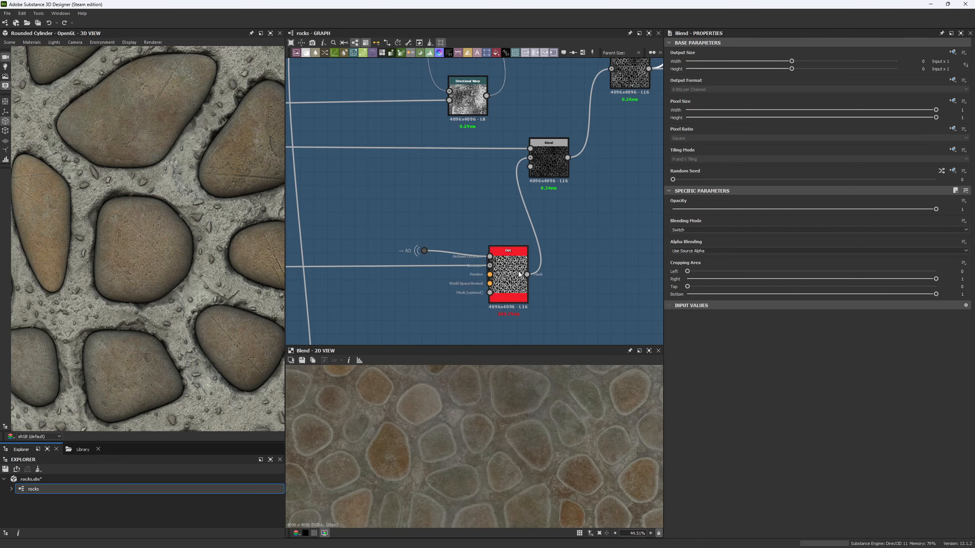
- Preview the maps feeding the Dirt node's Ambient Occlusion and Curvature inputs, and locate the source Curvature node
scroll(491, 257, up, 4)
double_click(491, 258)
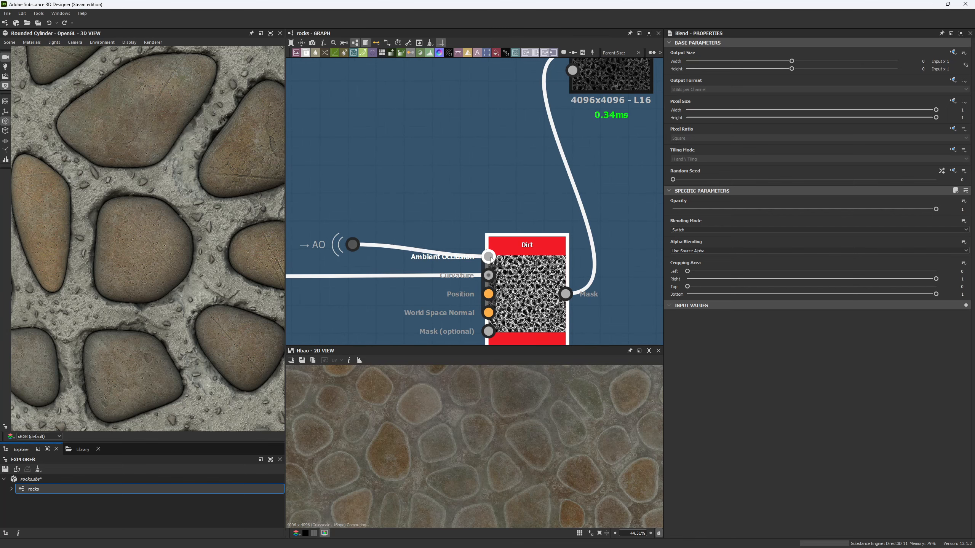
click(489, 276)
scroll(492, 284, down, 6)
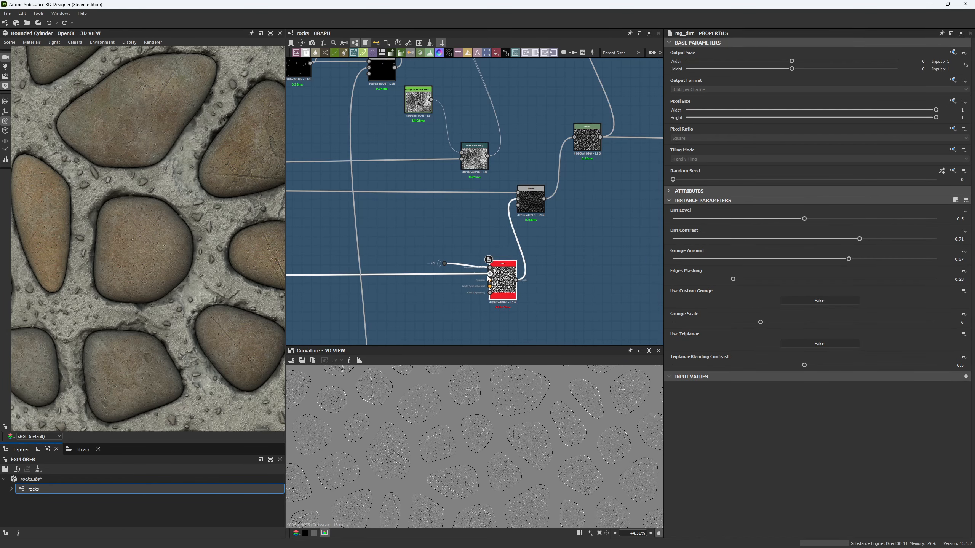
scroll(336, 192, up, 6)
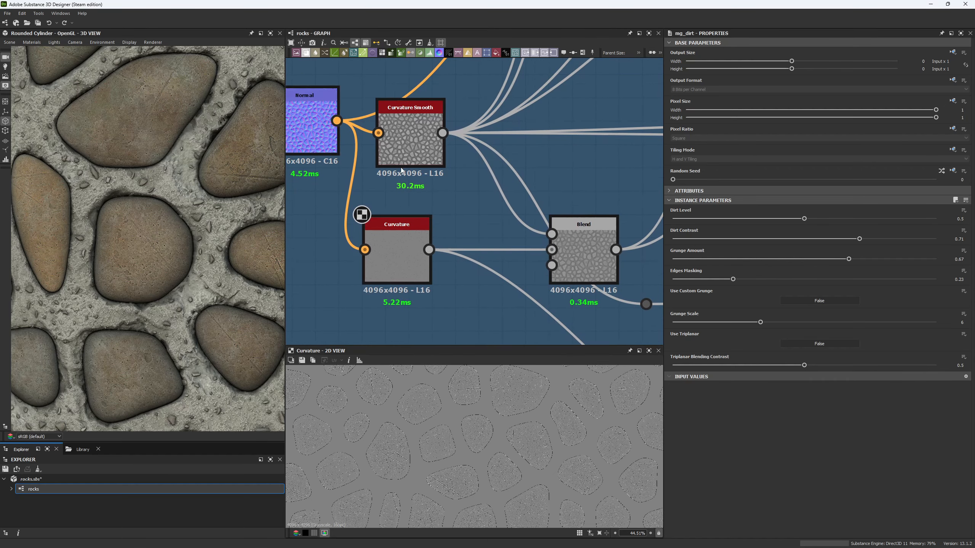
- Go back to the Dirt node and preview its mask output
scroll(394, 232, down, 8)
middle_drag(651, 322, 357, 270)
middle_drag(587, 262, 532, 259)
scroll(478, 245, up, 7)
double_click(477, 245)
- Duplicate the Dirt node below the original, preview the copy, and try Dirt Level 0.57 on it
middle_drag(513, 310, 518, 200)
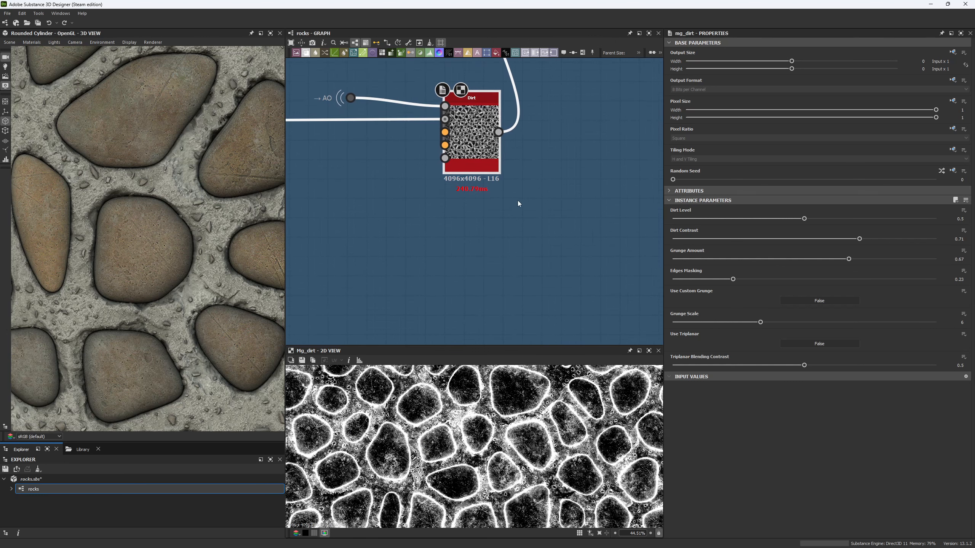
key(ctrl+d)
double_click(475, 253)
scroll(426, 422, up, 4)
scroll(401, 439, down, 2)
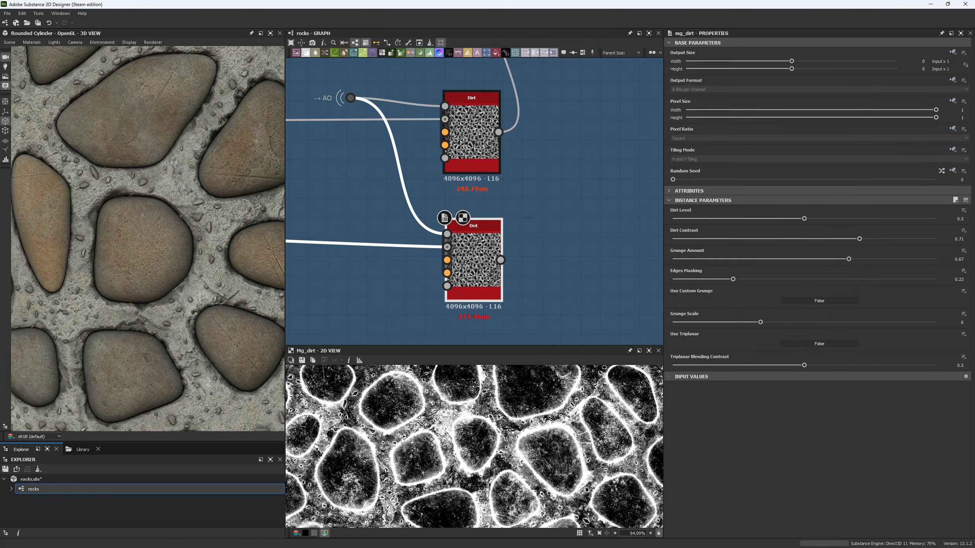
click(823, 219)
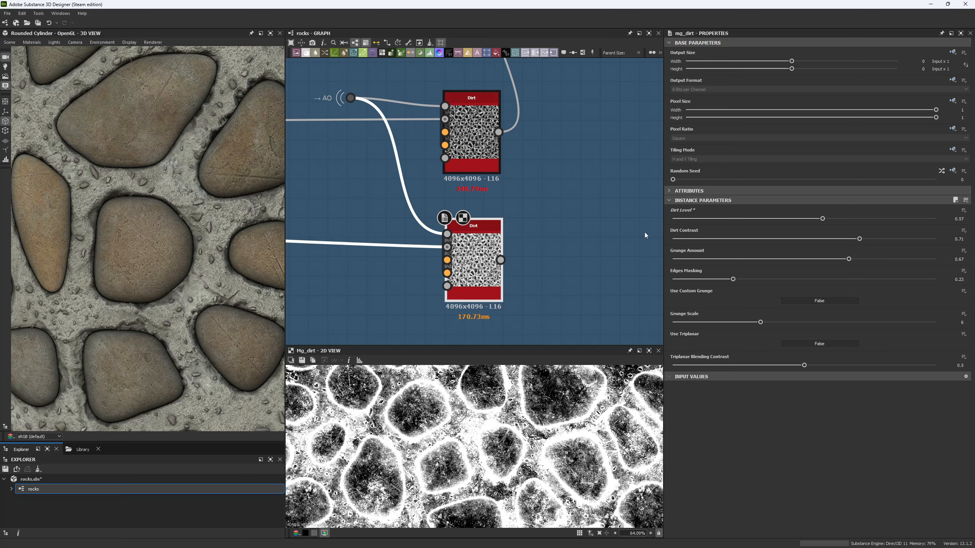
- Try Dirt Level 0.56 and 0.67 on the original Dirt node, and check a stone close up in 3D
drag(822, 219, 820, 219)
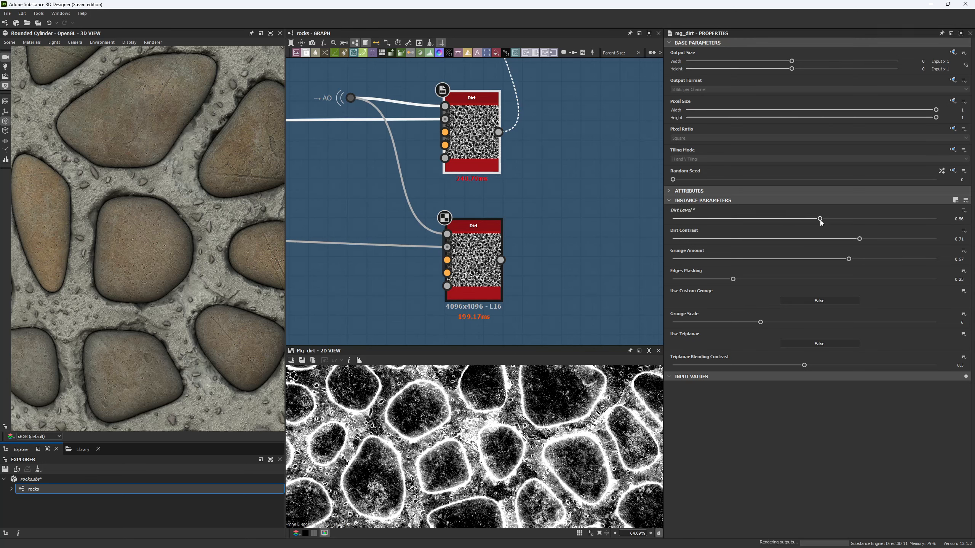
drag(831, 220, 851, 219)
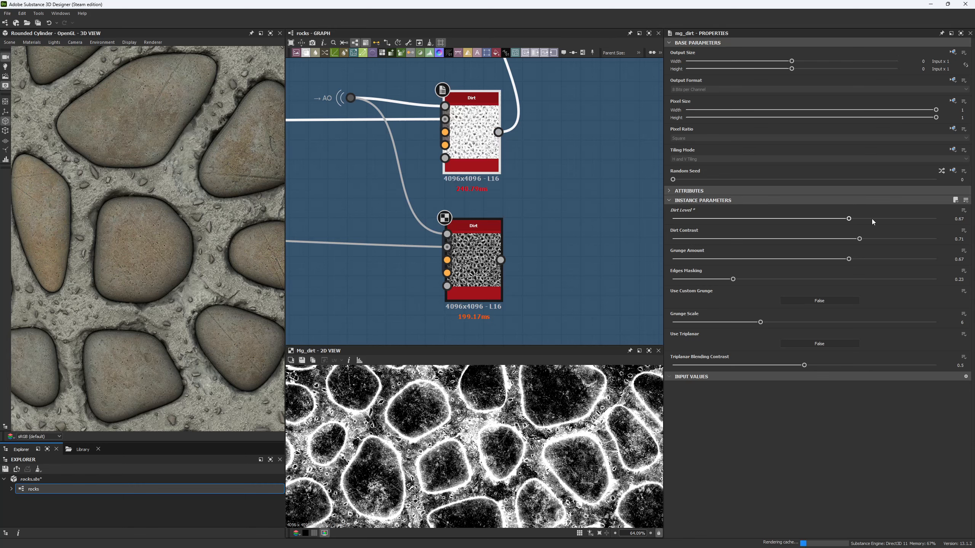
scroll(142, 284, down, 5)
scroll(173, 299, up, 6)
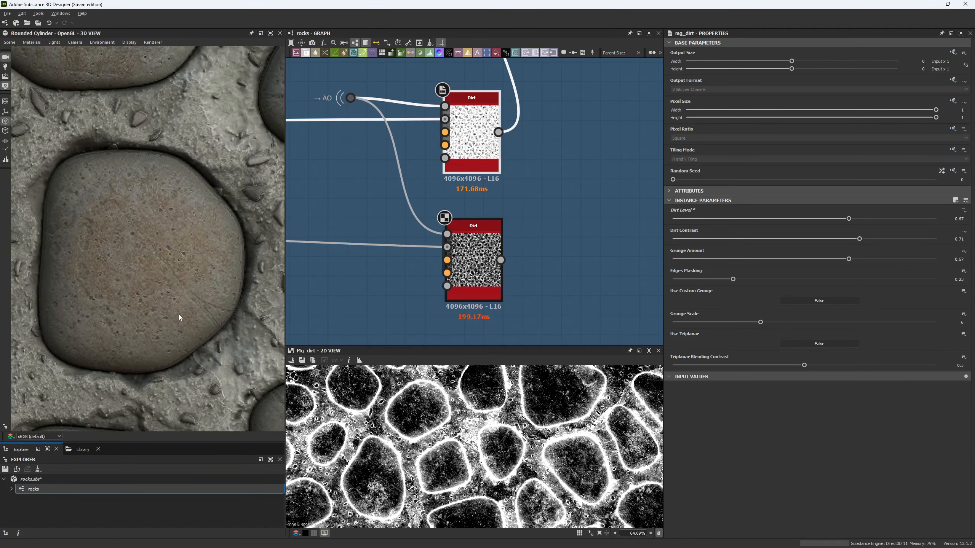
key(ctrl+z)
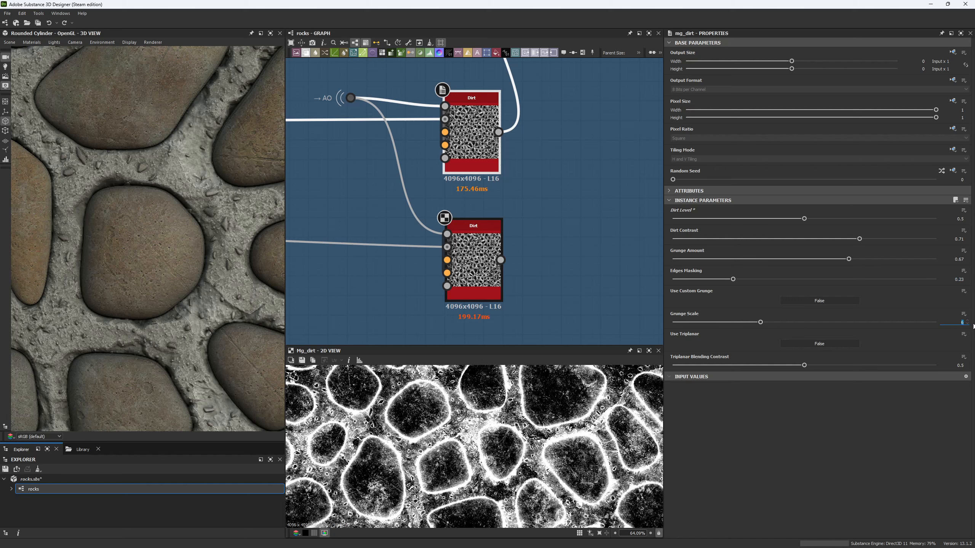
- Try Grunge Scale 1 on the original Dirt node while checking the stones in 3D, and delete the duplicate Dirt node
key(Return)
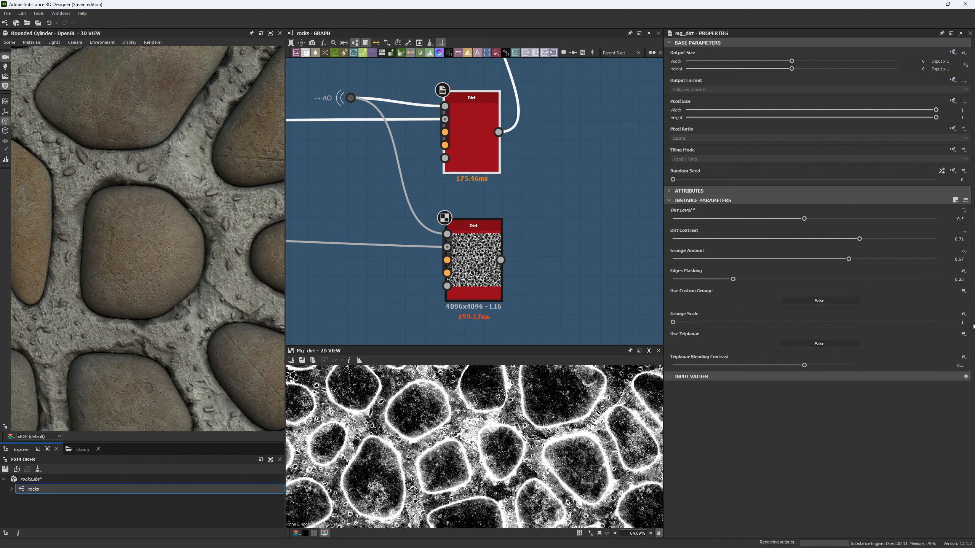
scroll(185, 241, down, 10)
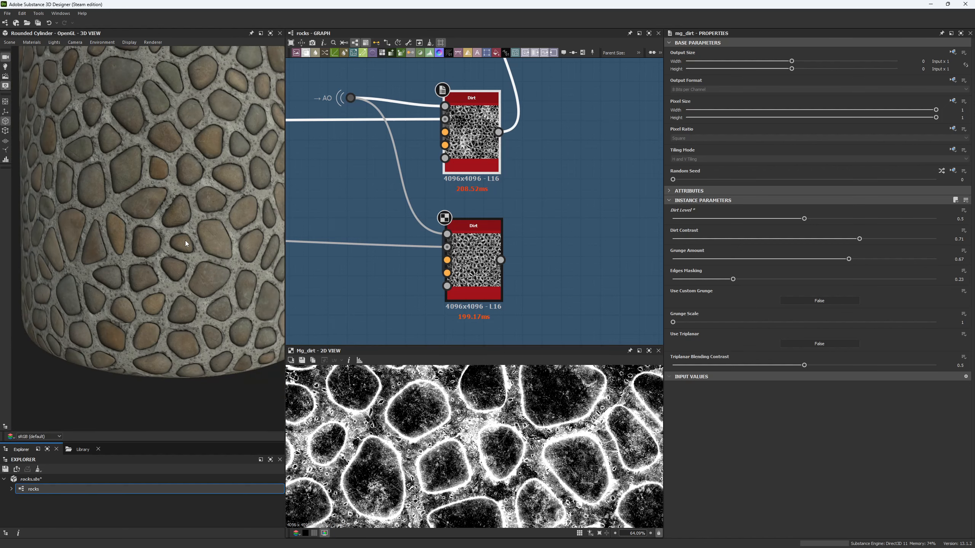
drag(185, 241, 171, 241)
scroll(183, 245, up, 5)
scroll(172, 242, up, 4)
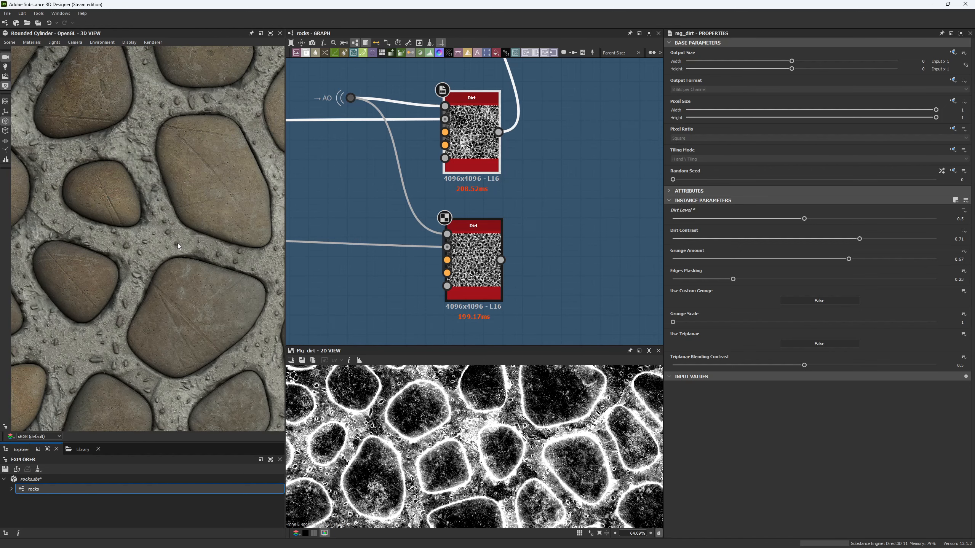
key(ctrl+z)
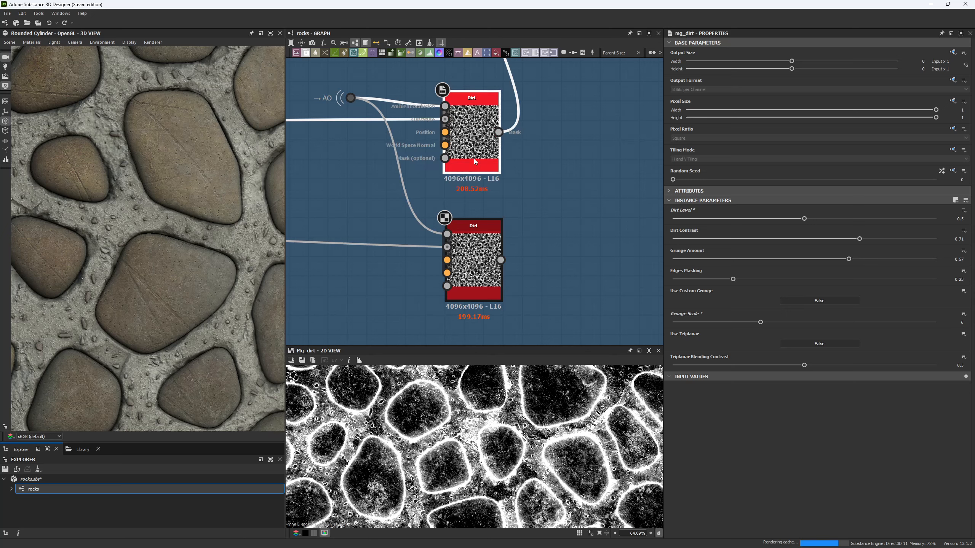
drag(582, 252, 504, 278)
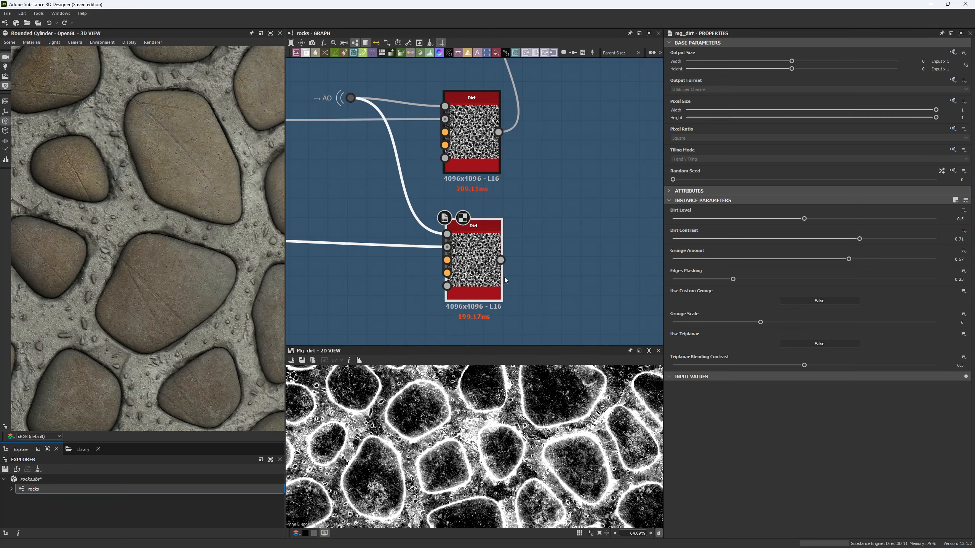
key(Delete)
- Show the settings of the Multiply Blend after the Dirt node and preview its foreground concrete grunge in full
scroll(521, 218, down, 6)
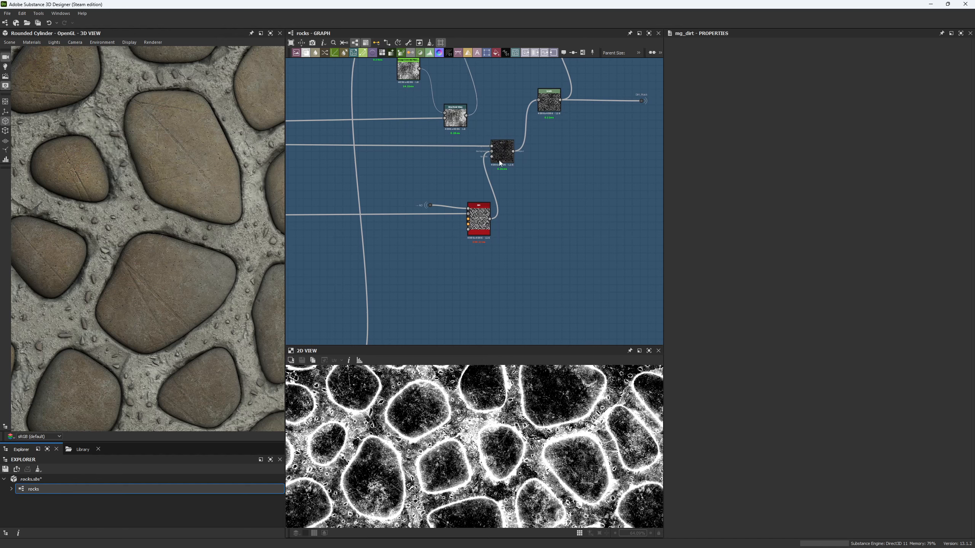
middle_drag(499, 160, 553, 161)
scroll(588, 159, up, 4)
click(553, 161)
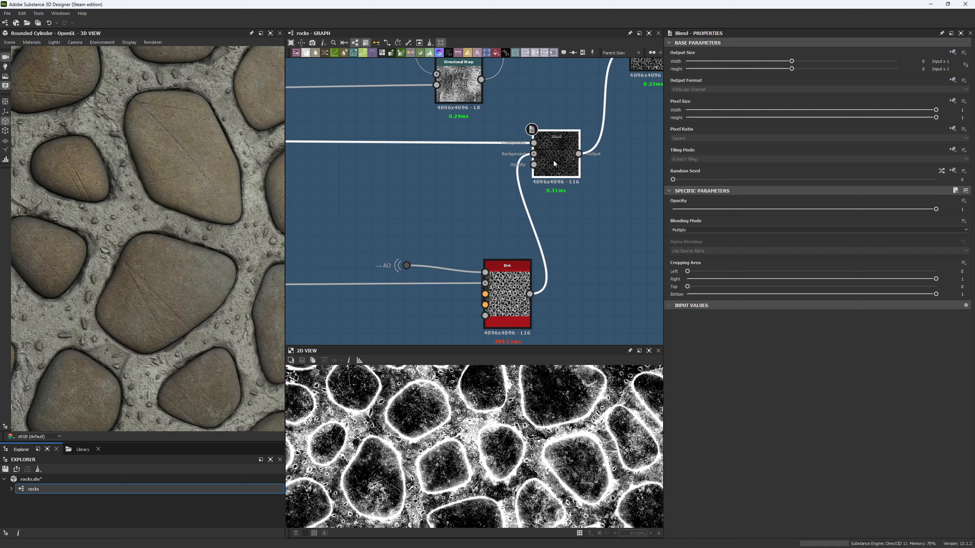
double_click(553, 160)
double_click(535, 143)
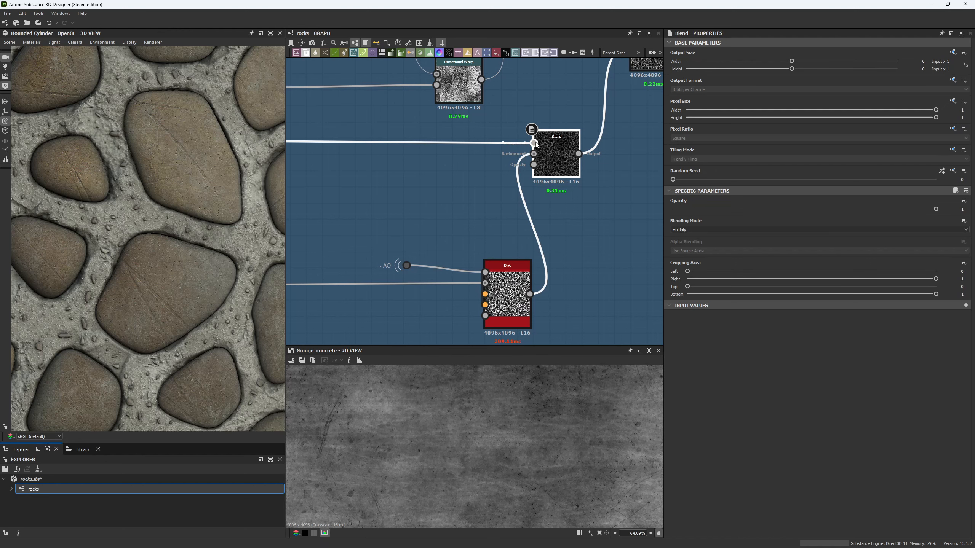
scroll(491, 418, down, 8)
middle_drag(518, 271, 469, 285)
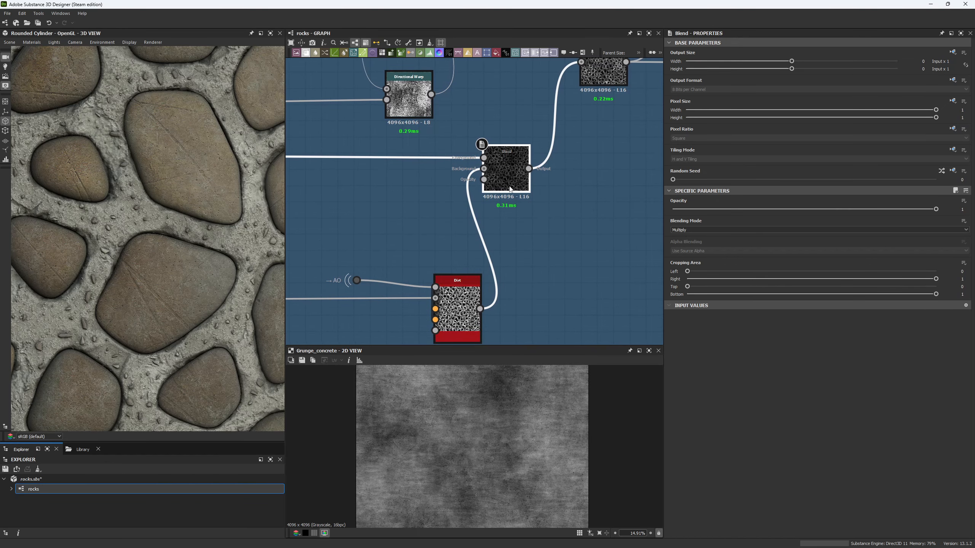
- Preview the Multiply Blend's output and examine the dirt mask around the stones close up
key(1)
scroll(489, 439, up, 5)
middle_drag(461, 429, 508, 394)
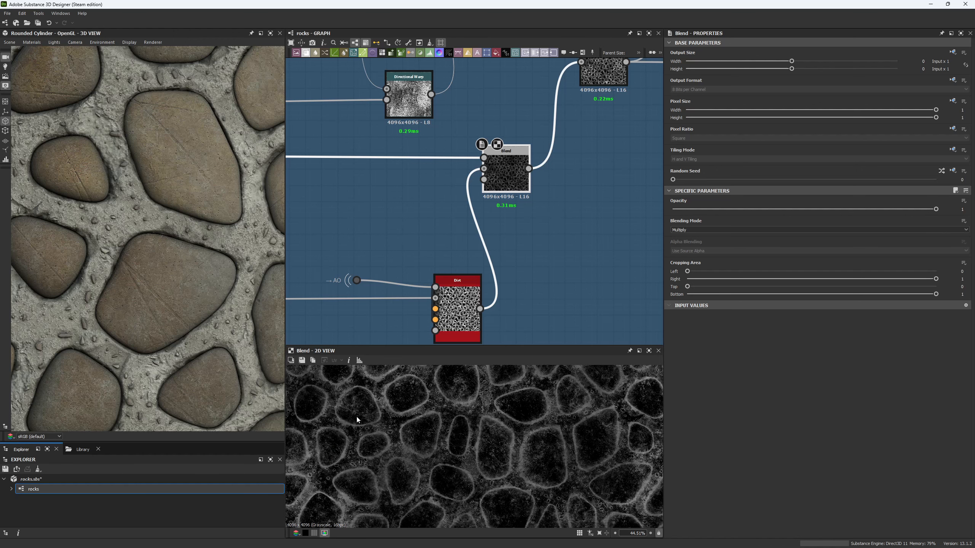
scroll(357, 416, up, 2)
- Preview the Levels node's dirt mask in full, and examine the Switch Blend it drives in 2D
middle_drag(601, 148, 514, 233)
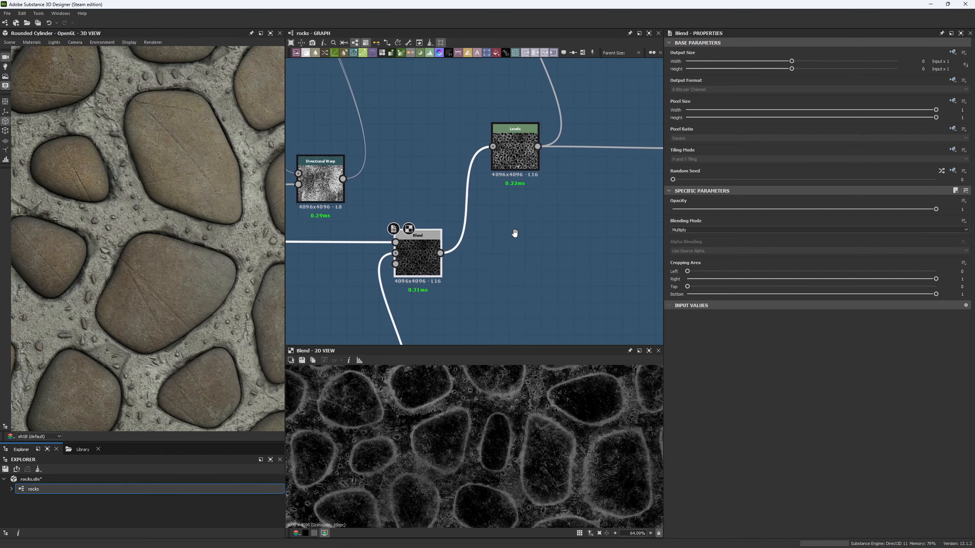
double_click(522, 158)
scroll(510, 400, down, 9)
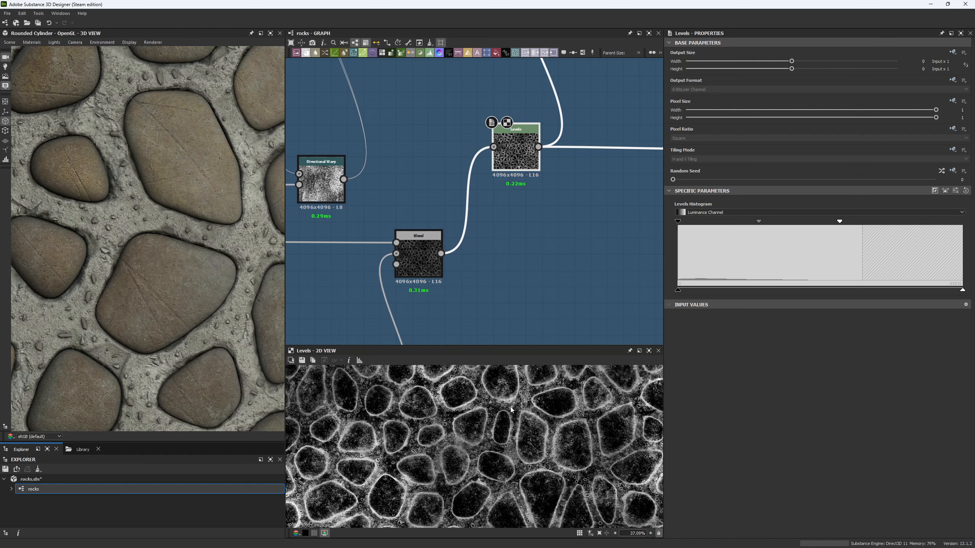
middle_drag(558, 82, 510, 199)
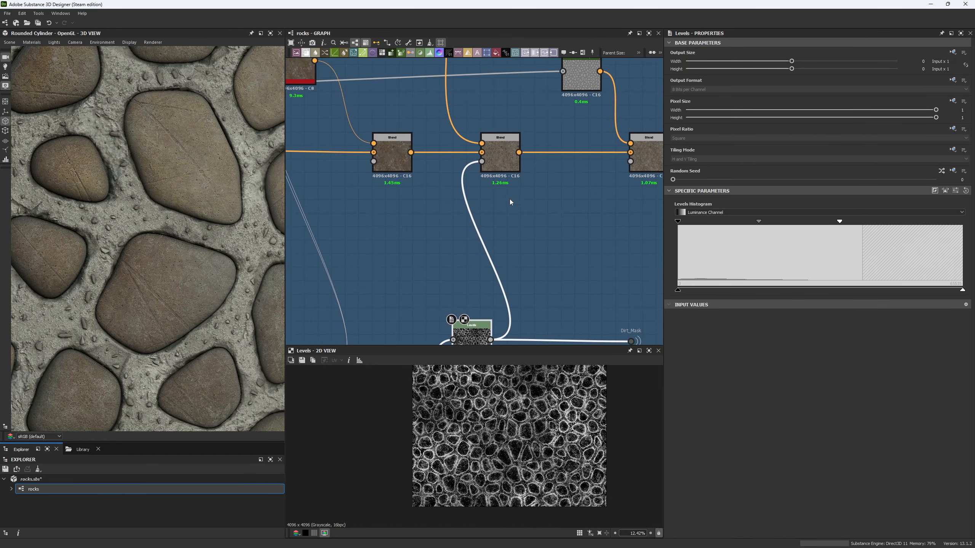
double_click(495, 157)
scroll(532, 440, up, 5)
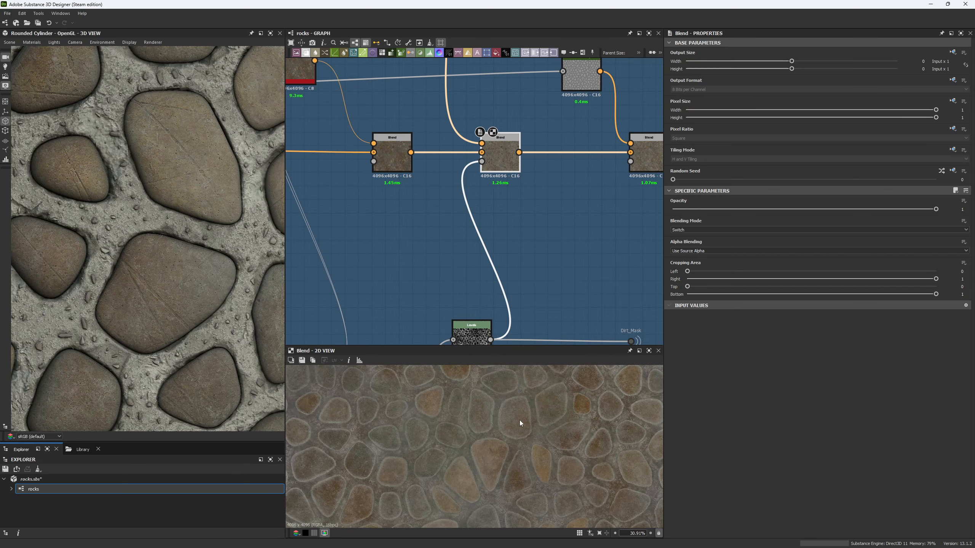
- Try opacity 0 on the Switch Blend, undo it, and compare the dirt on the stones in 3D
scroll(520, 423, up, 5)
drag(703, 208, 601, 207)
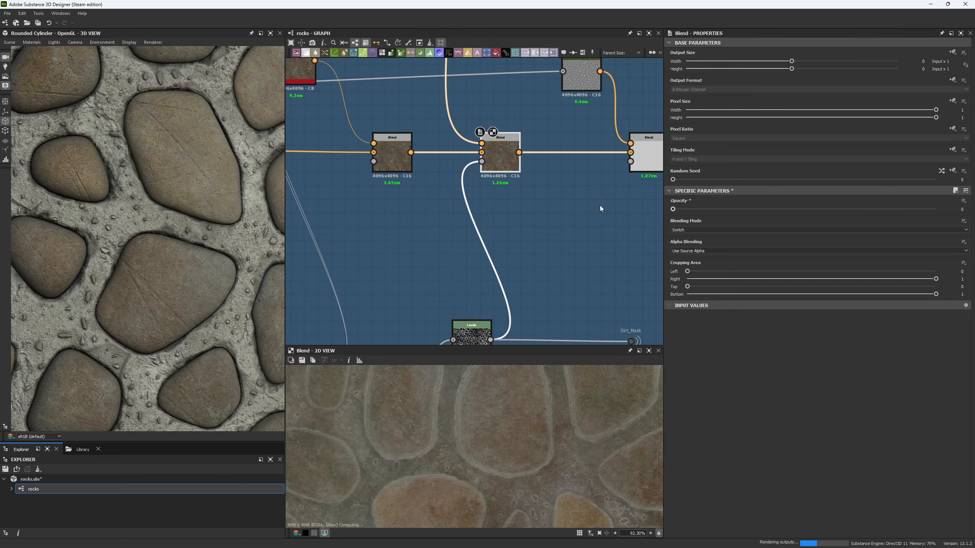
key(ctrl+z)
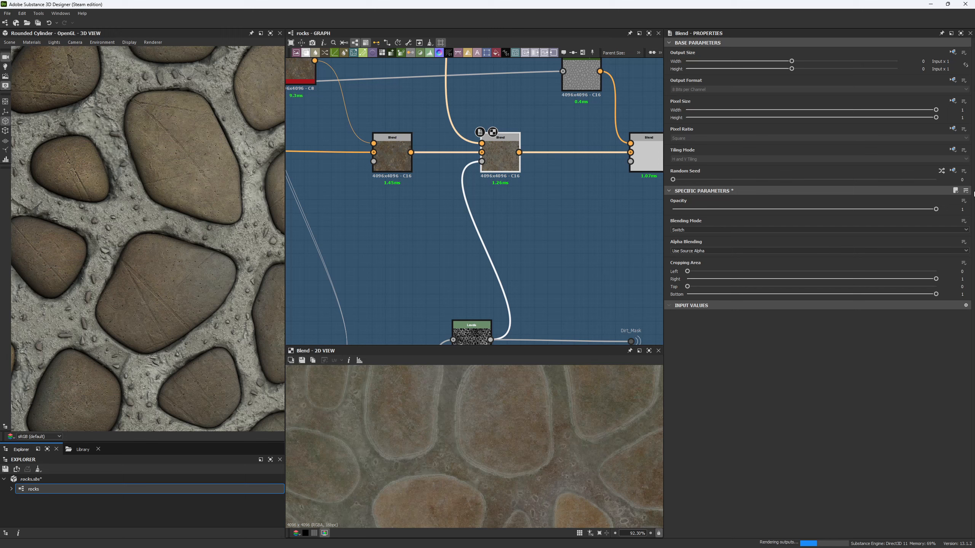
scroll(236, 250, down, 5)
drag(236, 250, 192, 260)
scroll(192, 260, up, 5)
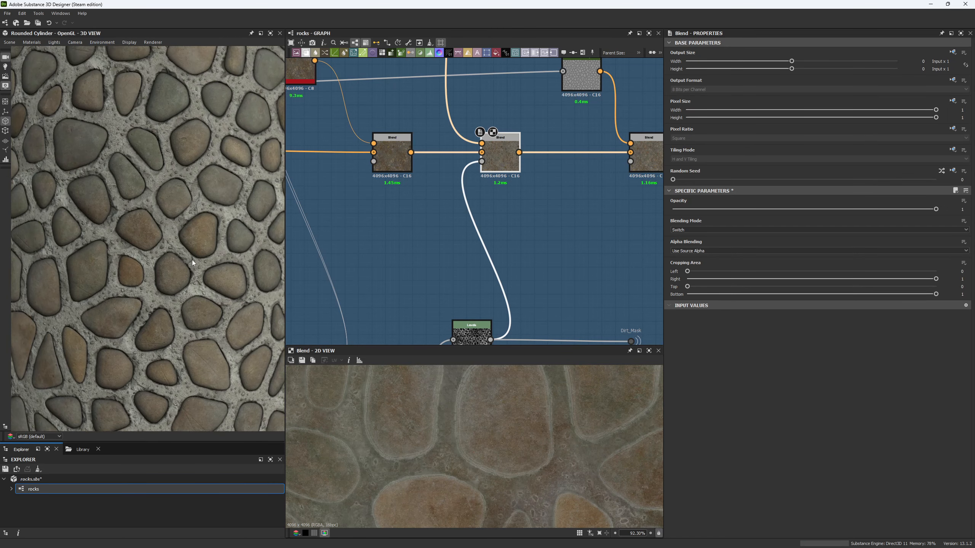
- Preview the Gradient Map feeding the Switch Blend's foreground and the grayscale Blend output that drives it
middle_drag(507, 207, 502, 279)
middle_drag(482, 169, 505, 248)
double_click(418, 128)
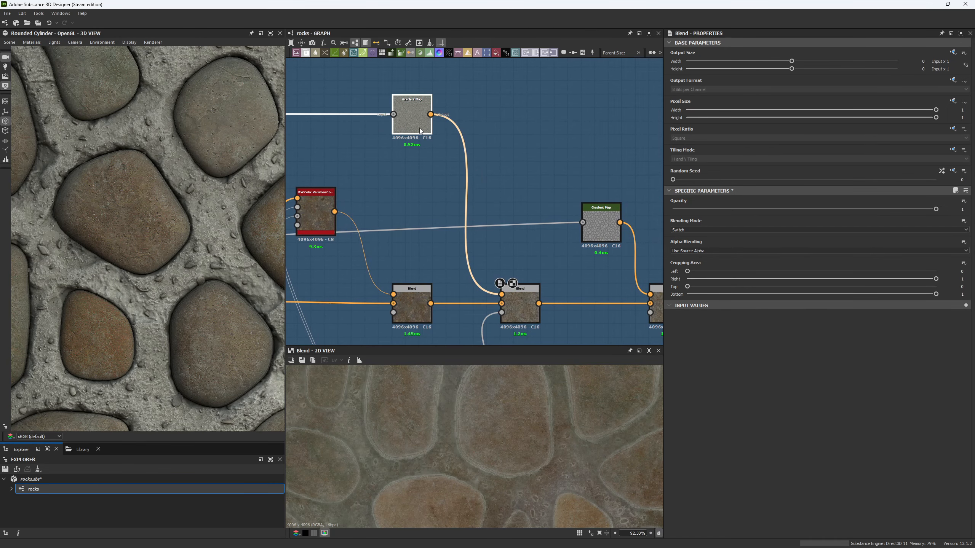
middle_drag(361, 274, 404, 322)
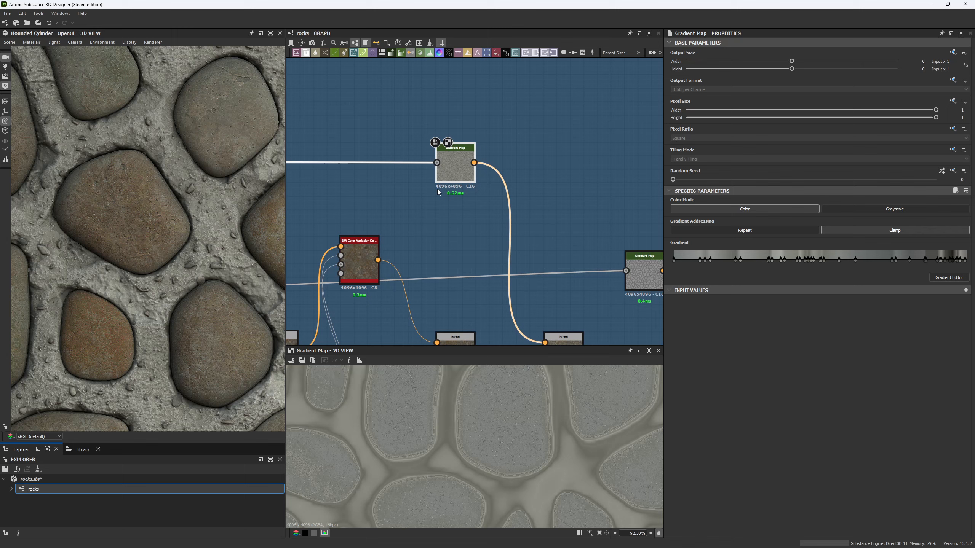
click(436, 163)
scroll(457, 409, down, 5)
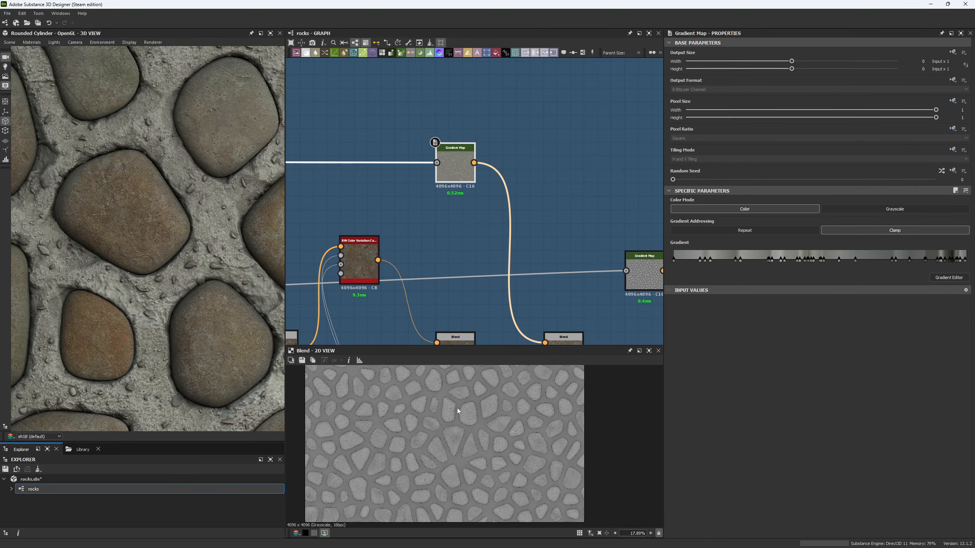
middle_drag(457, 409, 542, 397)
scroll(445, 278, down, 6)
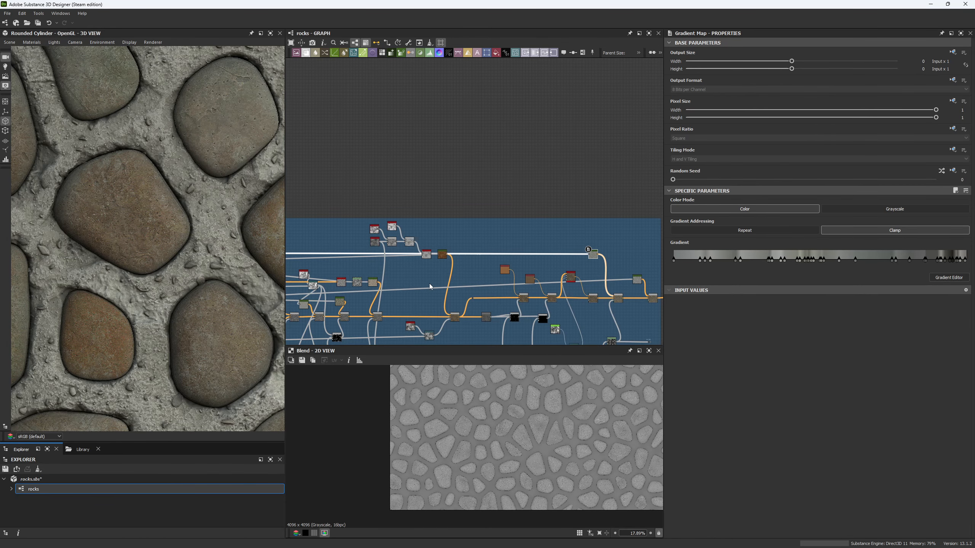
- Show the settings of the Blend combining Curvature Smooth and Curvature, and compare its output with the Gradient Map's result in 2D
scroll(435, 322, up, 8)
click(557, 245)
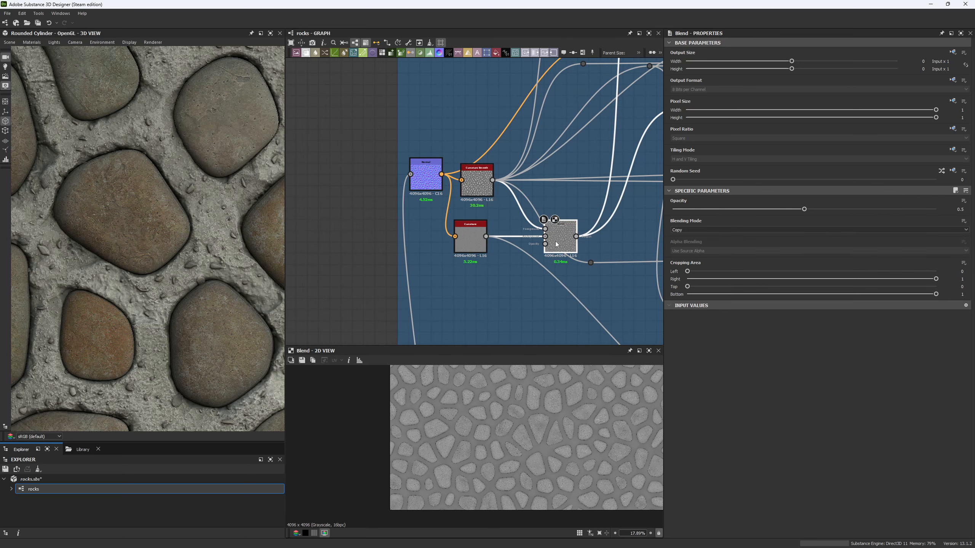
scroll(498, 426, up, 5)
scroll(453, 245, down, 6)
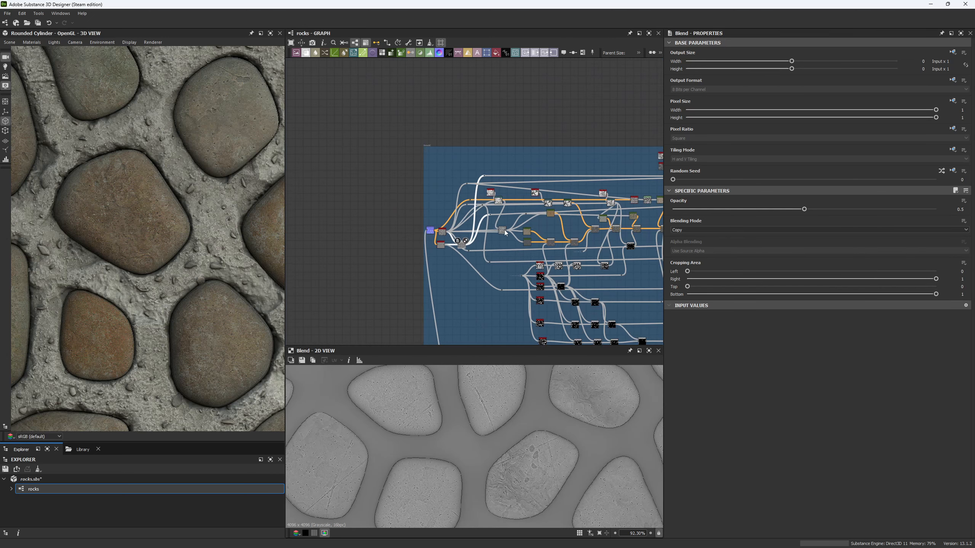
scroll(505, 233, up, 5)
click(518, 178)
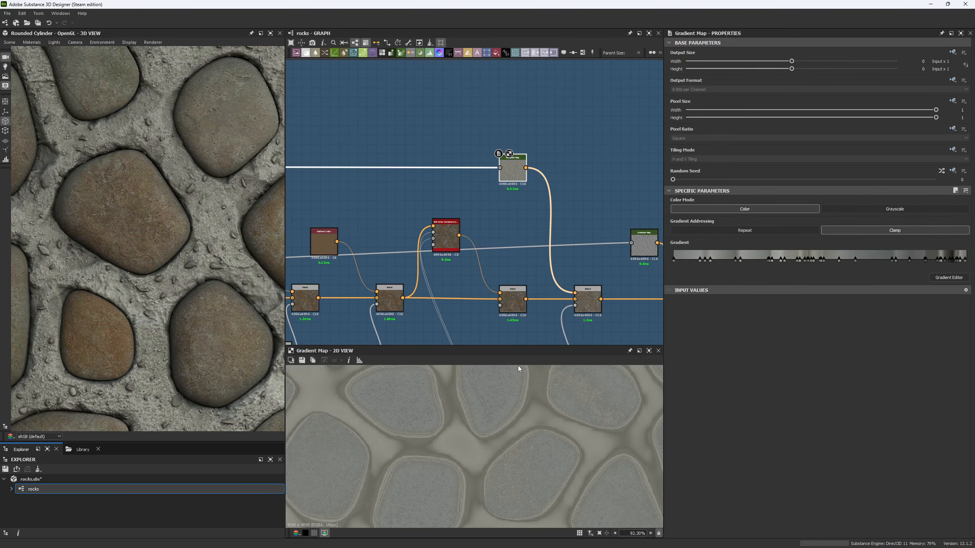
scroll(489, 412, down, 3)
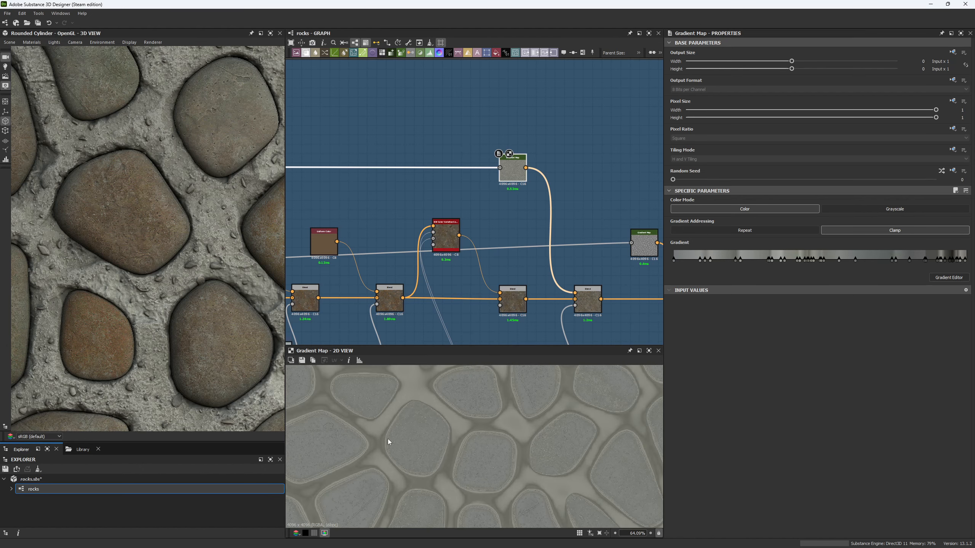
scroll(423, 439, up, 1)
- Preview the Switch Blend's output again and examine the dirt on the stones in 2D and 3D
middle_drag(588, 295, 515, 228)
click(514, 227)
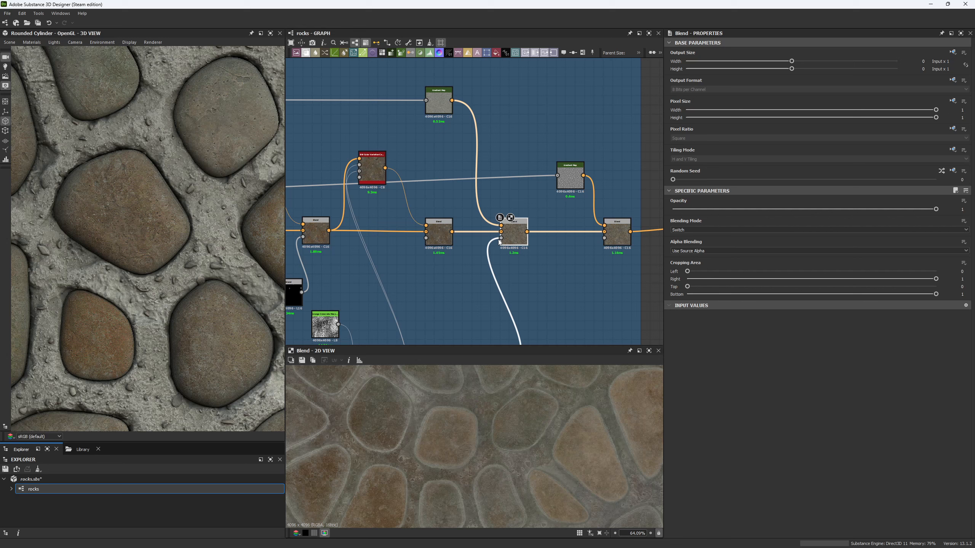
scroll(437, 449, up, 1)
middle_drag(570, 263, 514, 193)
scroll(136, 271, down, 5)
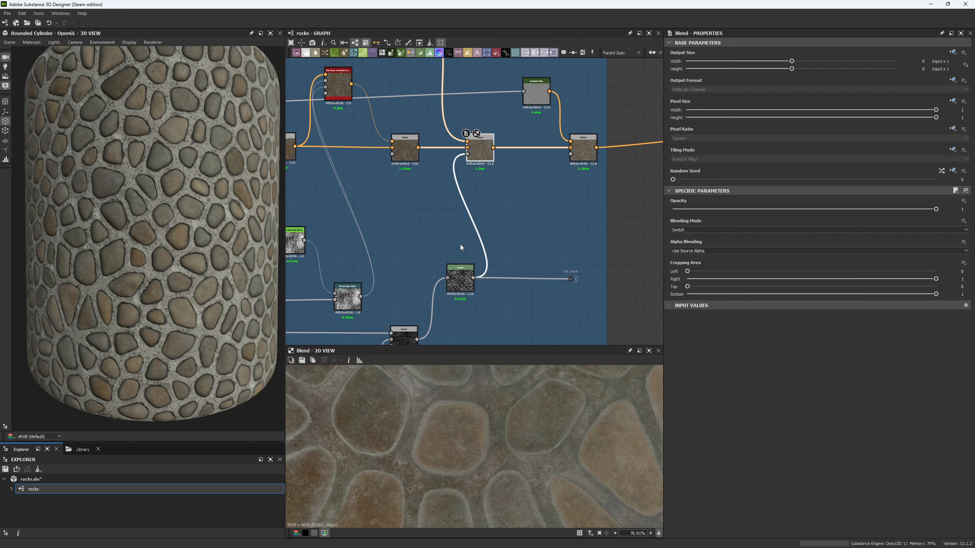
scroll(175, 302, up, 6)
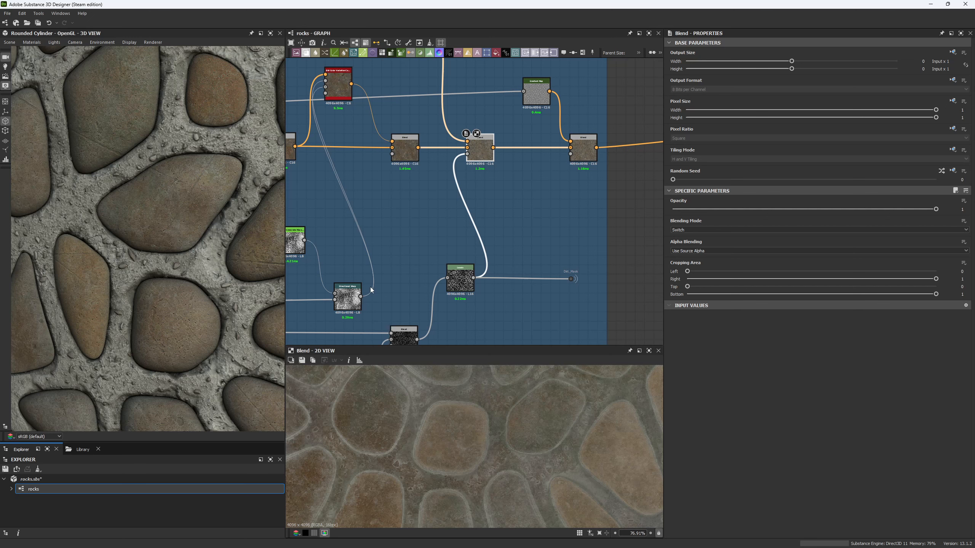
- Try bypassing the final Overlay Blend by moving its output link to the Switch Blend, and compare the stones in 3D
scroll(401, 264, down, 3)
middle_drag(403, 255, 395, 280)
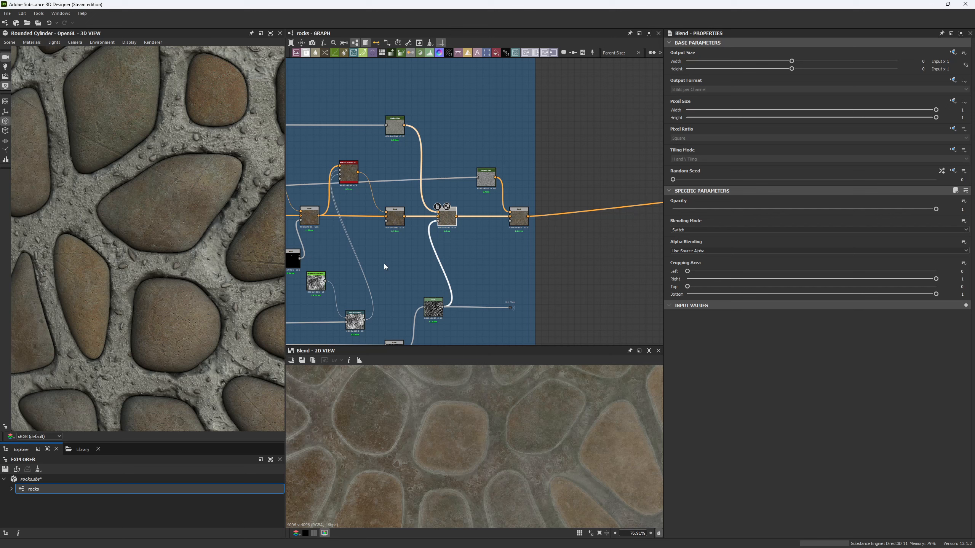
middle_drag(458, 254, 461, 283)
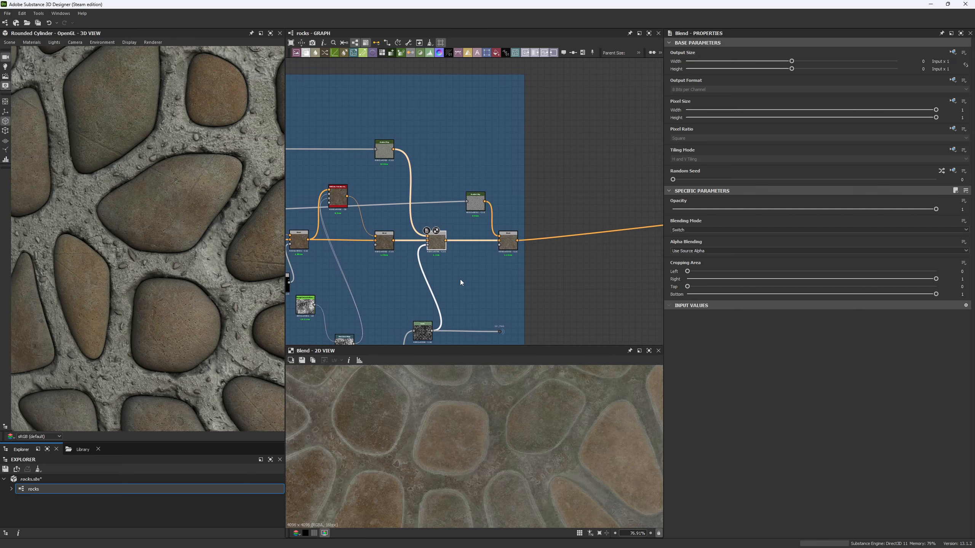
scroll(481, 231, up, 2)
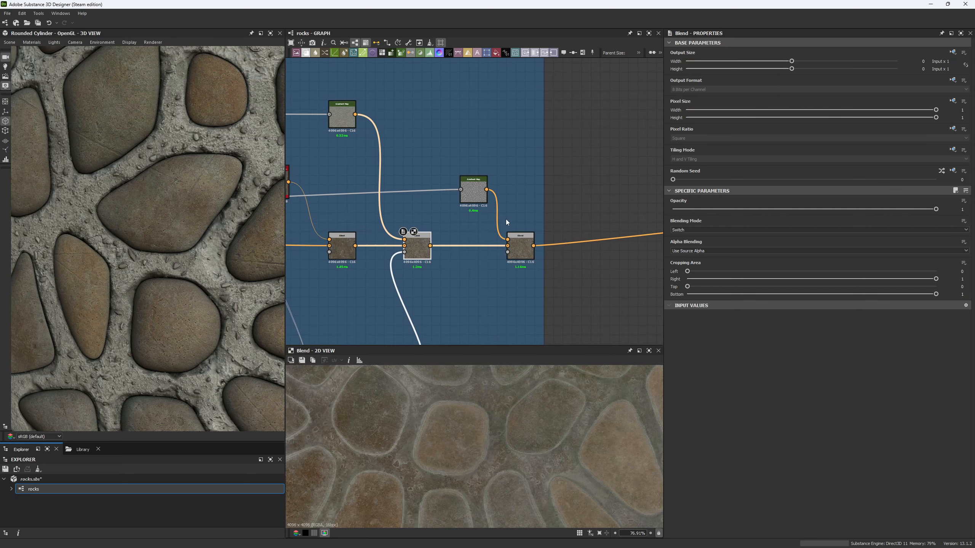
click(521, 242)
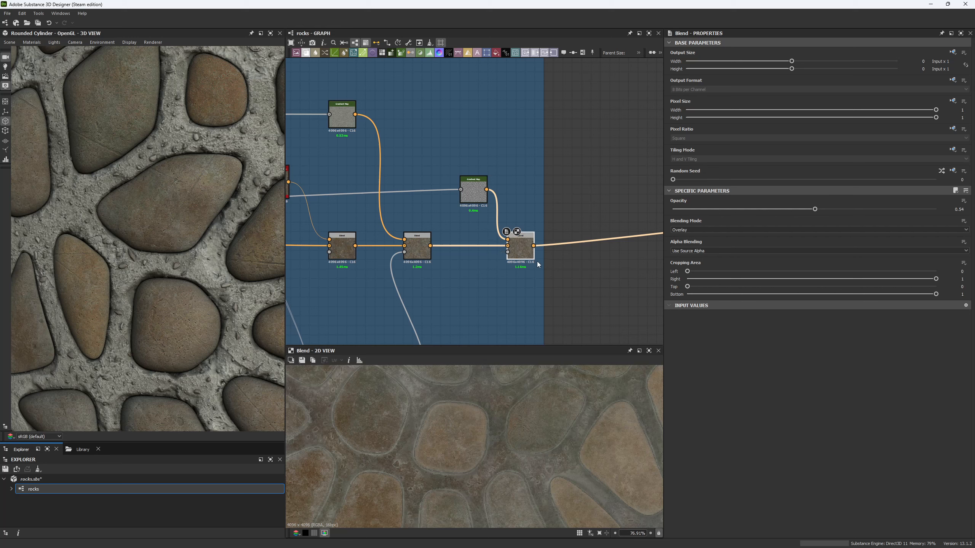
shift+drag(534, 246, 421, 250)
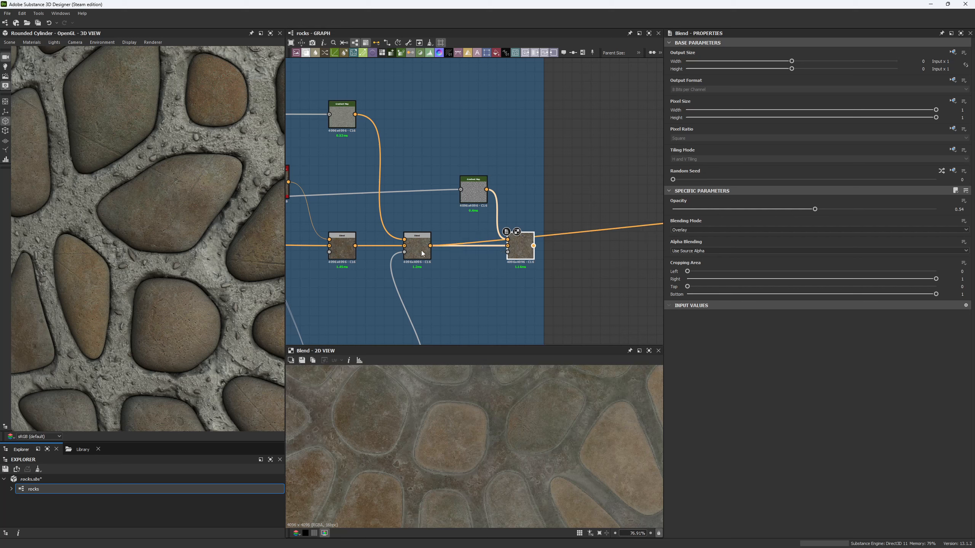
scroll(149, 237, down, 4)
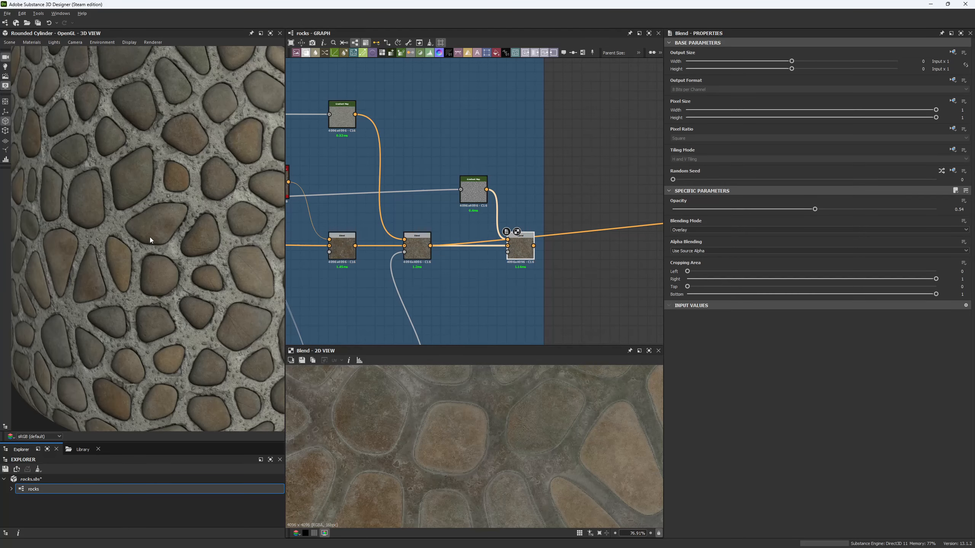
scroll(169, 267, up, 2)
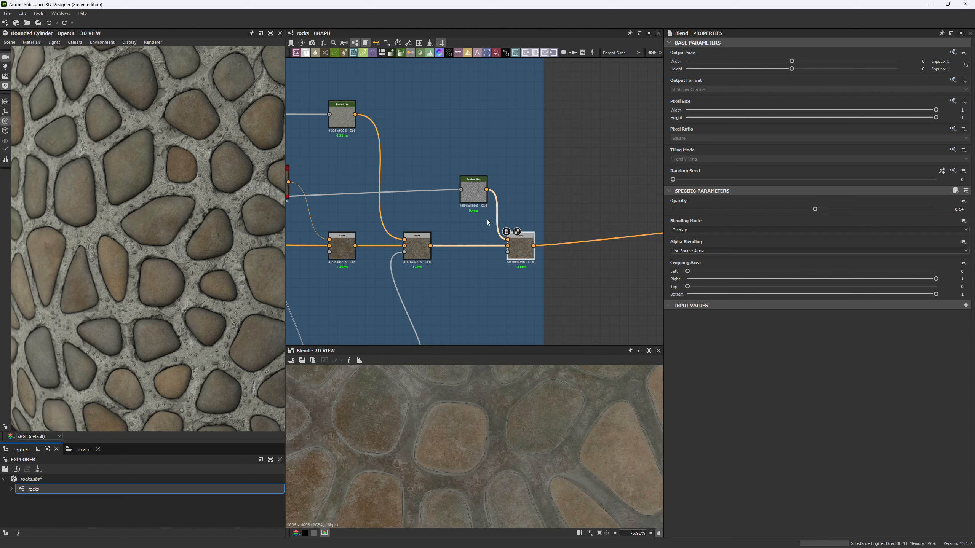
- Preview the Gradient Map feeding the Overlay Blend and trace it back to the Copy Blend of Curvature Smooth and Curvature
click(473, 192)
scroll(451, 329, down, 3)
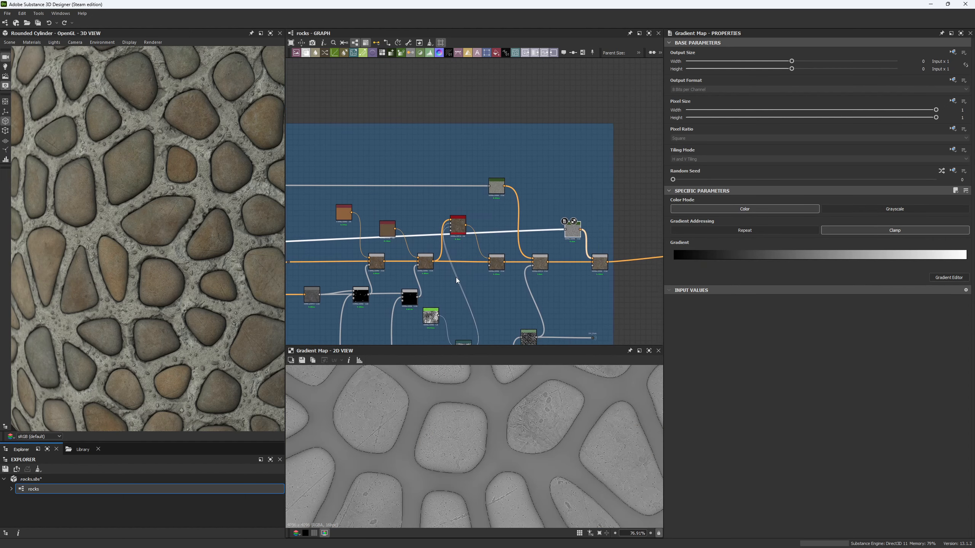
mouse_move(456, 277)
middle_down()
mouse_move(390, 283)
mouse_move(469, 279)
middle_up()
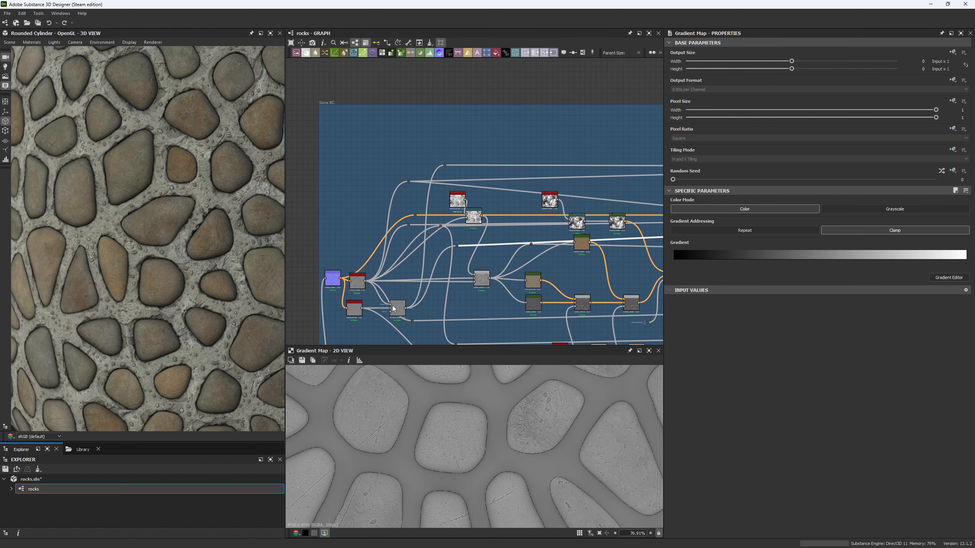
scroll(354, 291, up, 4)
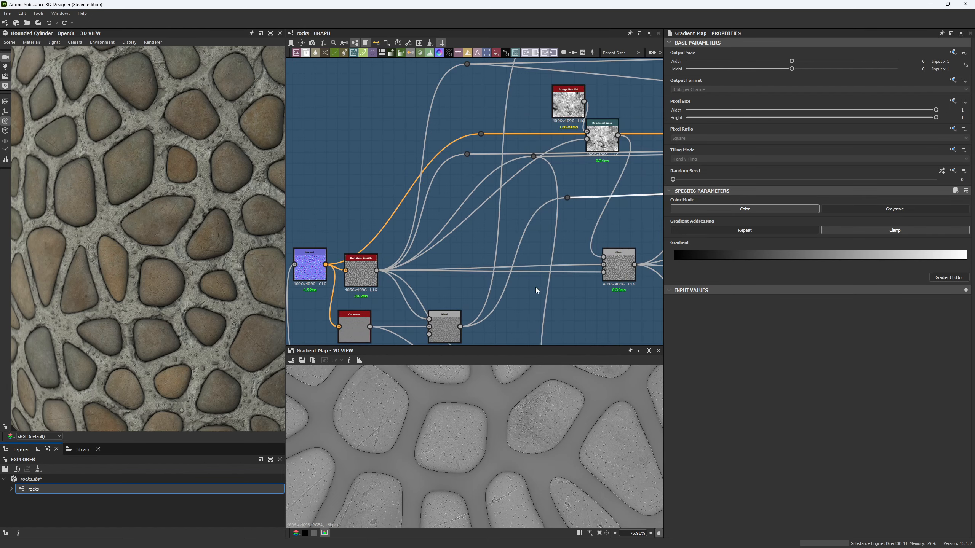
middle_drag(536, 288, 452, 290)
scroll(427, 317, down, 4)
scroll(427, 318, up, 4)
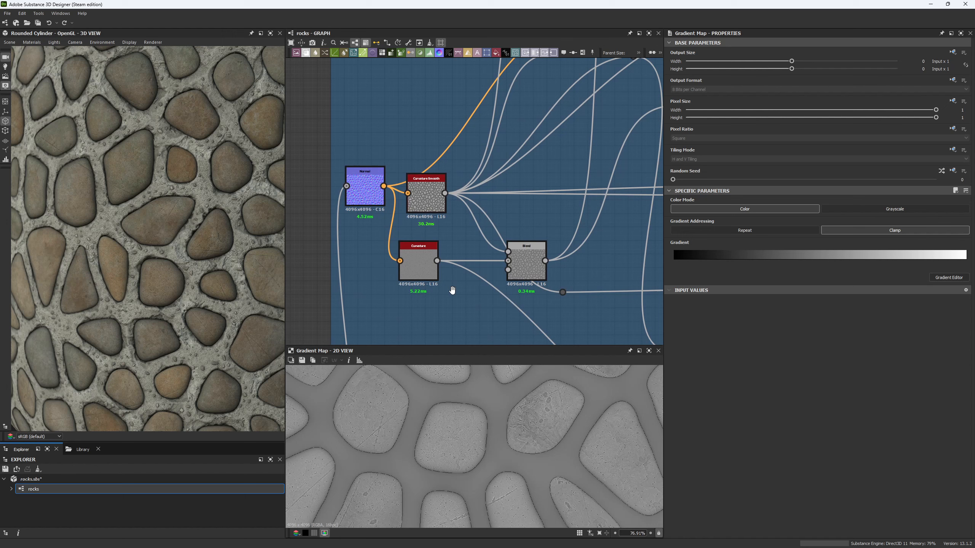
scroll(475, 283, up, 2)
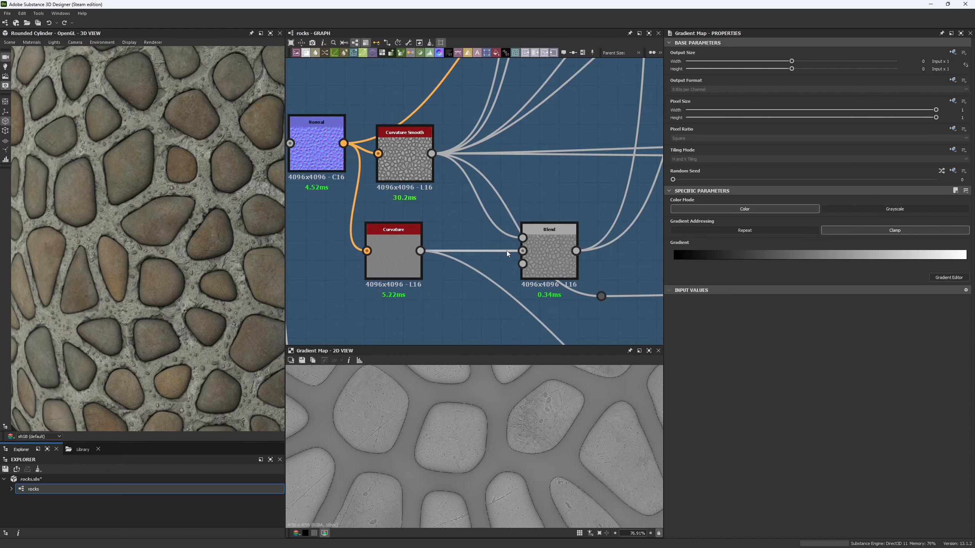
click(541, 250)
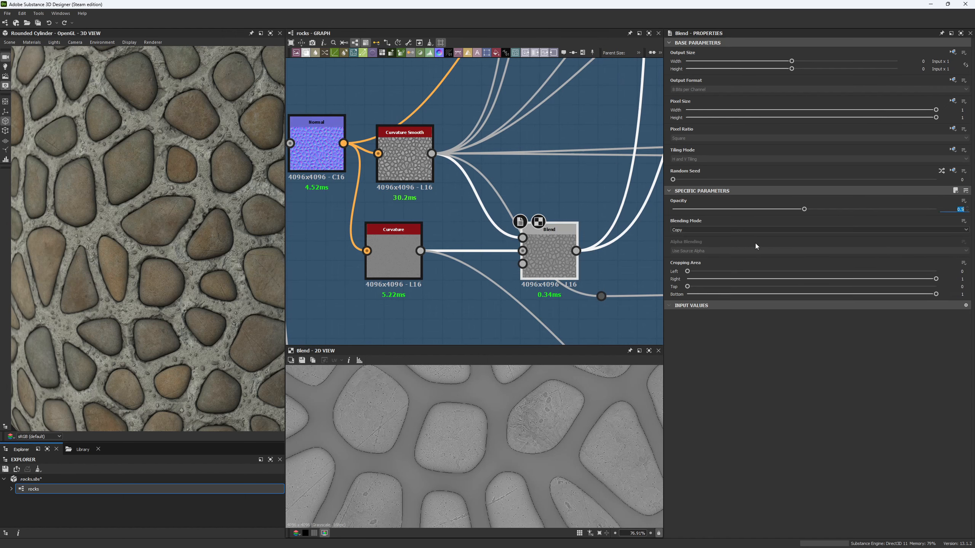
scroll(498, 287, down, 5)
scroll(465, 305, up, 2)
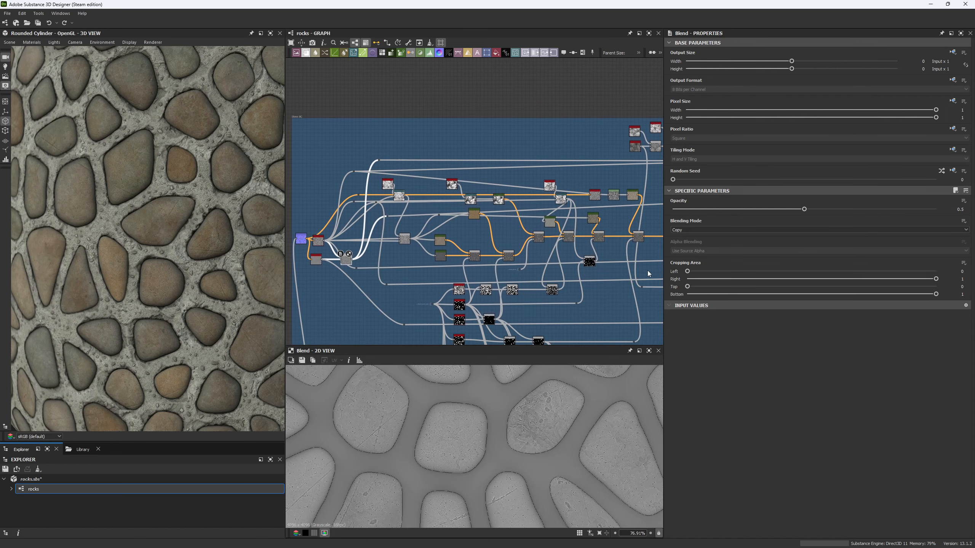
- Compare the final Overlay Blend at opacity 1 on the stones in 3D, and set its opacity to 0.55
scroll(544, 263, up, 5)
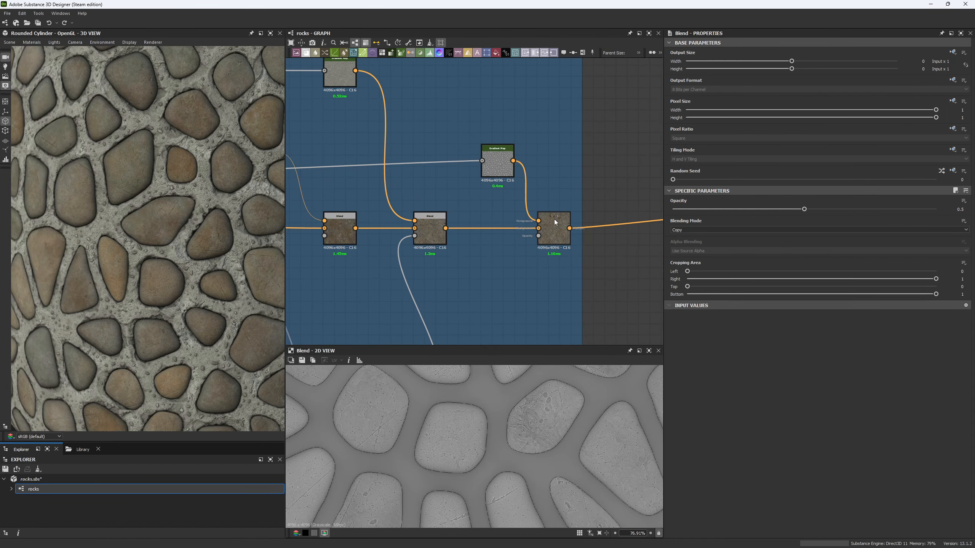
click(555, 222)
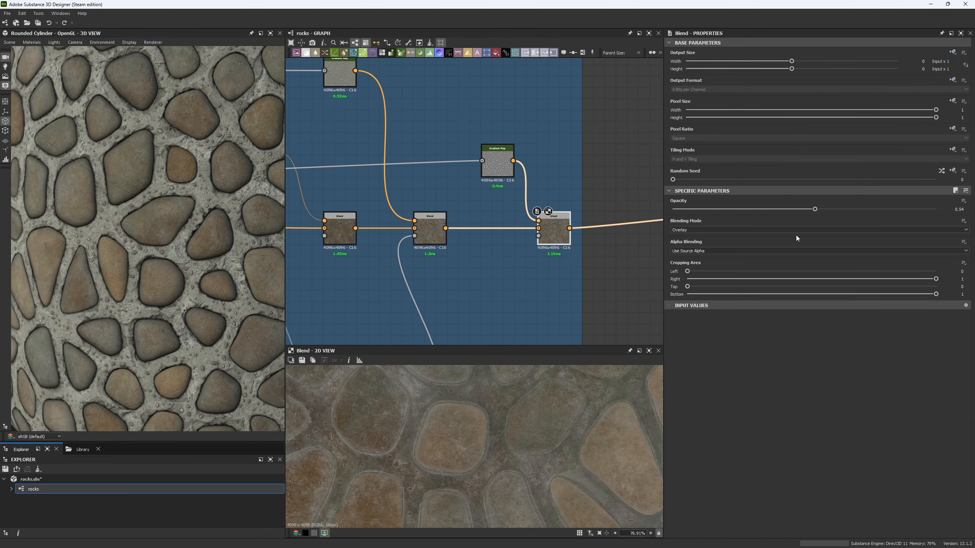
click(937, 210)
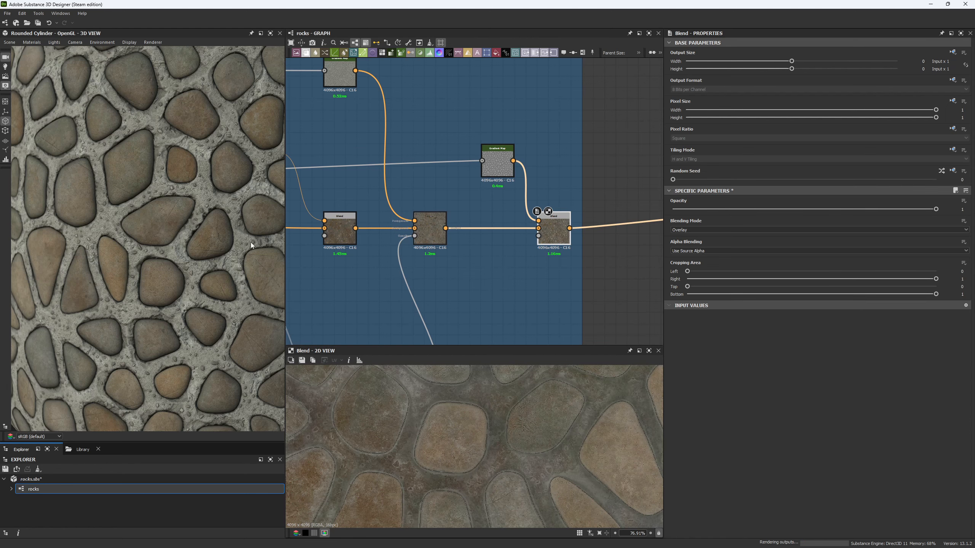
right_drag(240, 307, 198, 328)
key(ctrl+z)
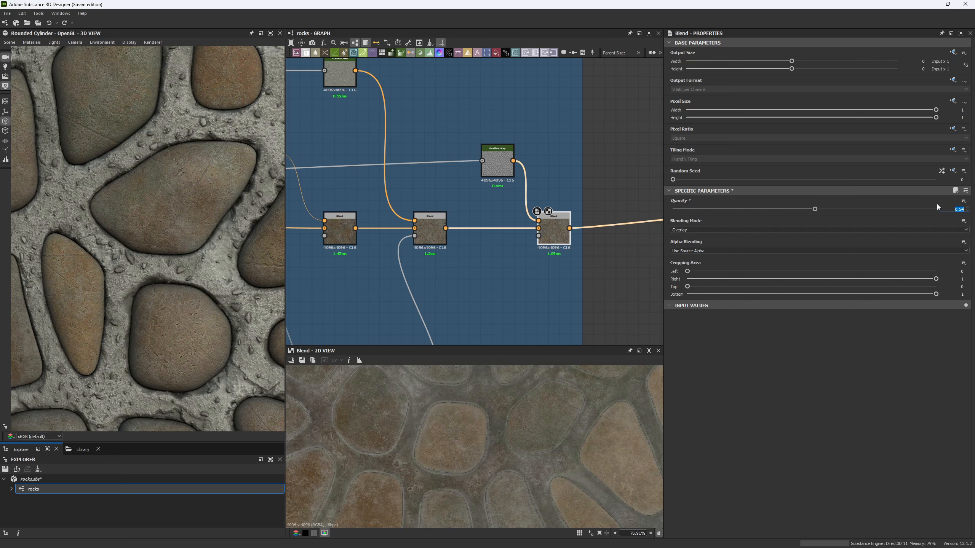
text(.55)
key(Return)
- Select the Normal, Curvature Smooth and Curvature nodes at the start of the stone base colour graph
middle_drag(517, 283, 549, 243)
scroll(462, 269, down, 5)
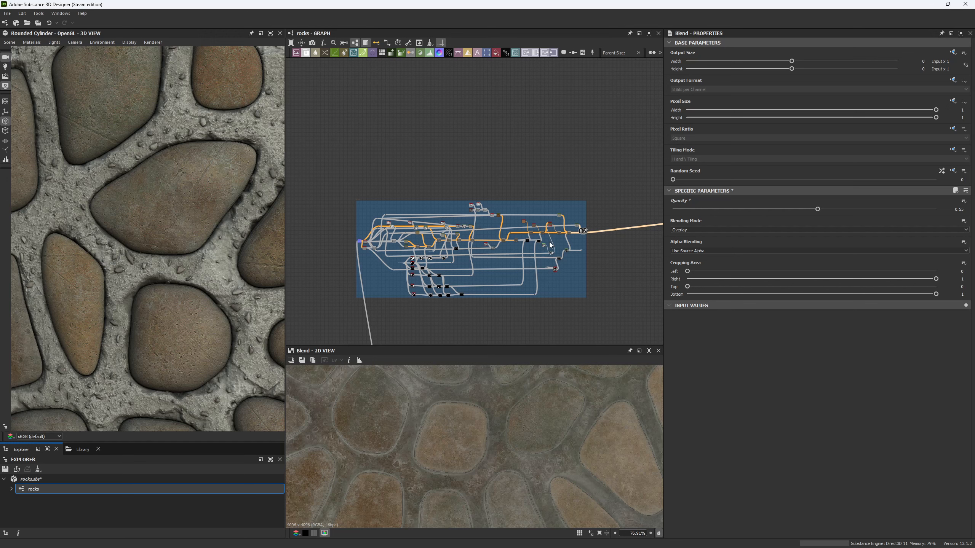
scroll(356, 215, up, 6)
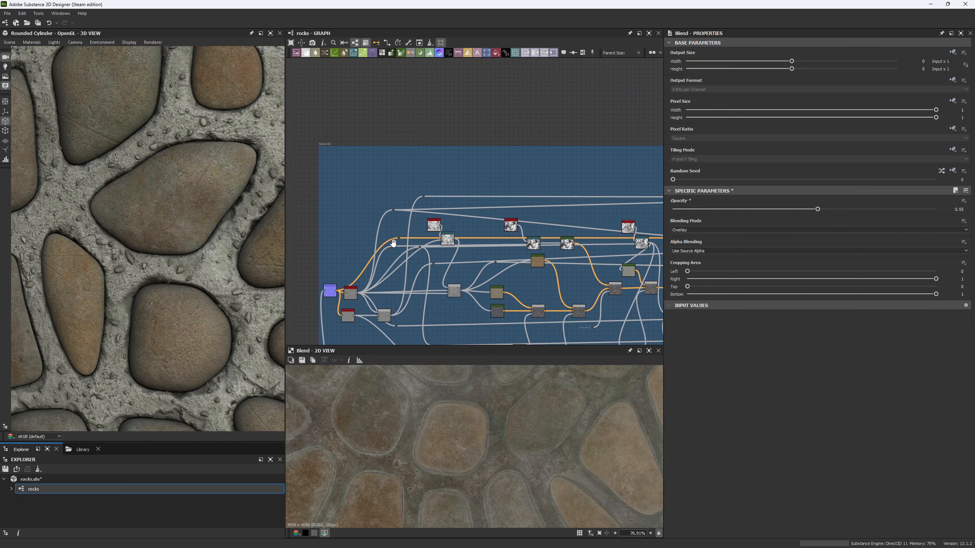
scroll(401, 227, up, 1)
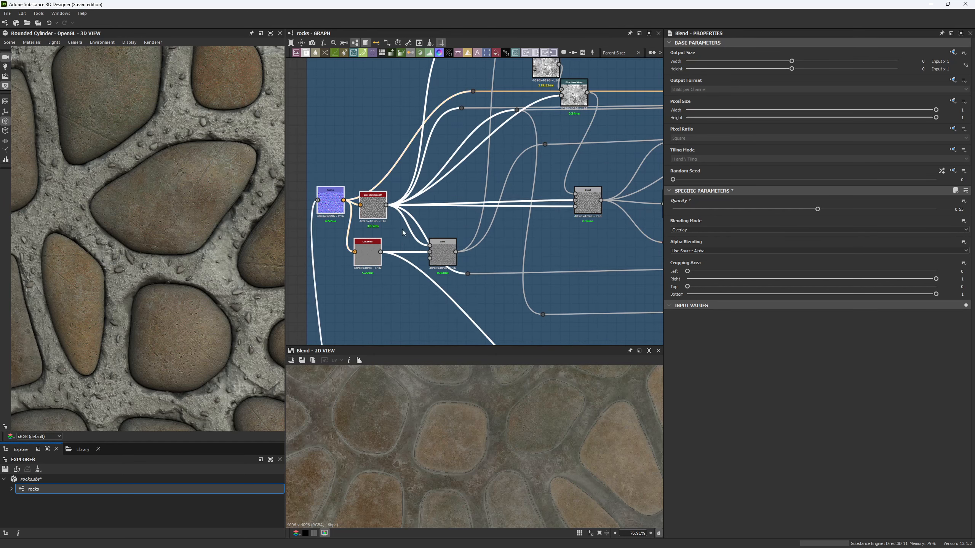
- Preview the Normal node at the start of the stone colour graph and select the group of gradient map and blend nodes following it
double_click(368, 256)
double_click(340, 213)
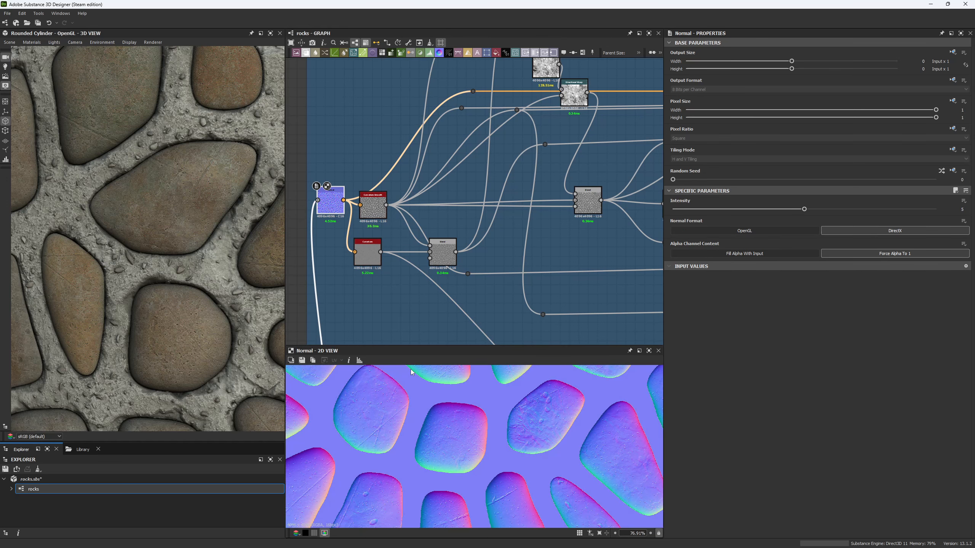
scroll(476, 263, down, 3)
middle_drag(468, 267, 364, 244)
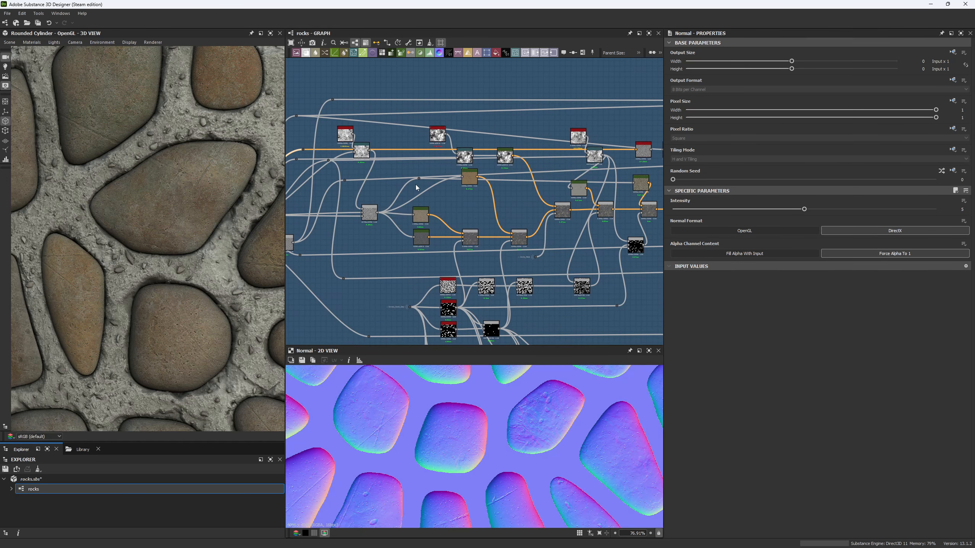
drag(416, 184, 524, 247)
middle_drag(523, 246, 398, 253)
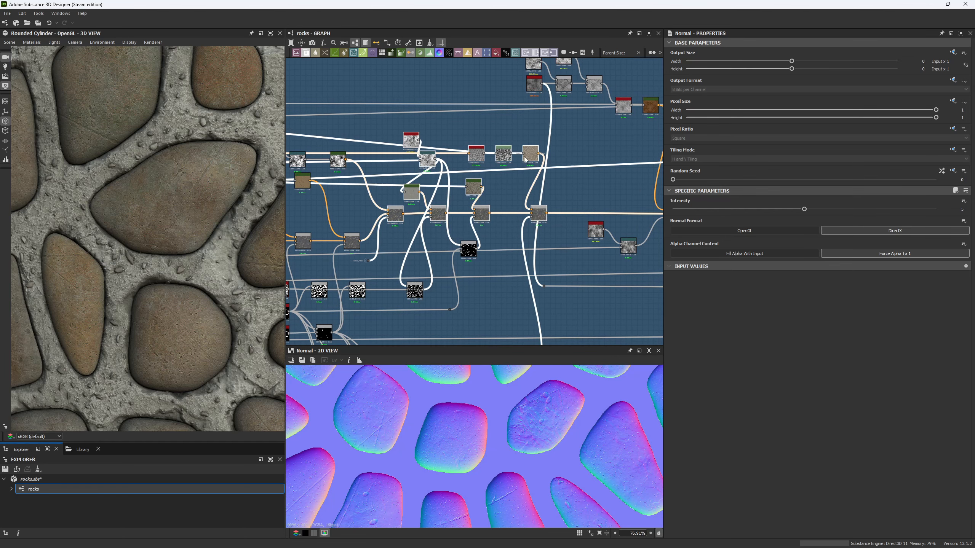
- Preview the black-to-white Gradient Map driven by the grunge blend, and view the whole cobblestone cylinder in 3D
scroll(392, 176, up, 3)
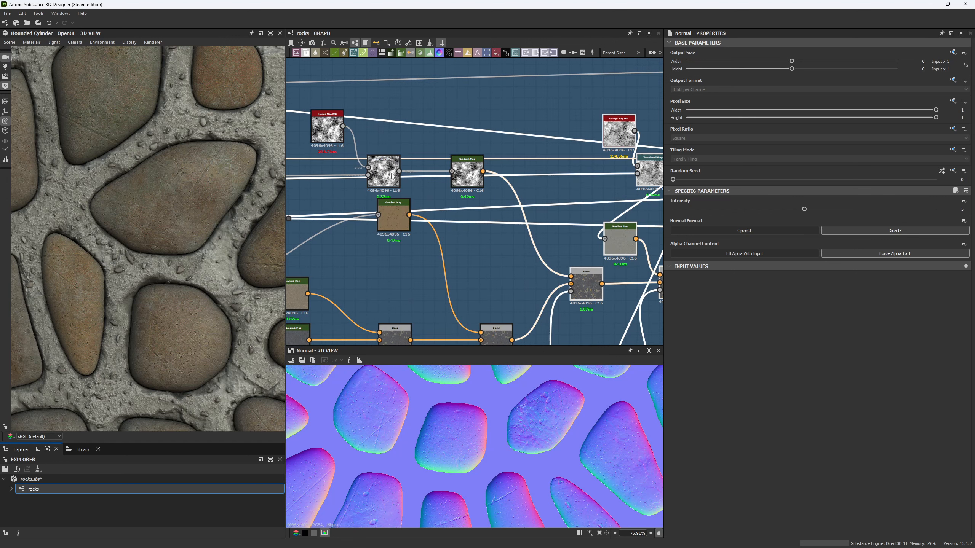
double_click(467, 172)
scroll(362, 229, down, 3)
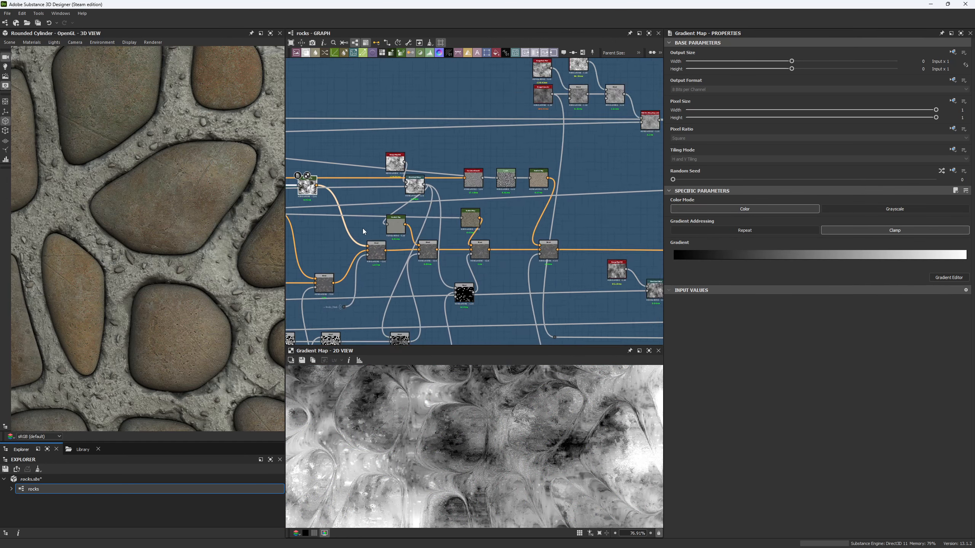
scroll(363, 229, down, 2)
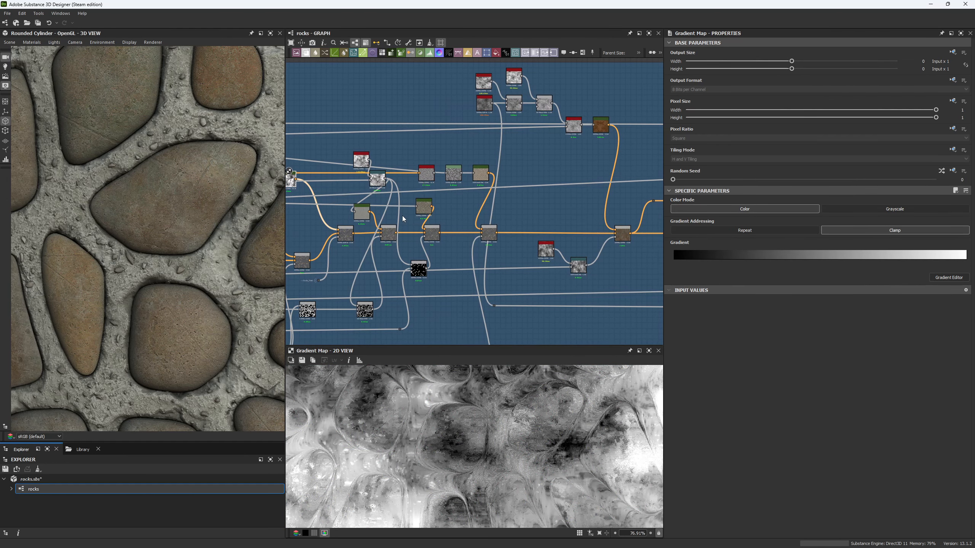
scroll(213, 266, down, 5)
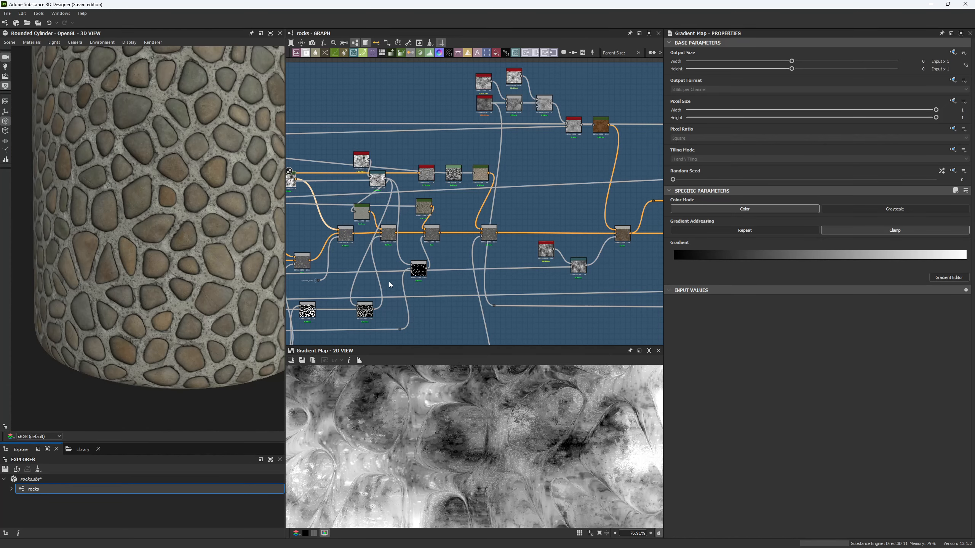
- Preview the brown dirt Gradient Map that feeds the mid-chain Blend, showing its texture at a wider scale
middle_drag(474, 262, 369, 260)
middle_drag(466, 201, 398, 222)
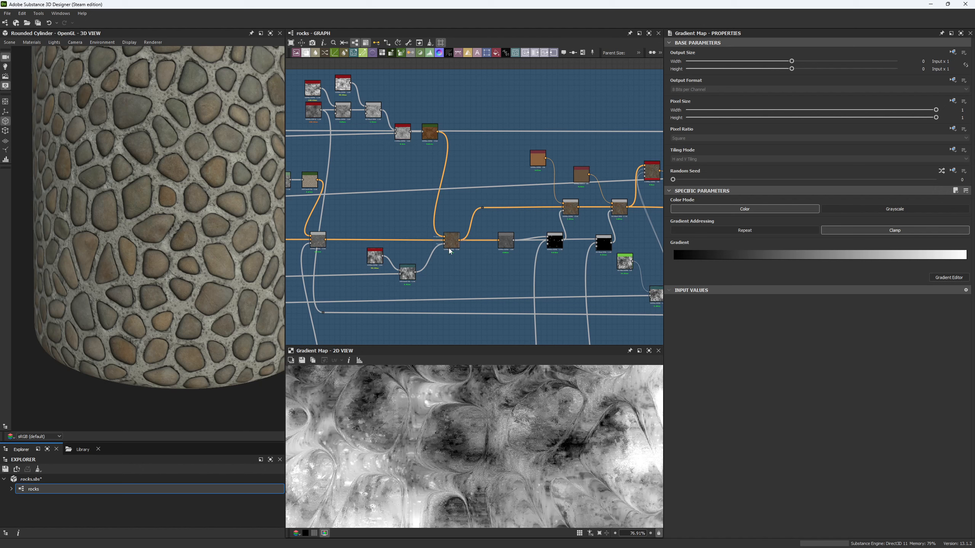
double_click(430, 134)
scroll(500, 417, down, 5)
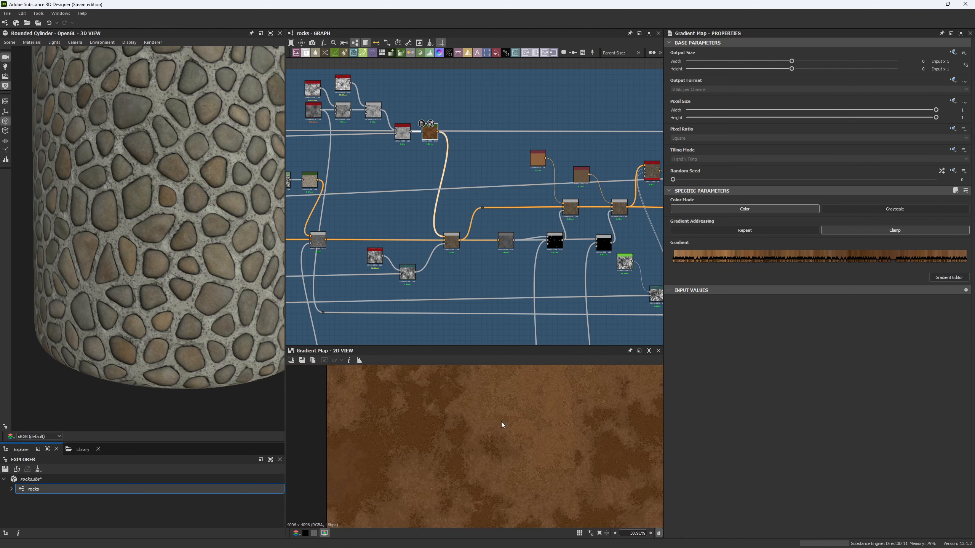
- Inspect the two brown Uniform Color nodes feeding the consecutive Blends after the dirt layer
middle_drag(483, 241, 389, 245)
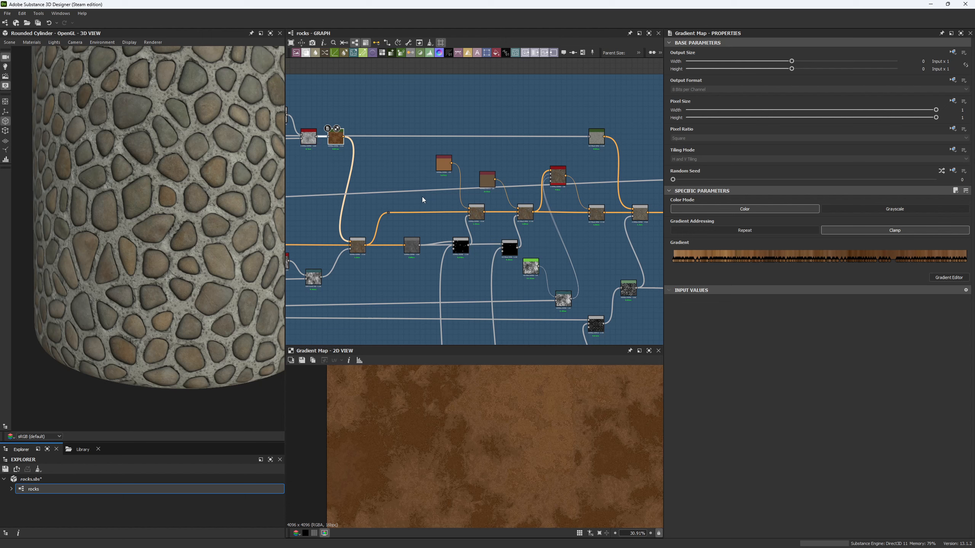
click(448, 167)
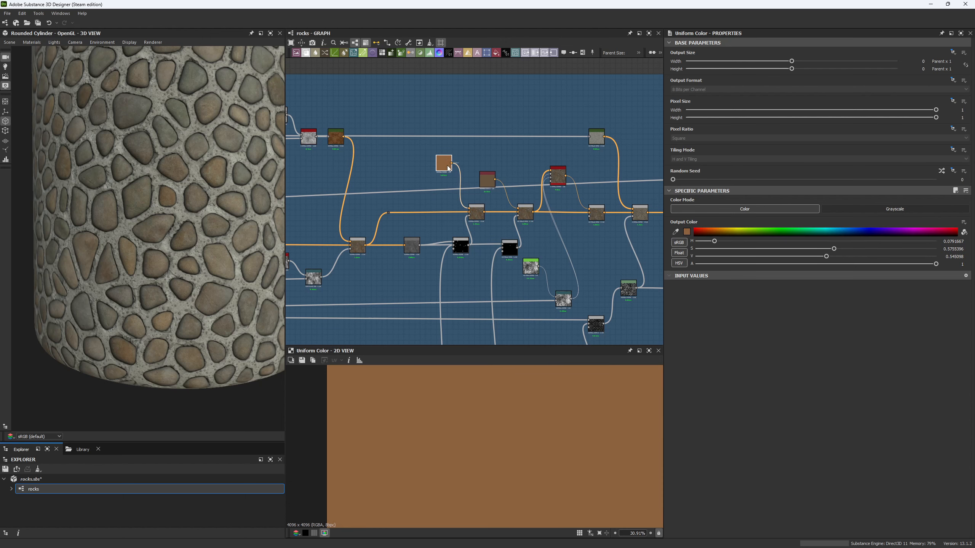
click(487, 180)
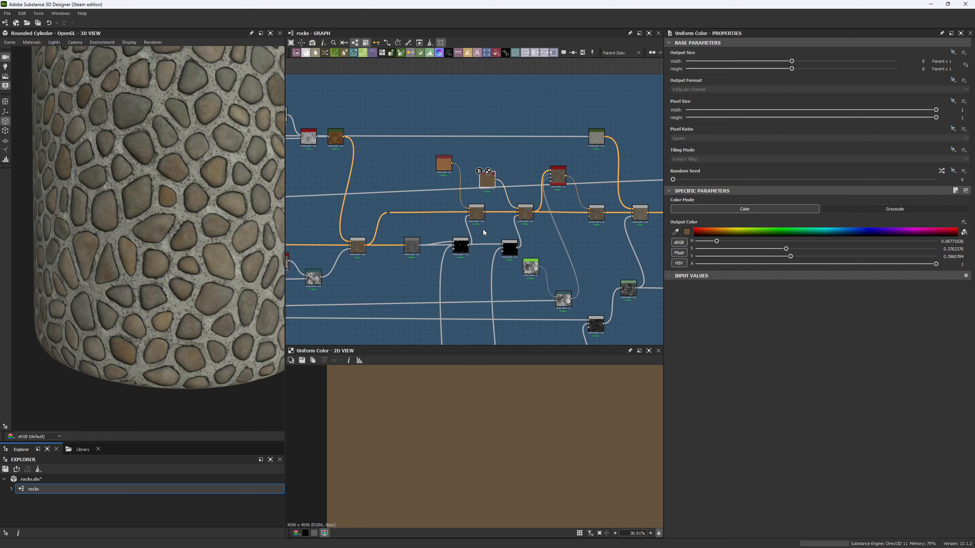
- Preview the bw_colorVariation_complementary node and examine its colour variation across the whole texture
middle_drag(483, 230, 326, 245)
scroll(429, 255, up, 1)
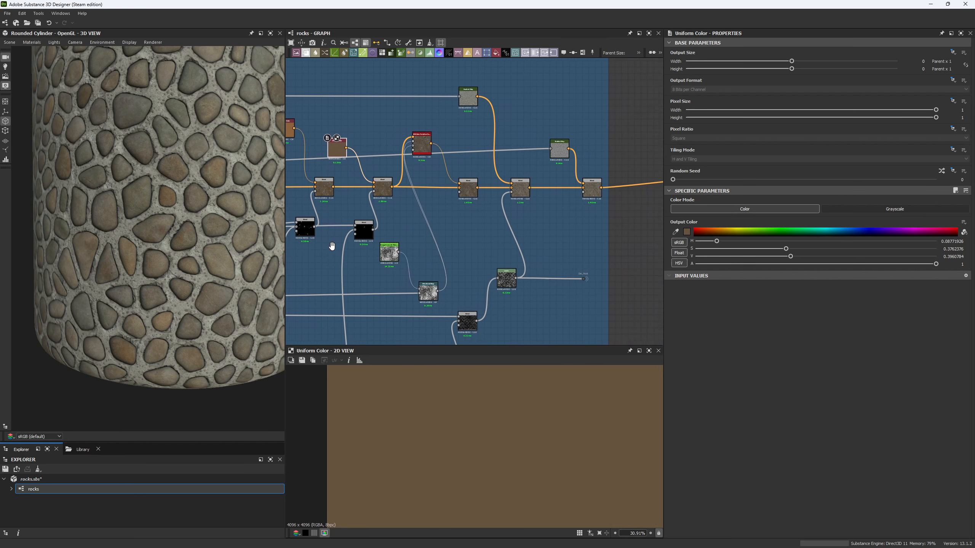
click(419, 149)
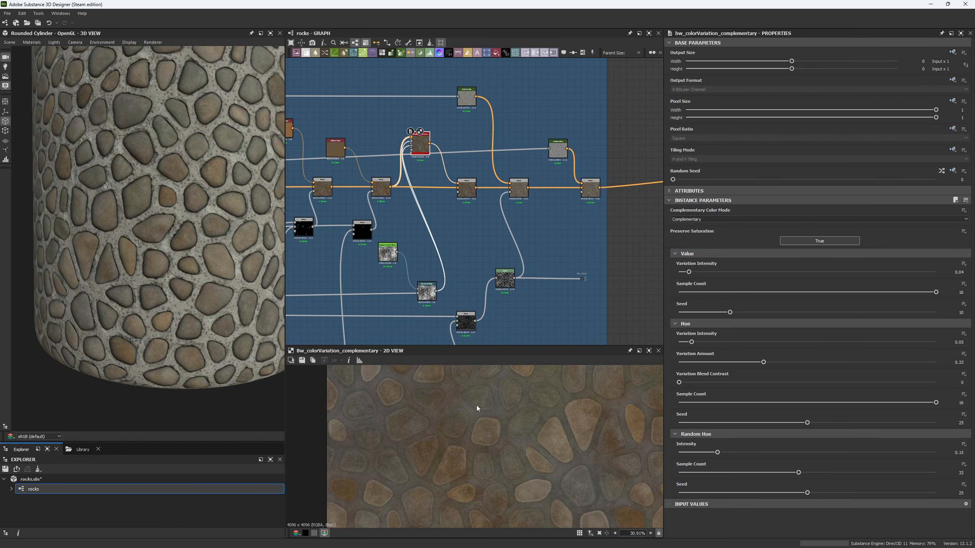
scroll(478, 405, down, 1)
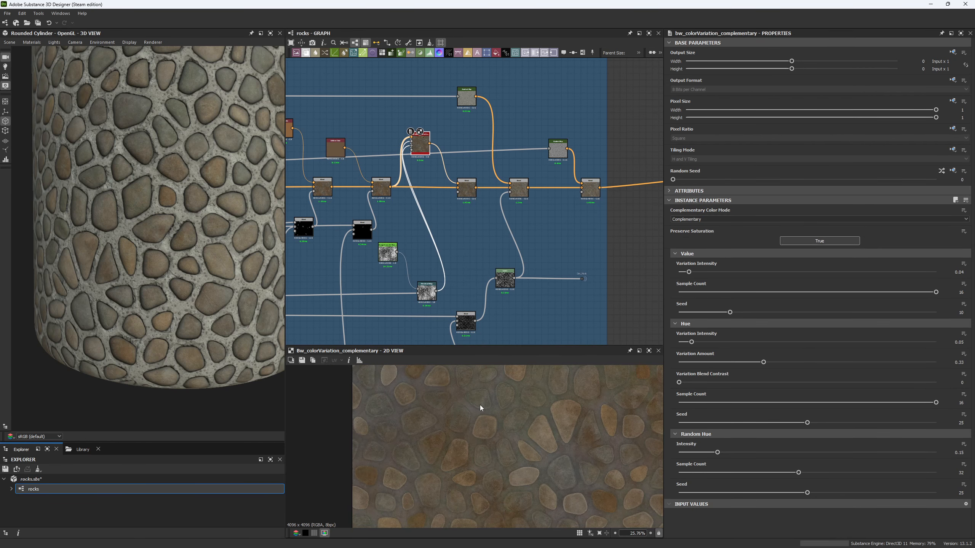
scroll(480, 406, down, 2)
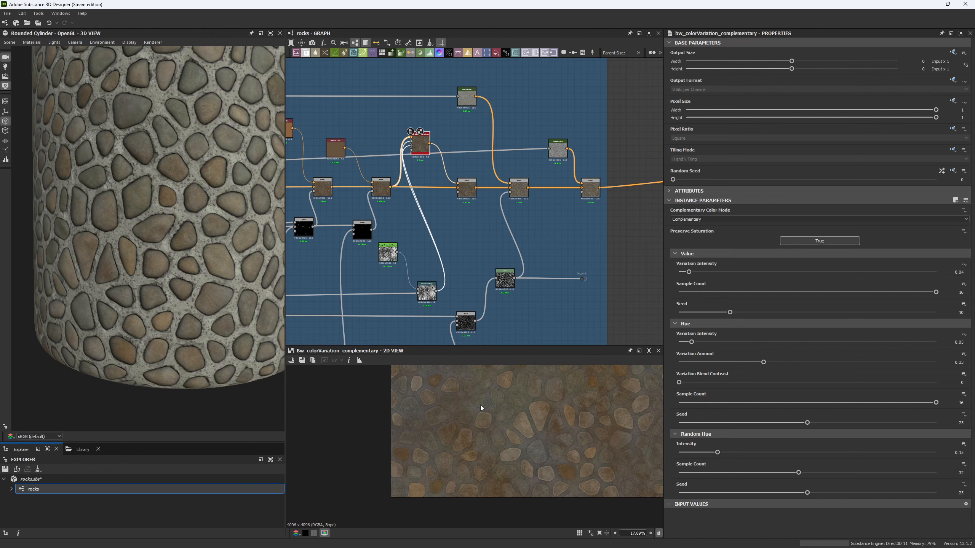
- Compare close-up previews of the Switch Blend, the final Overlay Blend and the Gradient Map feeding the Overlay
middle_drag(473, 236, 422, 234)
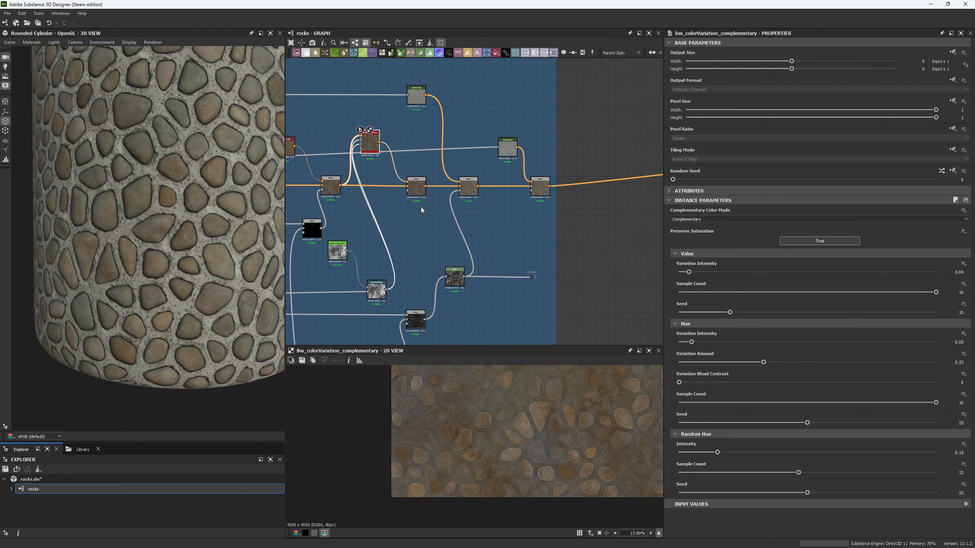
double_click(467, 197)
scroll(524, 437, up, 10)
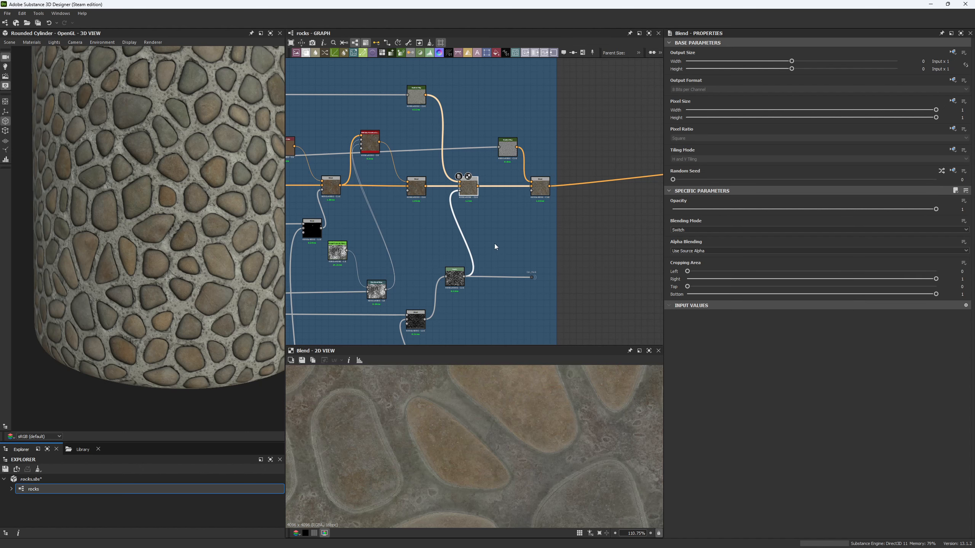
middle_drag(508, 231, 454, 225)
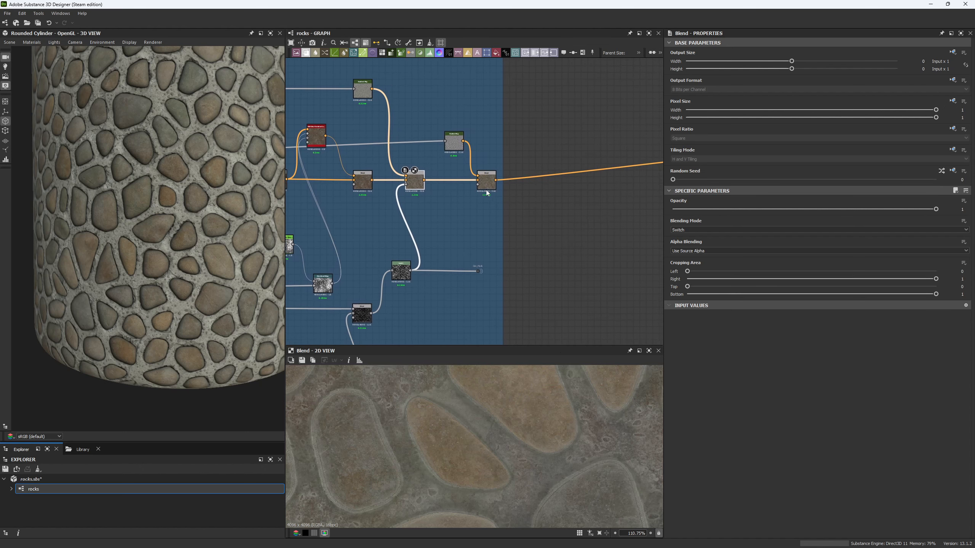
click(487, 185)
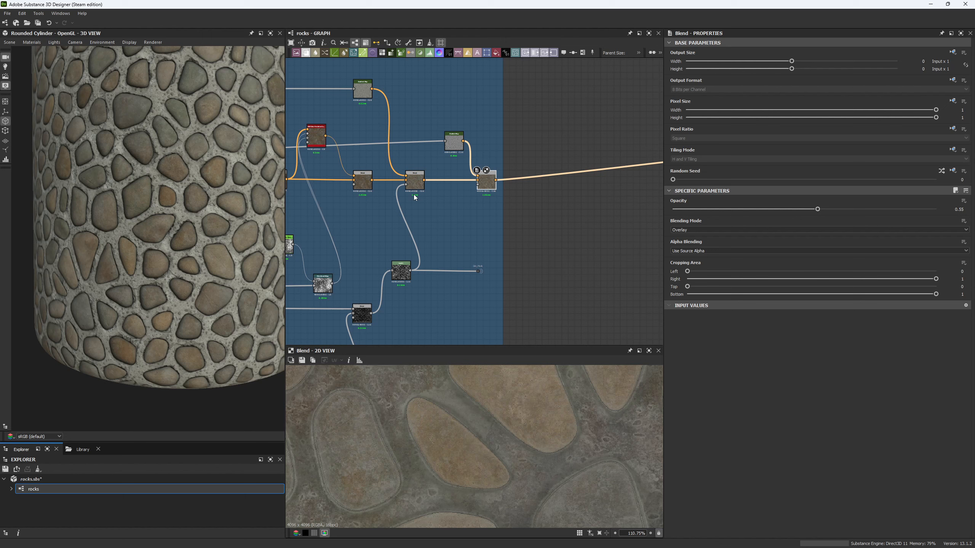
double_click(454, 142)
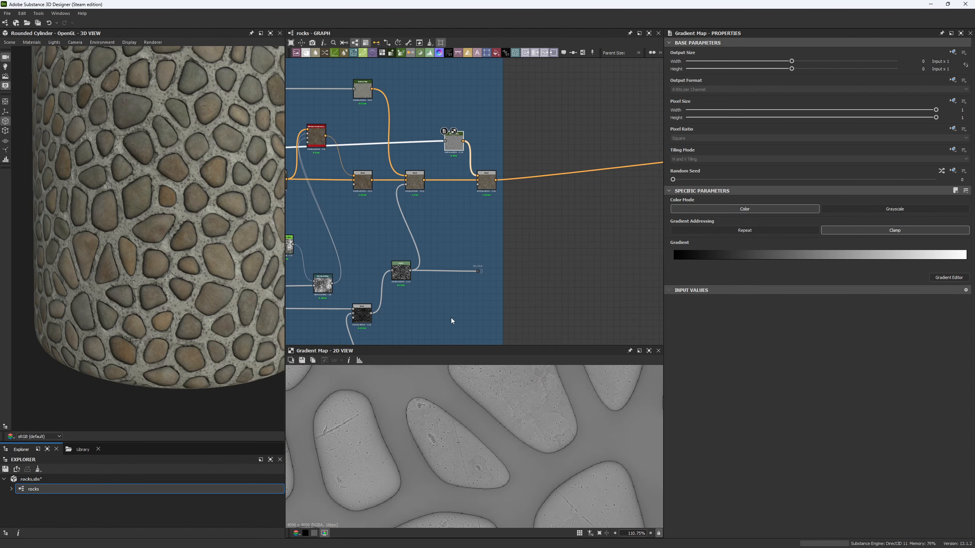
- Examine the node network following the stone base colour frame, and review the frame's complete layout
scroll(457, 317, down, 3)
scroll(465, 311, up, 2)
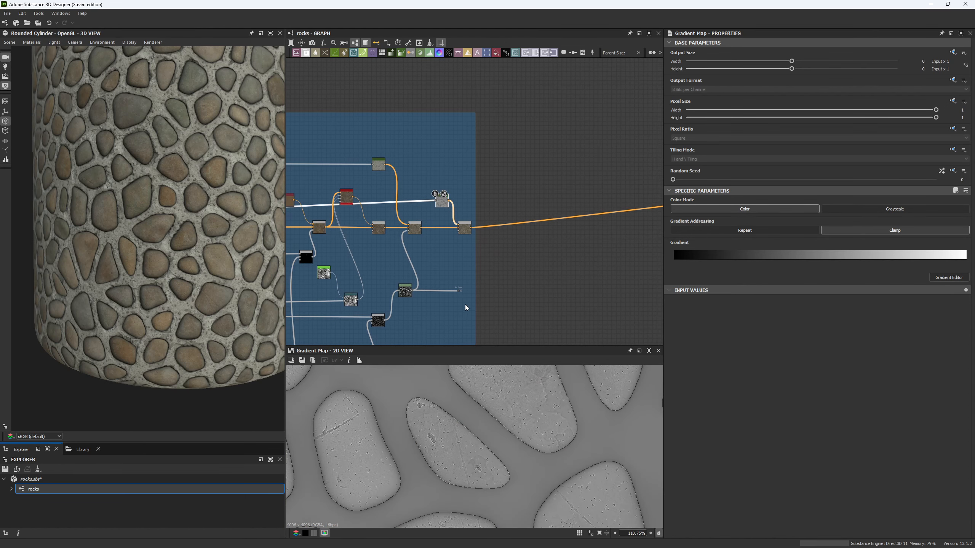
middle_drag(464, 306, 398, 277)
scroll(498, 296, down, 5)
scroll(562, 281, down, 1)
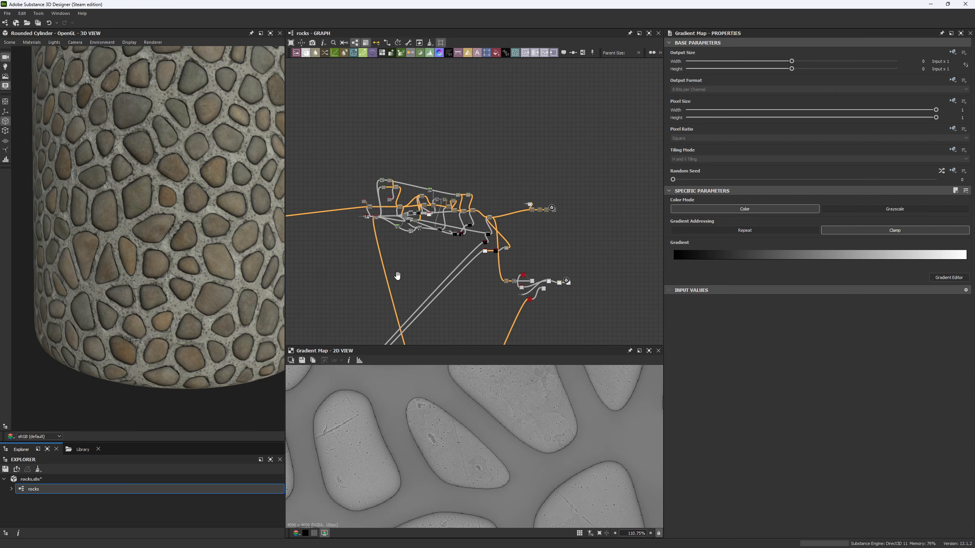
drag(351, 141, 567, 255)
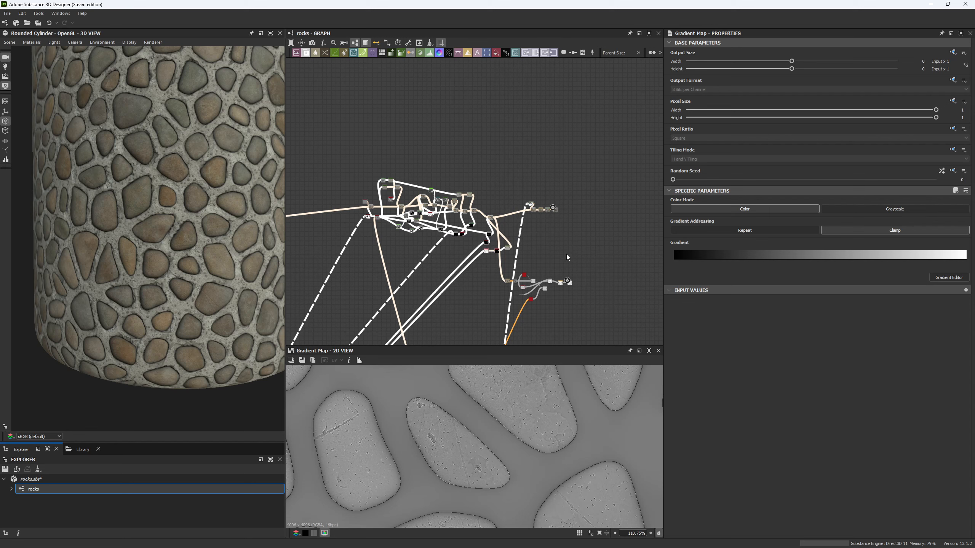
middle_drag(438, 254, 591, 232)
middle_drag(401, 242, 591, 249)
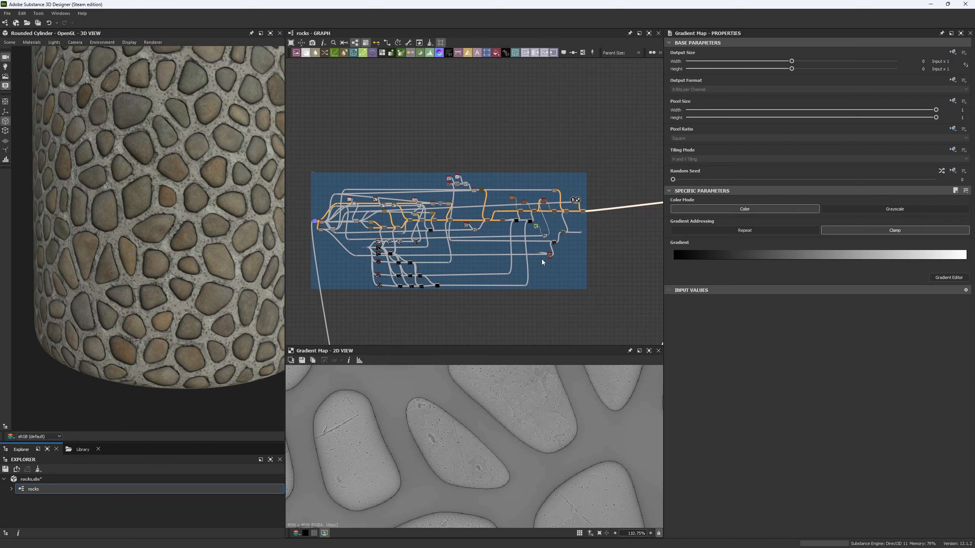
scroll(542, 259, up, 2)
middle_drag(522, 263, 569, 263)
scroll(575, 260, down, 1)
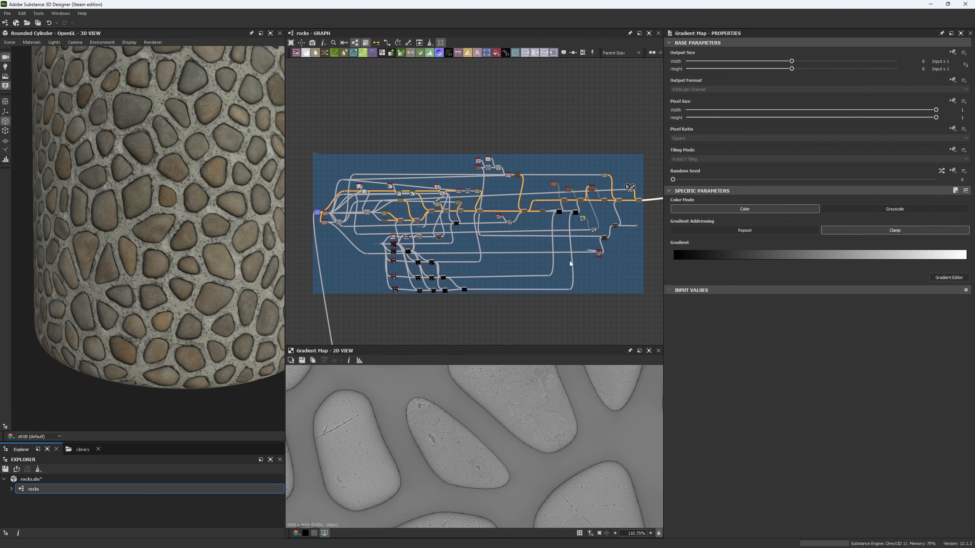